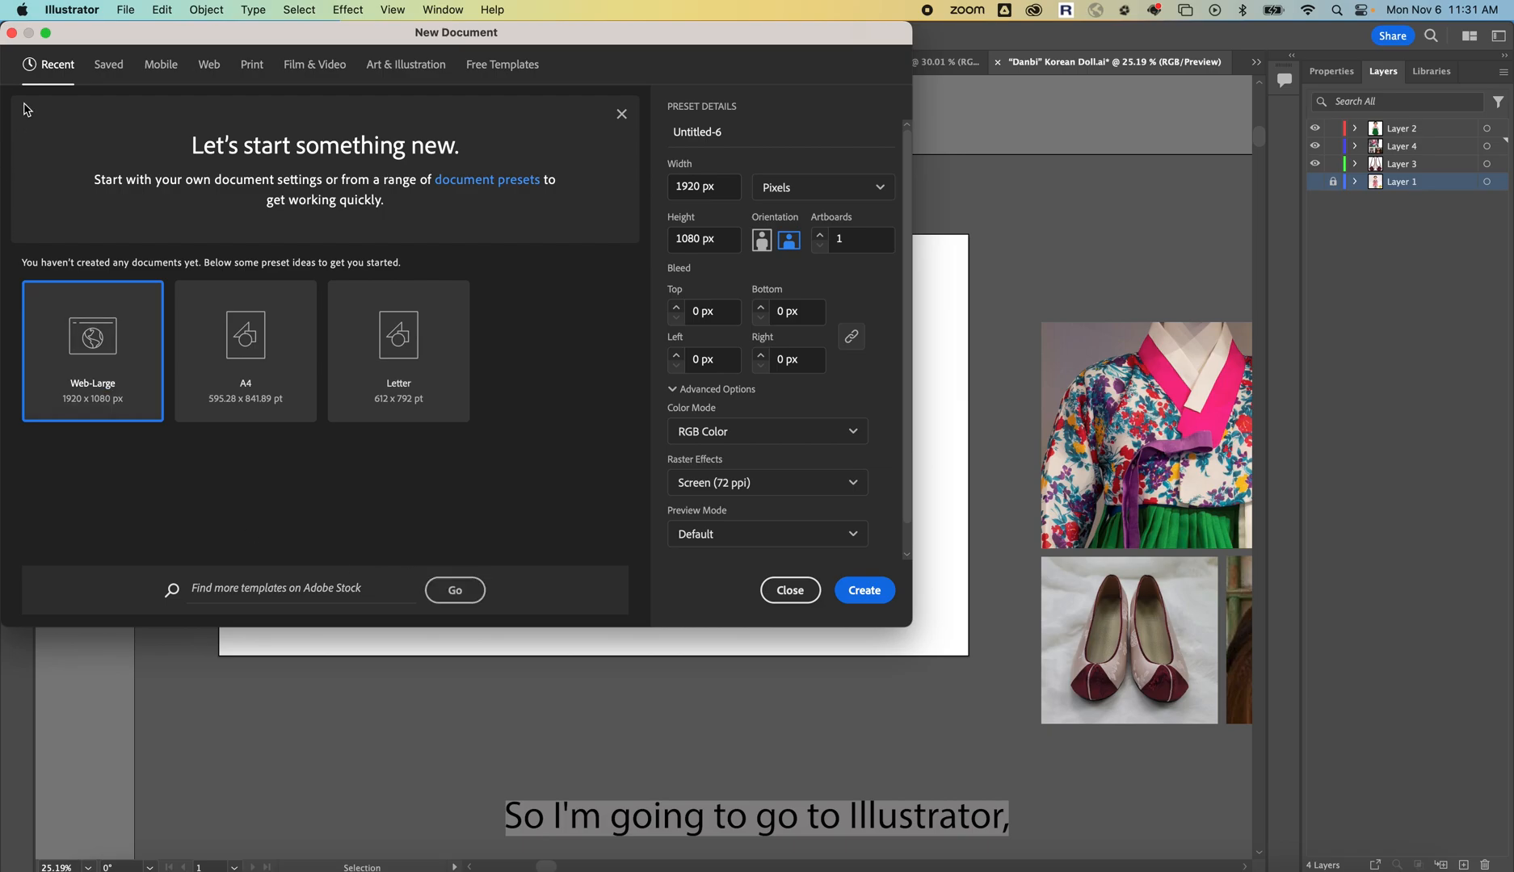
Create a new Web-Large document, 1920 x 1080 px, named "hanbok vector"
click(128, 9)
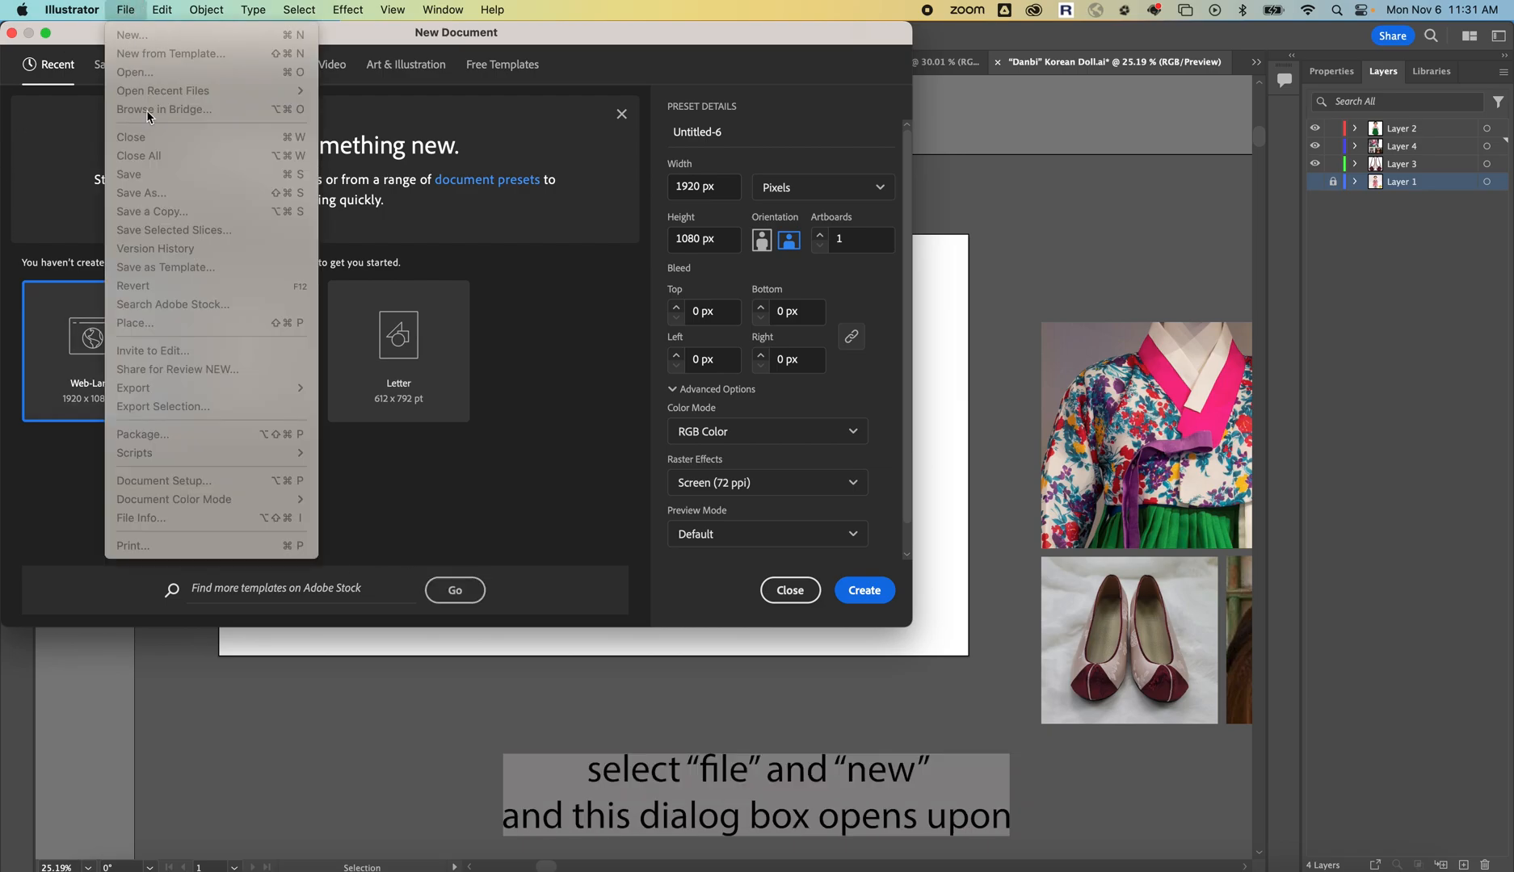
click(6, 198)
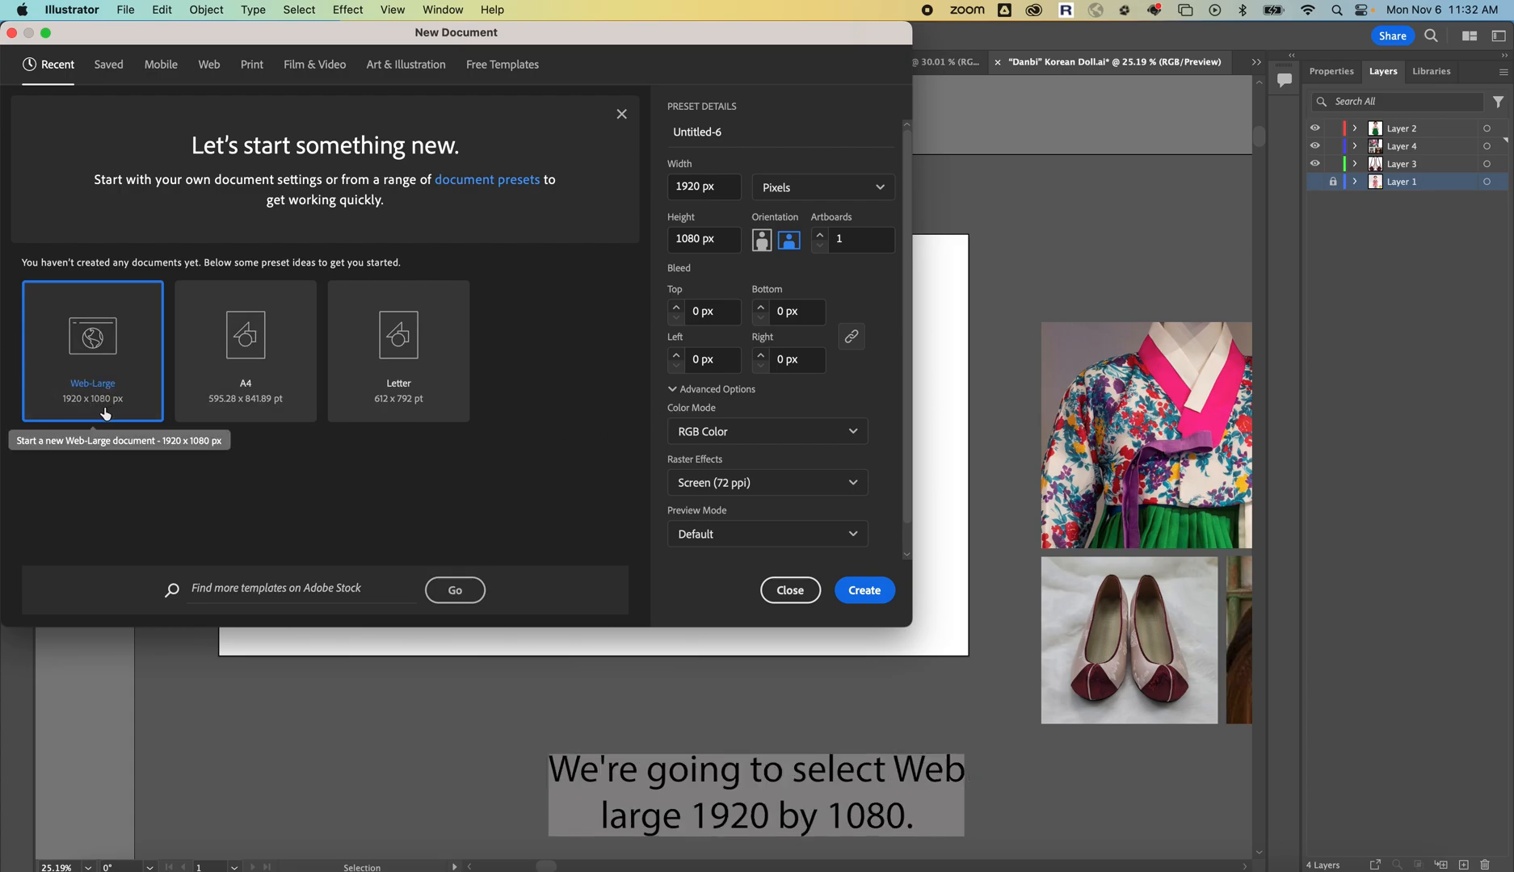
drag(716, 133, 649, 127)
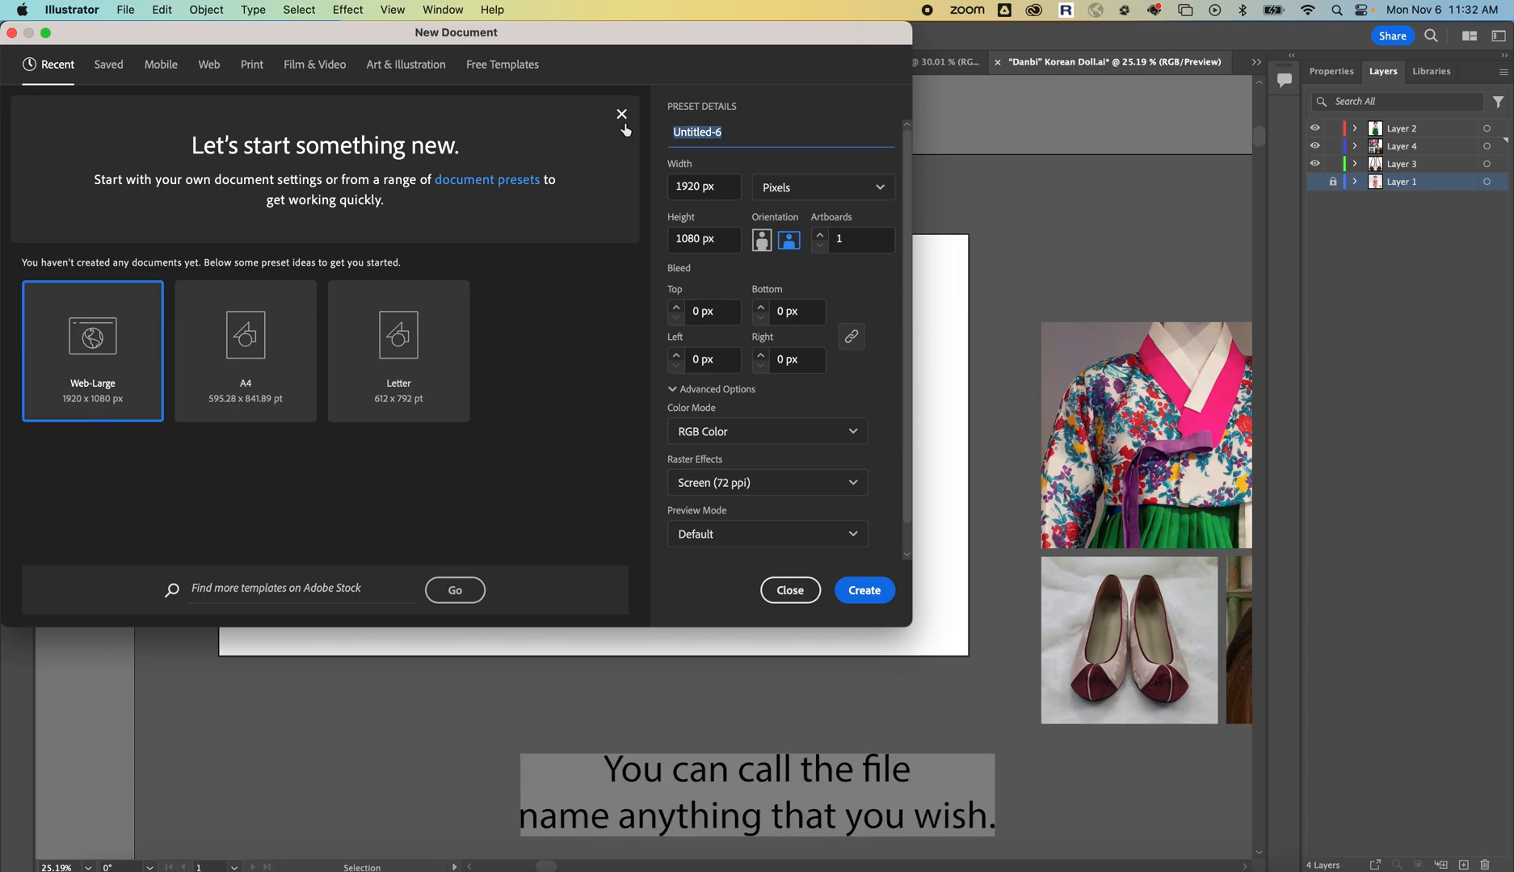
text(hanbok vector)
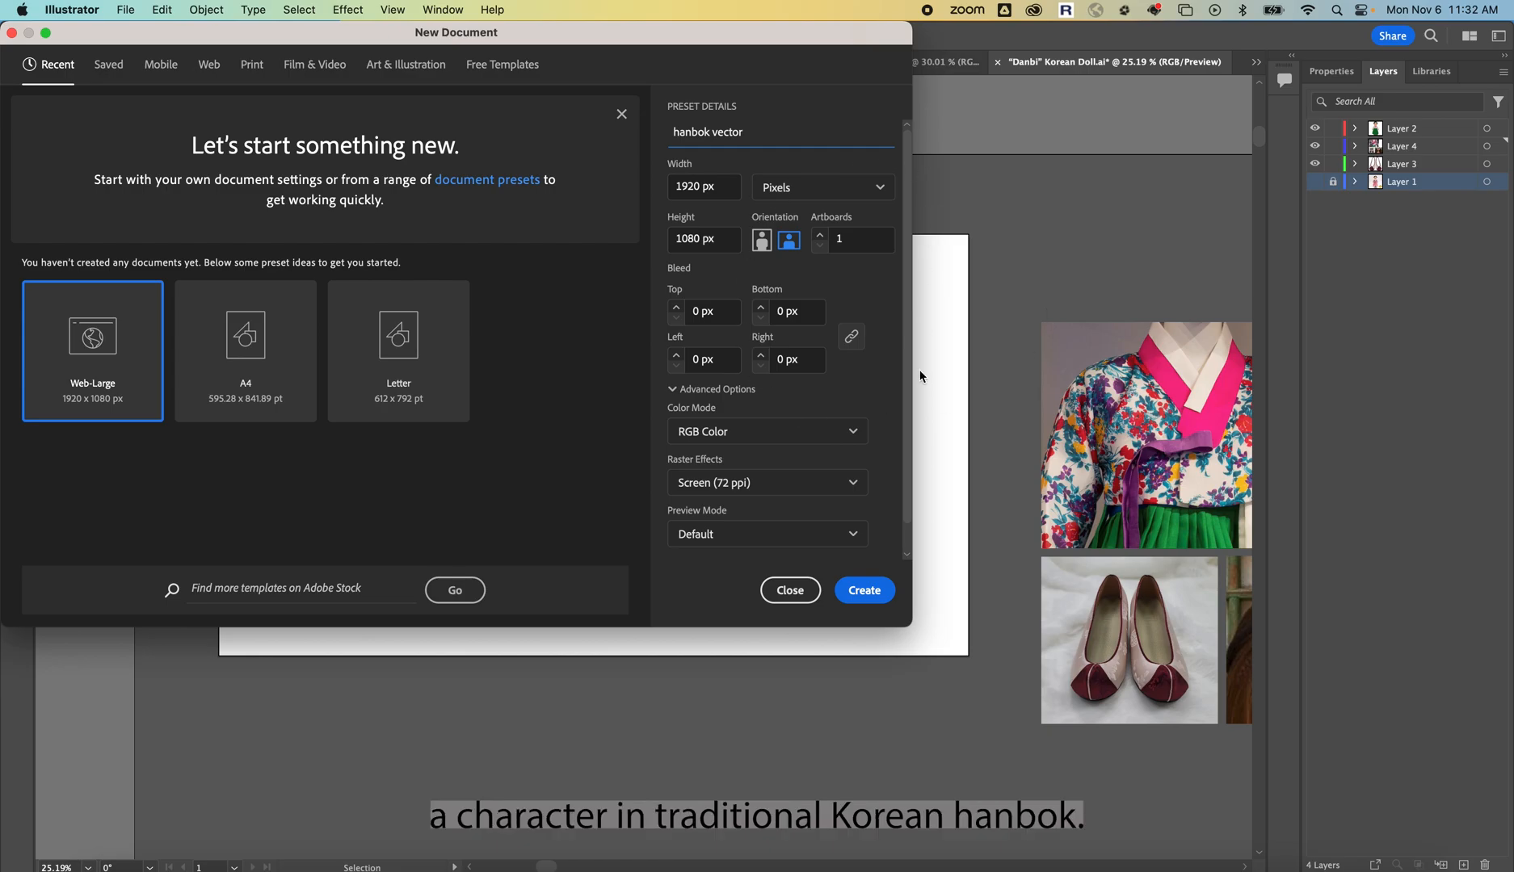
click(864, 589)
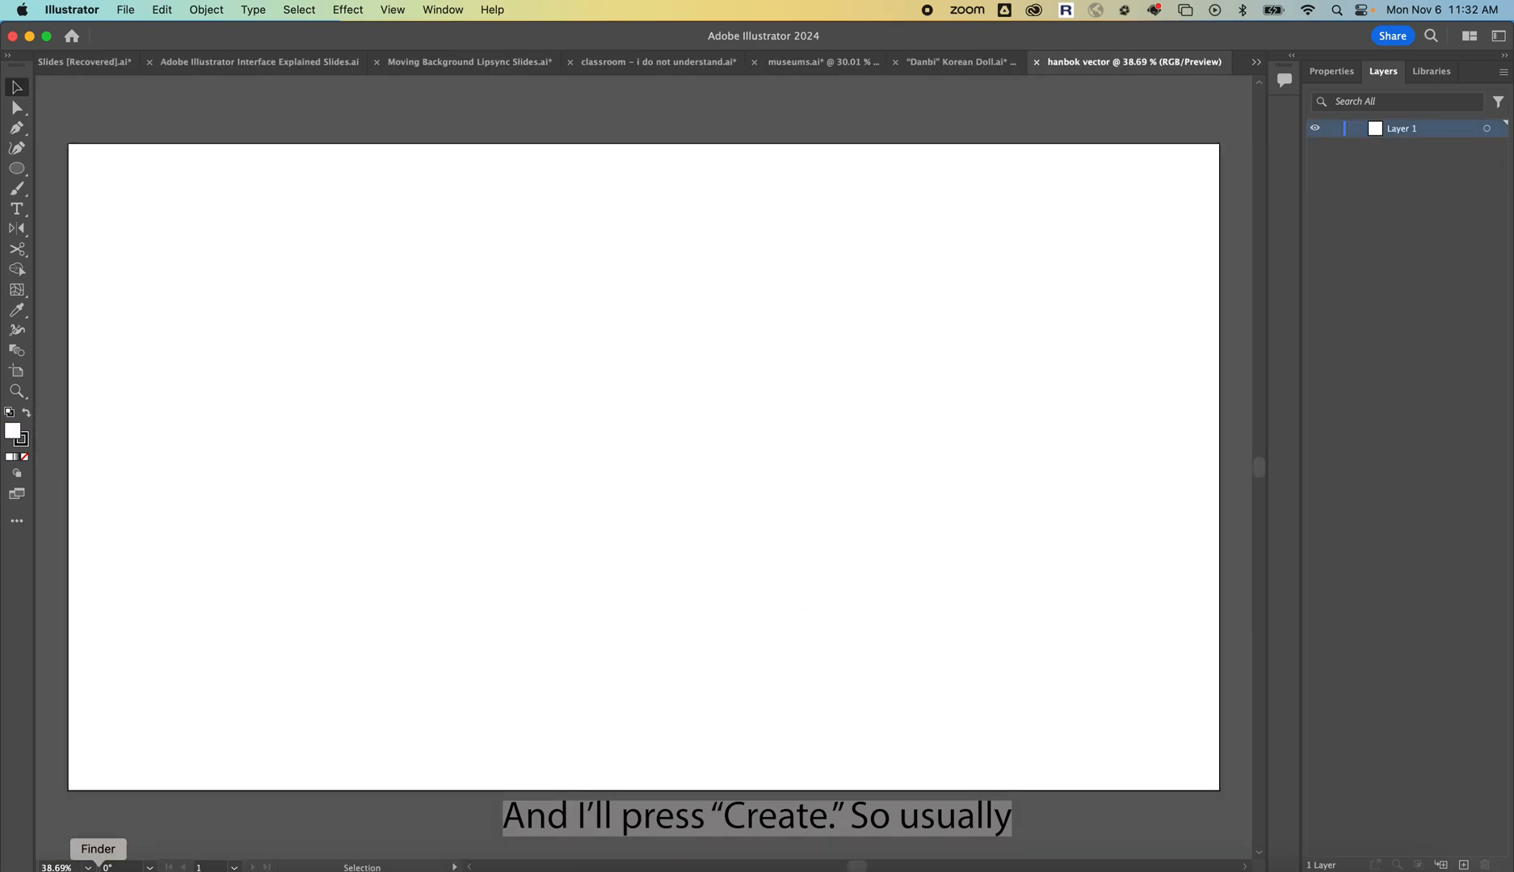
Place the photo 1.jpg from the Immigration folder in Finder into the Illustrator document and embed it
click(97, 870)
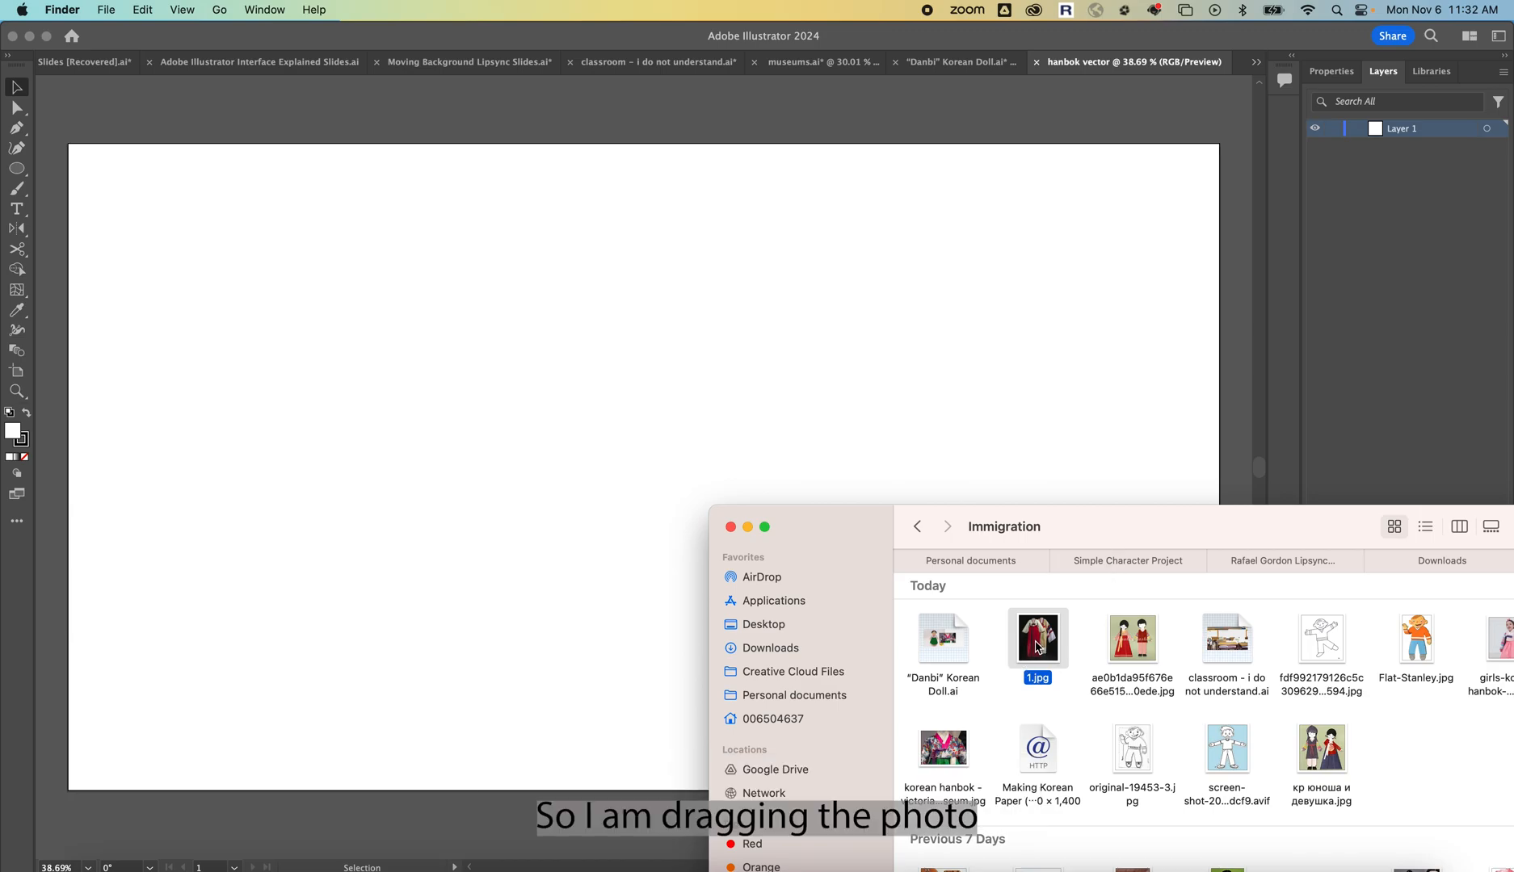
drag(1037, 640, 868, 295)
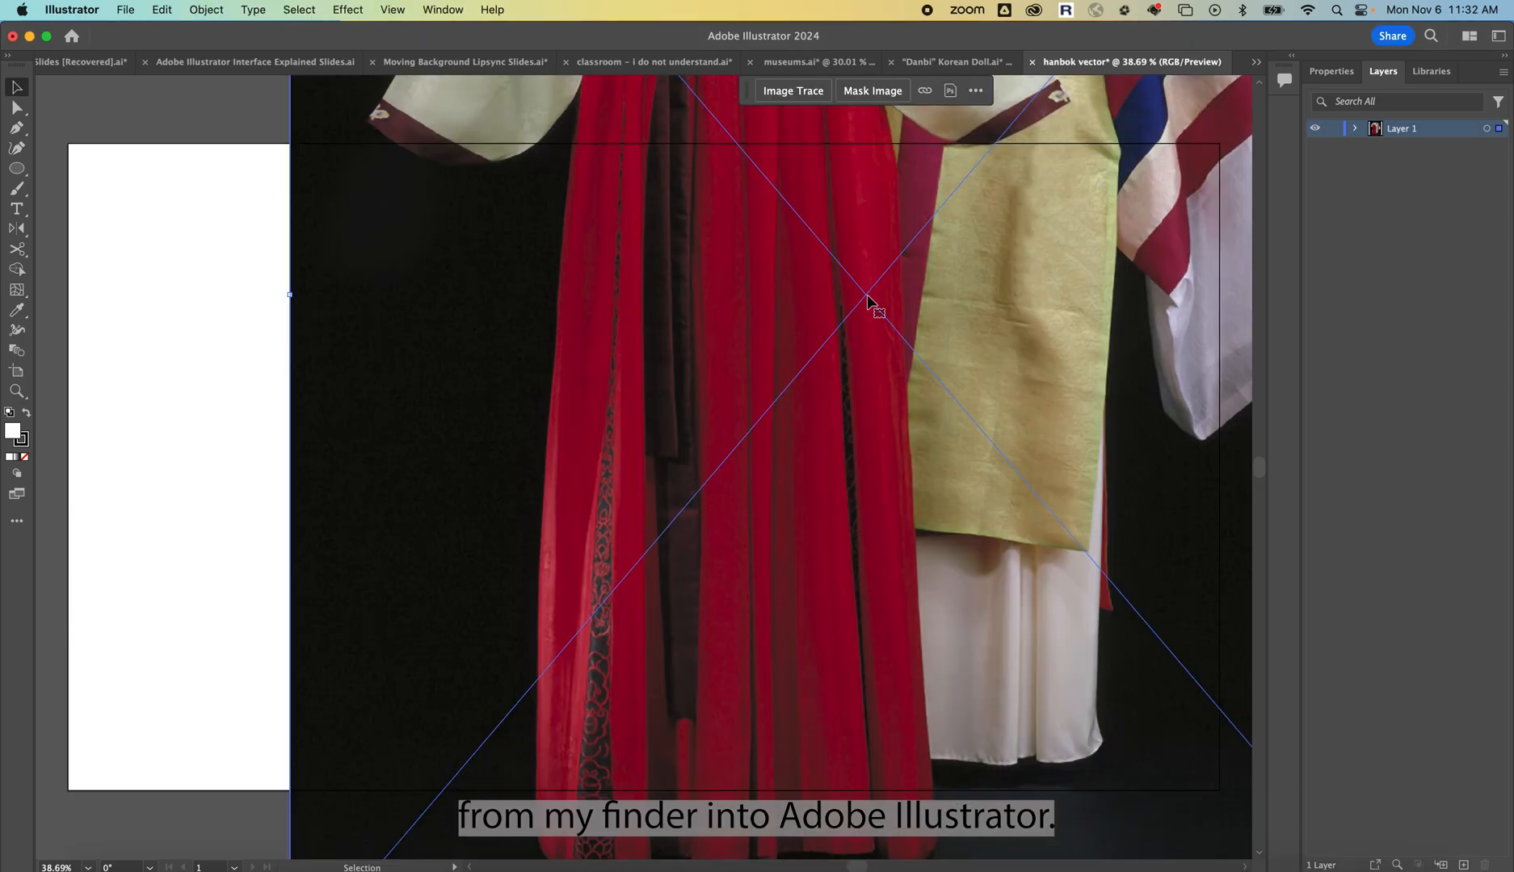
click(1329, 71)
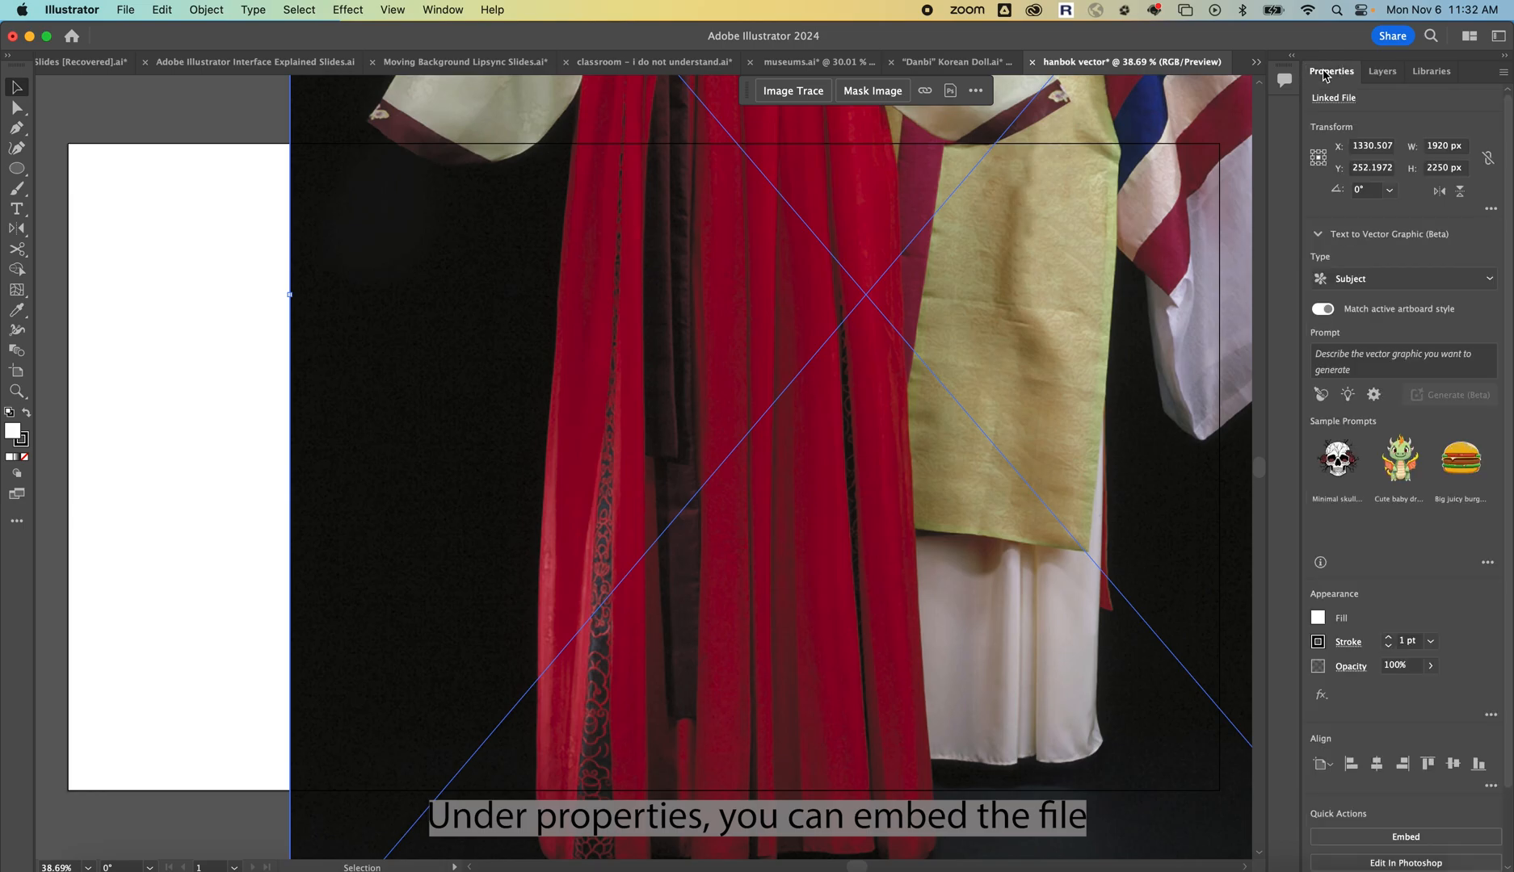
scroll(1445, 598, down, 3)
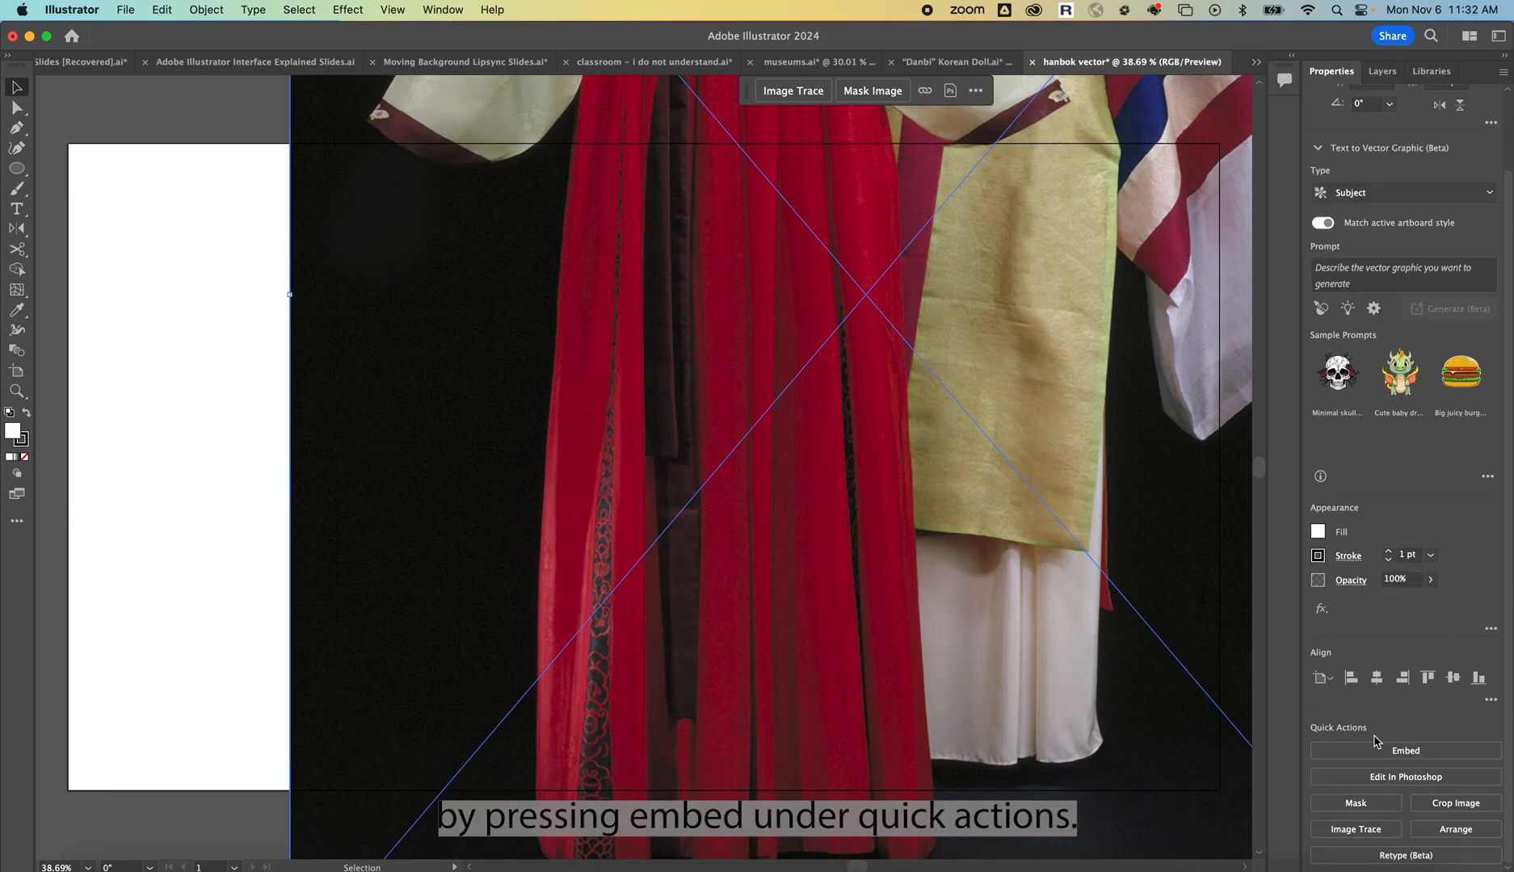
click(441, 9)
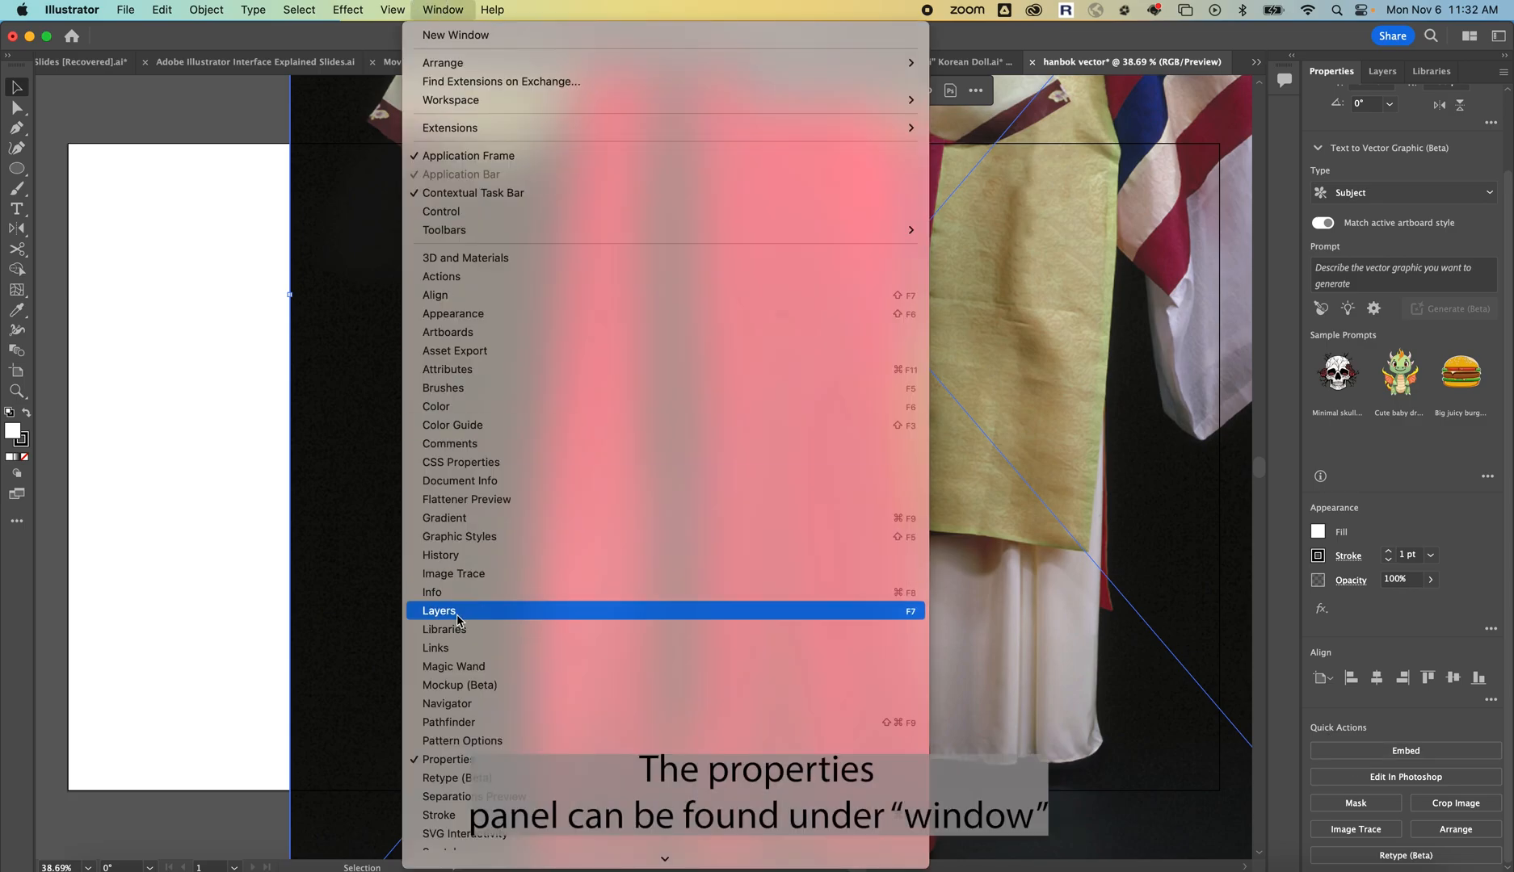
click(493, 766)
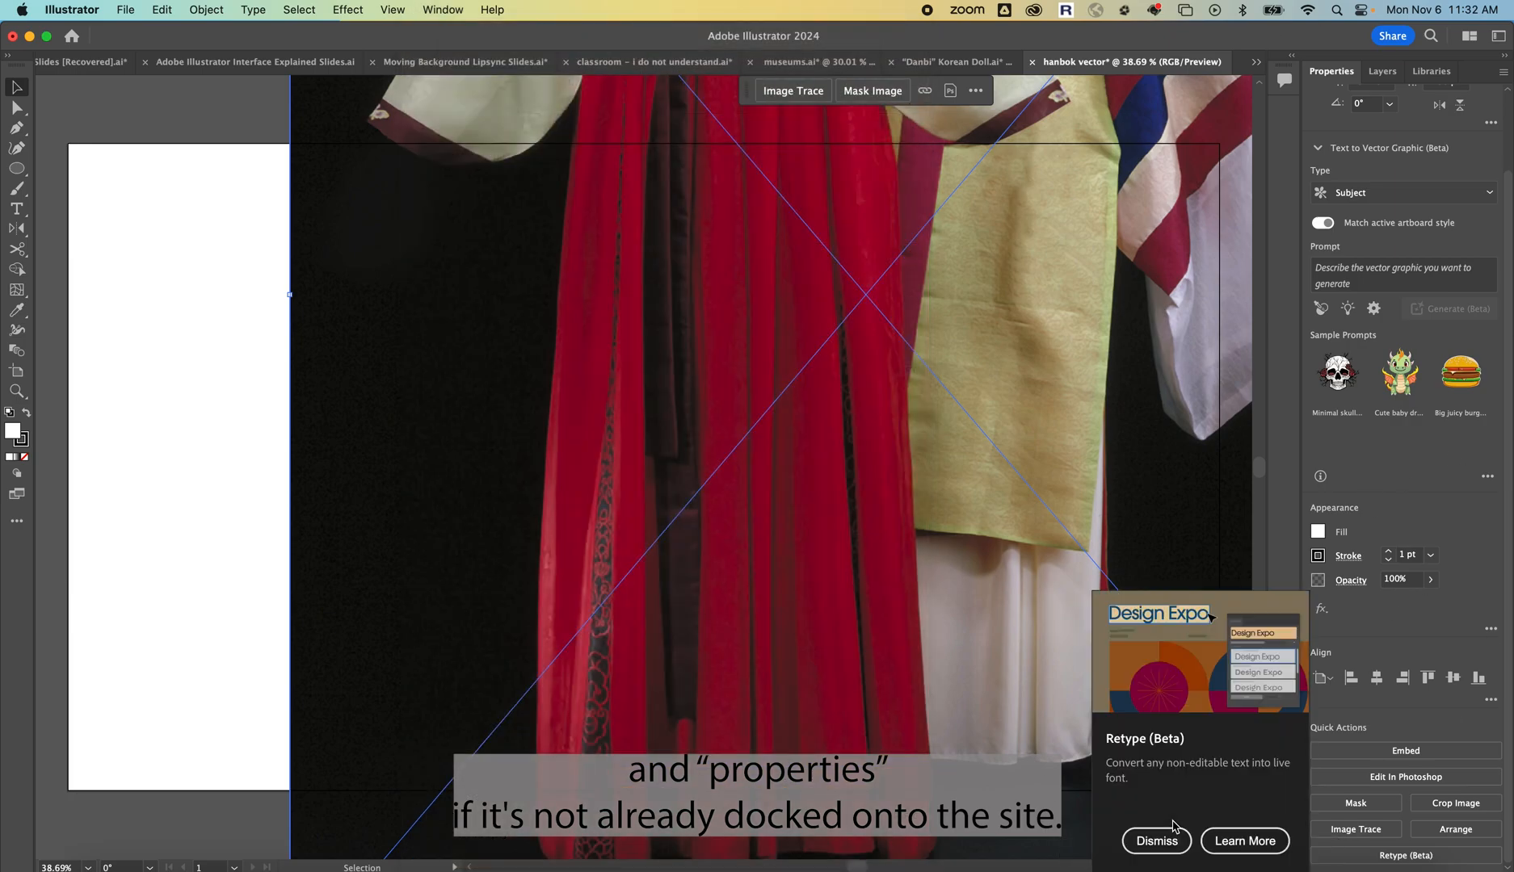
click(1371, 751)
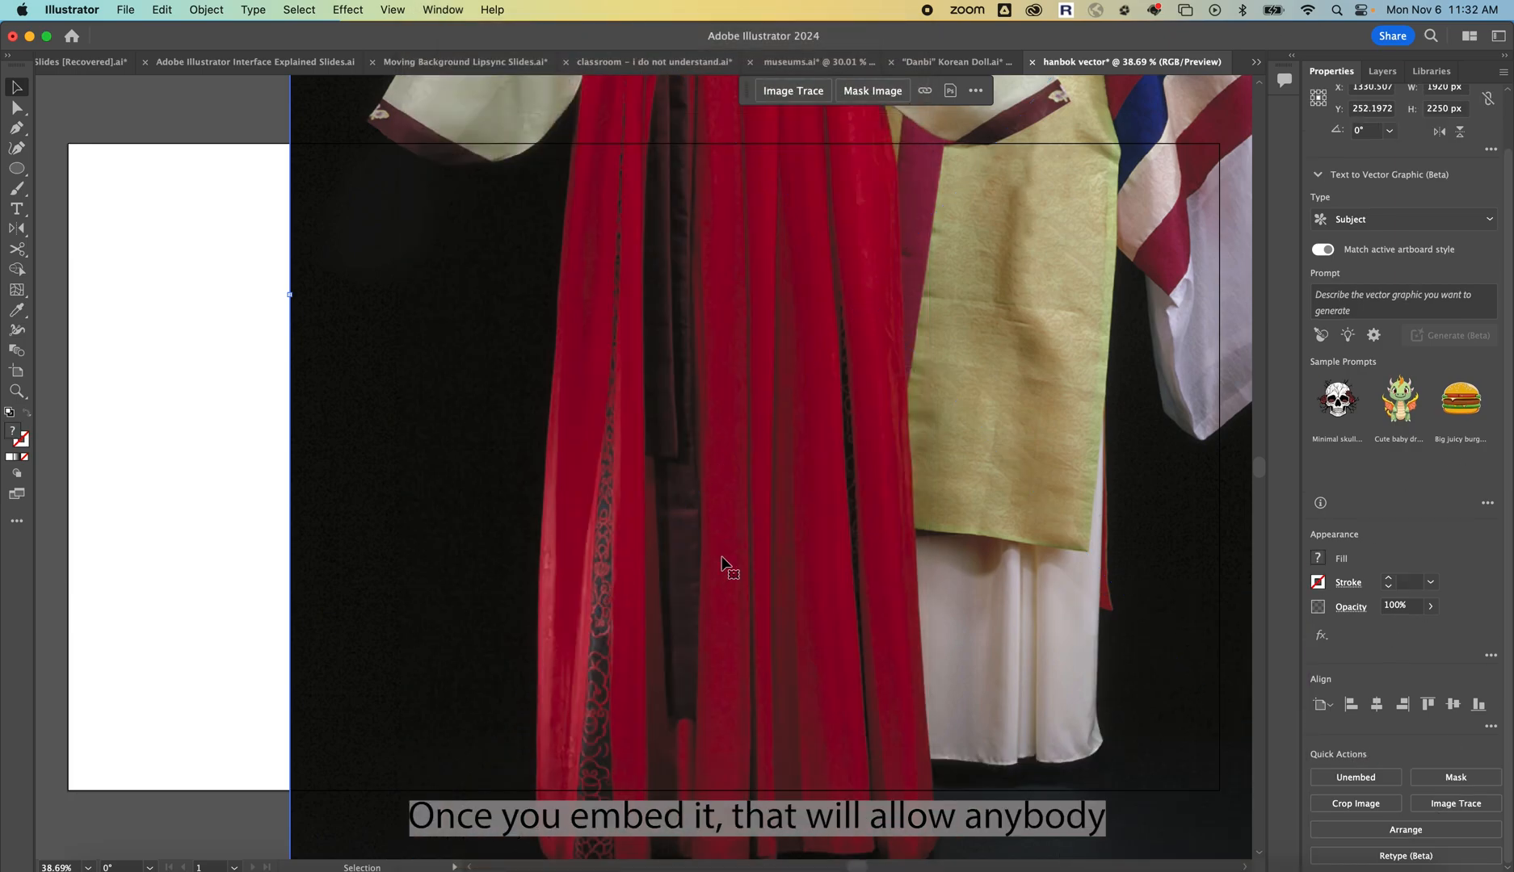
Scale the hanbok photo down in proportion to fit within the artboard's right half, then deselect it
scroll(685, 502, down, 2)
scroll(685, 502, down, 2)
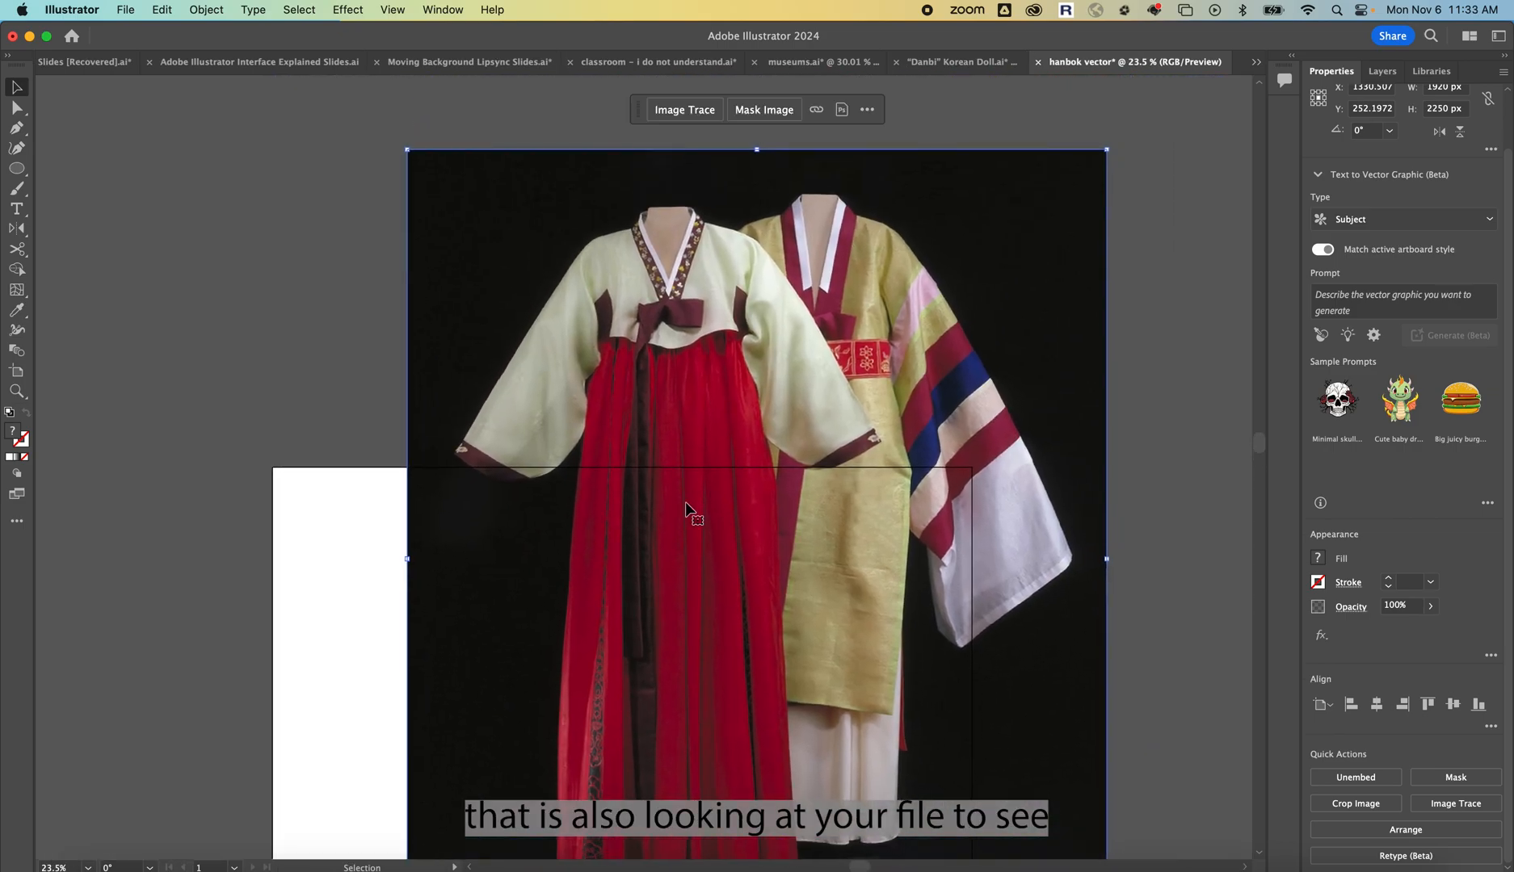
scroll(700, 246, up, 1)
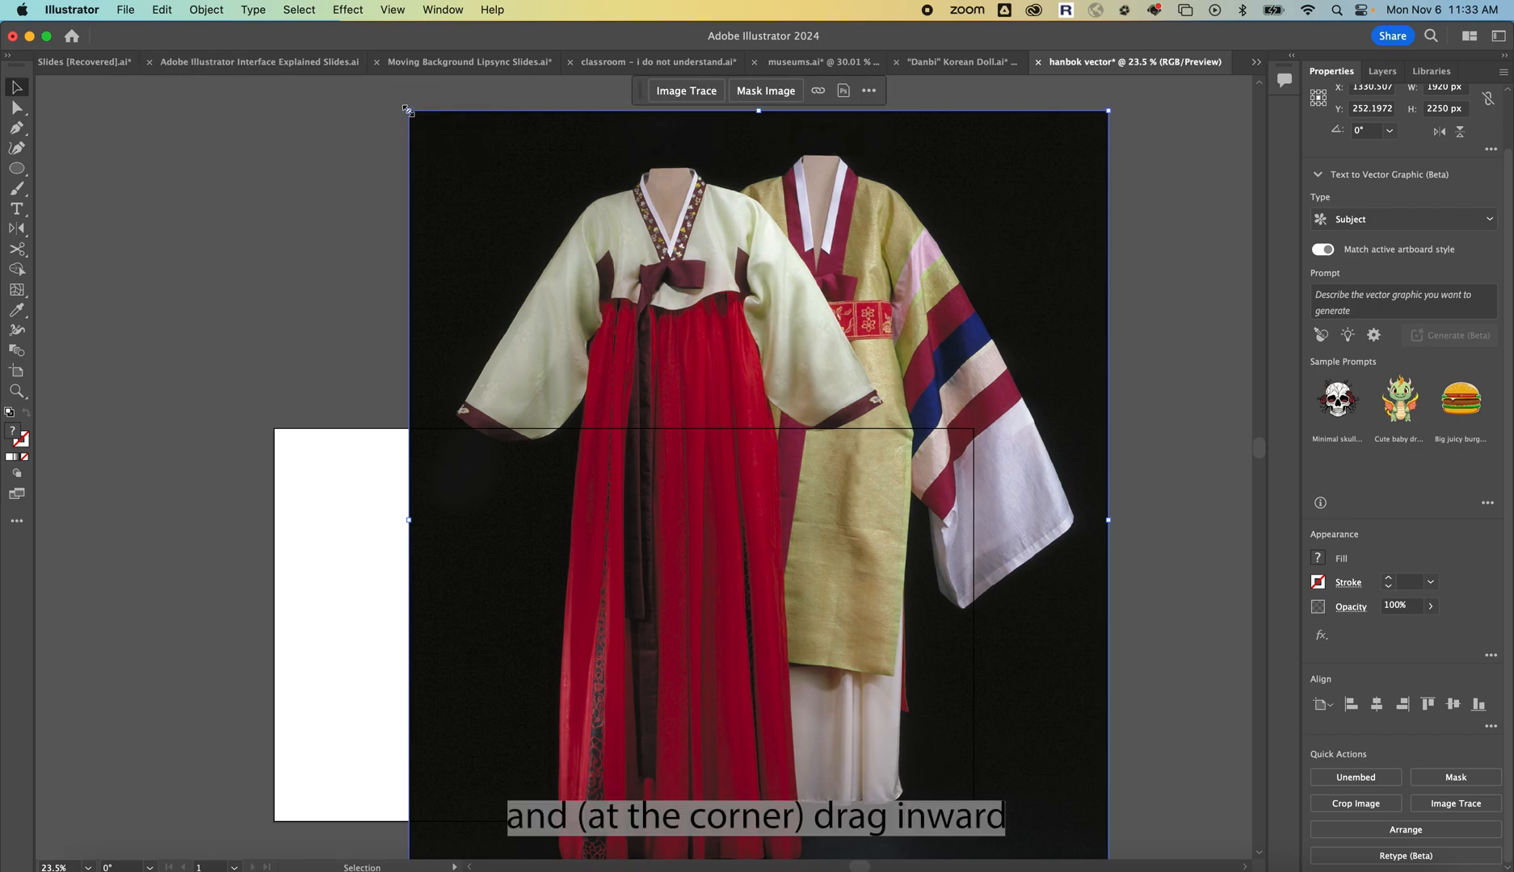
drag(408, 111, 791, 552)
drag(906, 648, 704, 531)
scroll(706, 534, down, 3)
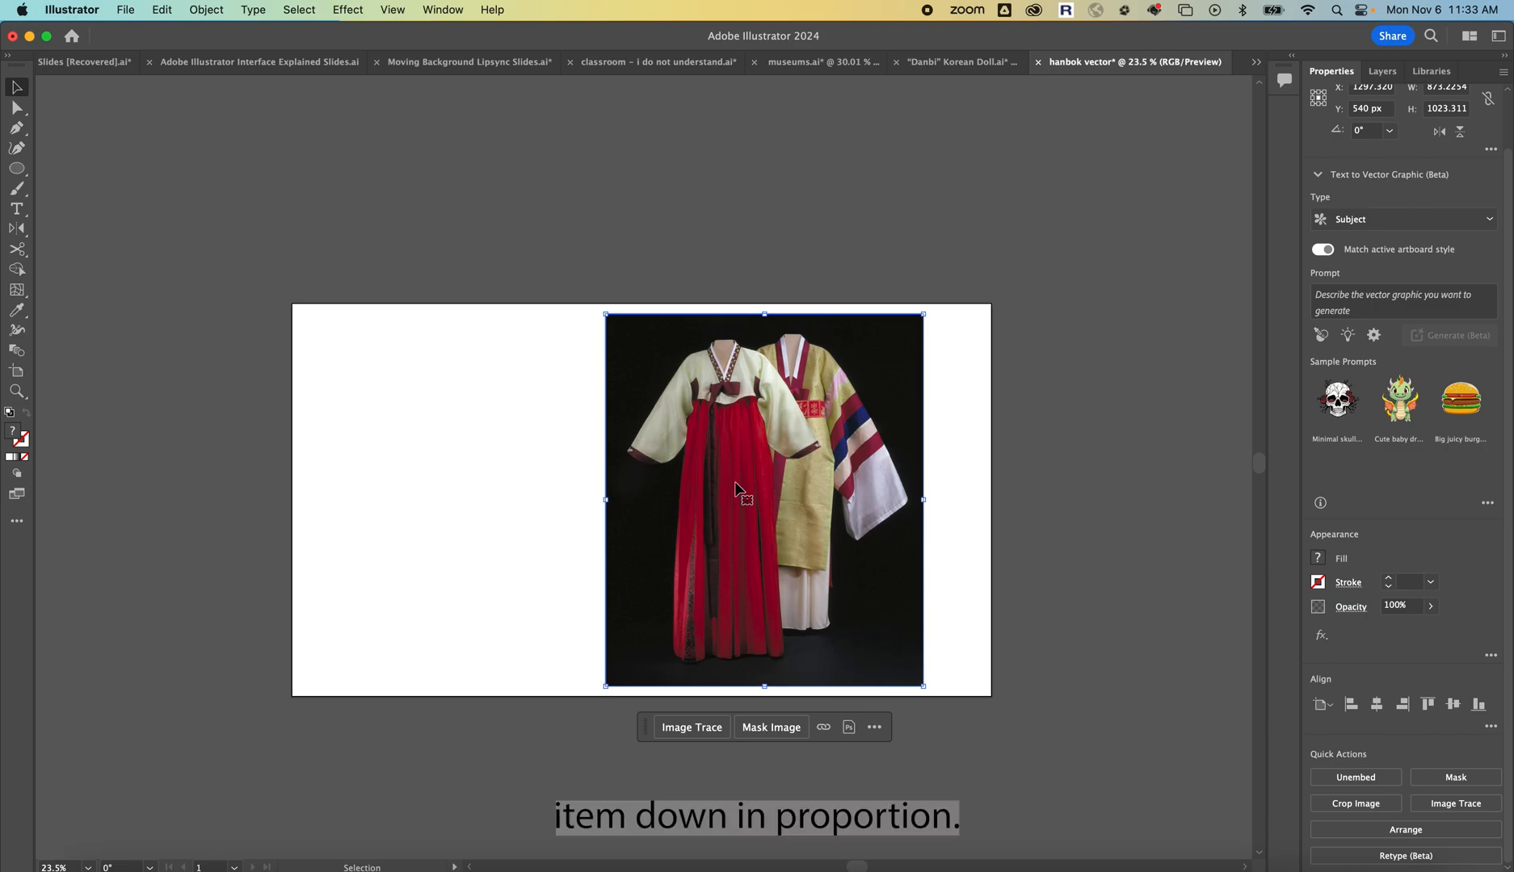
drag(606, 315, 642, 356)
click(670, 311)
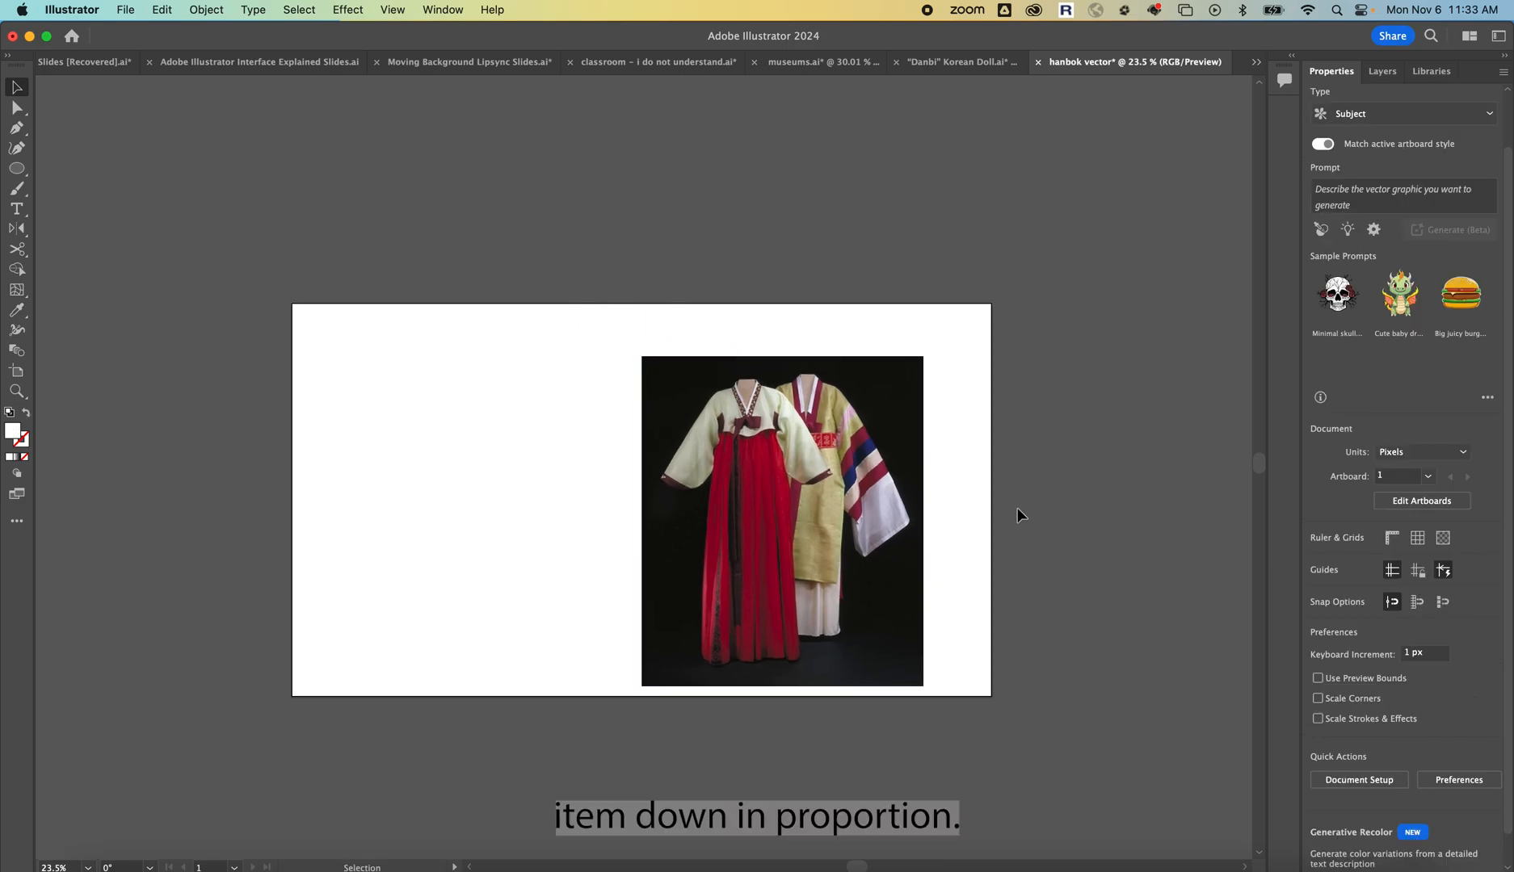
Examine the artboard and the placed hanbok photo at closer and wider zoom levels
scroll(1017, 513, left, 2)
scroll(1017, 513, down, 1)
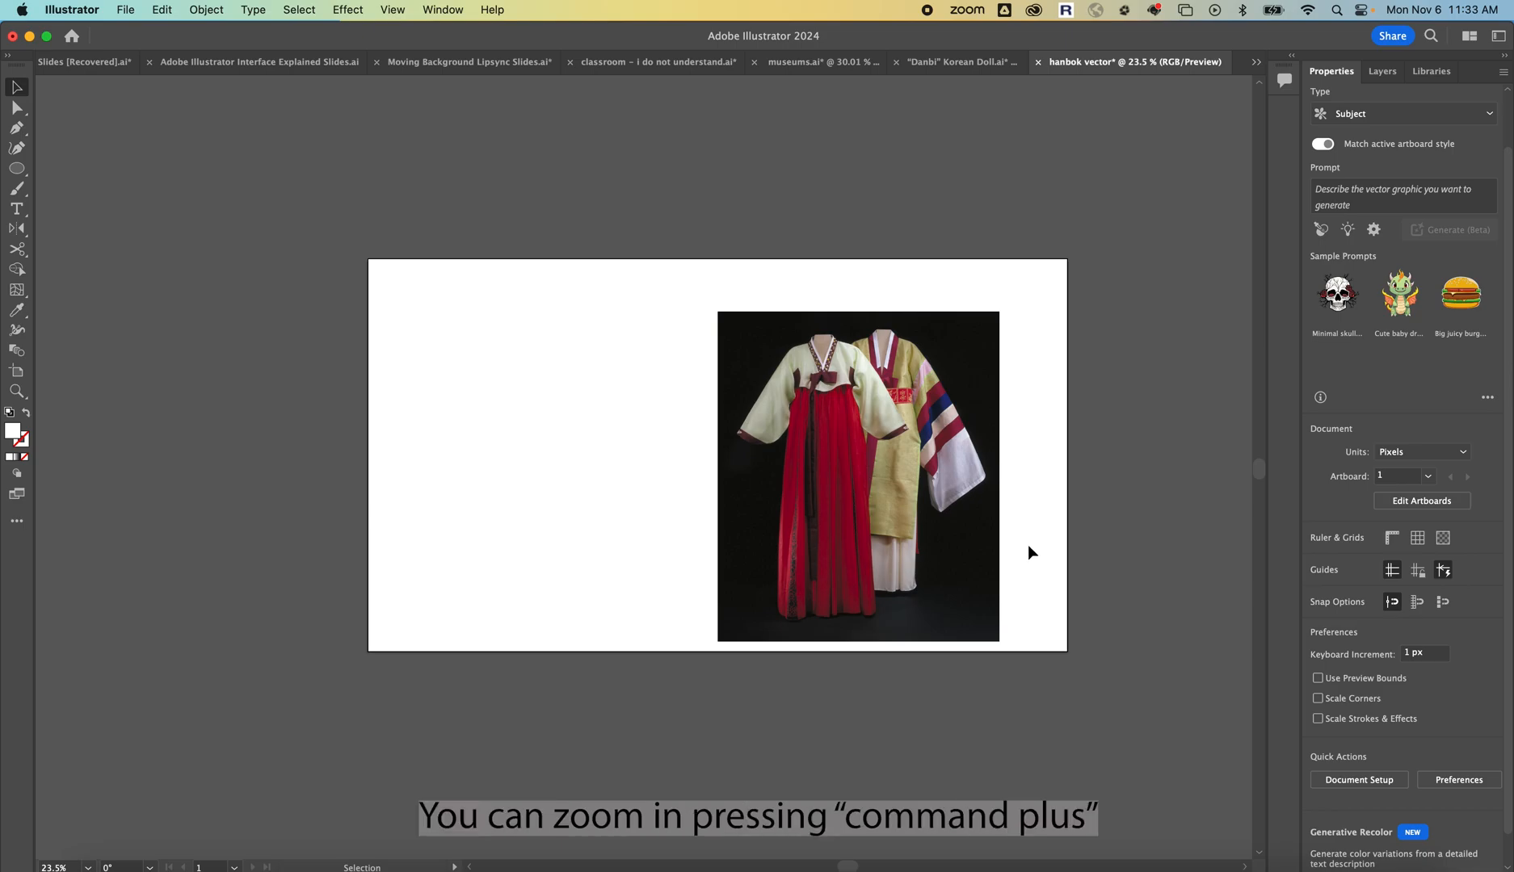
key(super+equal)
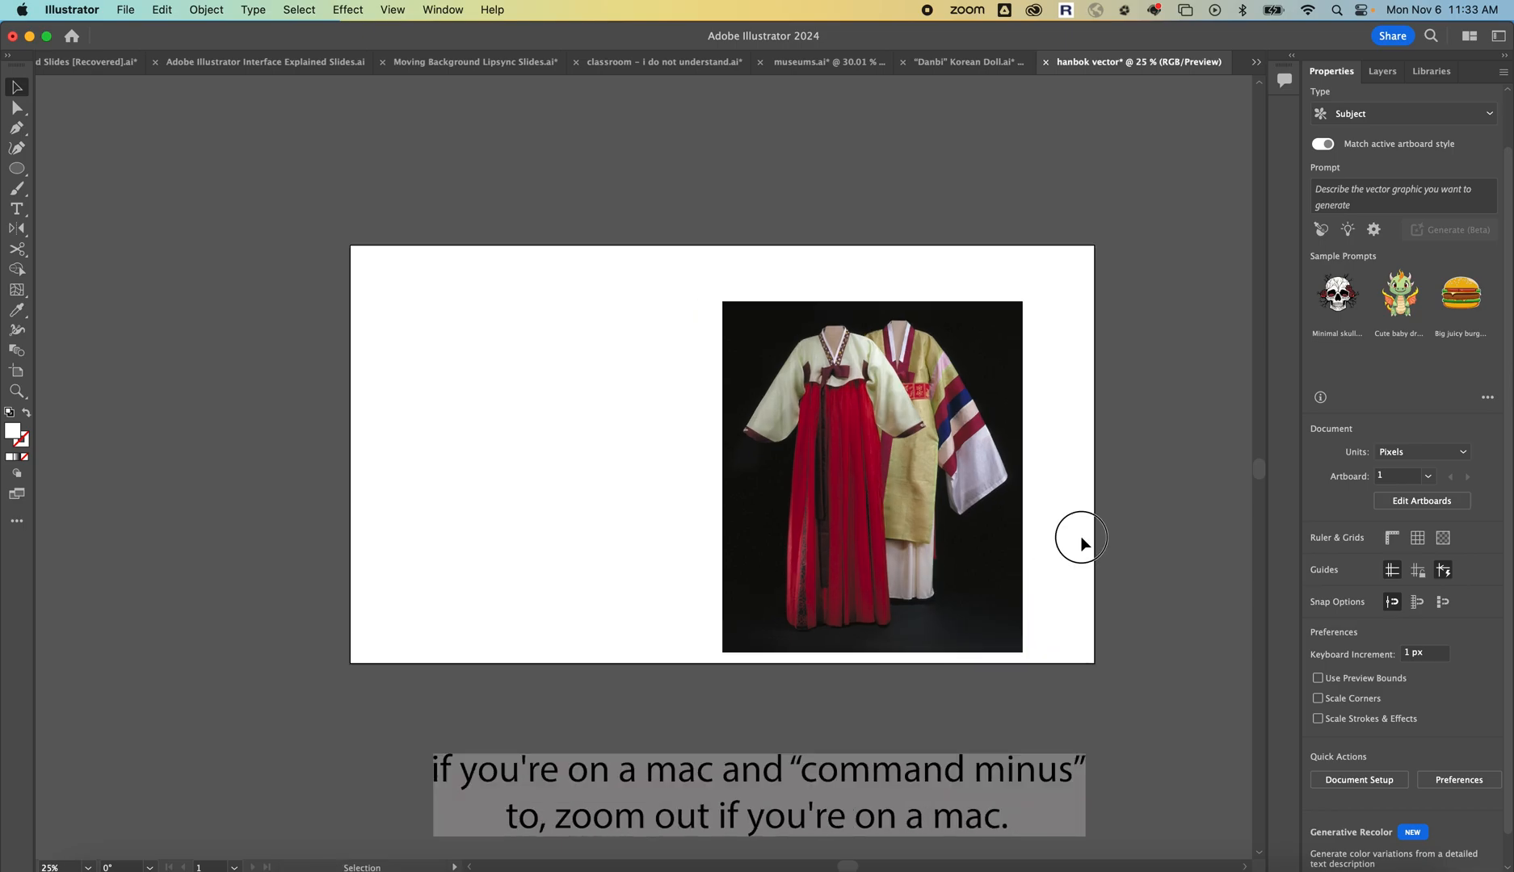
scroll(1081, 537, right, 2)
key(super+equal)
key(super+minus)
key(super+minus)
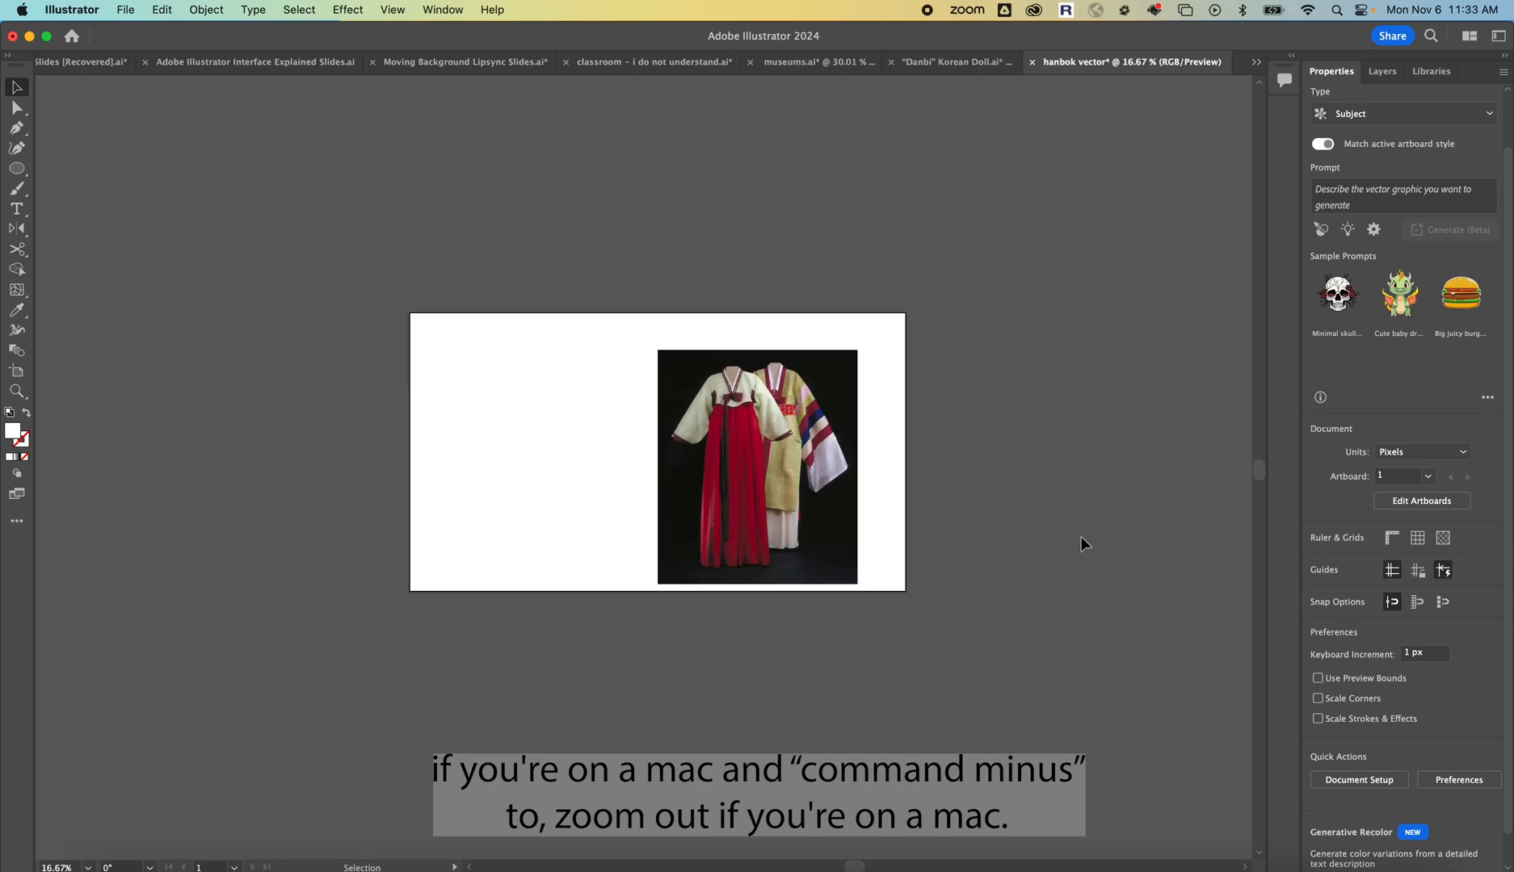
key(super+equal)
key(super+equal)
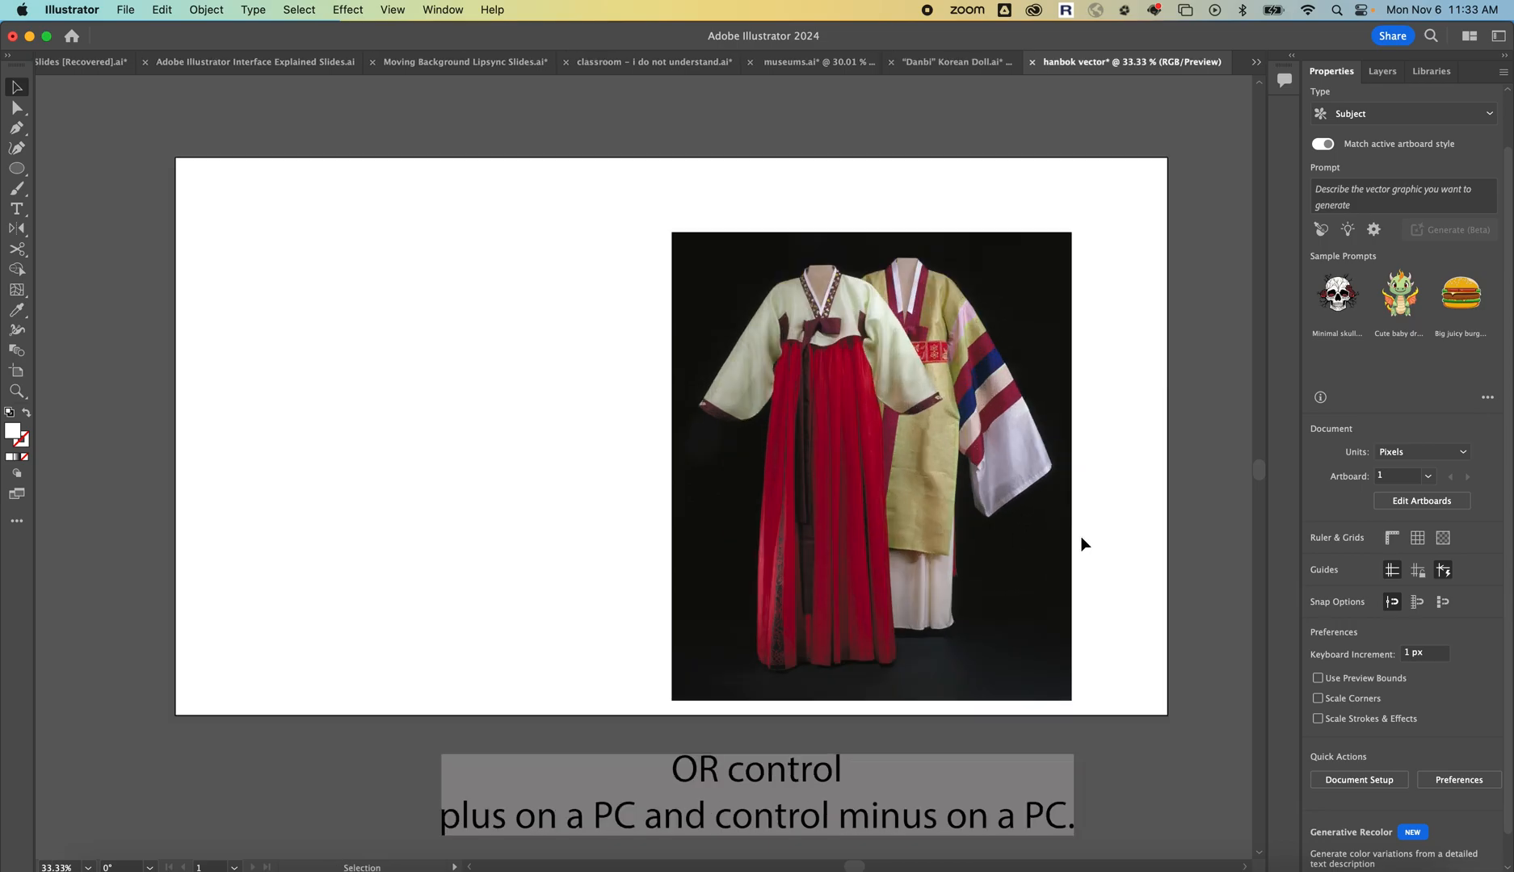
scroll(916, 475, up, 2)
scroll(915, 475, down, 1)
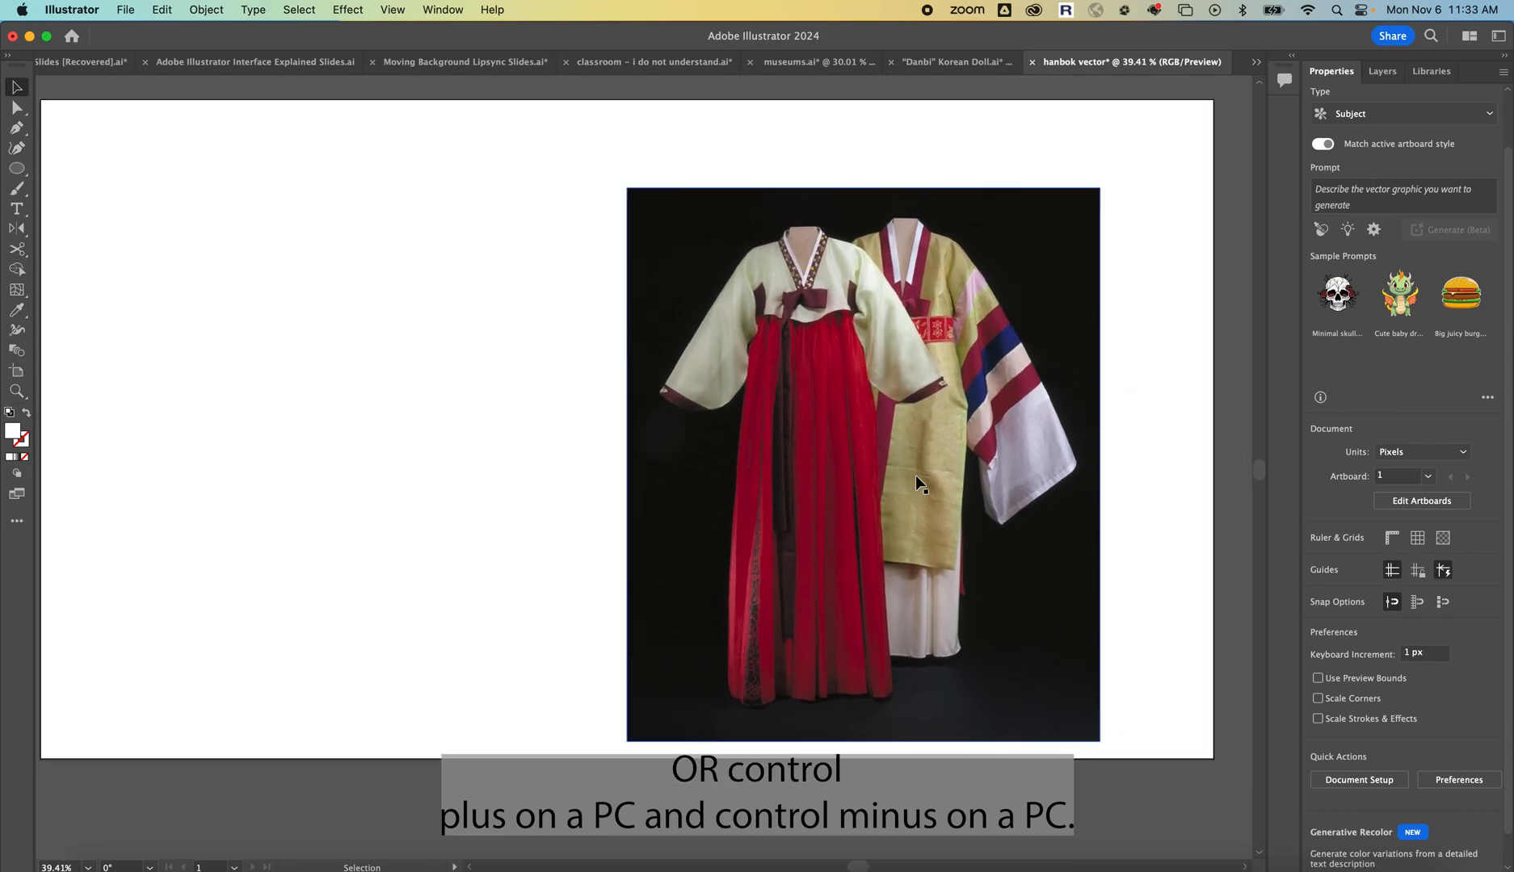
Rename the photo's layer "rerfence" and add a new layer above it
click(1377, 77)
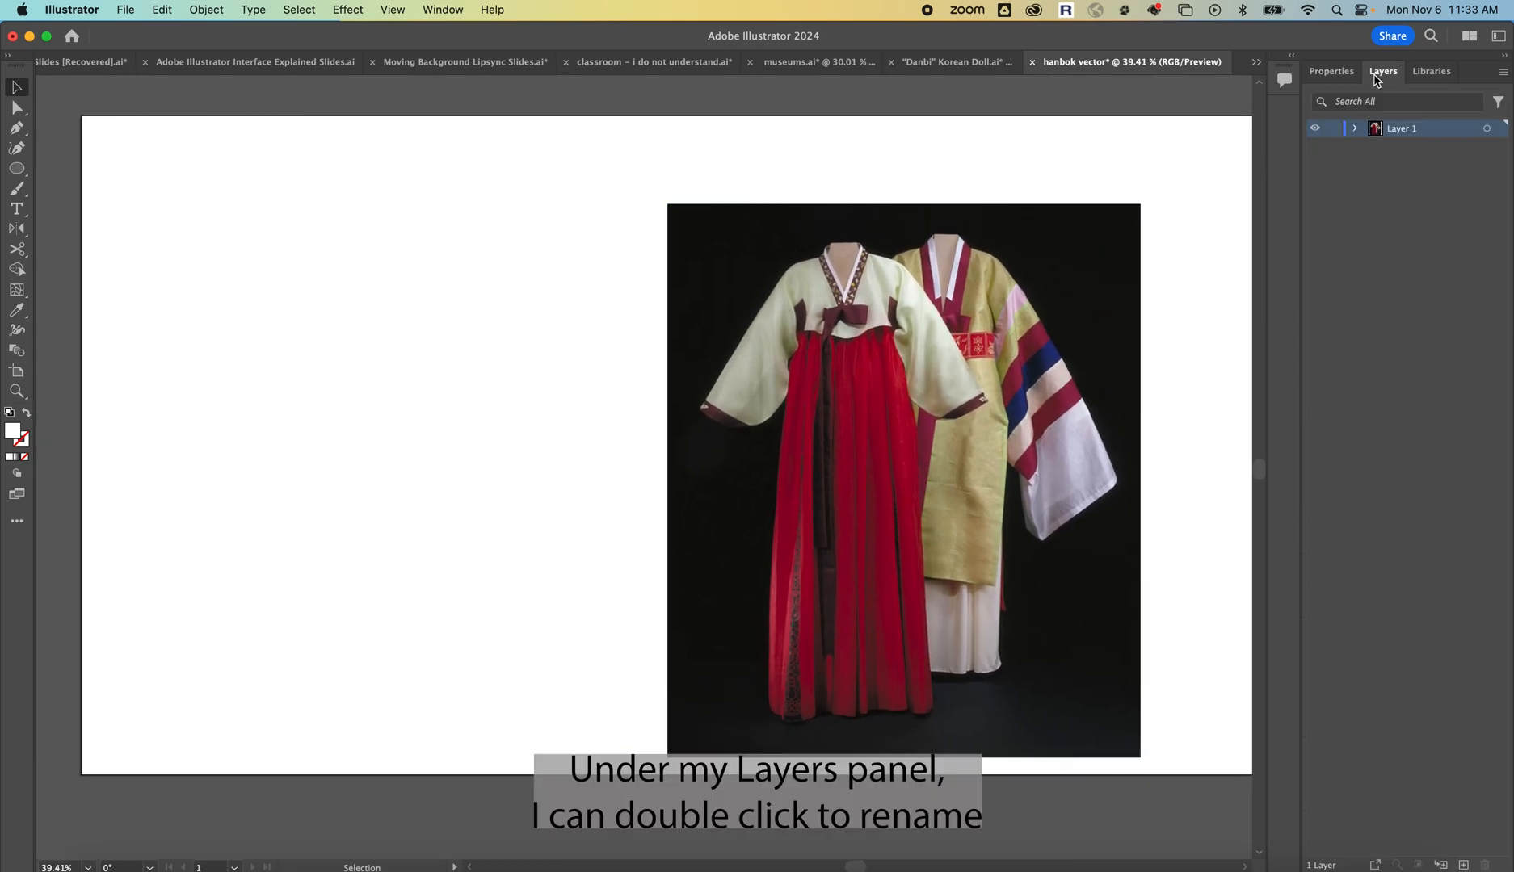
double_click(1399, 129)
text(r)
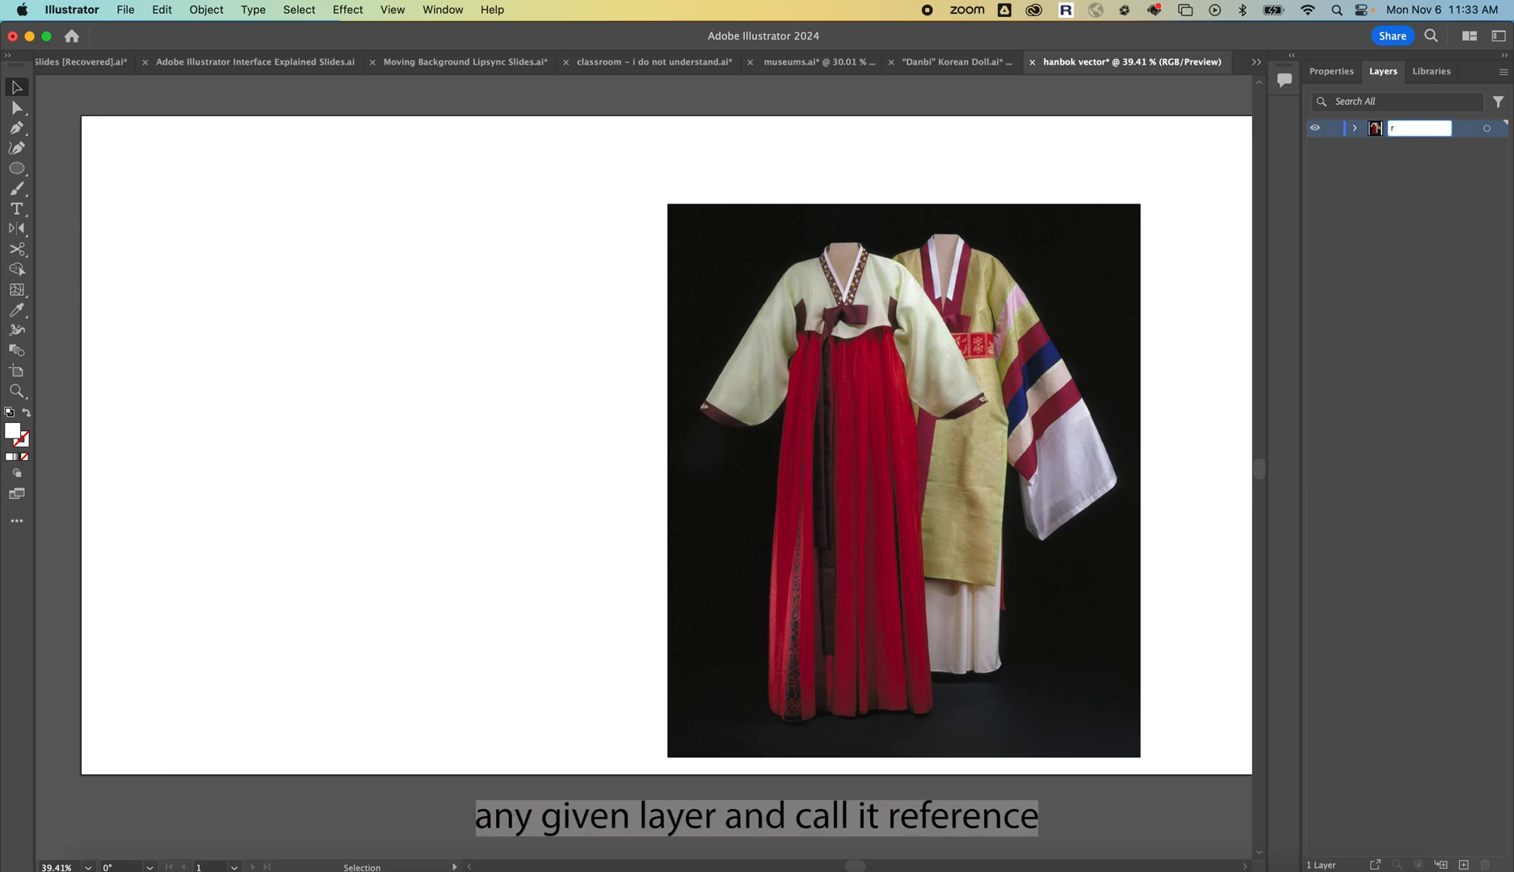
text(erfence)
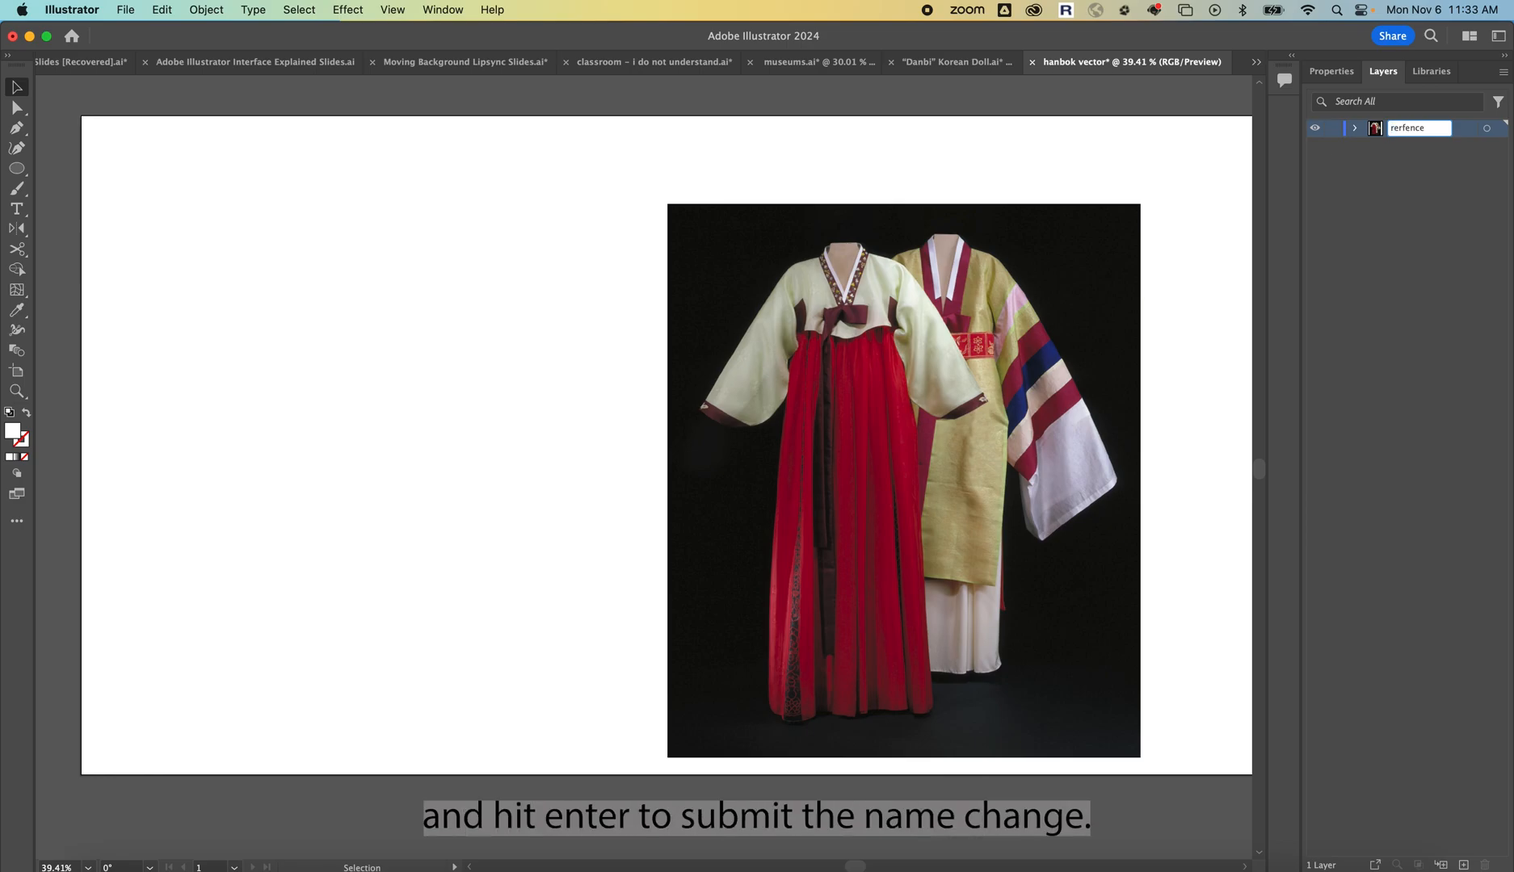
key(Return)
click(1464, 865)
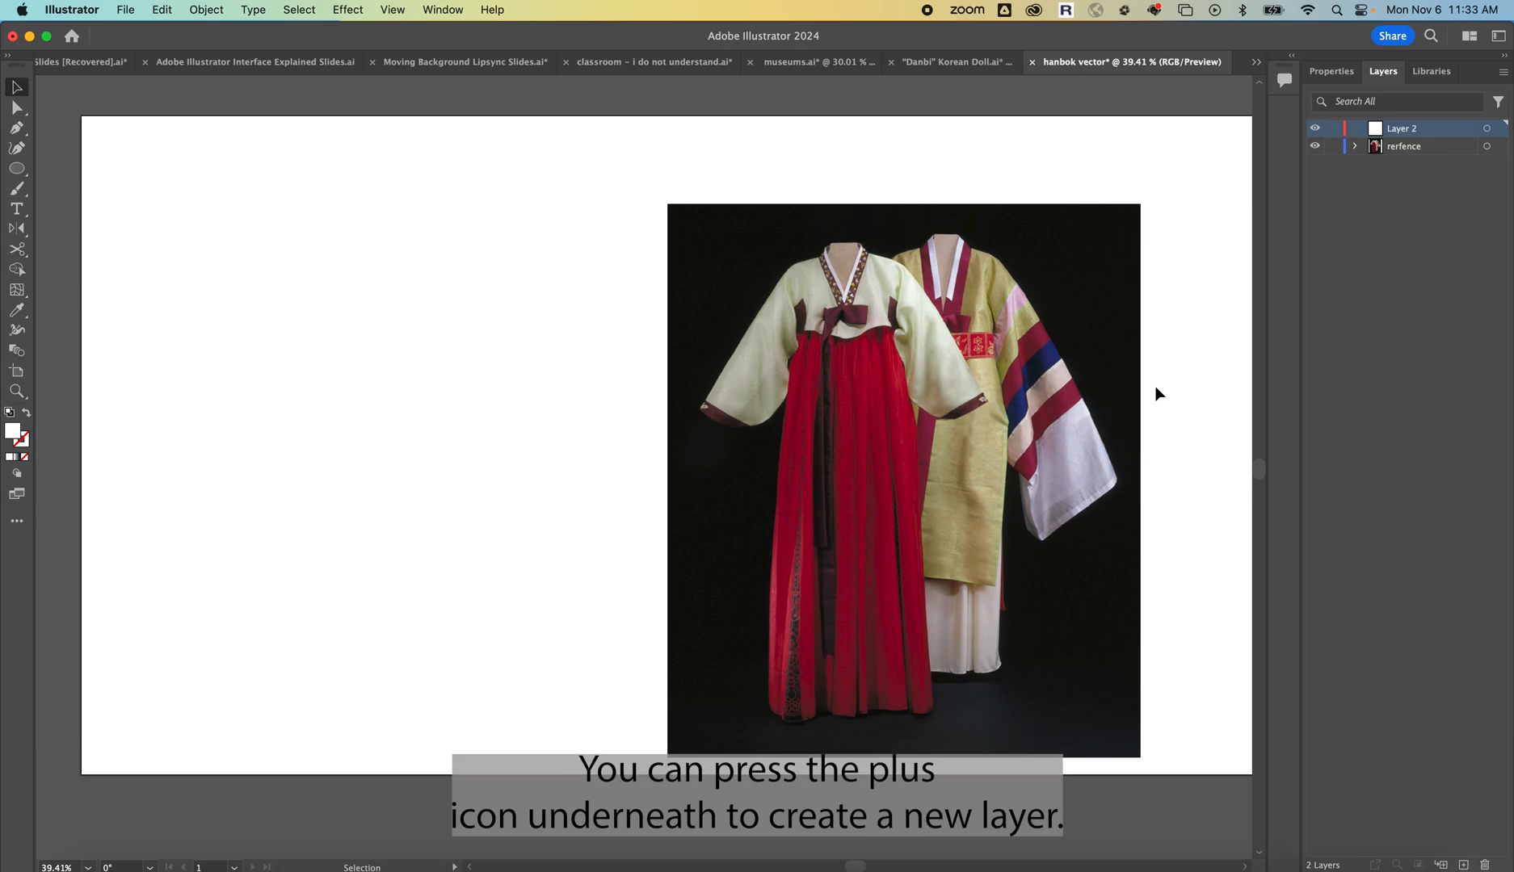
Copy the whole doll illustration from "Danbi" Korean Doll.ai and paste it onto Layer 2 of the hanbok vector document
click(957, 62)
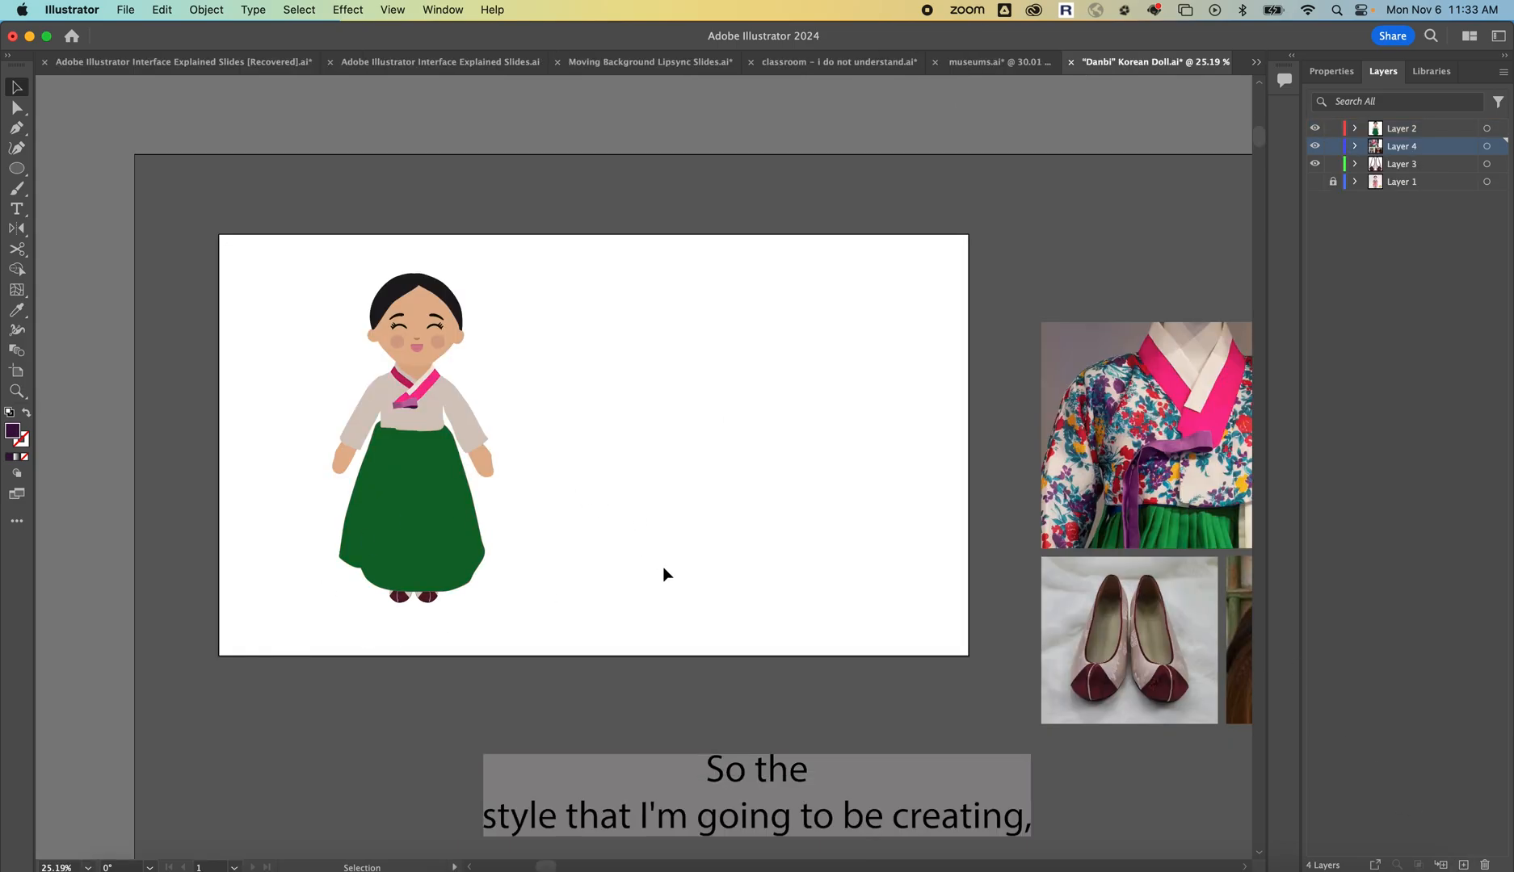
drag(570, 646, 288, 244)
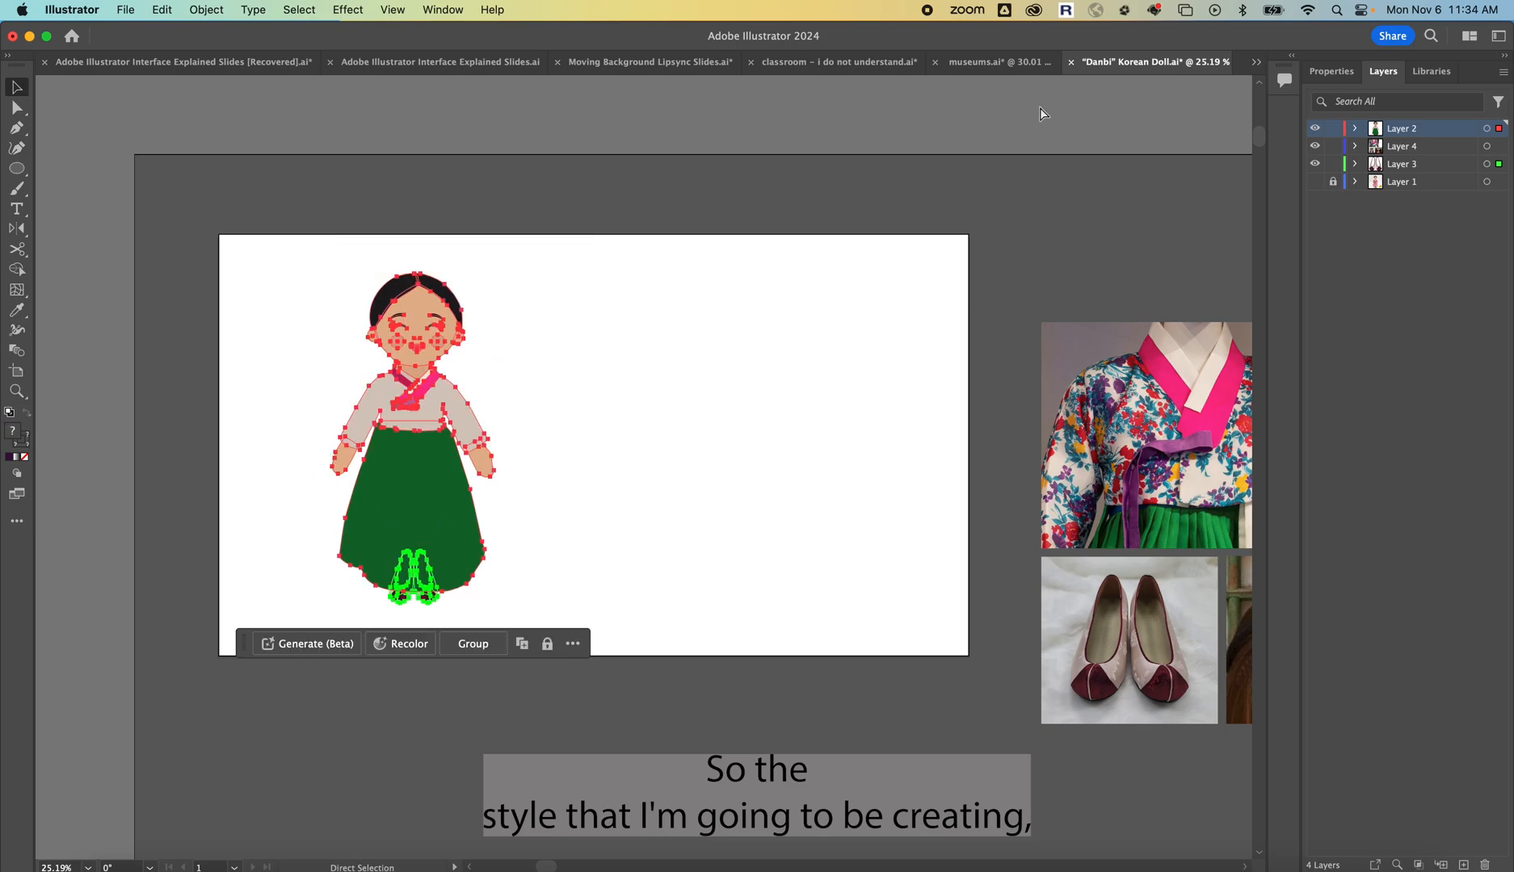
click(1255, 61)
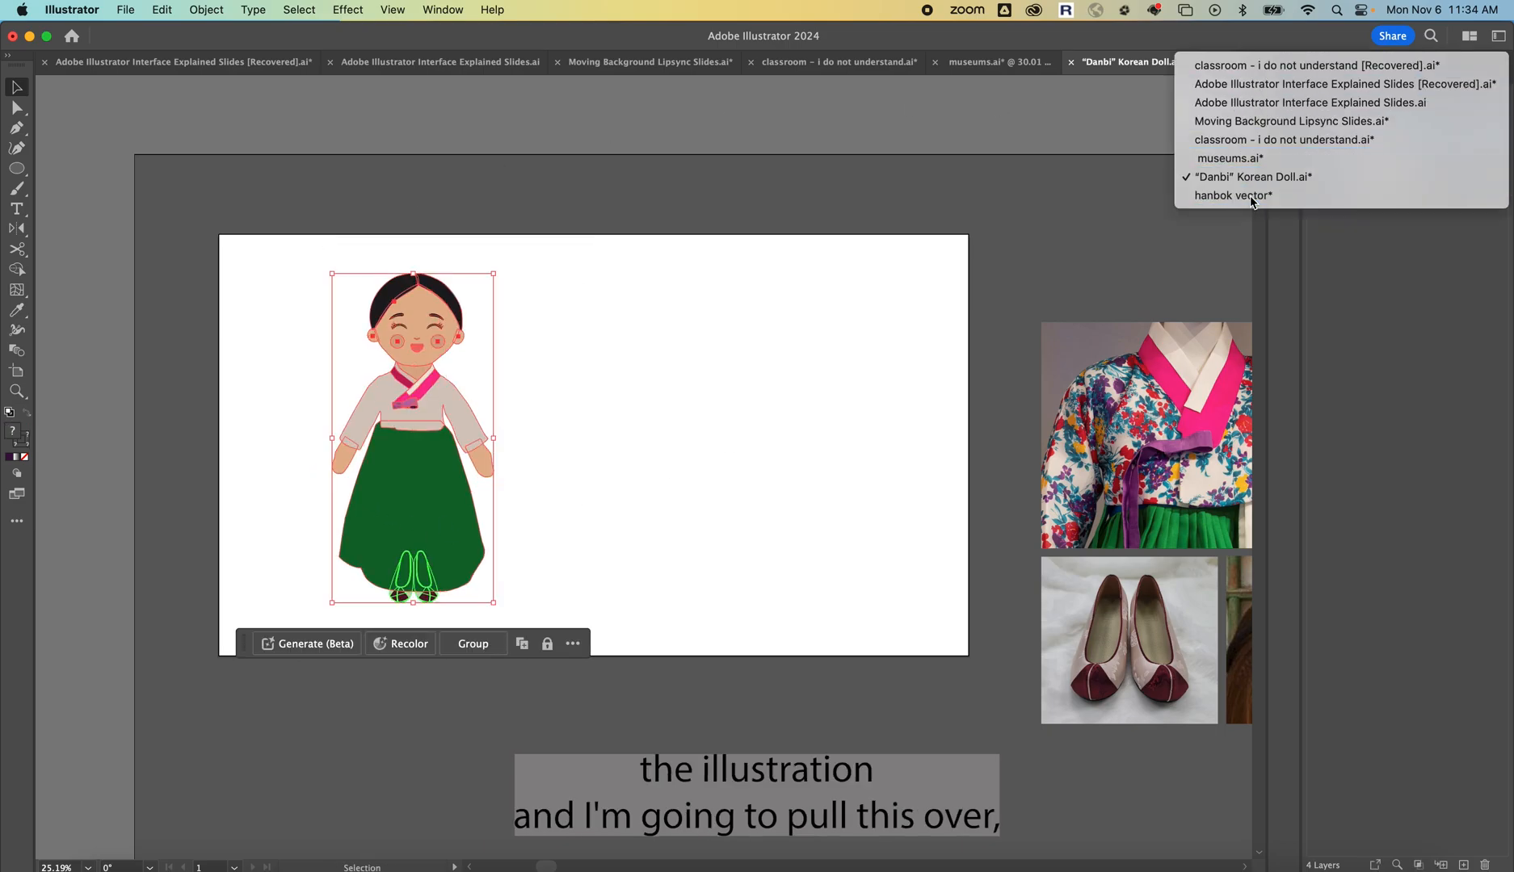
click(1233, 194)
scroll(551, 384, down, 5)
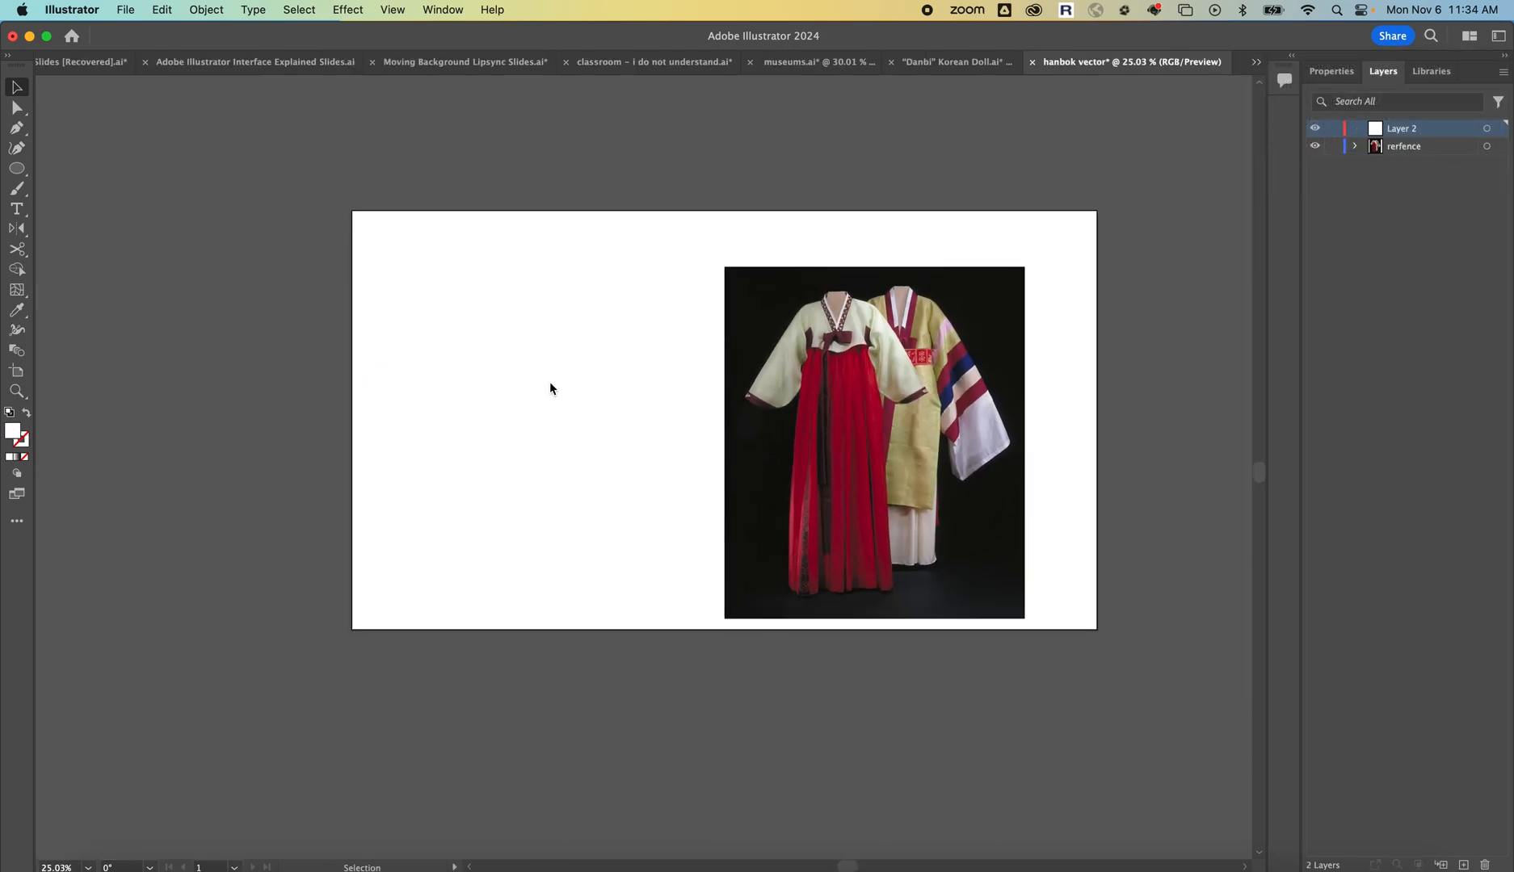
scroll(551, 385, left, 3)
scroll(556, 444, right, 2)
scroll(556, 444, up, 1)
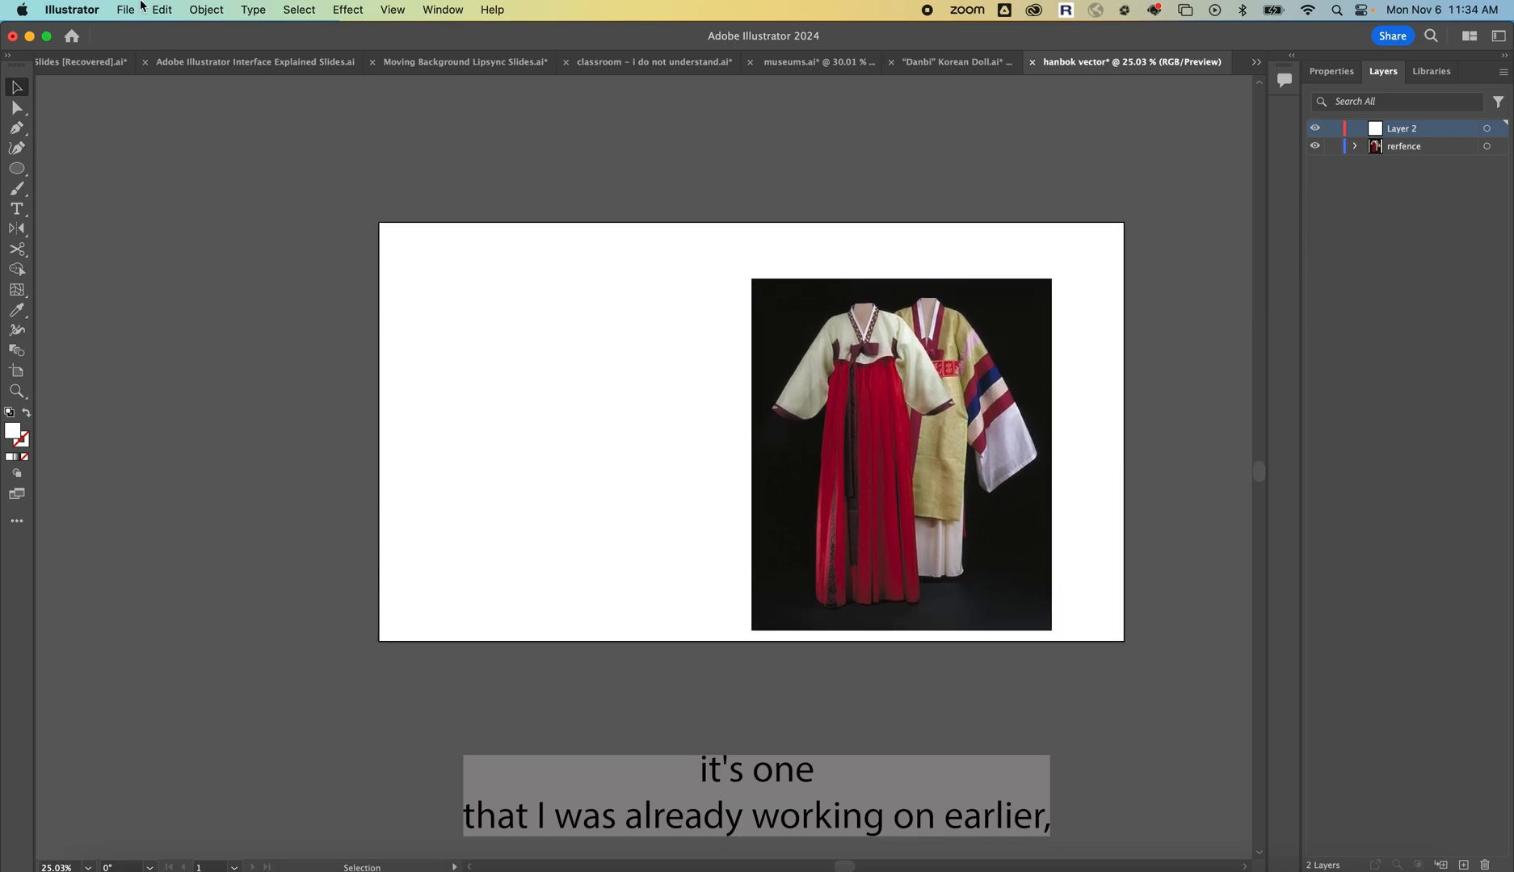
click(172, 8)
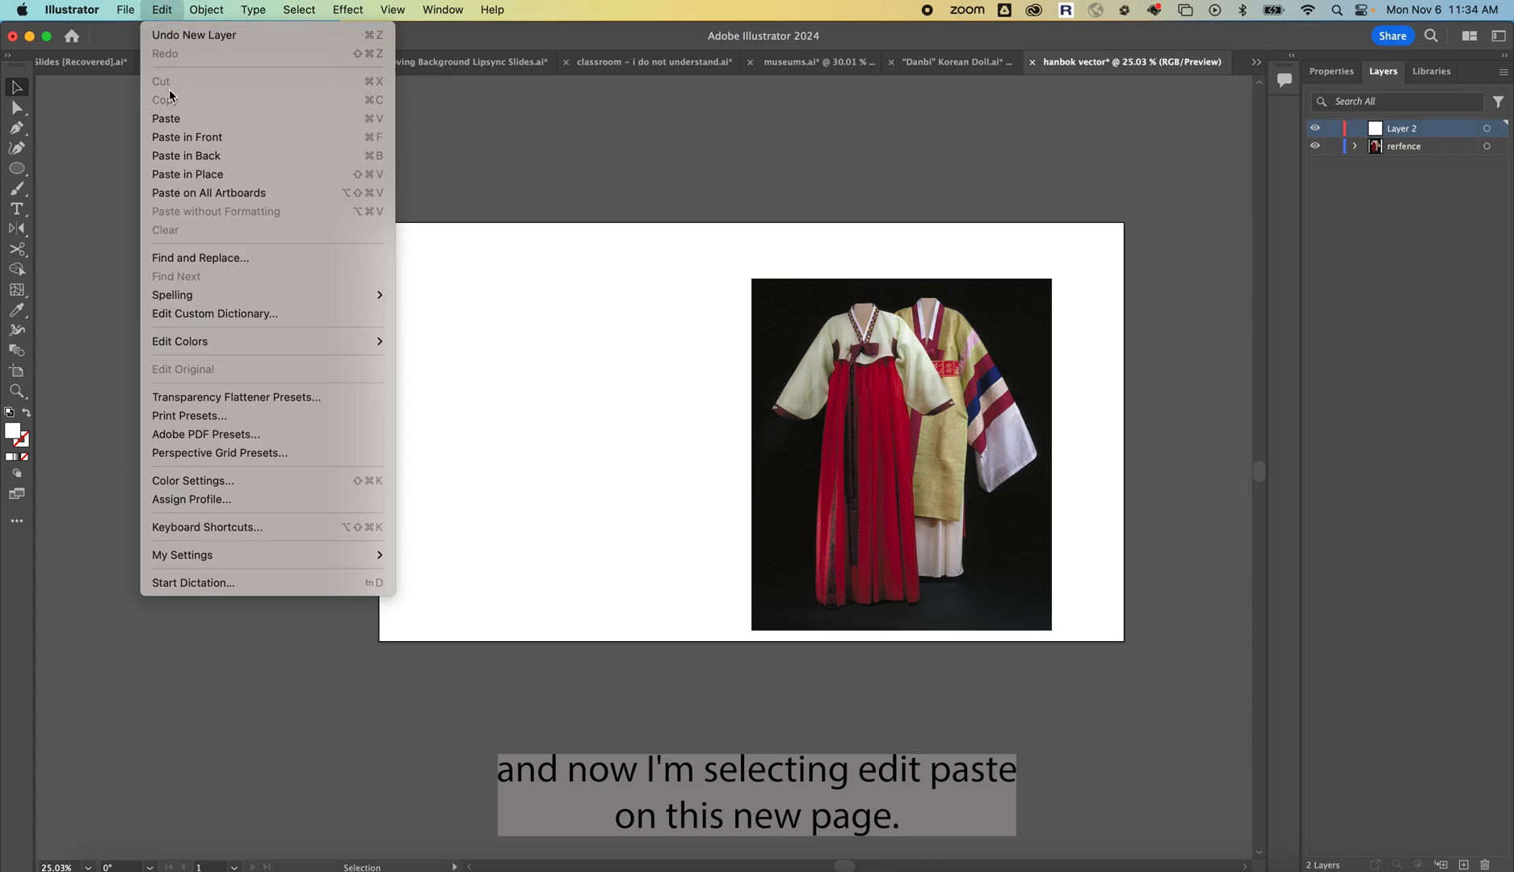
click(172, 119)
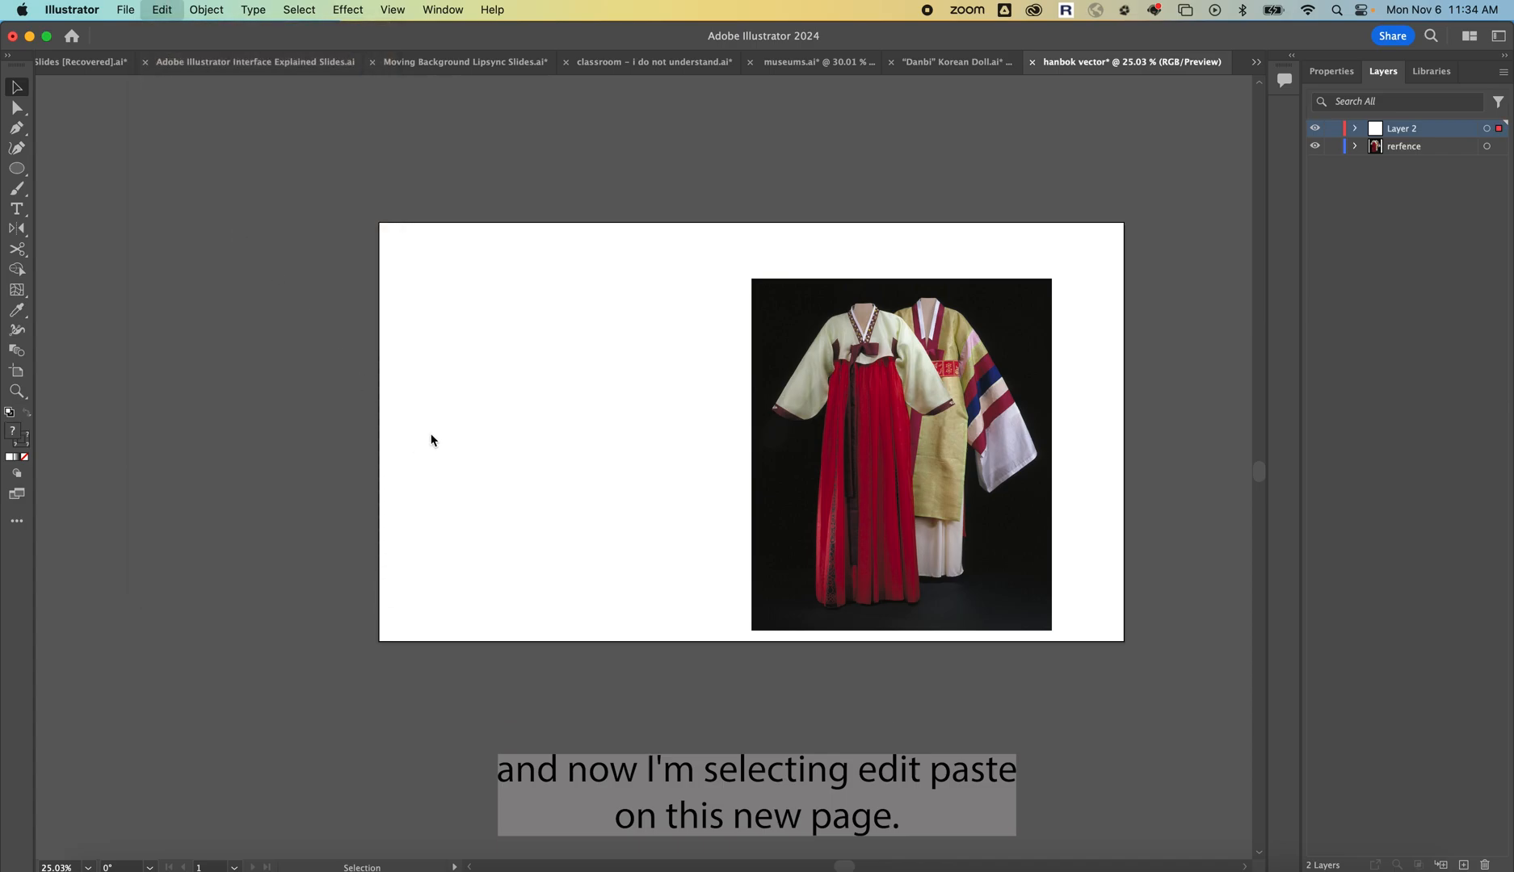
Move the pasted doll off the artboard, beside its left edge, and deselect it
drag(515, 499, 226, 490)
click(482, 438)
scroll(482, 438, left, 2)
scroll(483, 438, up, 4)
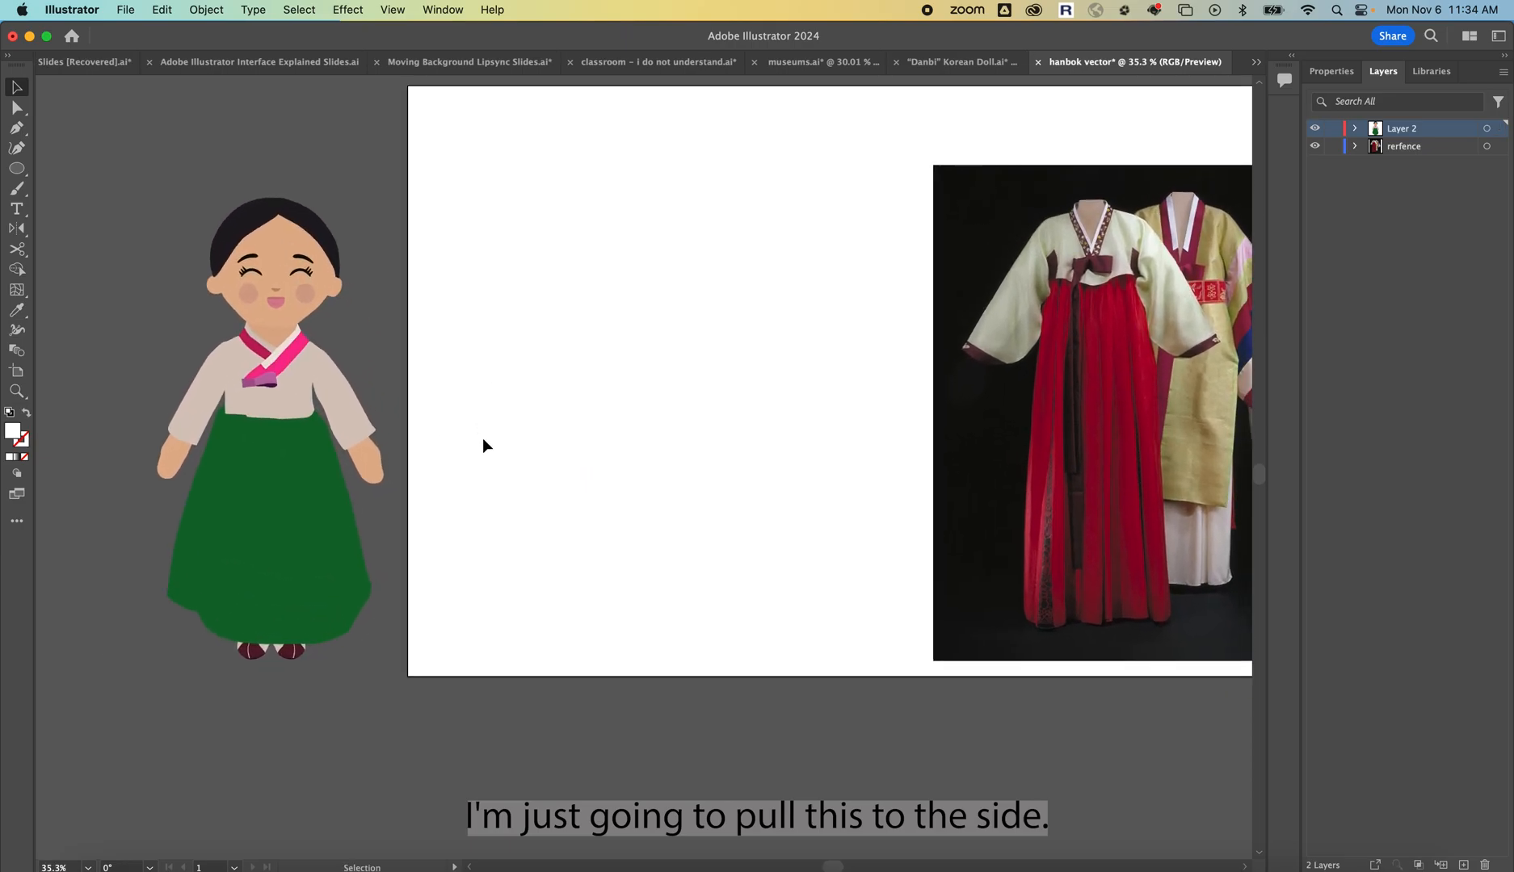
Sample the skin tone from the mannequin's neck in the hanbok photo and lighten the fill color to D6B4A1
scroll(482, 437, right, 4)
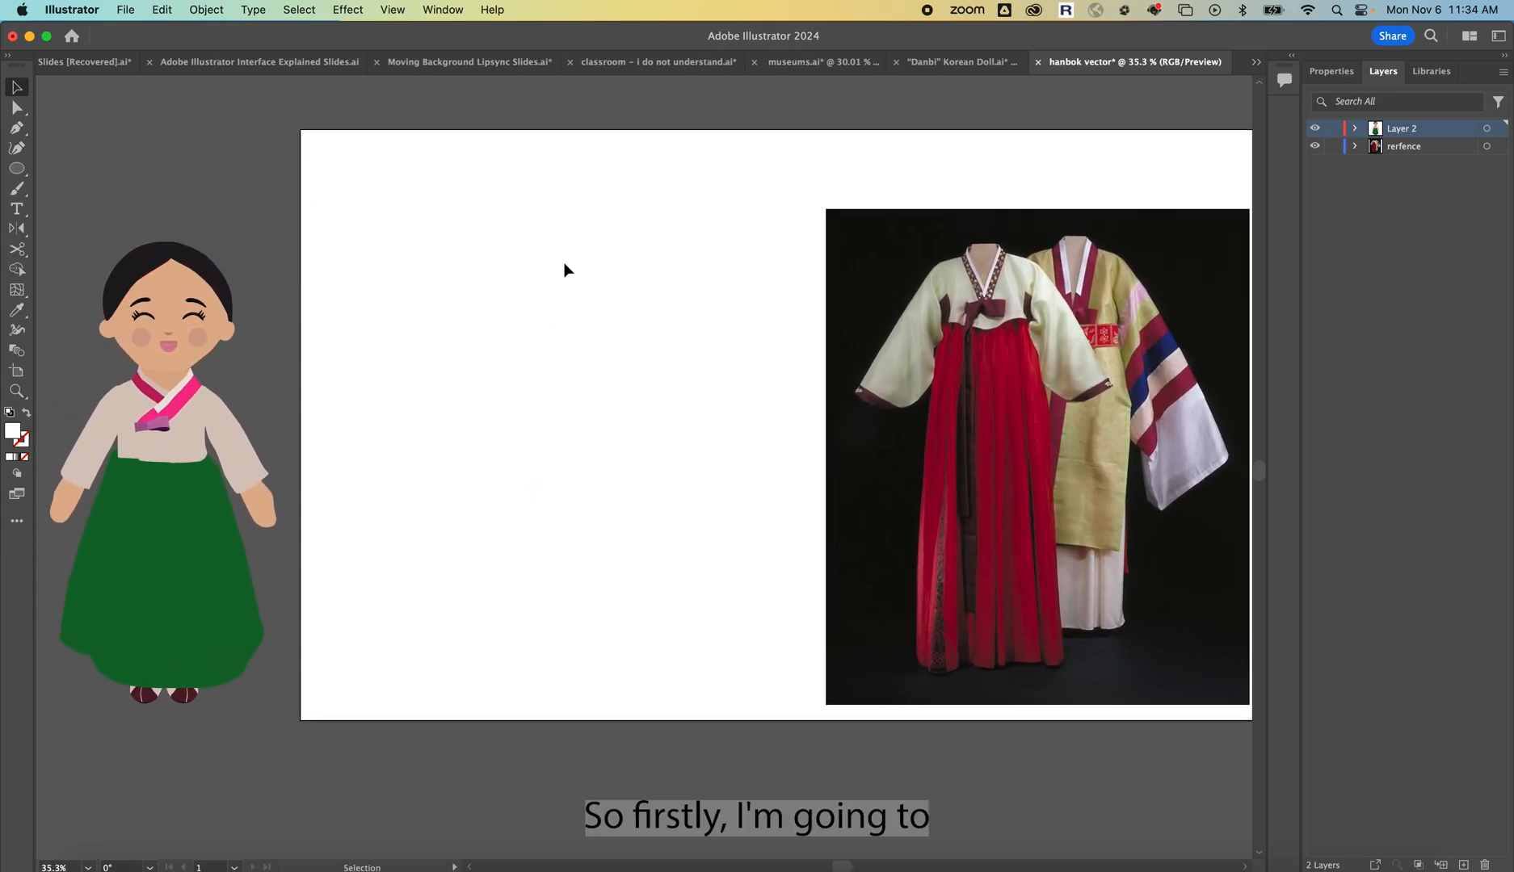
key(i)
click(984, 257)
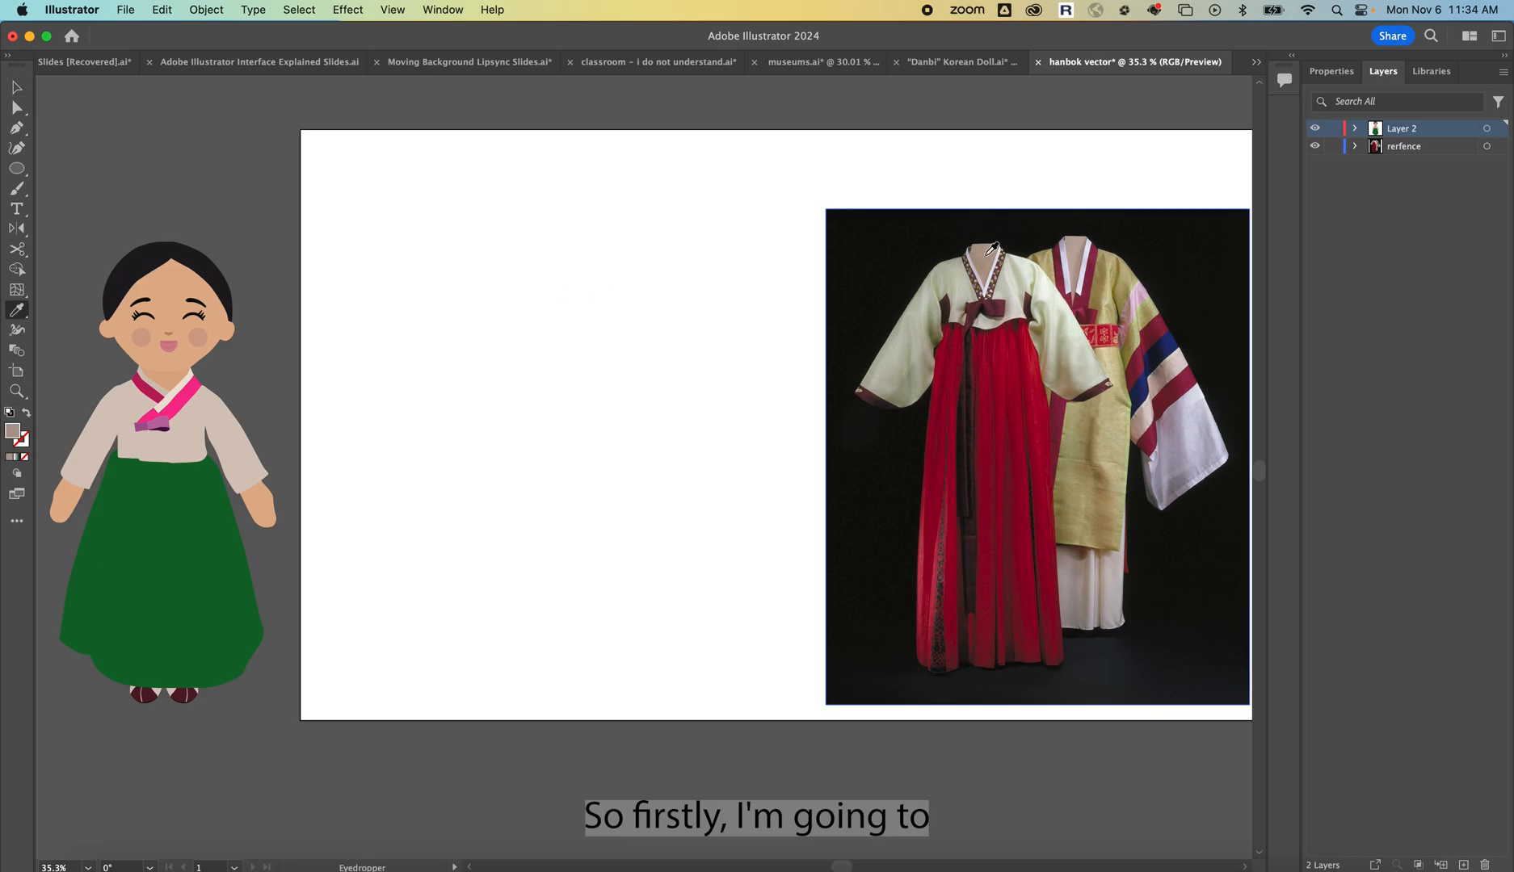
double_click(18, 435)
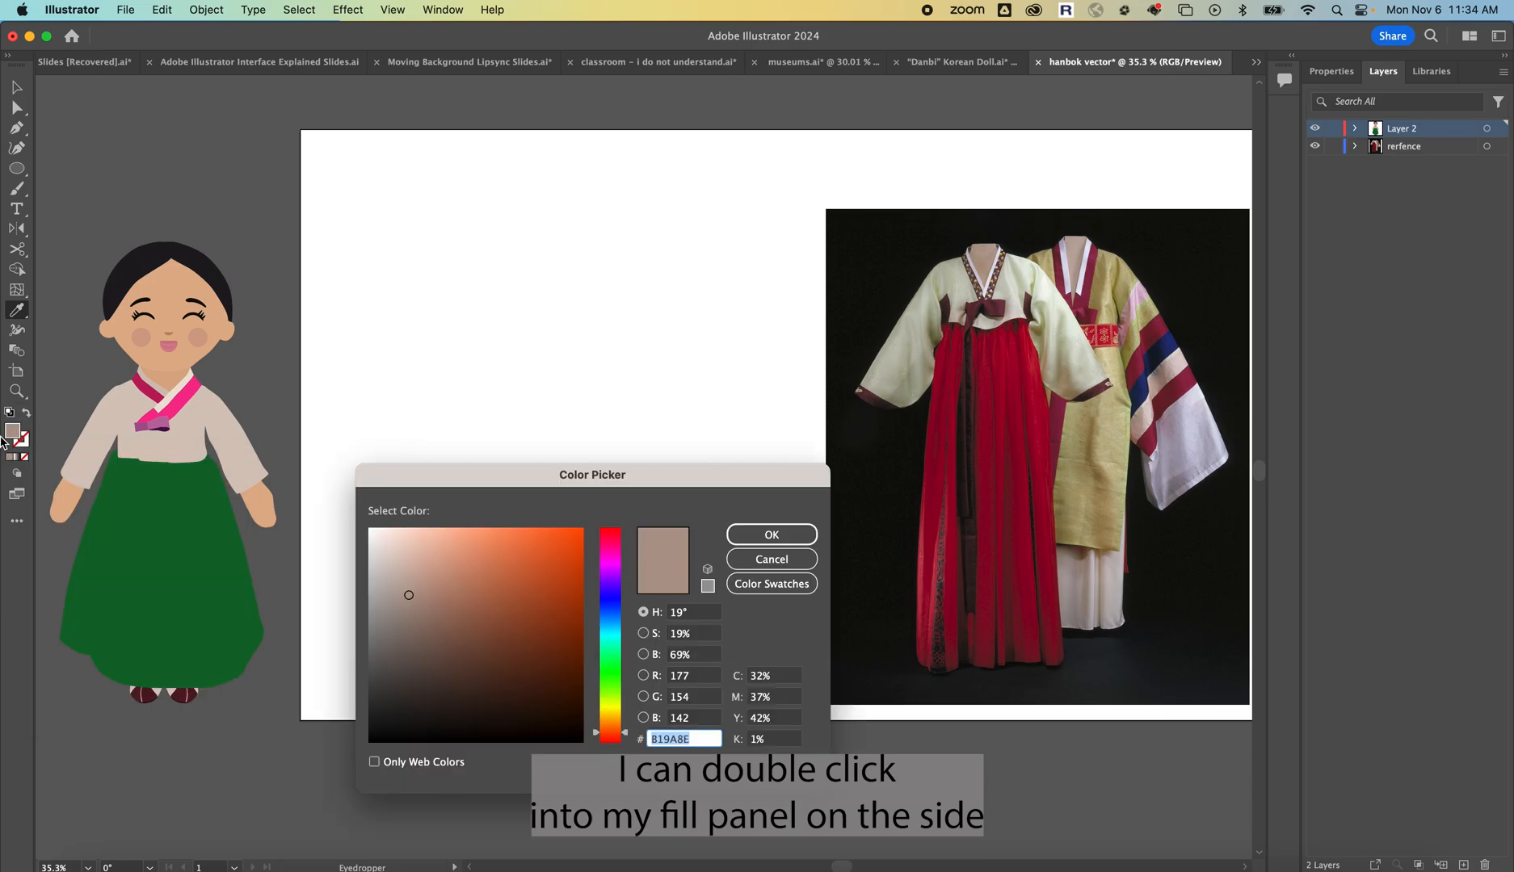
mouse_move(425, 565)
mouse_down()
mouse_move(415, 547)
mouse_move(392, 583)
mouse_move(423, 561)
mouse_up()
drag(628, 735, 629, 731)
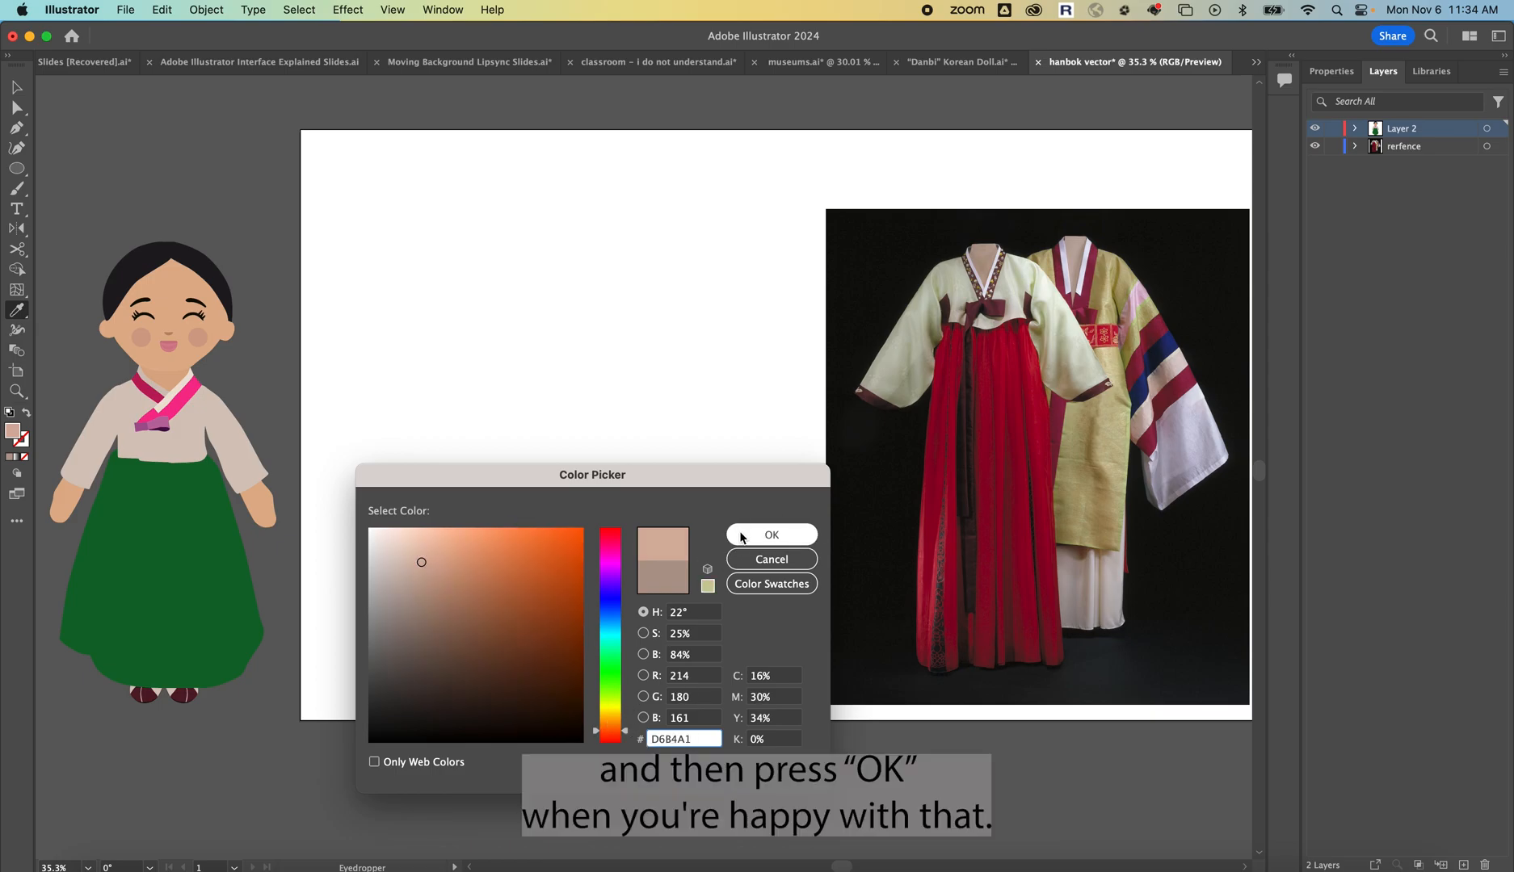
click(765, 536)
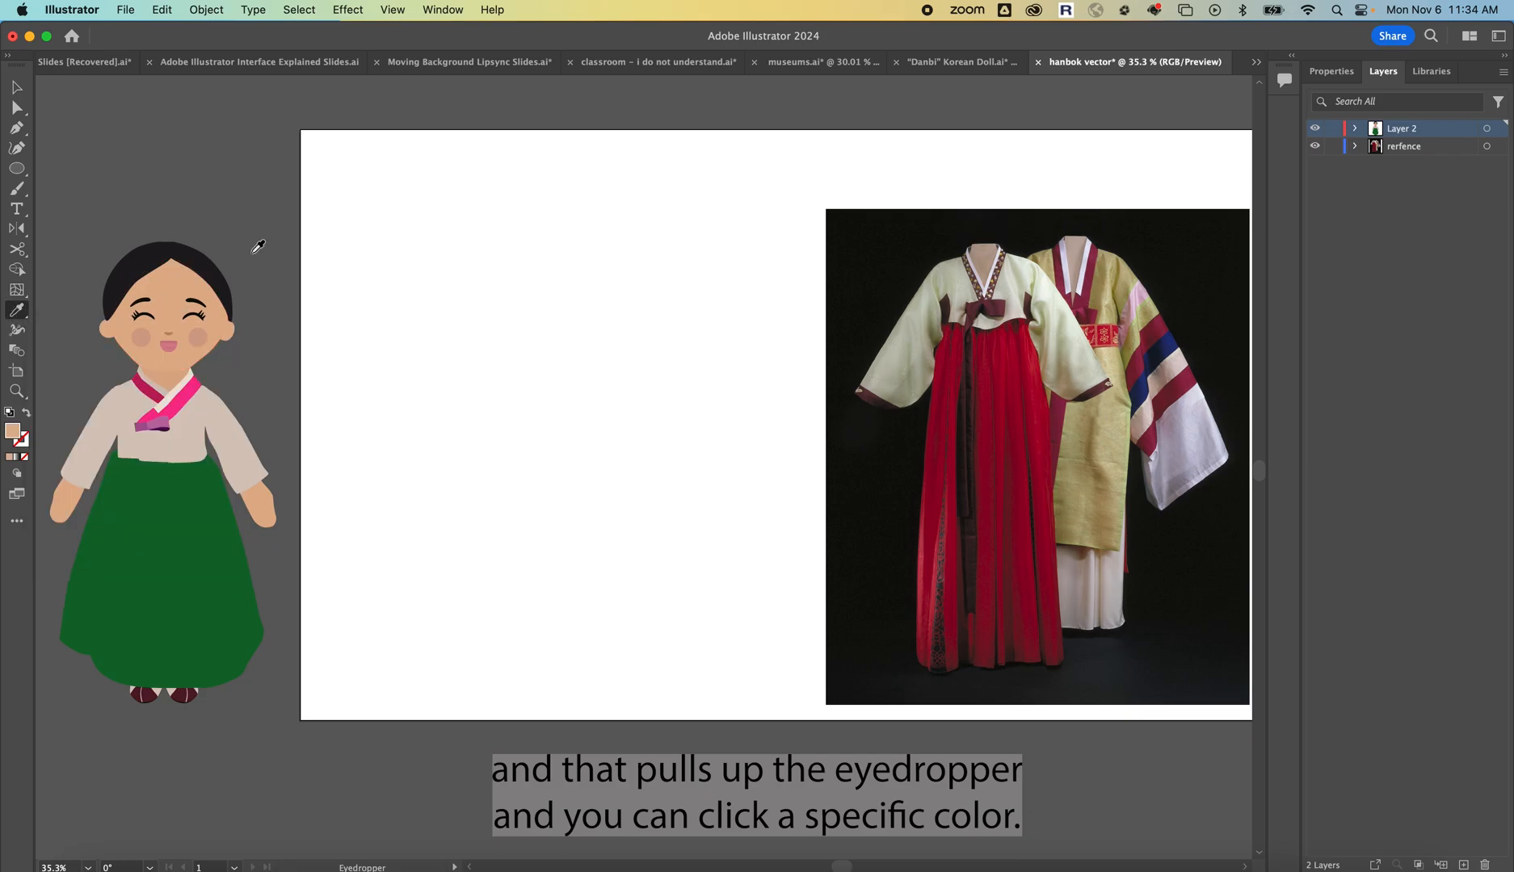
Draw a skin-colored ellipse for the face on the artboard and move its bottom anchor point slightly down
key(l)
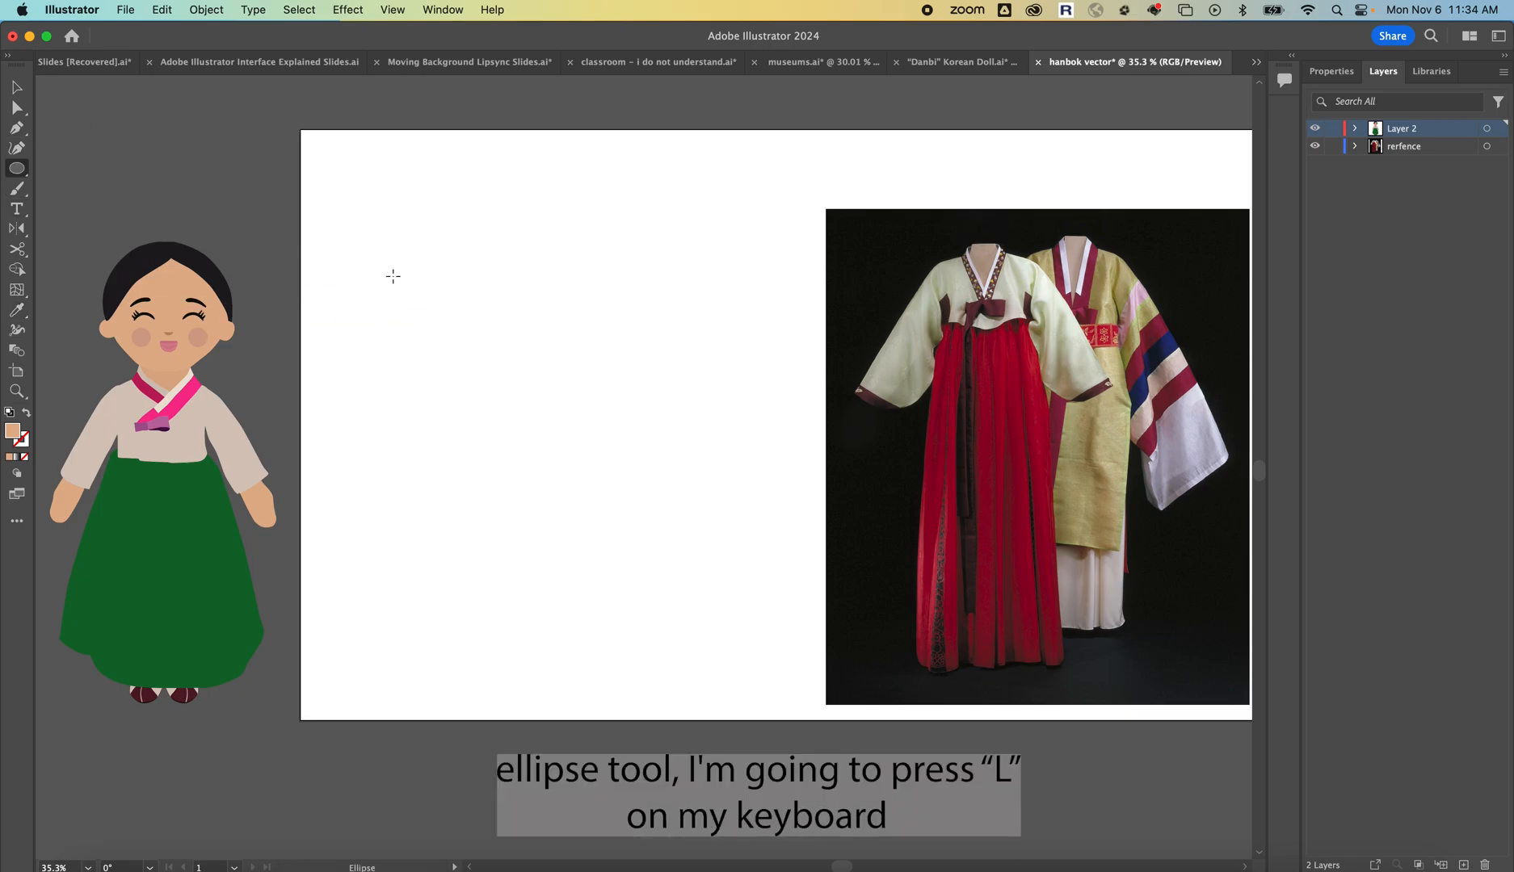
drag(402, 271, 528, 374)
key(a)
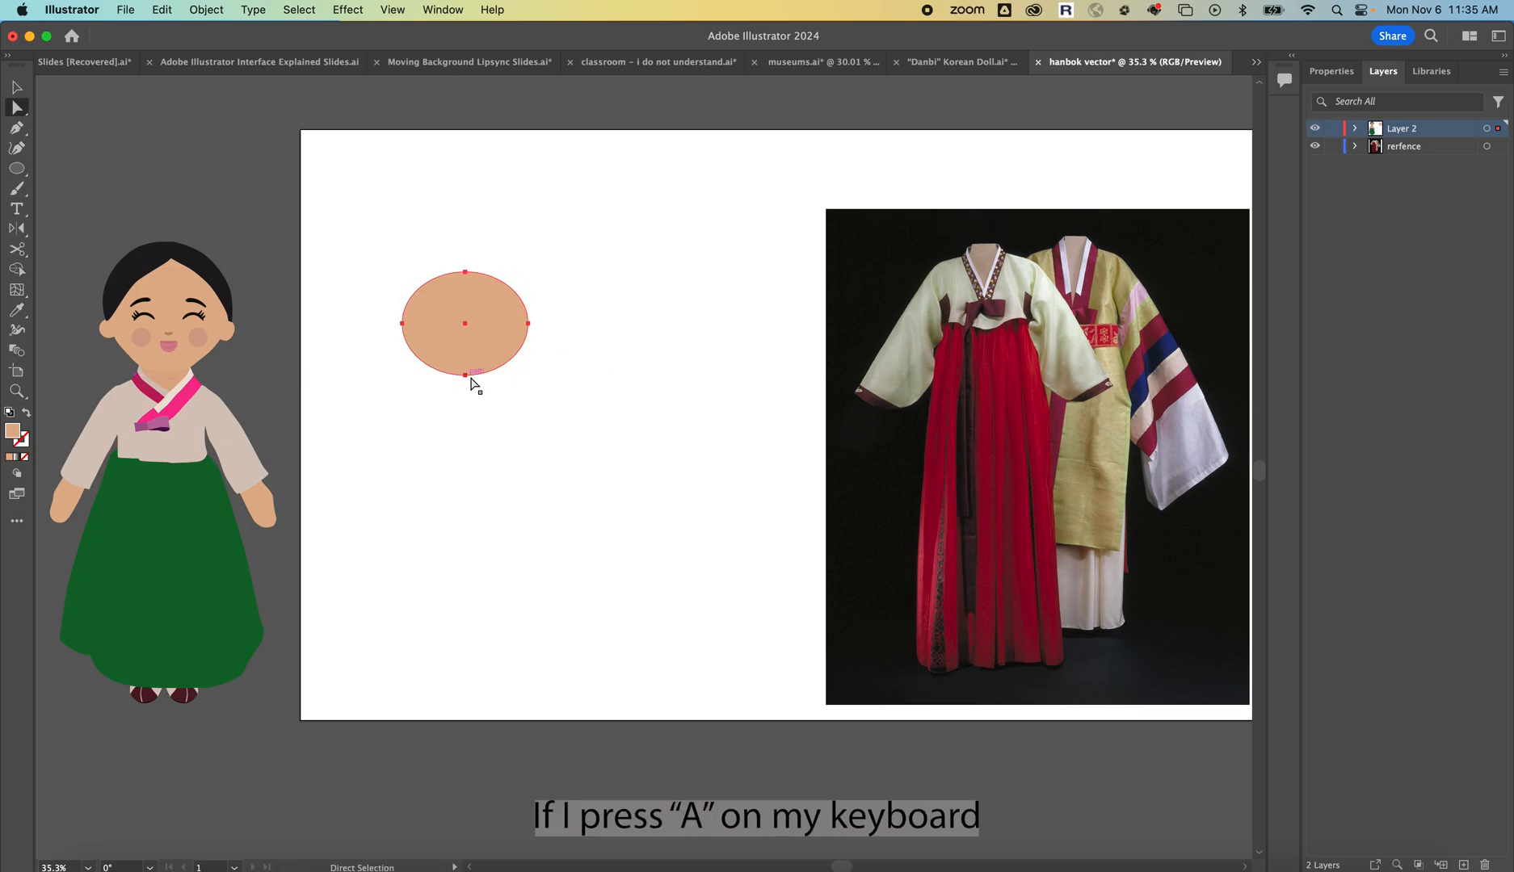
click(466, 377)
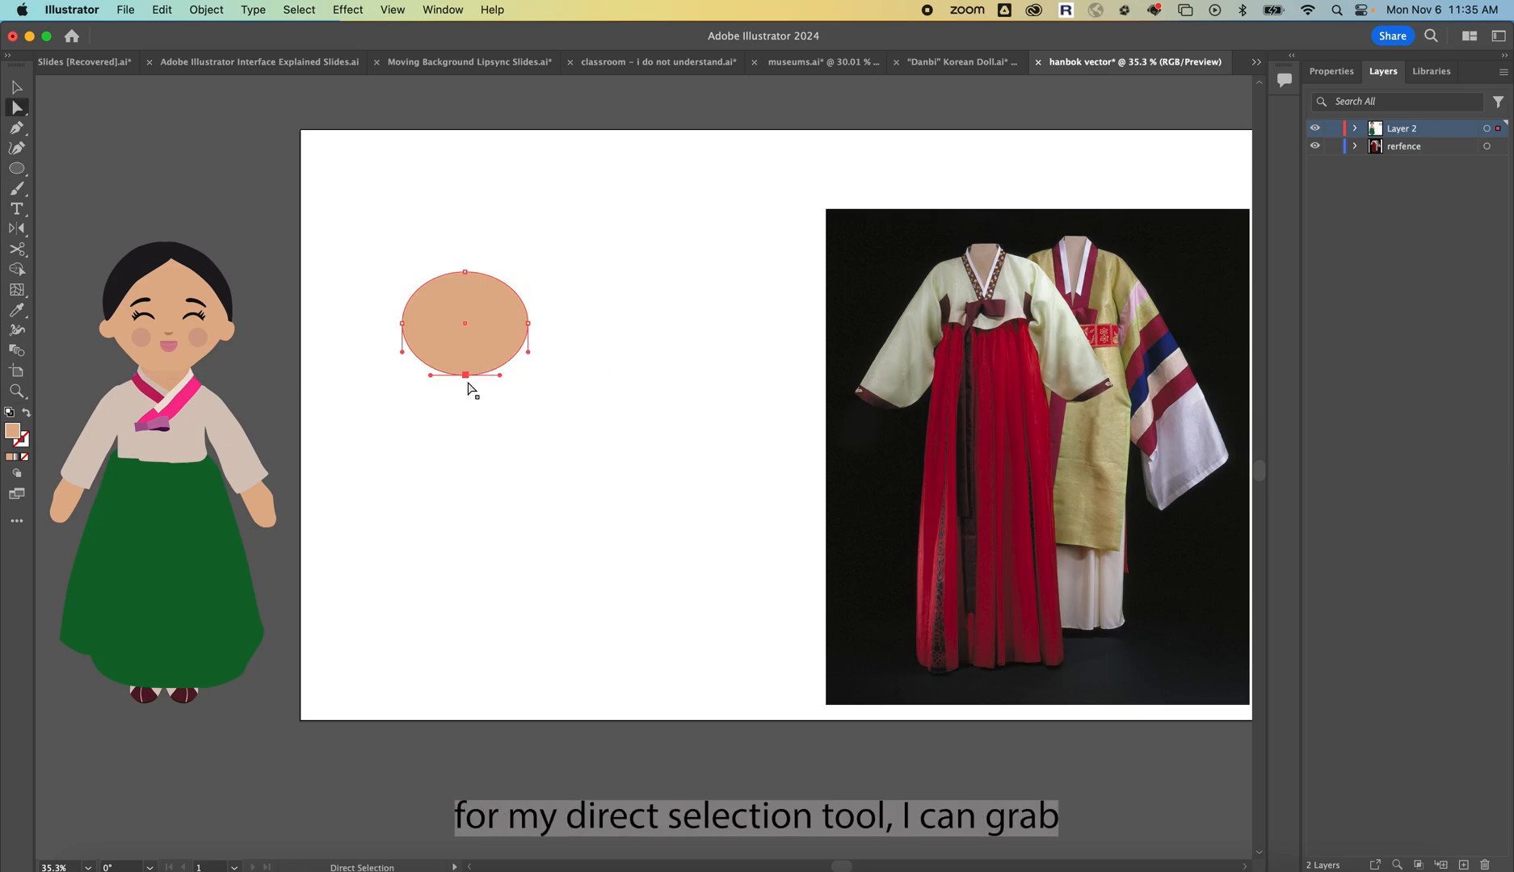
drag(468, 383, 468, 384)
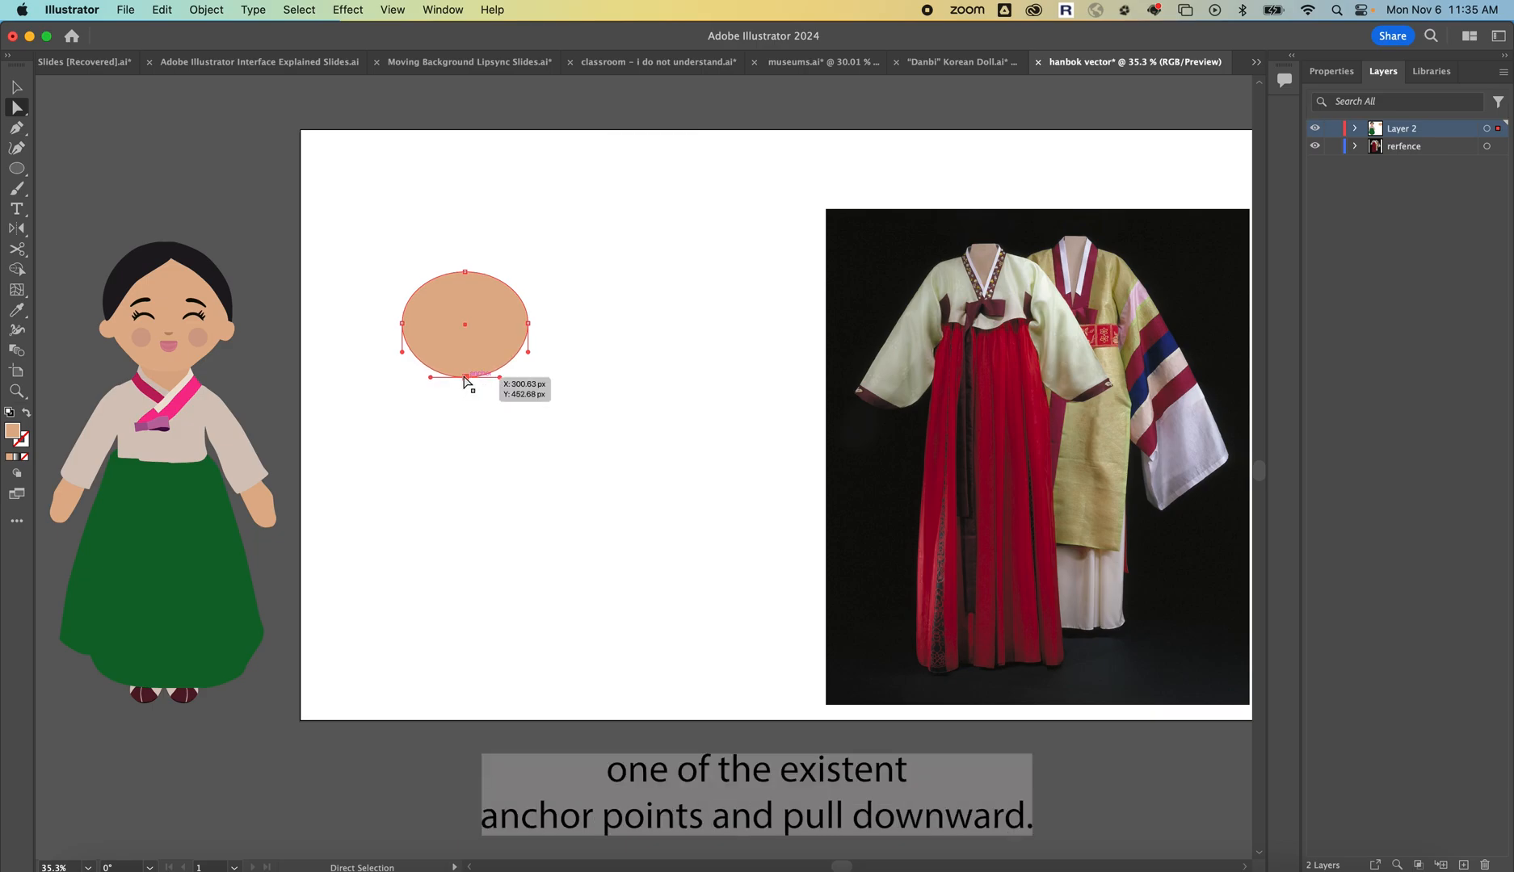
drag(465, 377, 465, 383)
Move the face's top anchor point upward and shift its two side anchor points outward to widen the shape
click(466, 273)
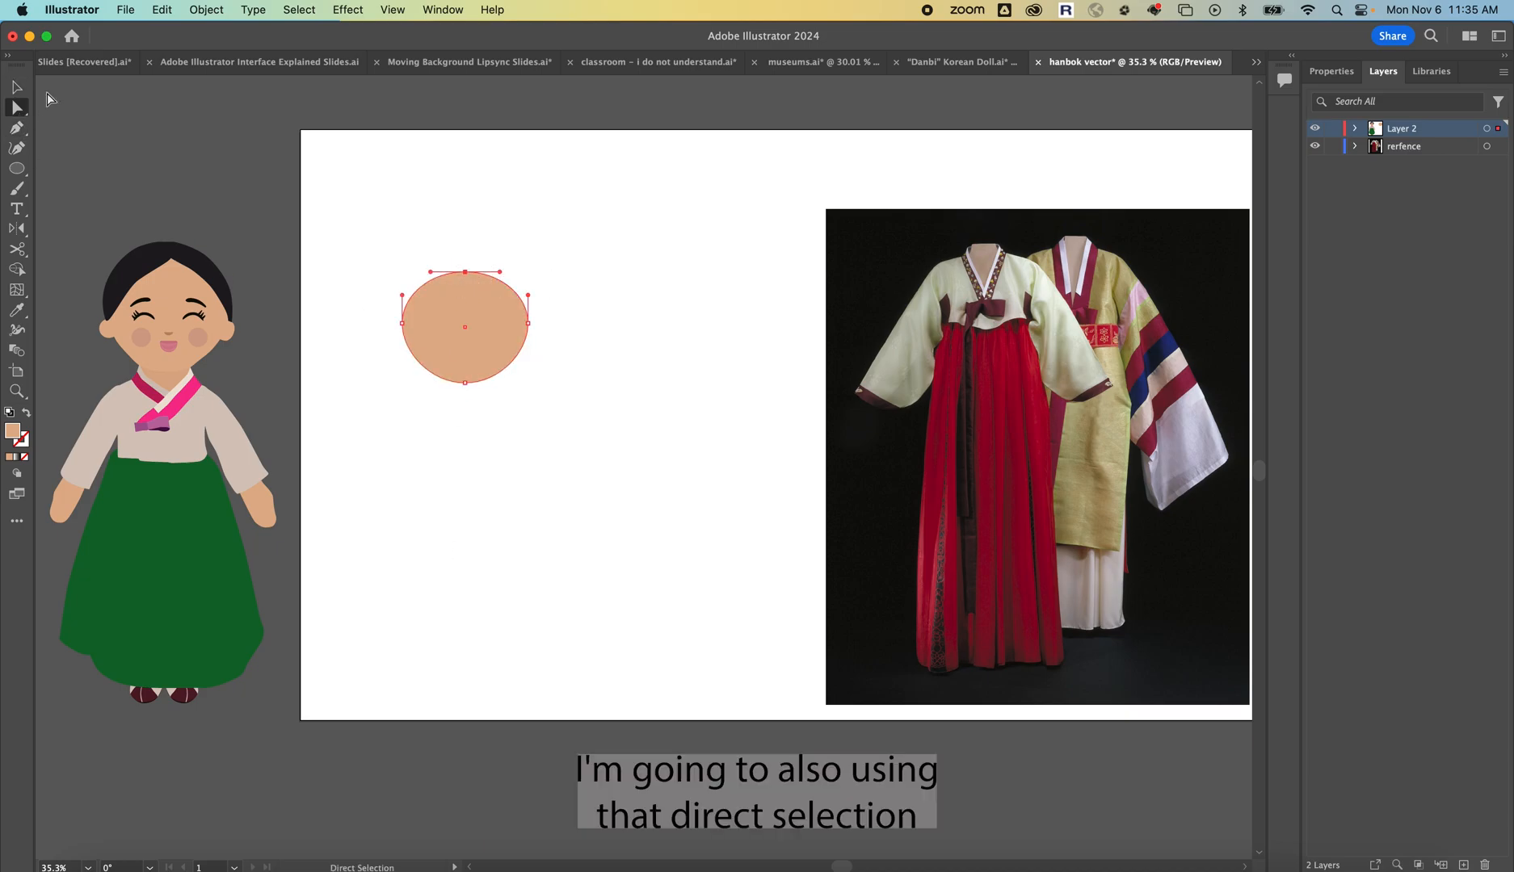
drag(466, 272, 469, 262)
click(537, 333)
key(shift+Right)
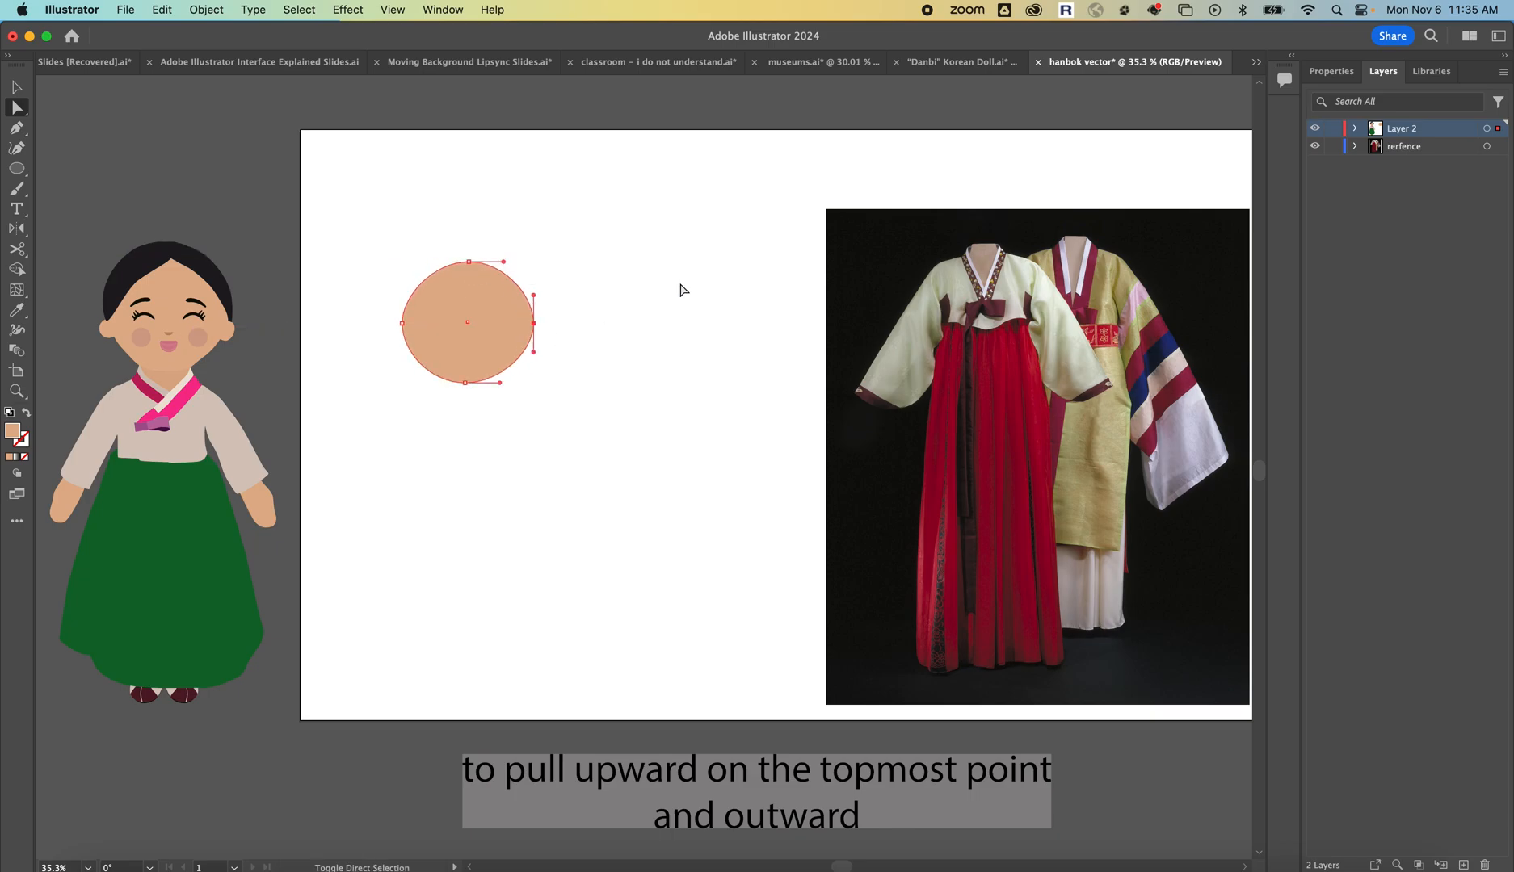
key(shift+Right)
click(404, 326)
key(shift+Left)
key(shift+Left)
click(589, 250)
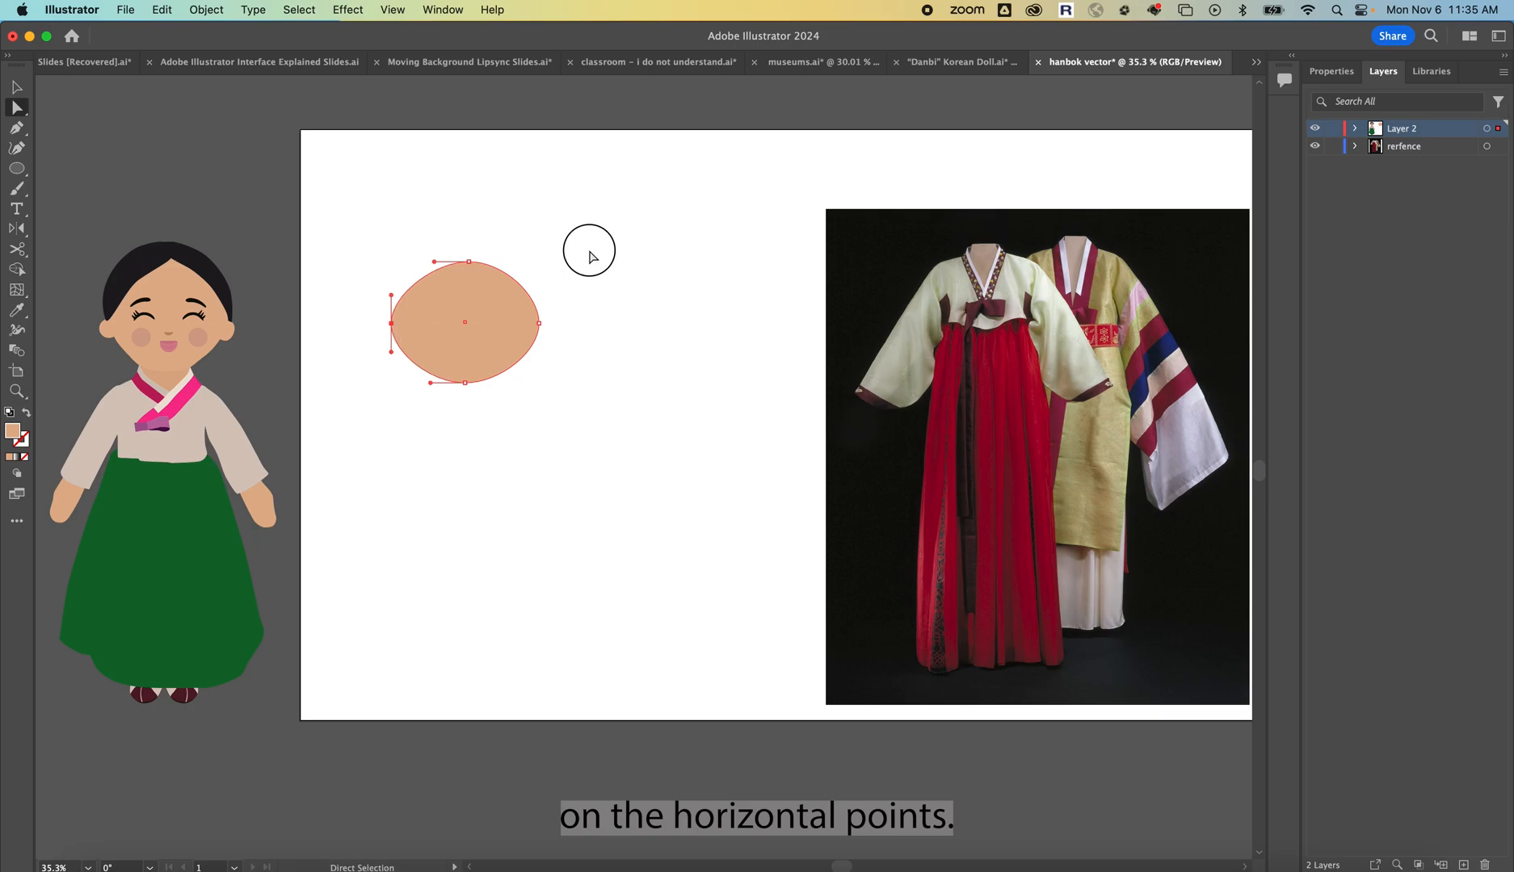
Adjust the top anchor point's handles to round the crown and align that point with the face's center
click(470, 264)
drag(435, 261, 519, 257)
click(596, 483)
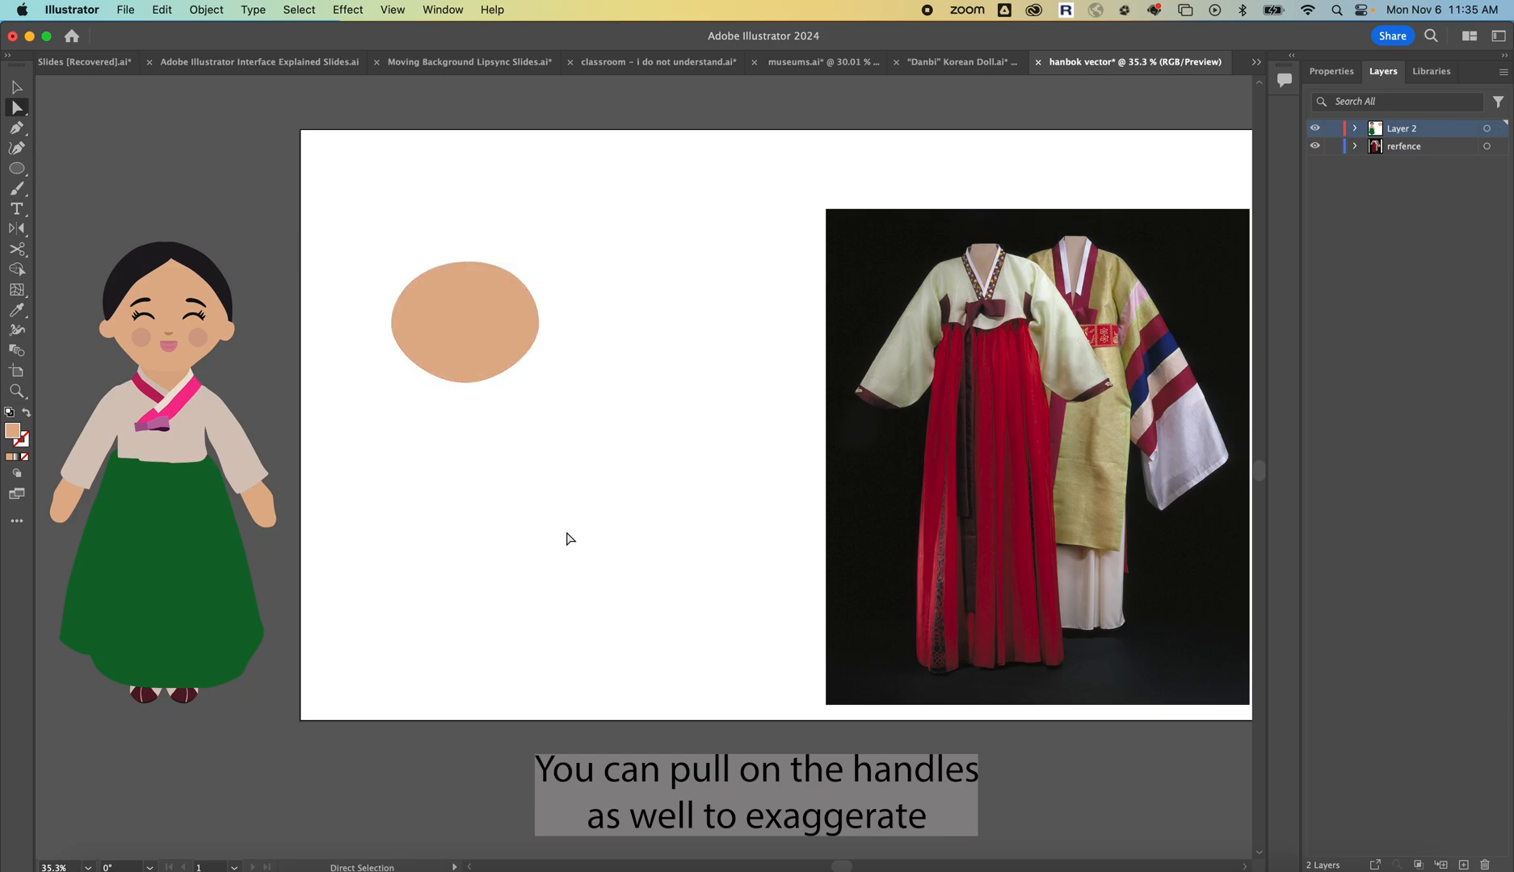
click(450, 270)
scroll(450, 269, up, 5)
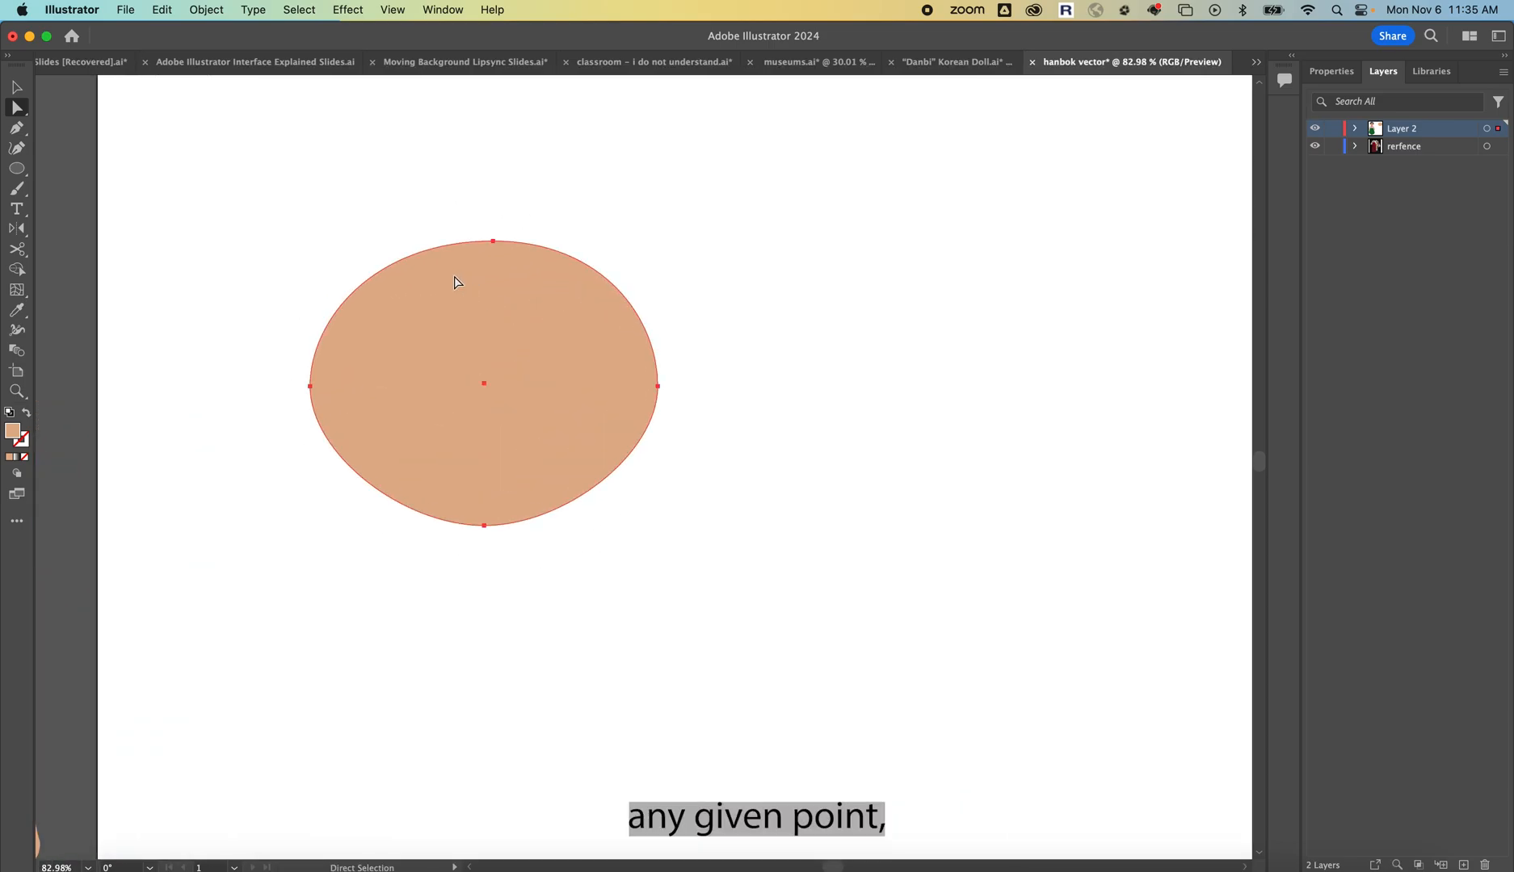
drag(491, 241, 483, 237)
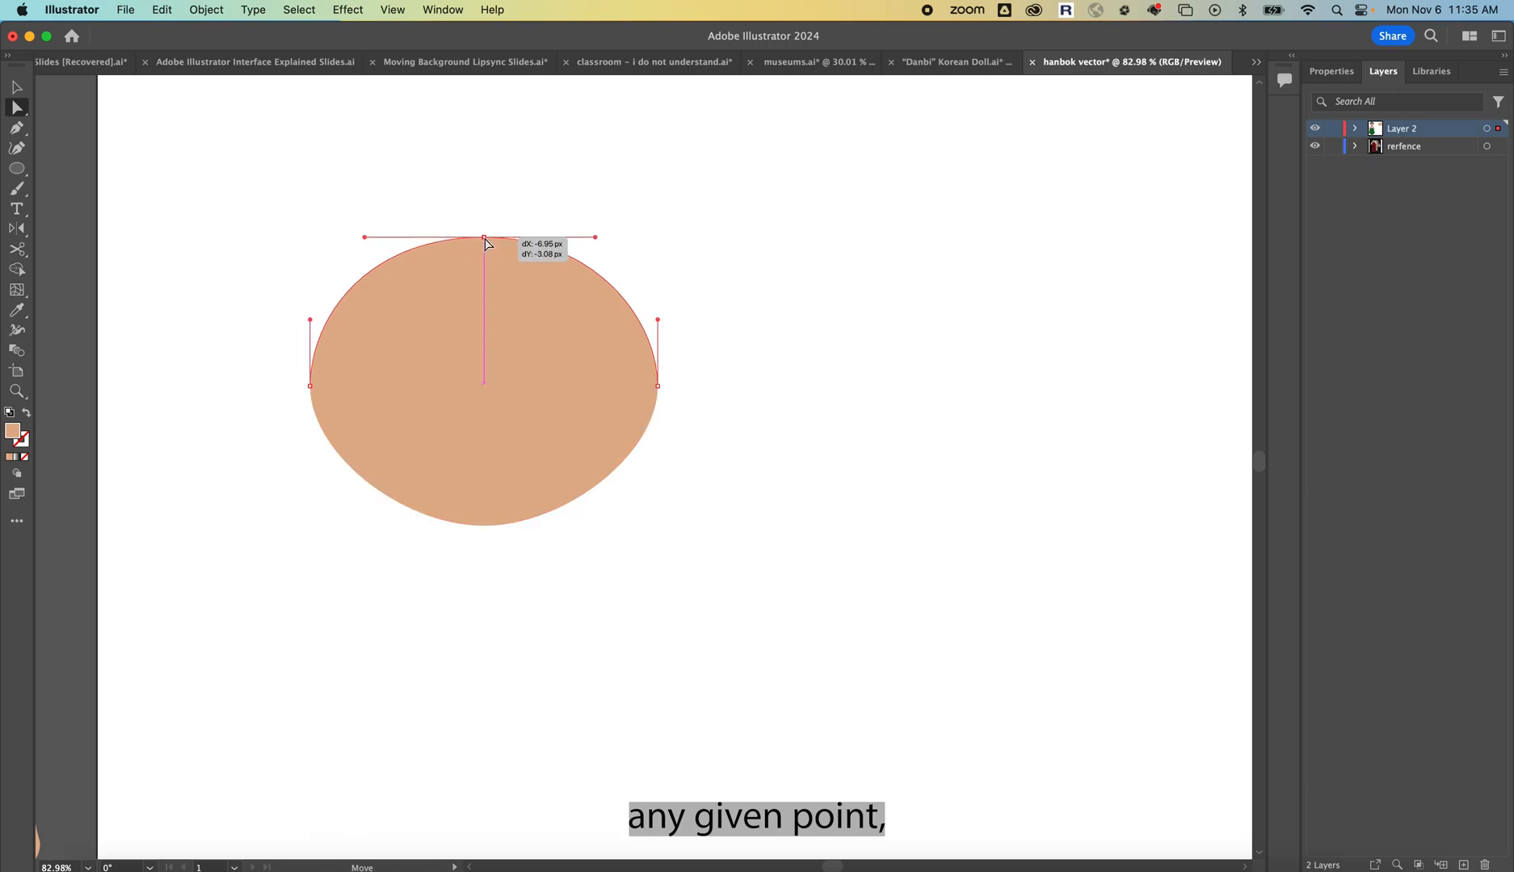
click(767, 324)
Slightly lengthen the upper handles of the face's right and left anchor points
click(658, 387)
drag(657, 320, 659, 318)
click(310, 386)
click(310, 317)
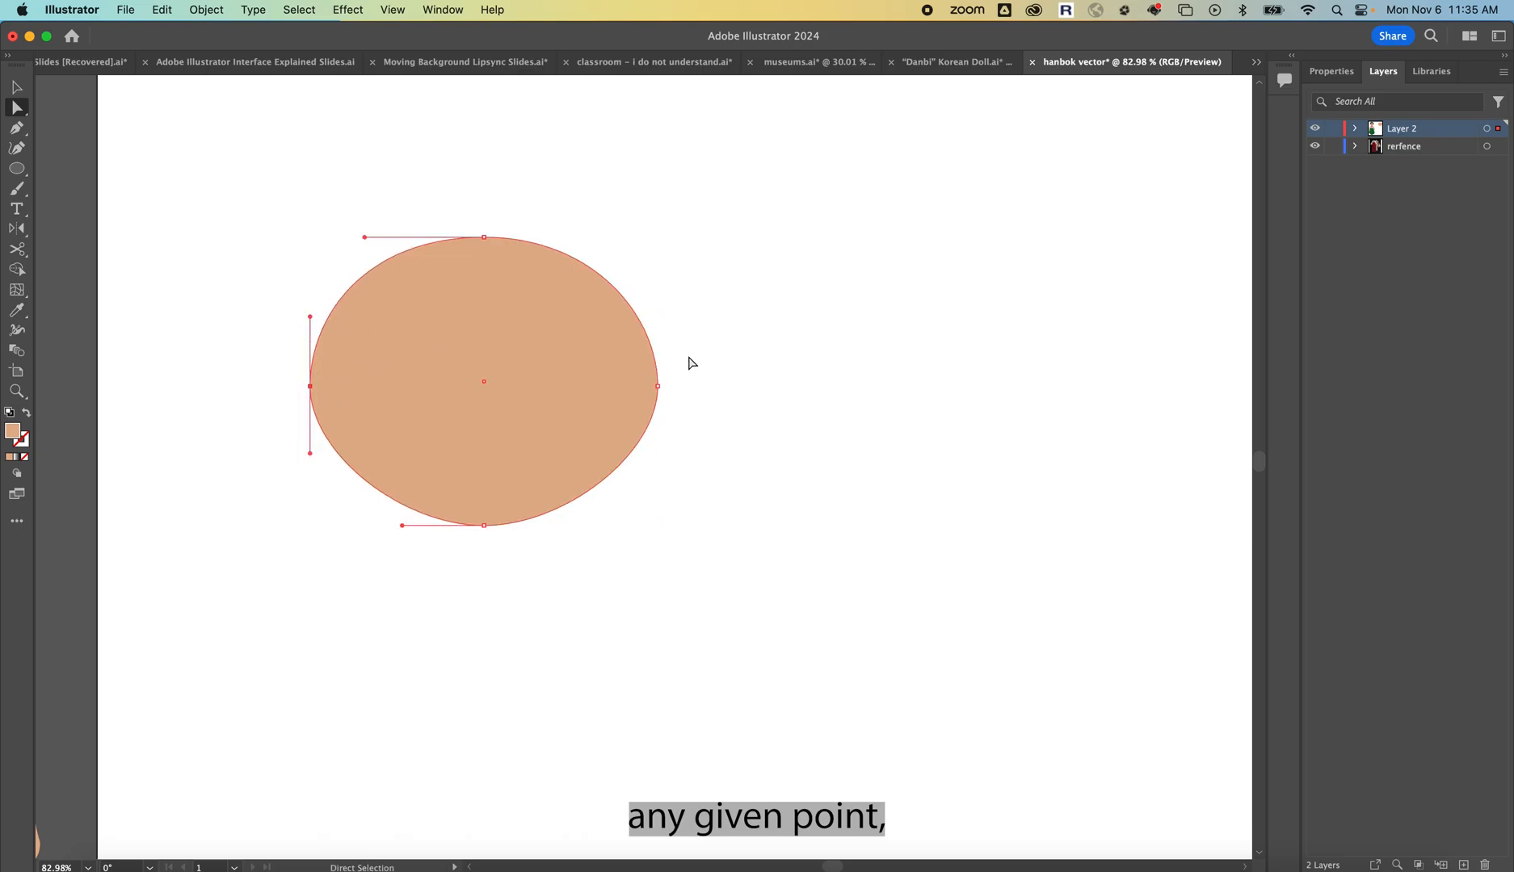
Raise the face's left and right anchor points together so the cheeks sit higher and the chin tapers
shift+click(658, 387)
key(shift+Up)
key(shift+Up)
key(shift+Down)
click(657, 374)
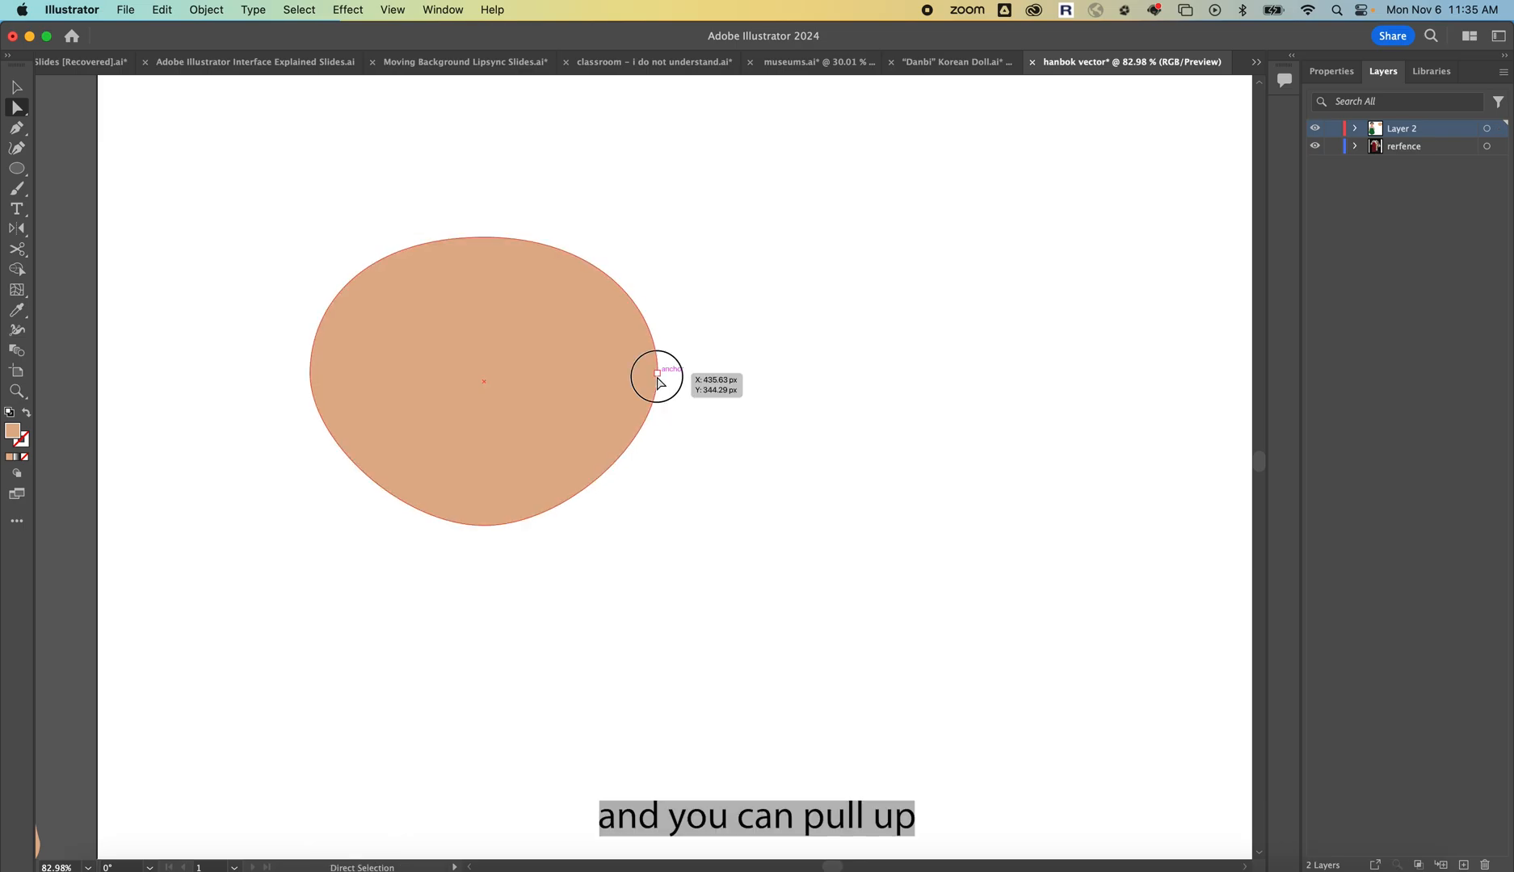
mouse_move(311, 373)
mouse_down()
mouse_move(310, 308)
mouse_move(312, 459)
mouse_move(325, 371)
mouse_move(311, 374)
mouse_up()
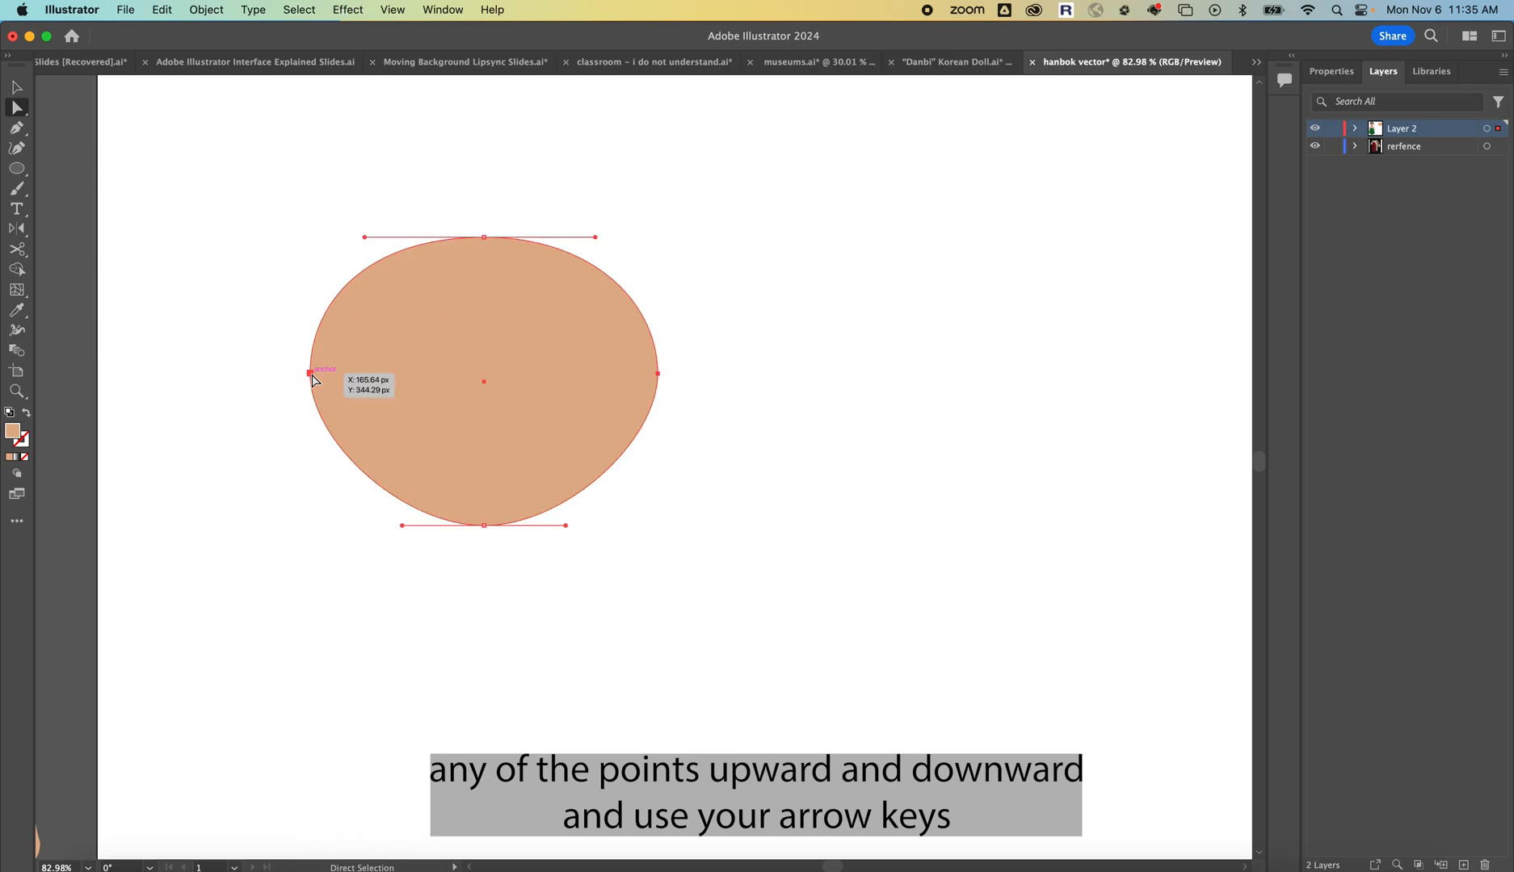
scroll(314, 378, down, 3)
click(599, 308)
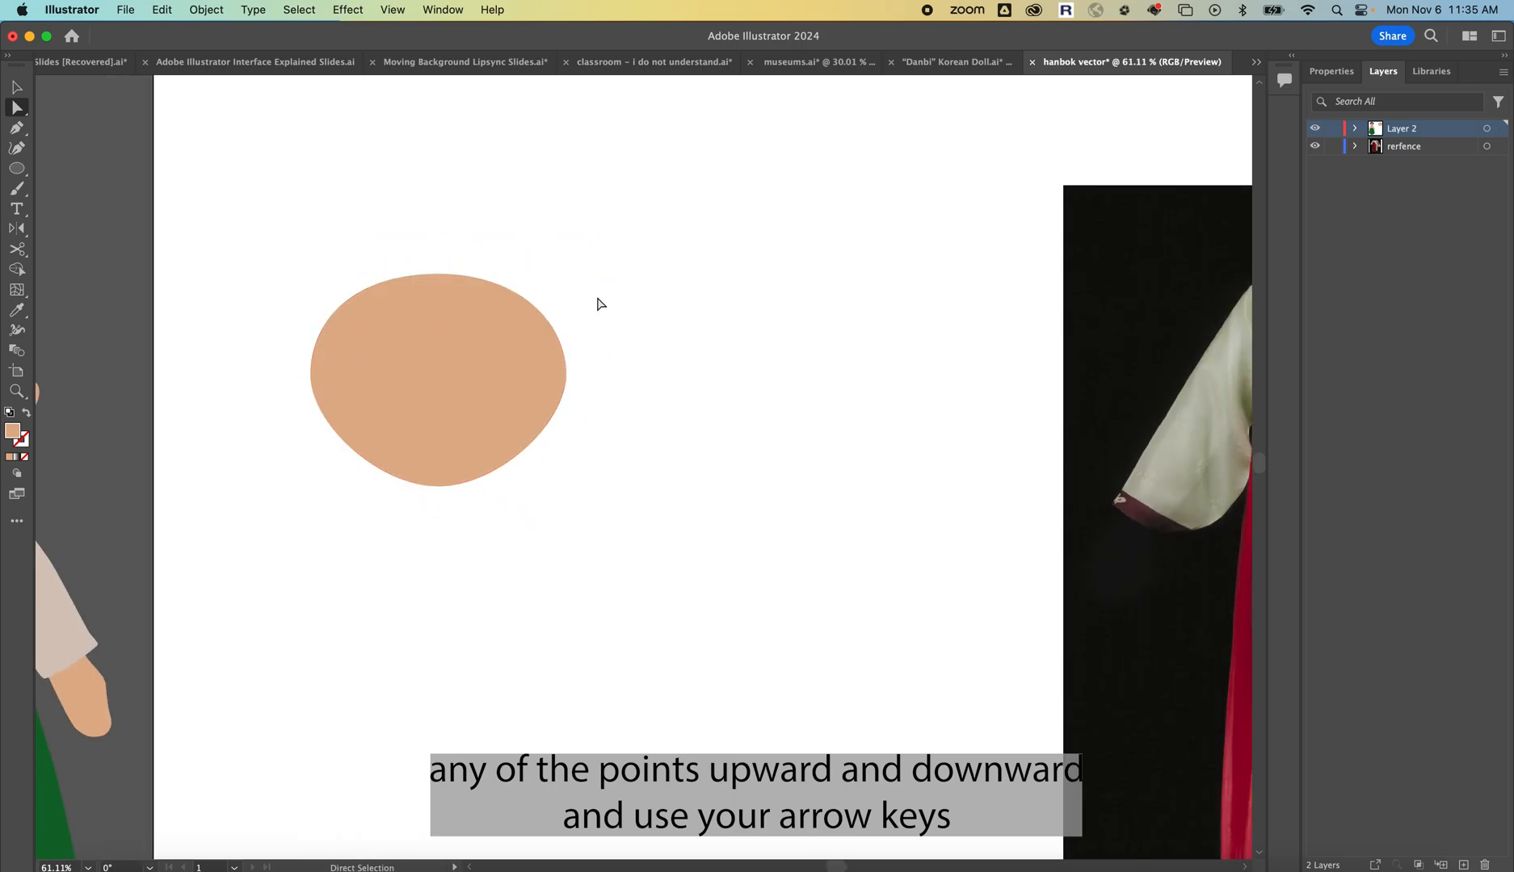
scroll(598, 299, down, 4)
scroll(598, 298, left, 1)
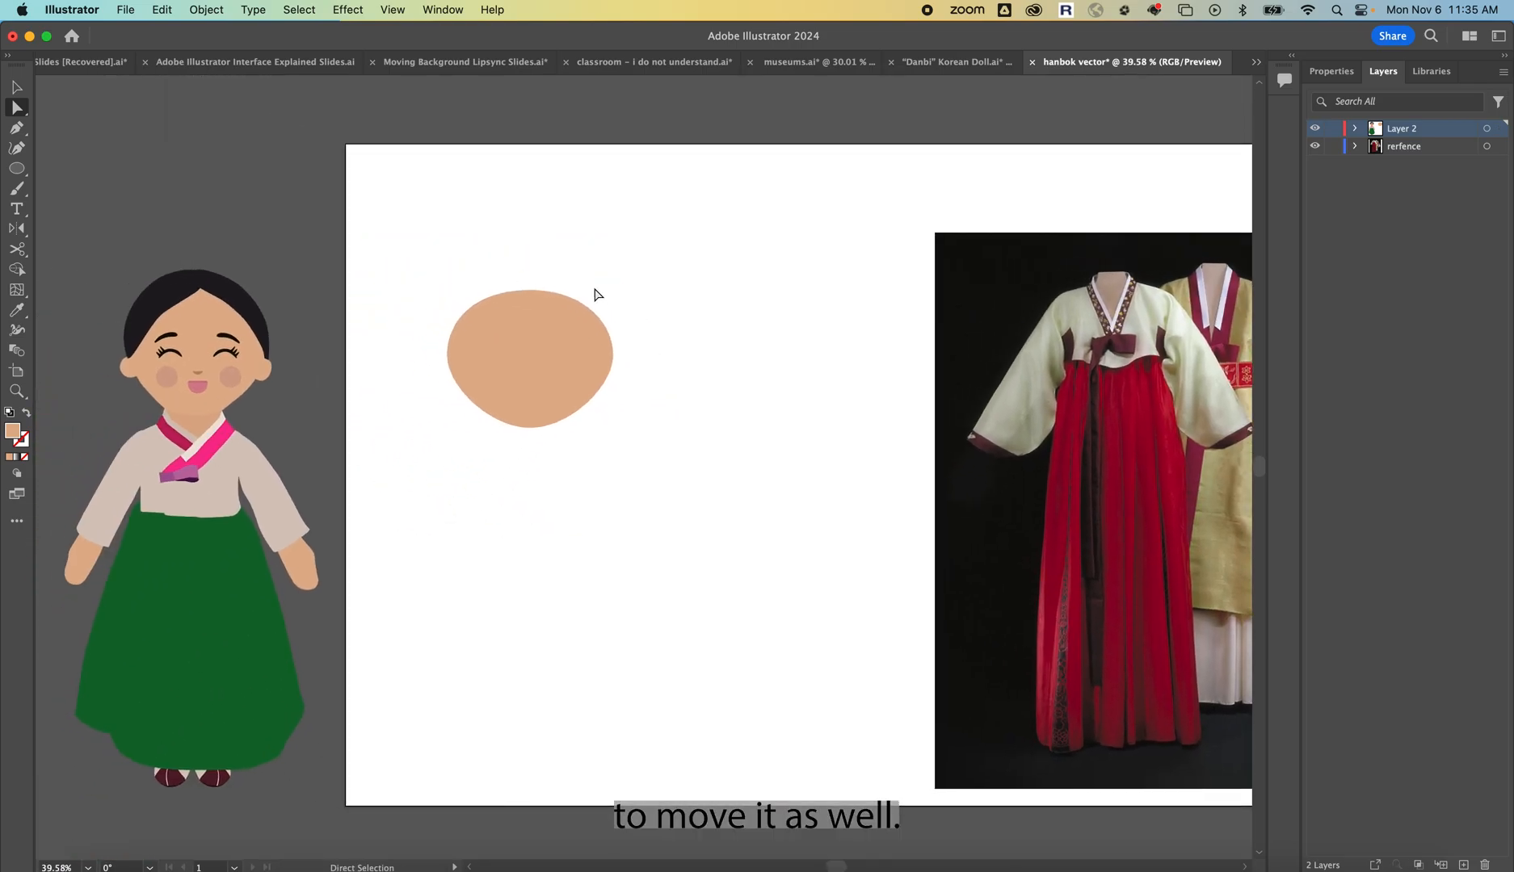
Set the fill color to the dark brown 190D05 for the hair
click(550, 316)
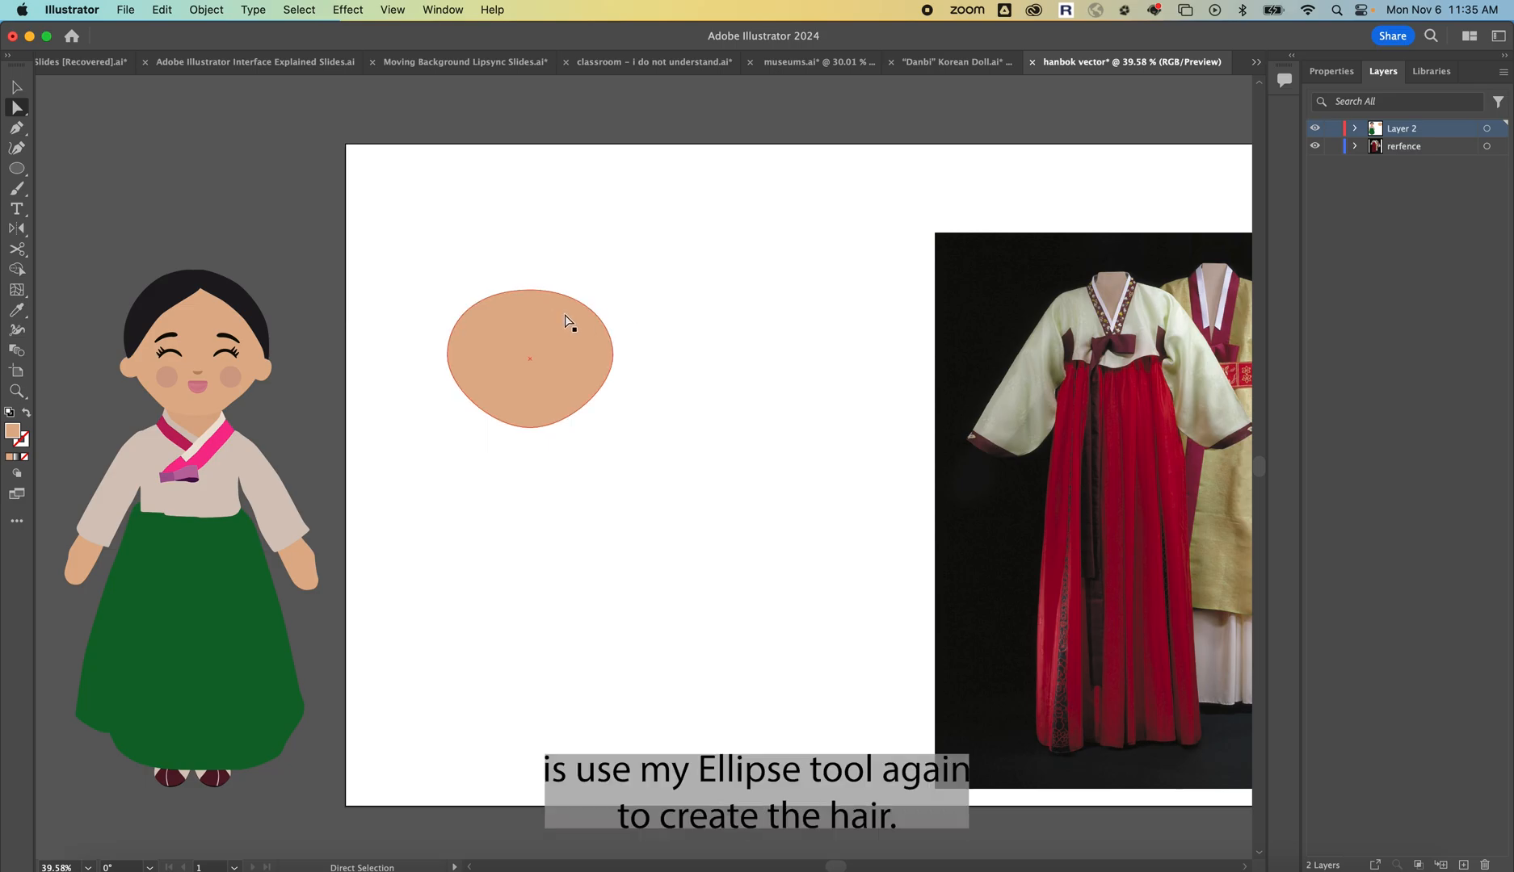
key(l)
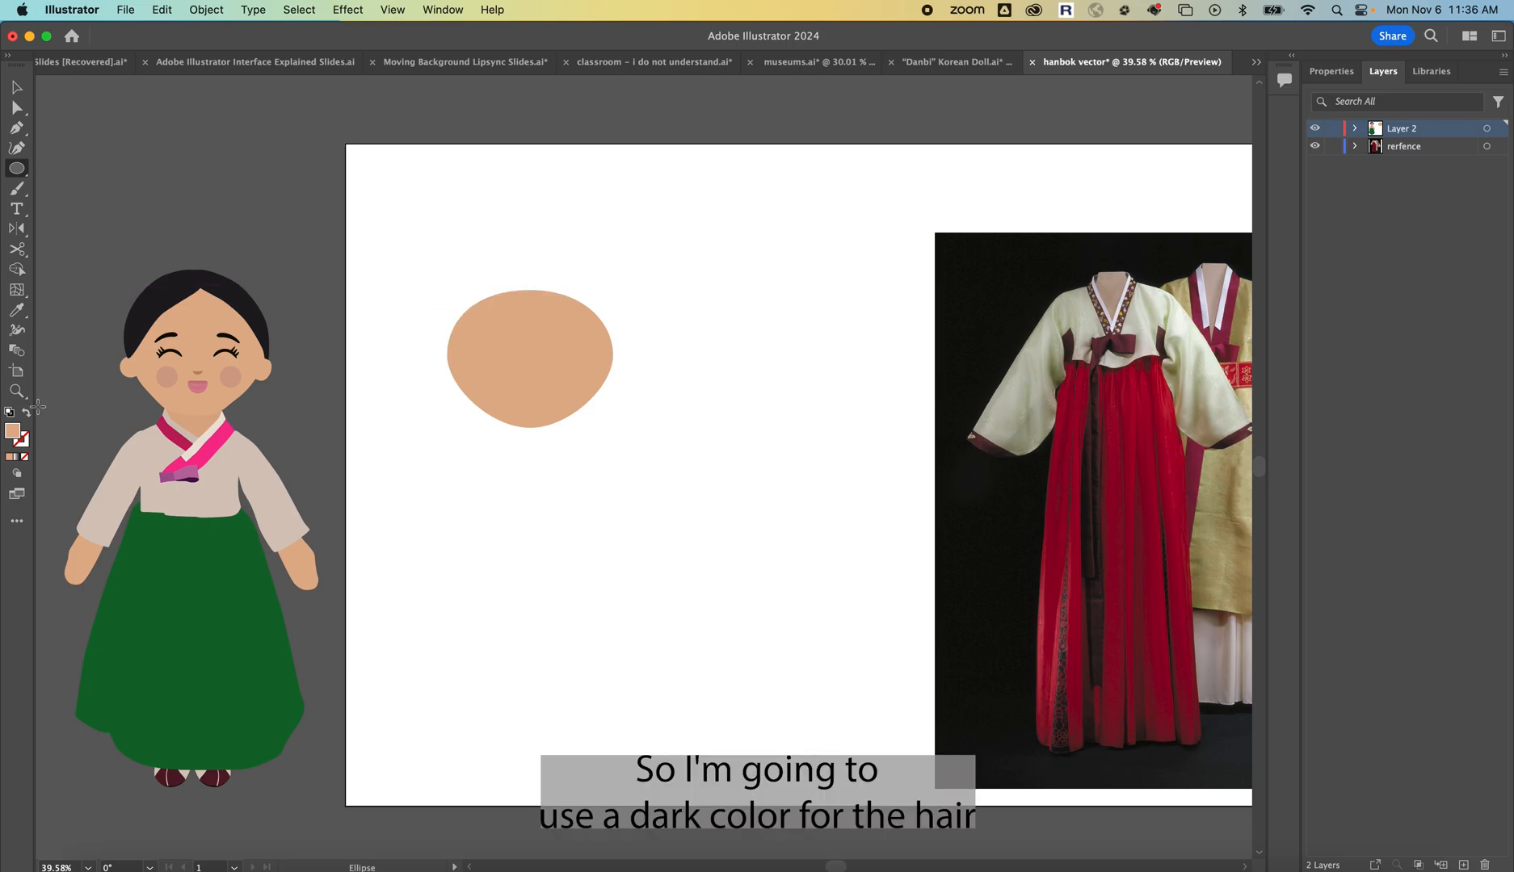
double_click(13, 435)
drag(538, 688, 542, 722)
click(776, 535)
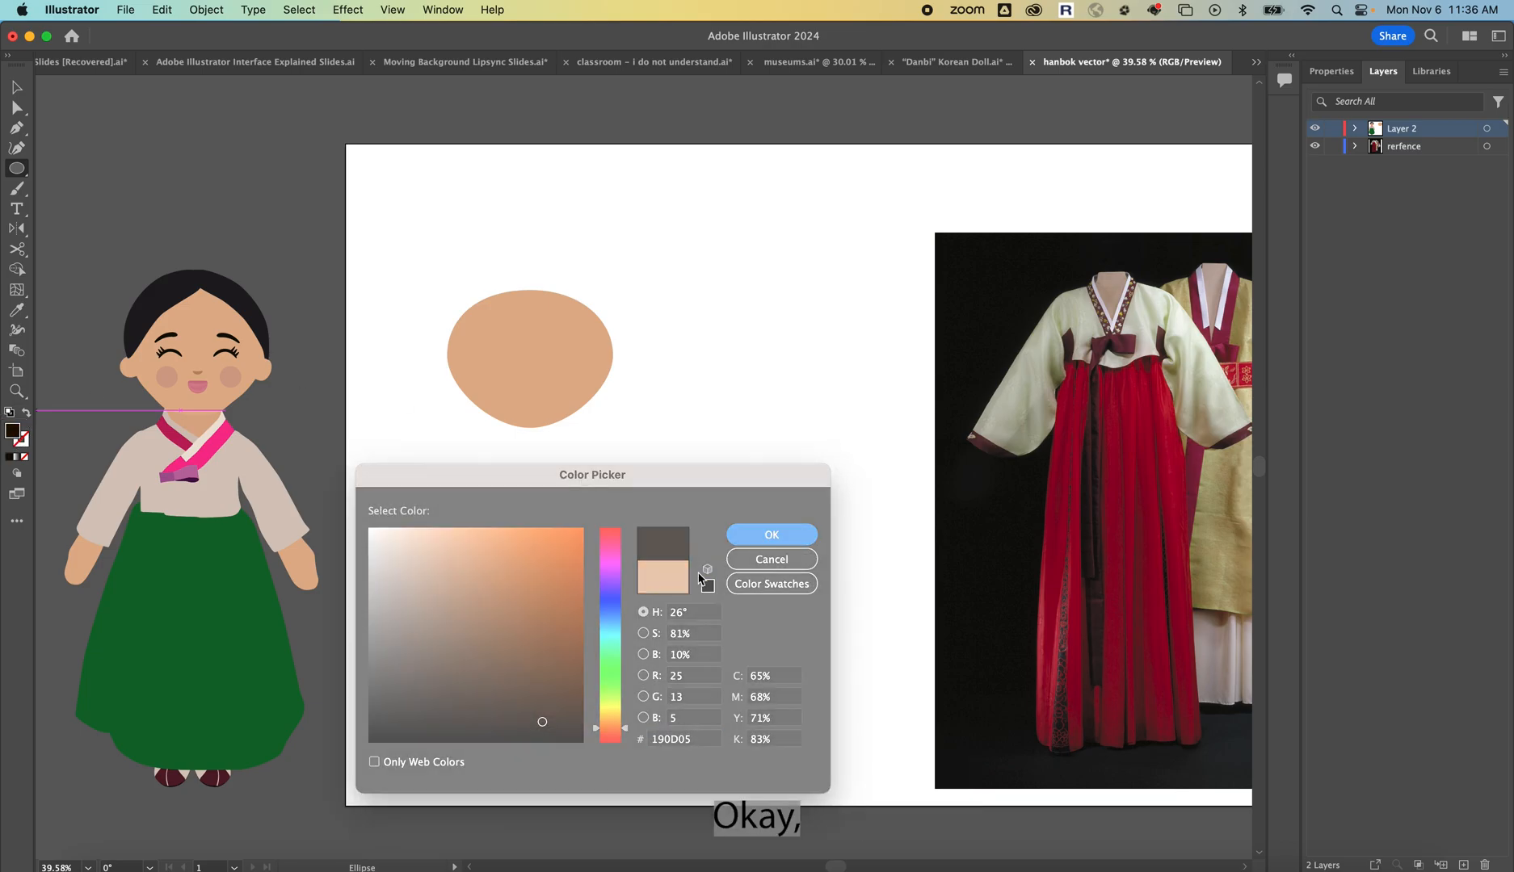
Draw a dark oval over the upper left of the face, rotate it counterclockwise and stretch it toward the face's edge
drag(465, 299, 545, 341)
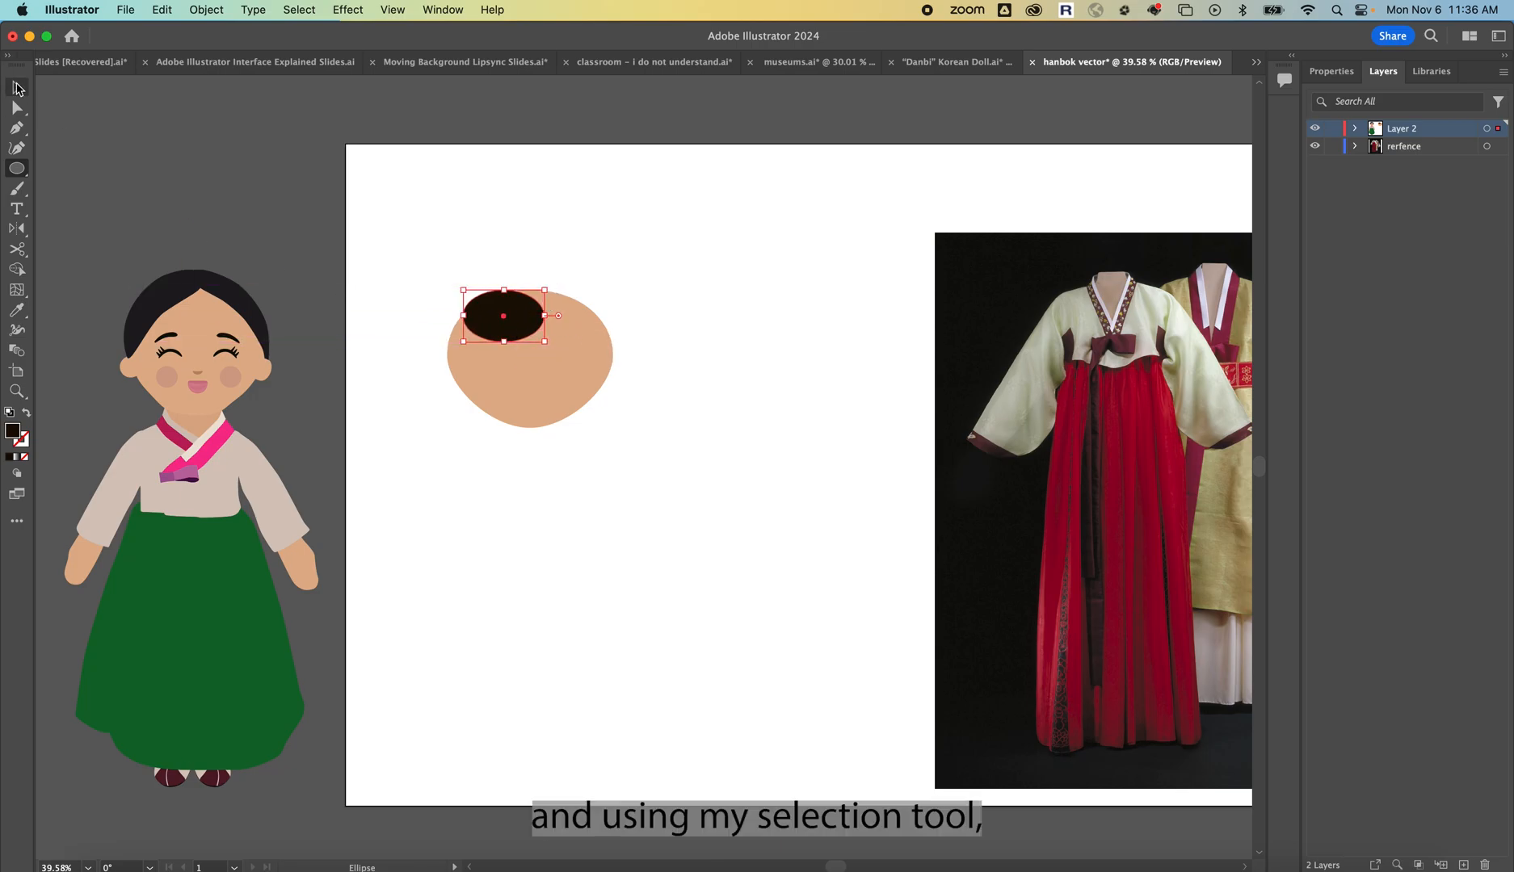
click(17, 87)
drag(549, 285, 536, 264)
drag(465, 334, 447, 354)
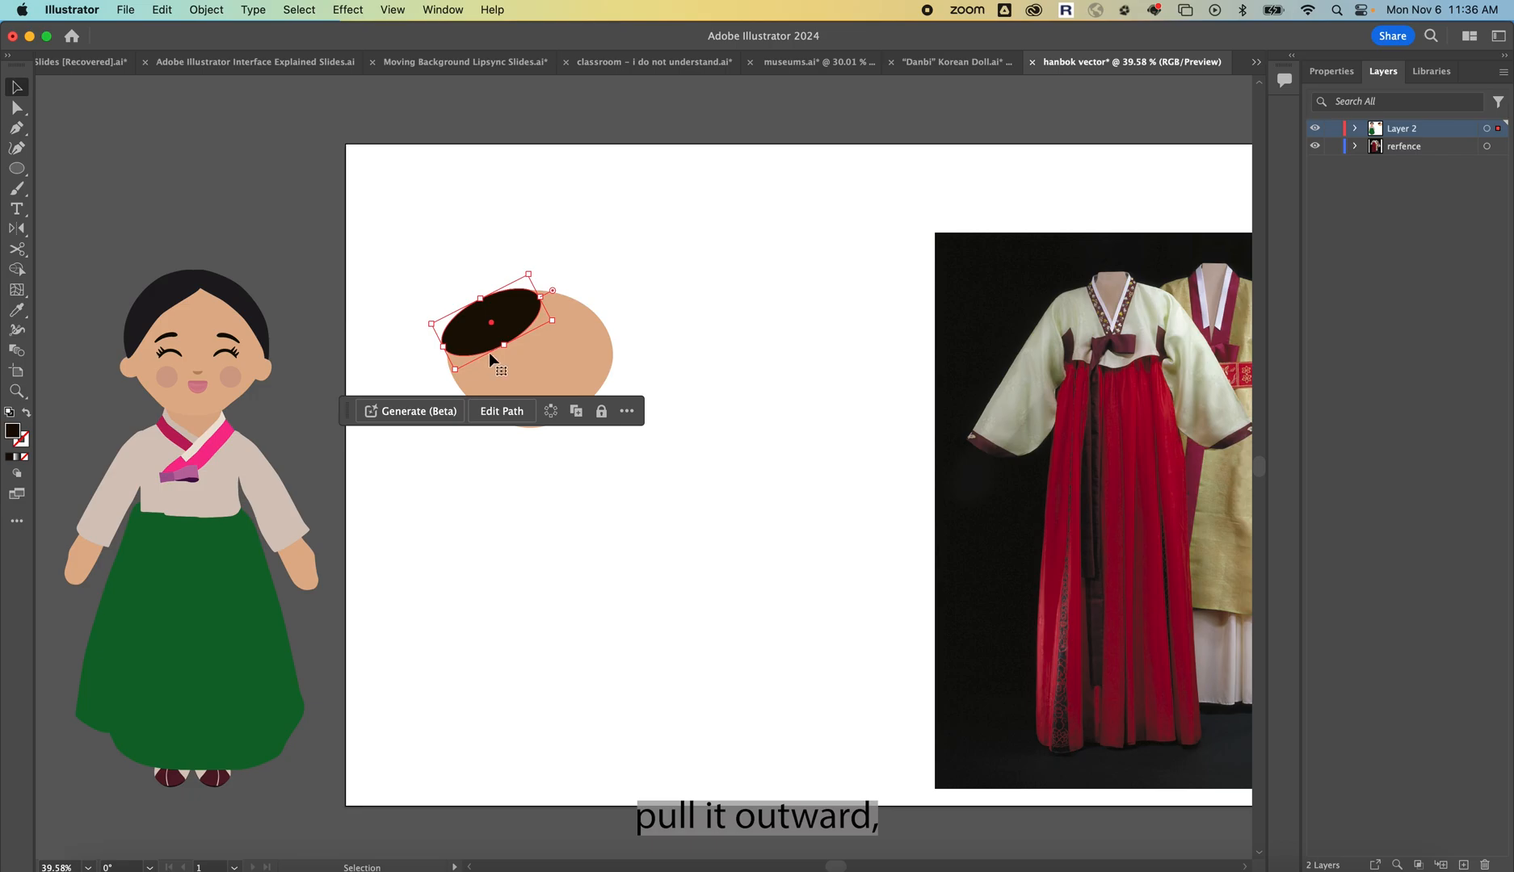
Pull the hair oval's lower-left anchor point down and adjust its handle so the hair follows the face's outline
key(q)
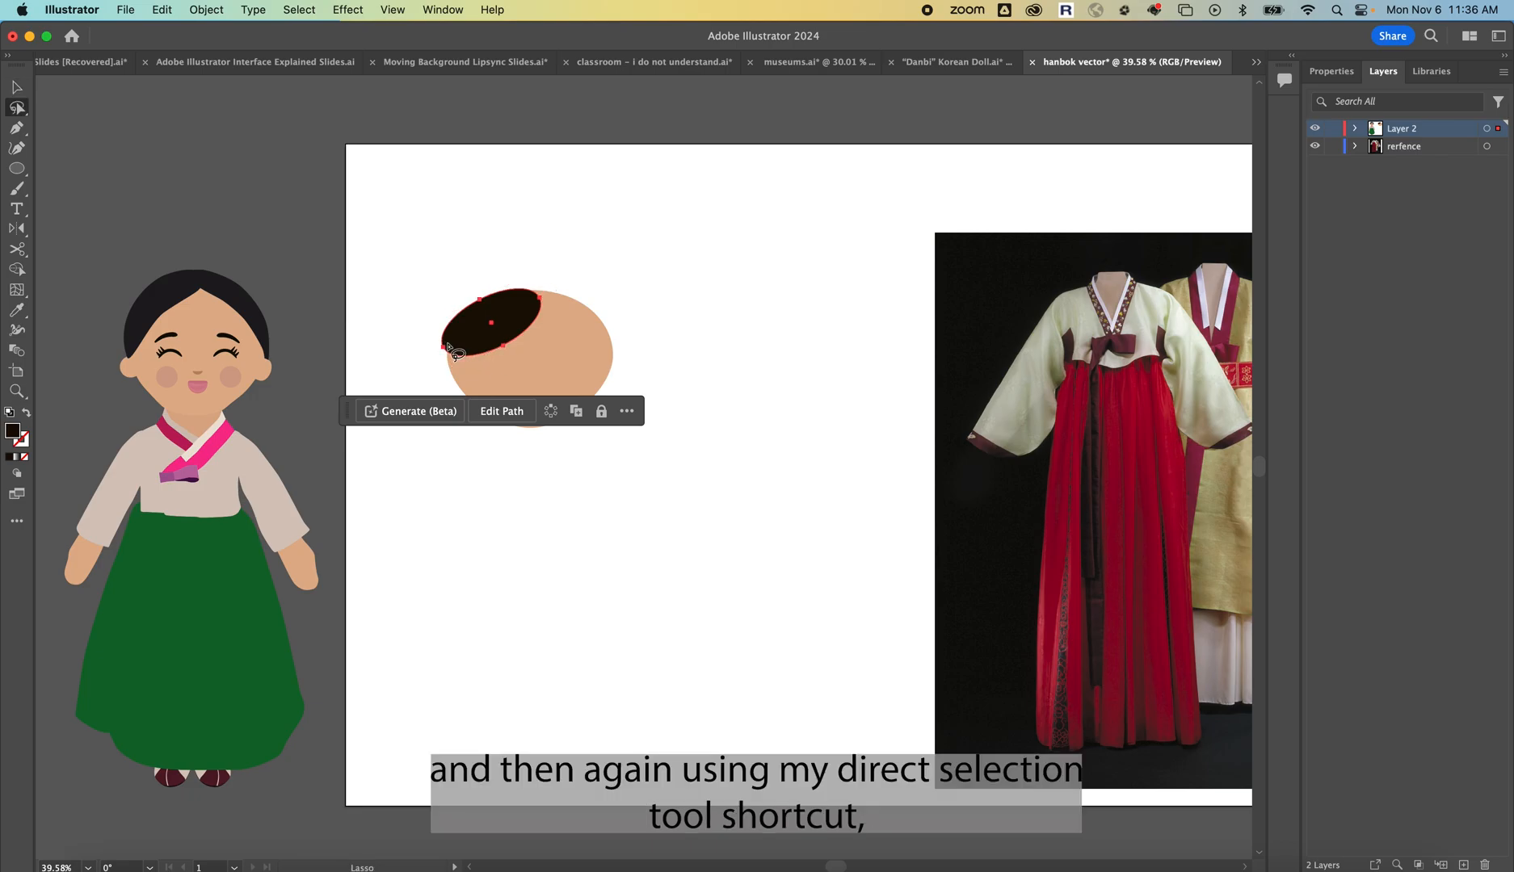
key(a)
click(443, 348)
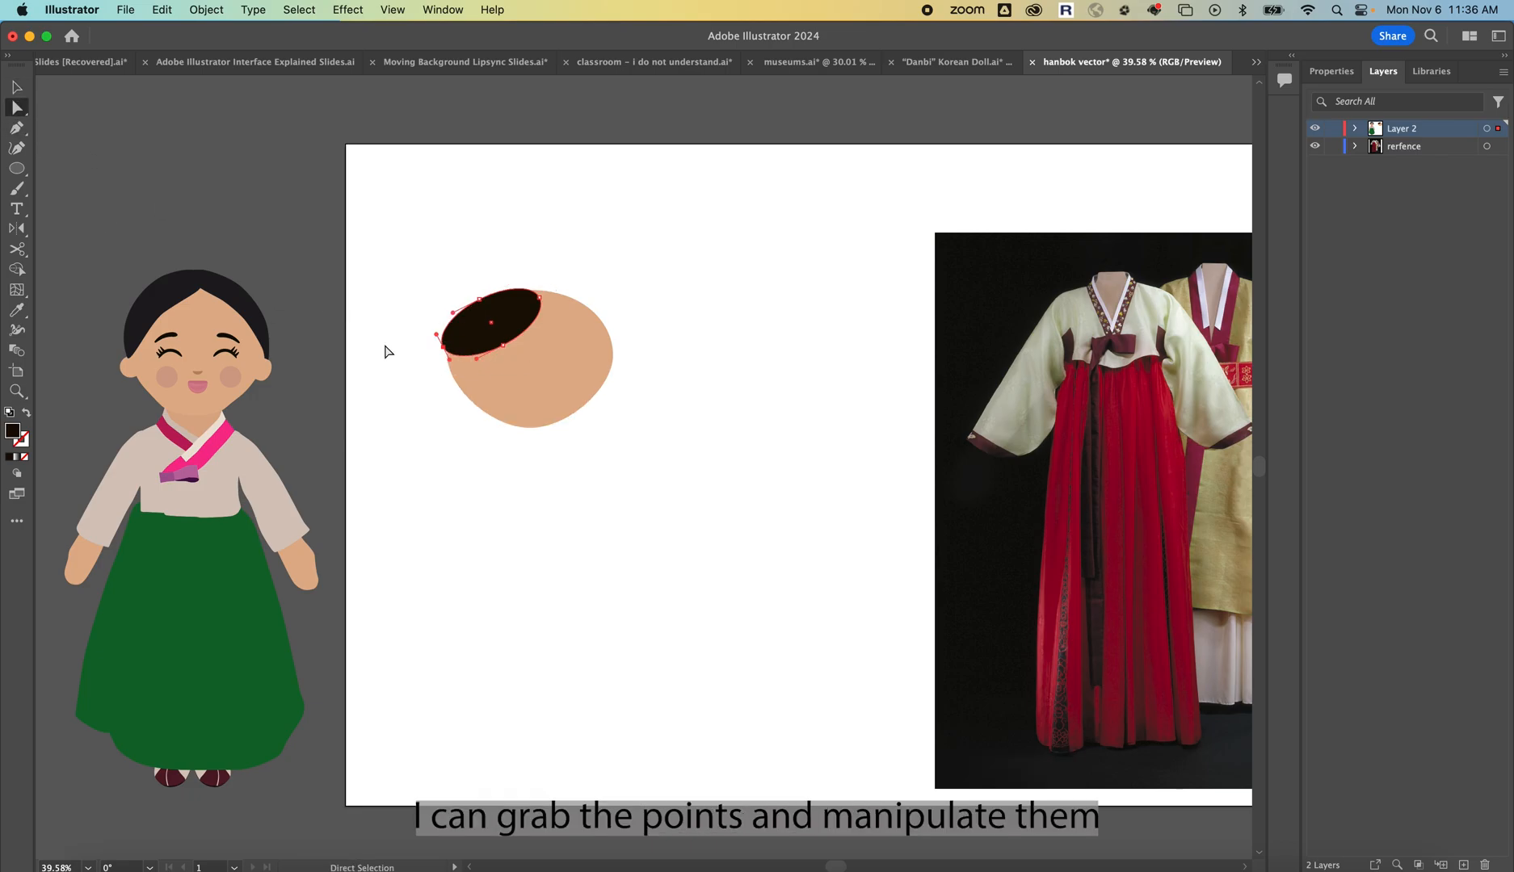
drag(444, 356, 450, 374)
scroll(436, 339, up, 5)
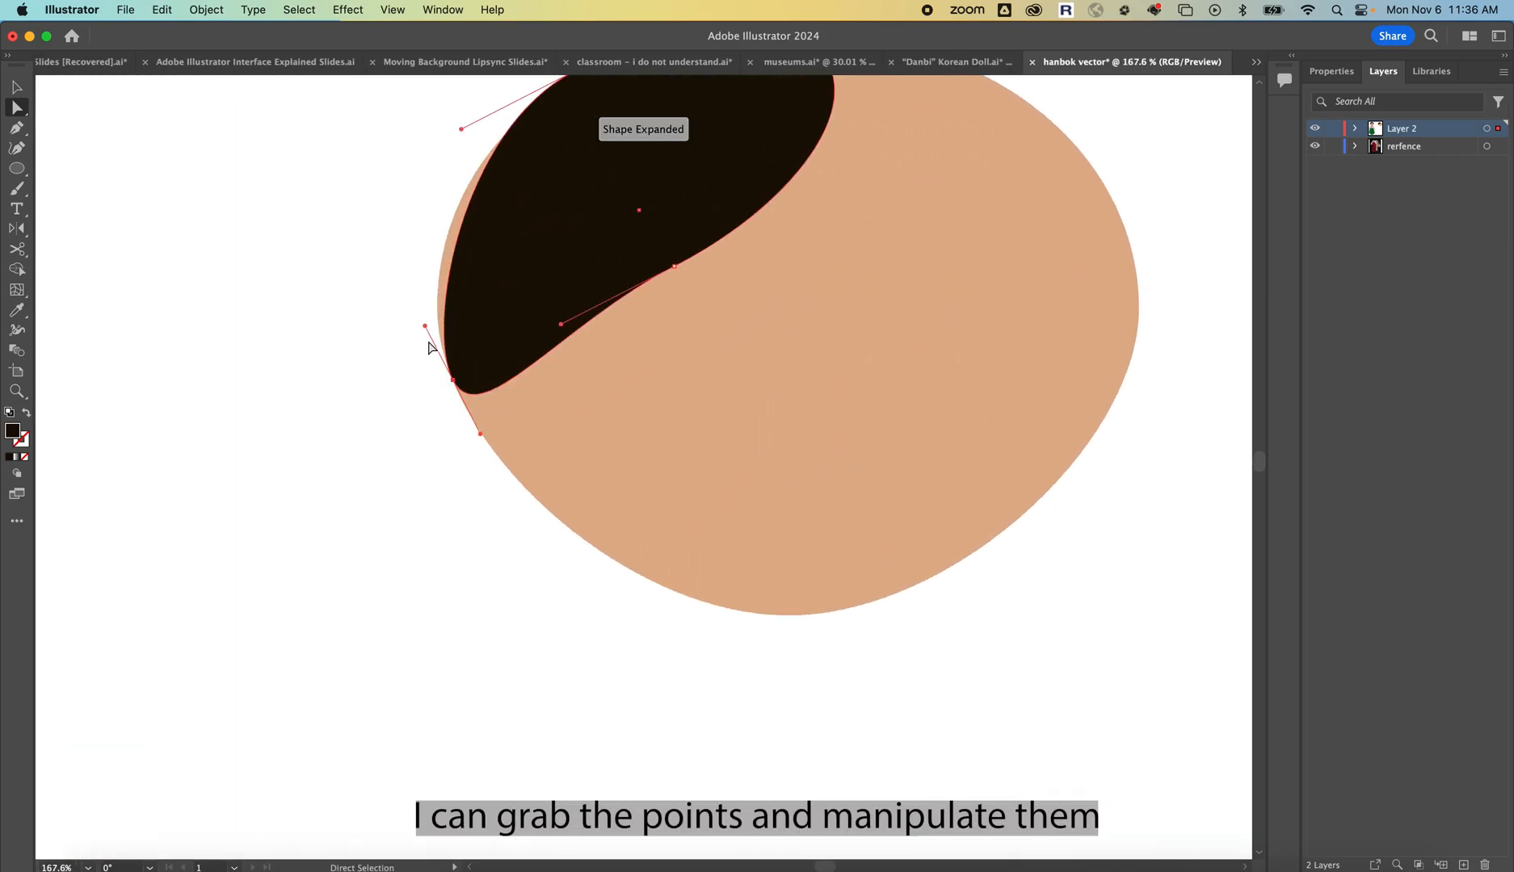
scroll(429, 342, up, 1)
drag(425, 468, 404, 432)
Raise the anchor point on the hair's lower edge and shorten the lower-left tip's handle to refine the hairline
scroll(404, 432, down, 4)
mouse_move(543, 421)
mouse_down()
mouse_move(539, 393)
mouse_move(561, 406)
mouse_up()
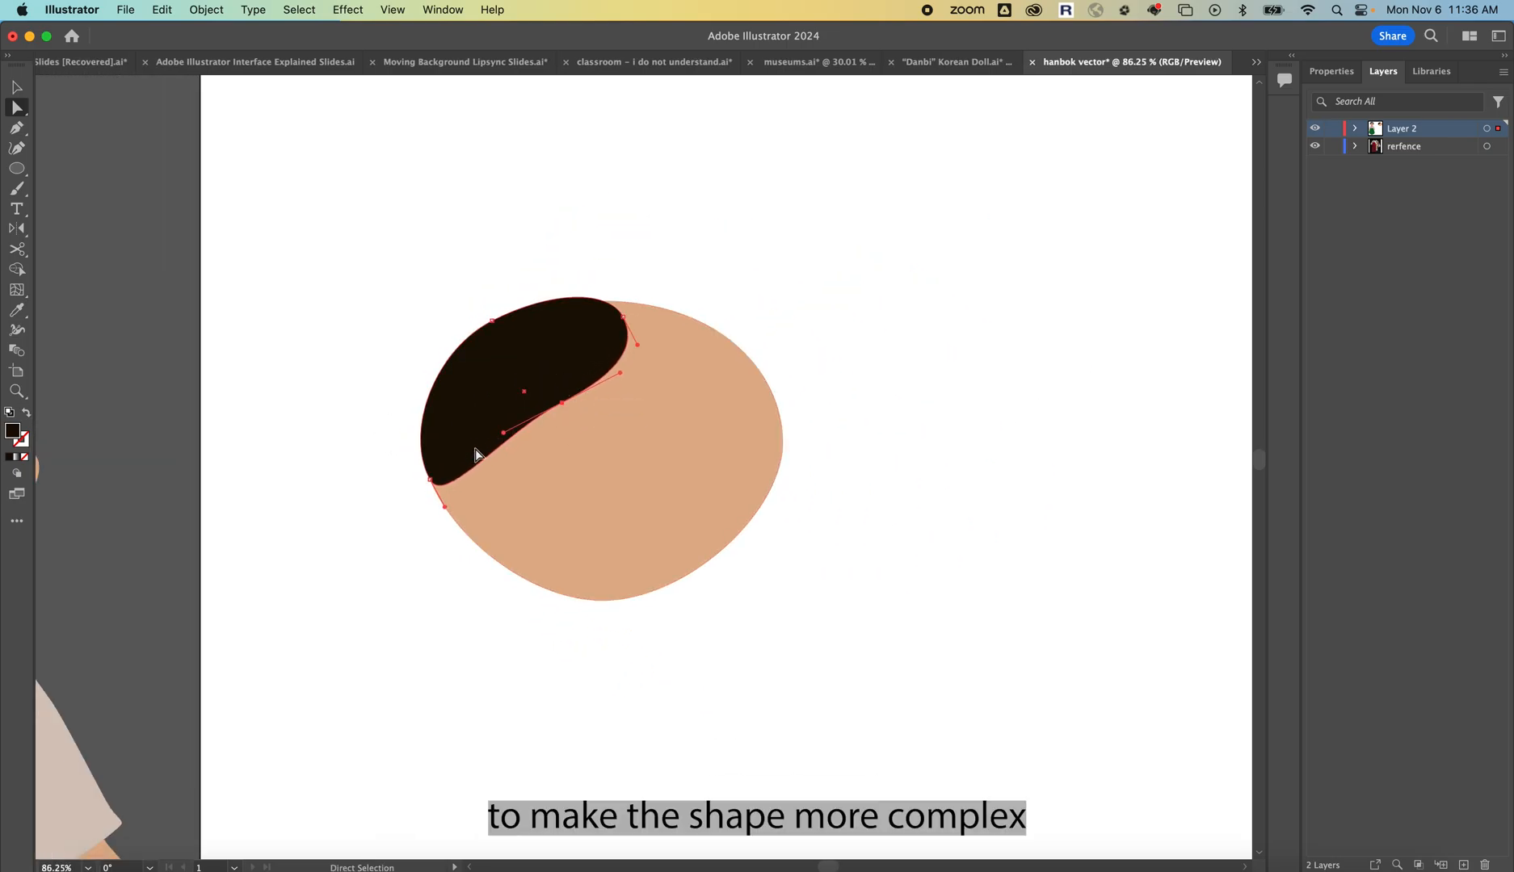
drag(444, 509, 438, 496)
click(663, 263)
scroll(660, 270, down, 1)
scroll(661, 269, down, 3)
scroll(660, 269, up, 1)
Draw a second dark oval over the upper right of the face and rotate it clockwise to slope down from the parting
click(634, 338)
key(l)
drag(668, 274, 751, 339)
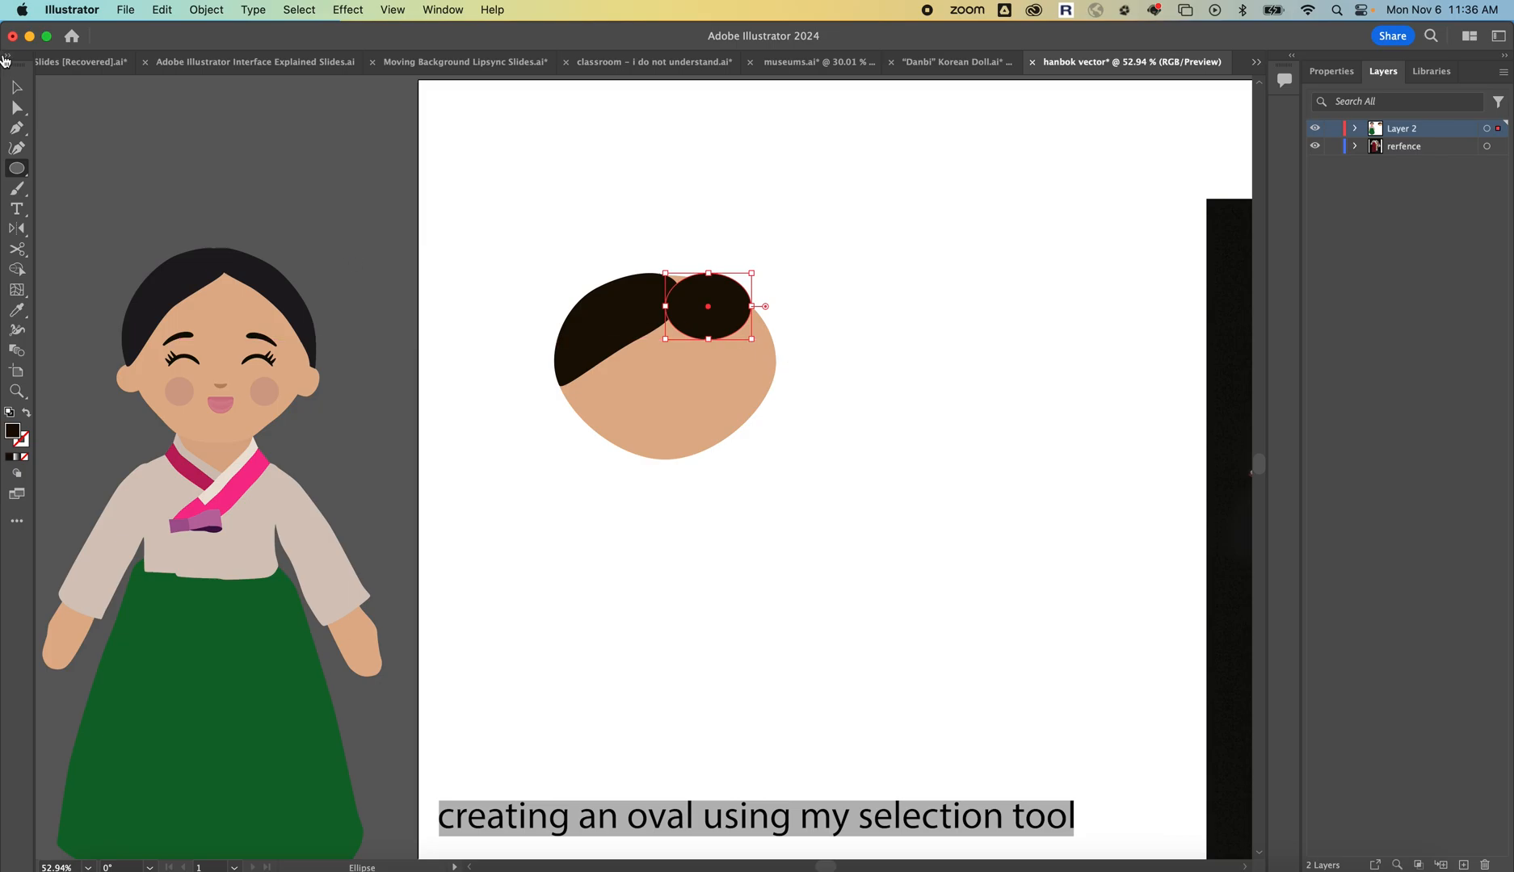
click(13, 87)
drag(757, 268, 659, 293)
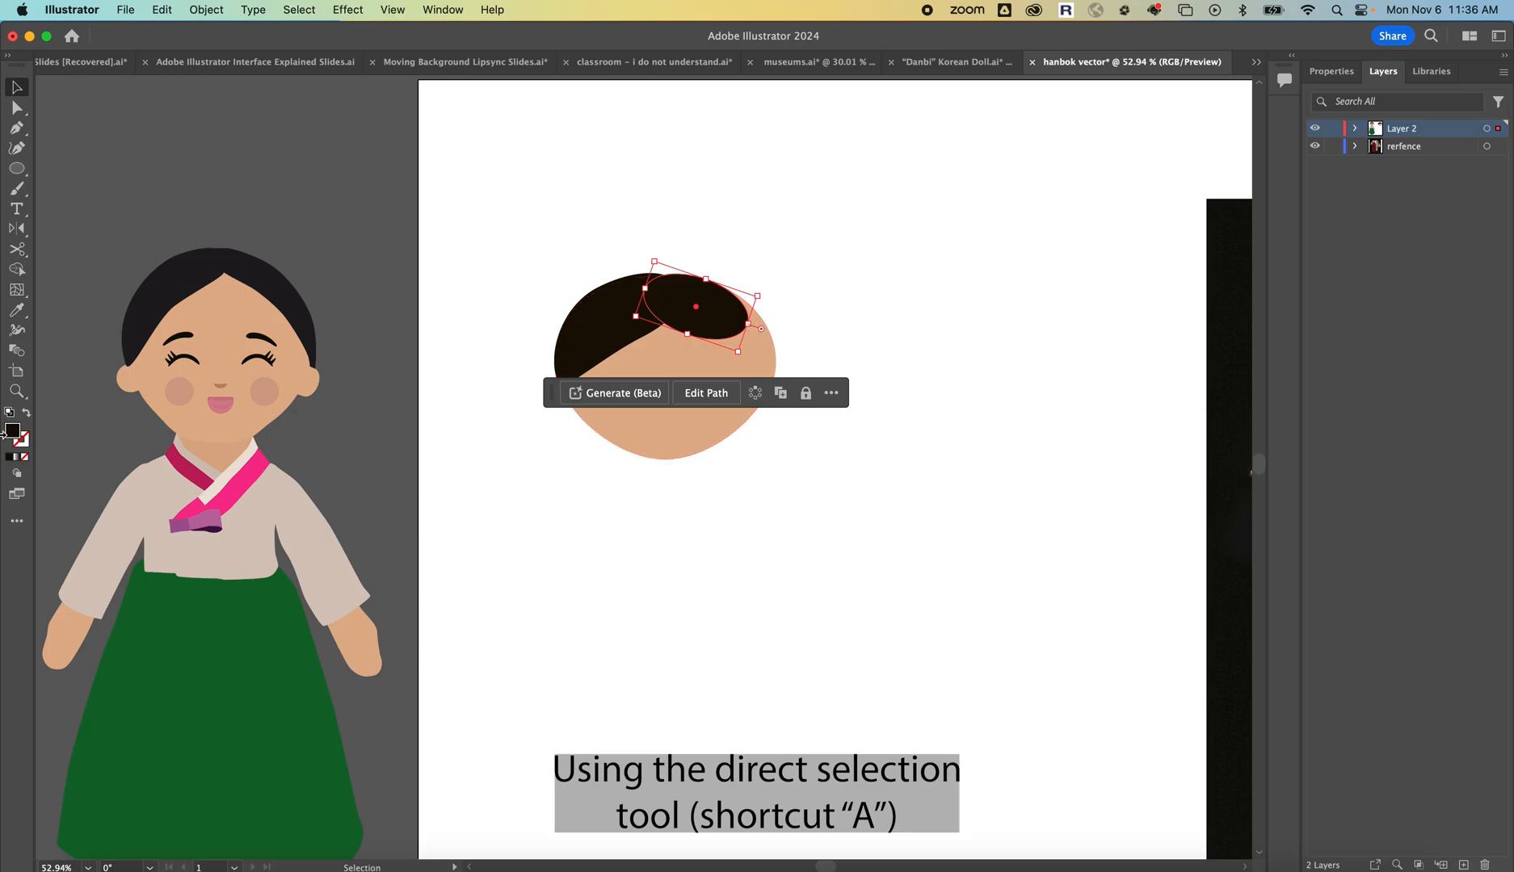
Pull the right hair oval's end point down to the face's edge and adjust its lower handle to shape the hairline
click(16, 107)
drag(747, 324, 792, 324)
click(774, 378)
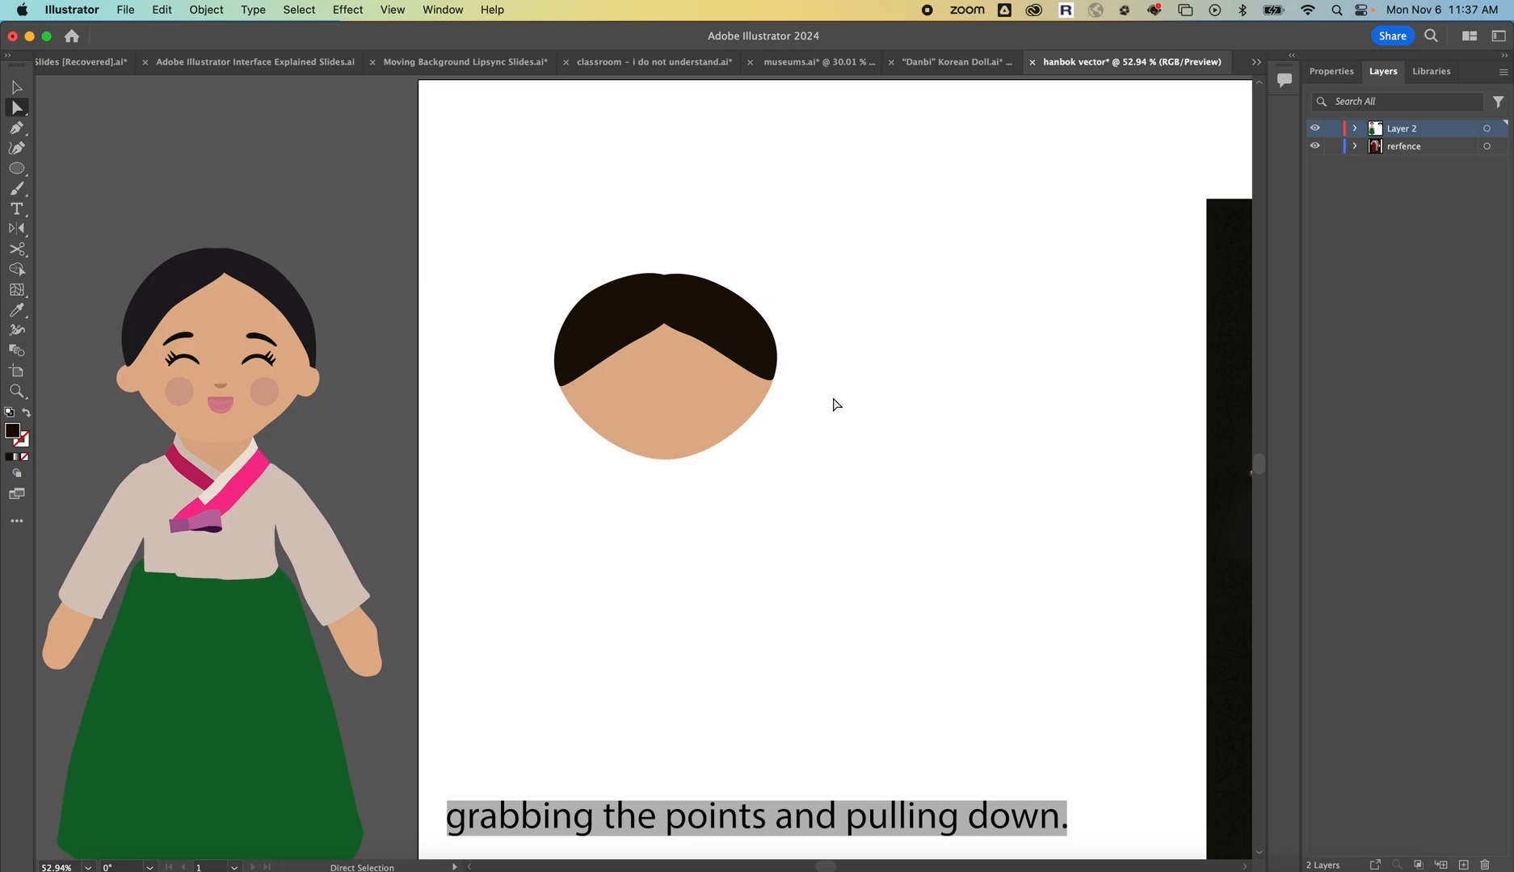
click(711, 342)
drag(715, 344, 719, 359)
click(774, 274)
click(774, 380)
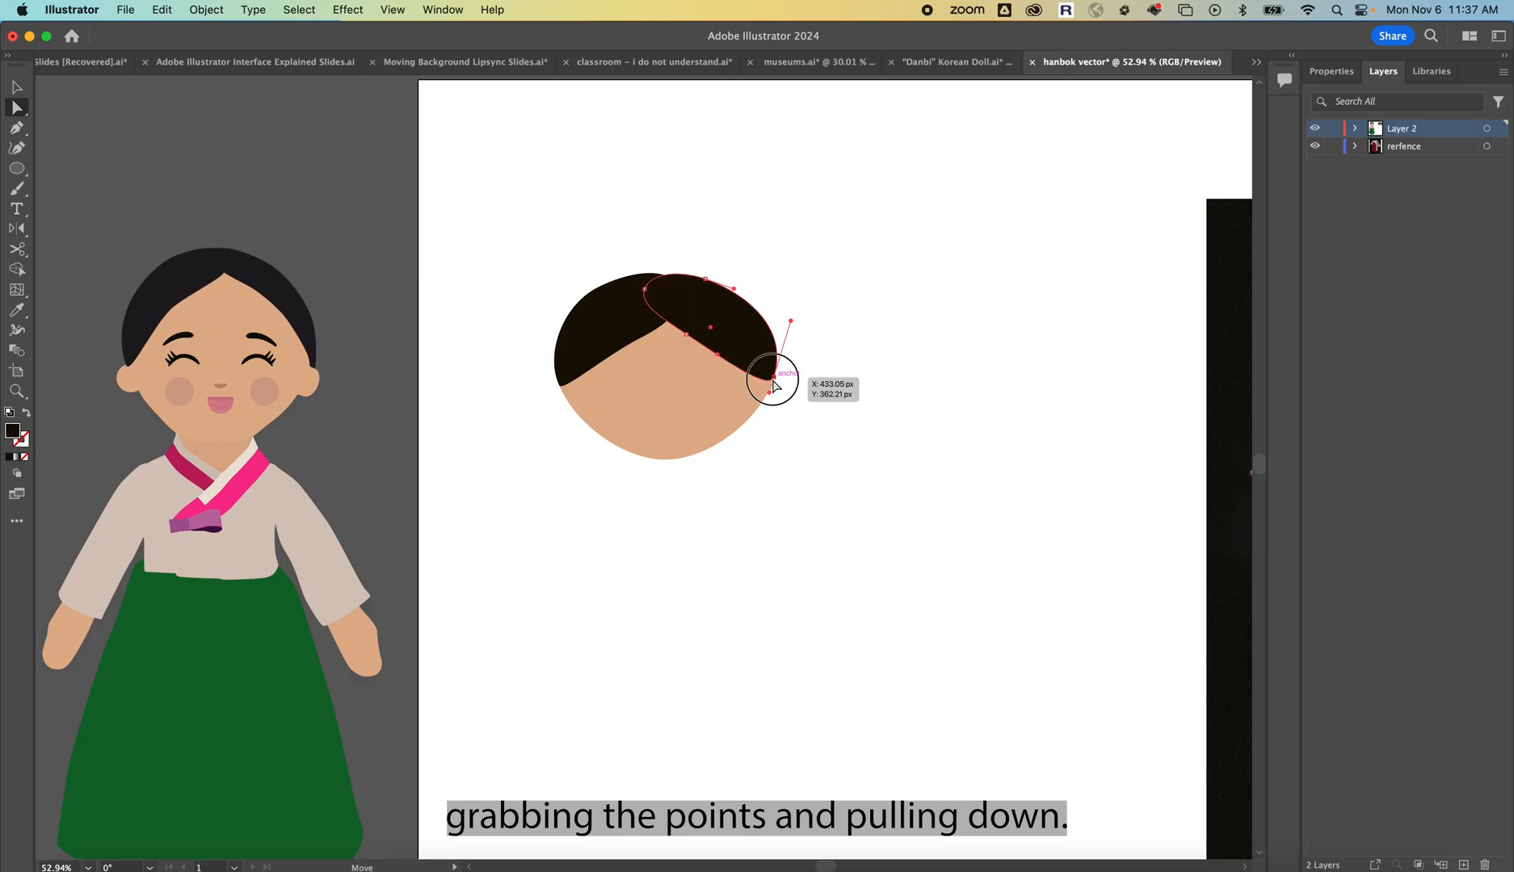
scroll(768, 392, down, 3)
scroll(770, 396, down, 2)
key(v)
click(727, 511)
Try reshaping the lower edge of the left hair piece by moving its anchor point, and undo the test moves
scroll(708, 386, up, 3)
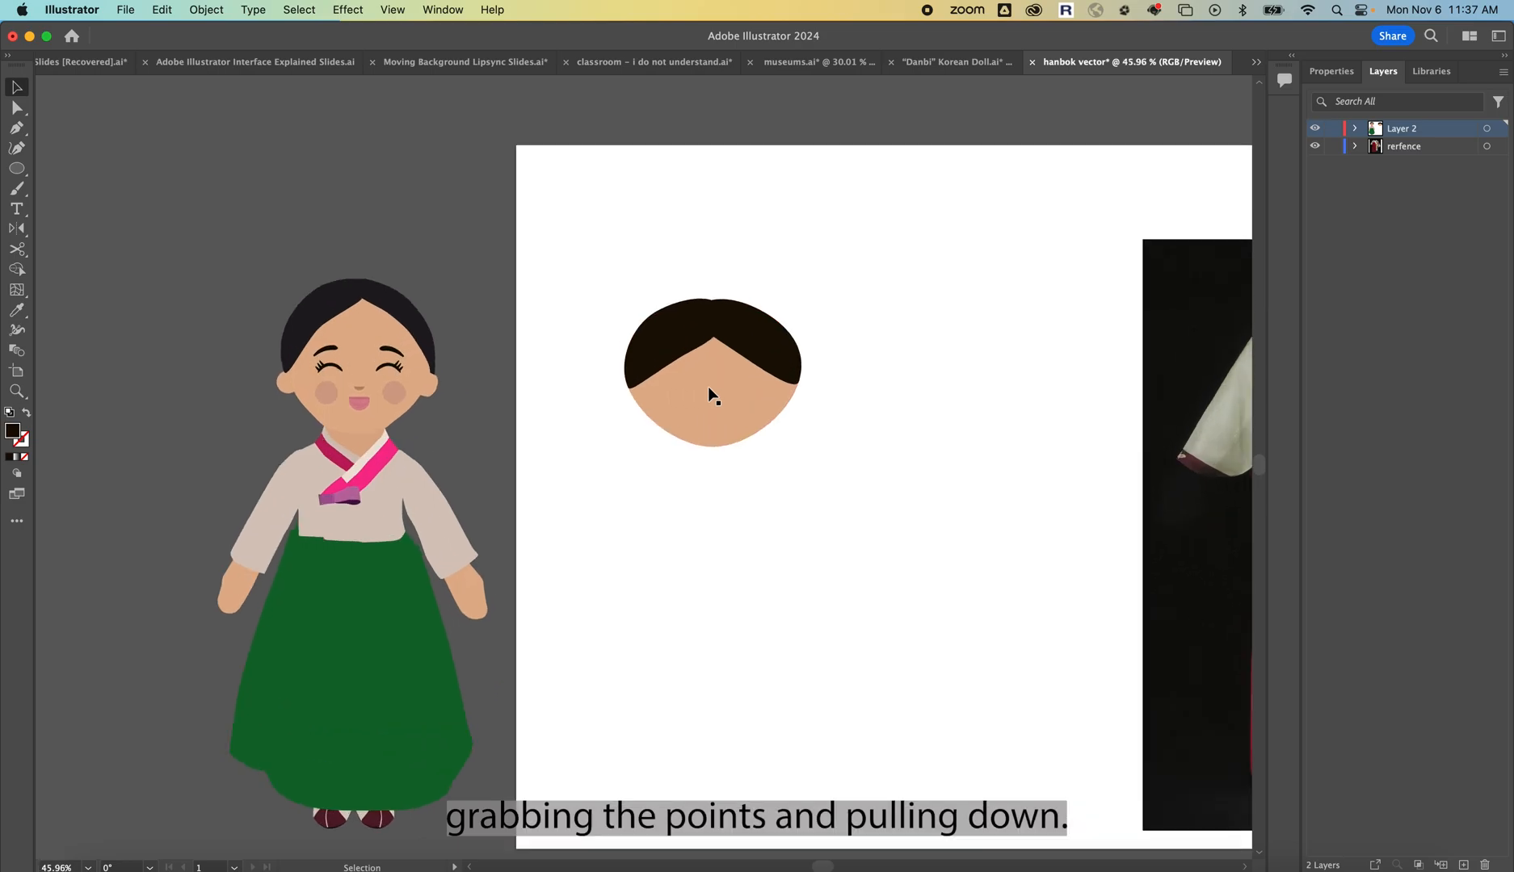
click(656, 353)
key(a)
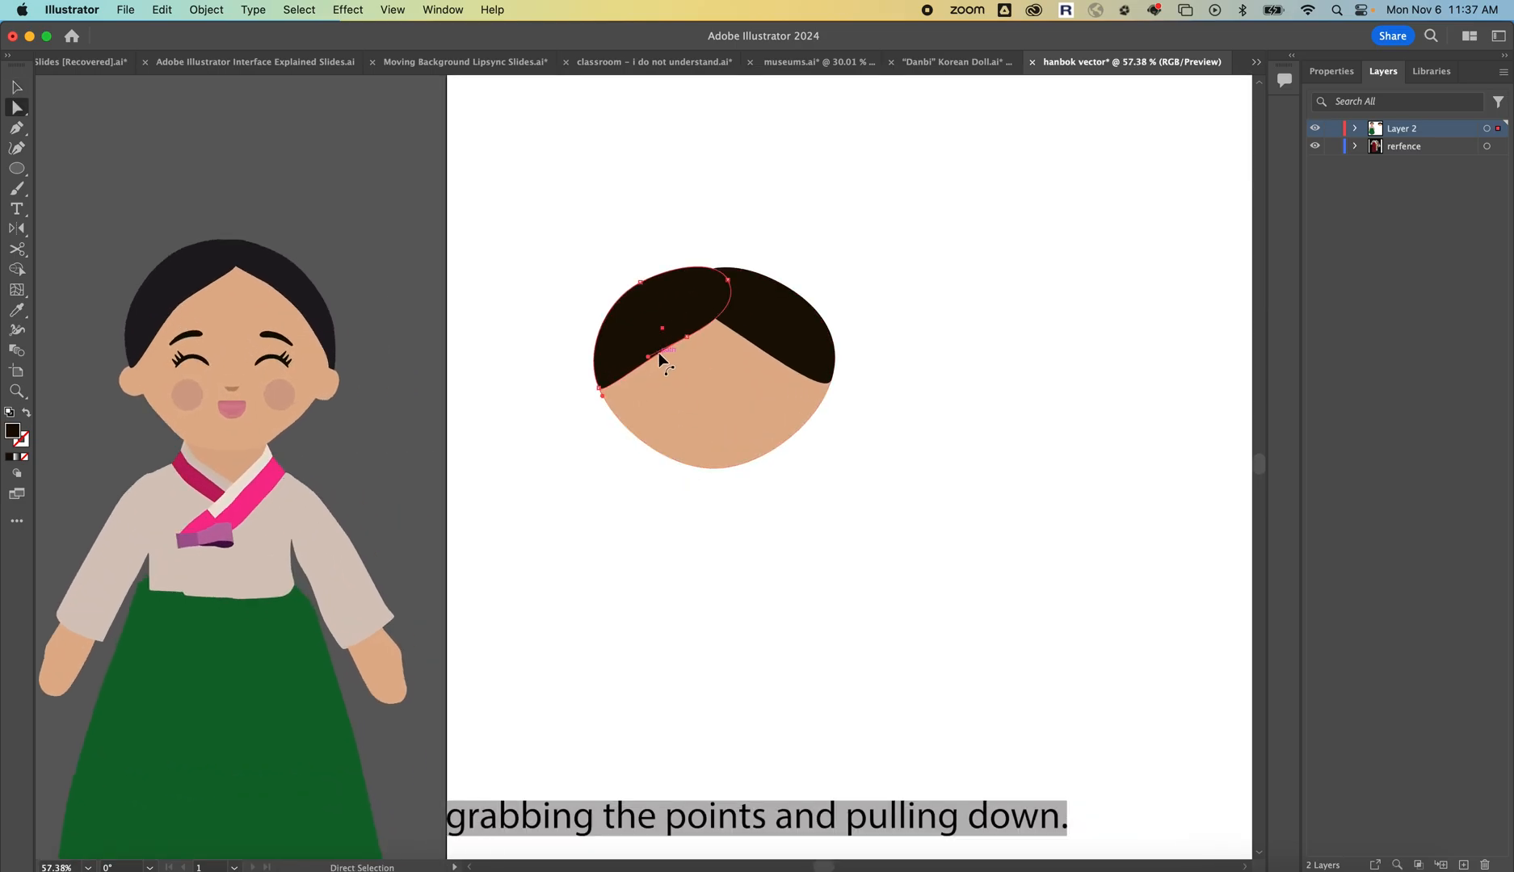
mouse_move(686, 339)
mouse_down()
mouse_move(662, 352)
mouse_move(661, 330)
mouse_move(668, 343)
mouse_up()
key(super+z)
click(662, 330)
key(super+z)
key(super+z)
click(666, 334)
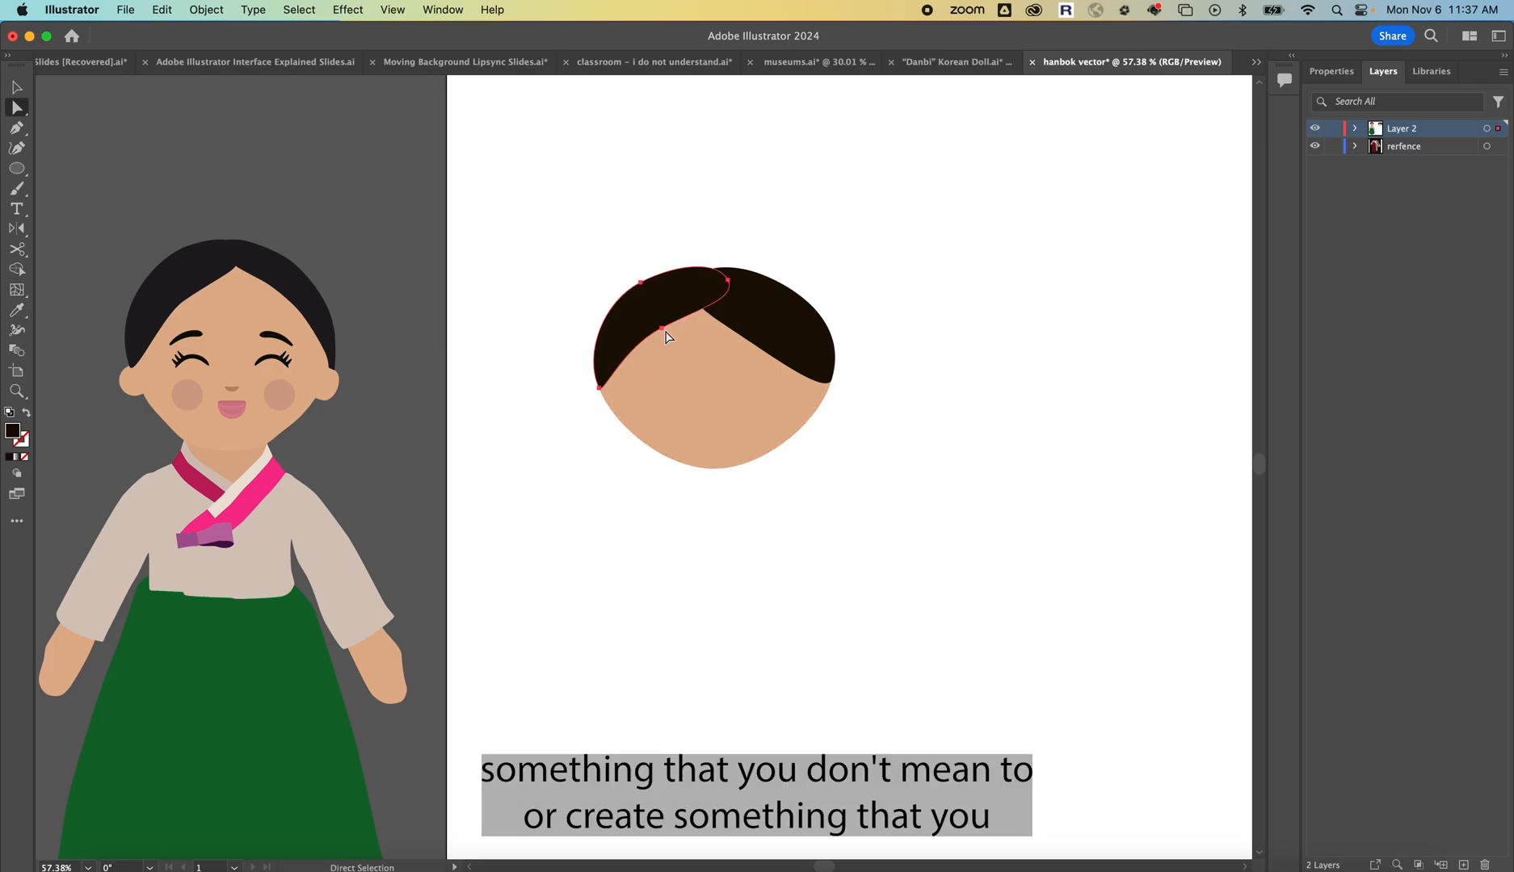
Move the left hair piece's lower-edge anchor point toward the parting and adjust the handle at its lower-left tip
click(663, 330)
drag(663, 337, 686, 328)
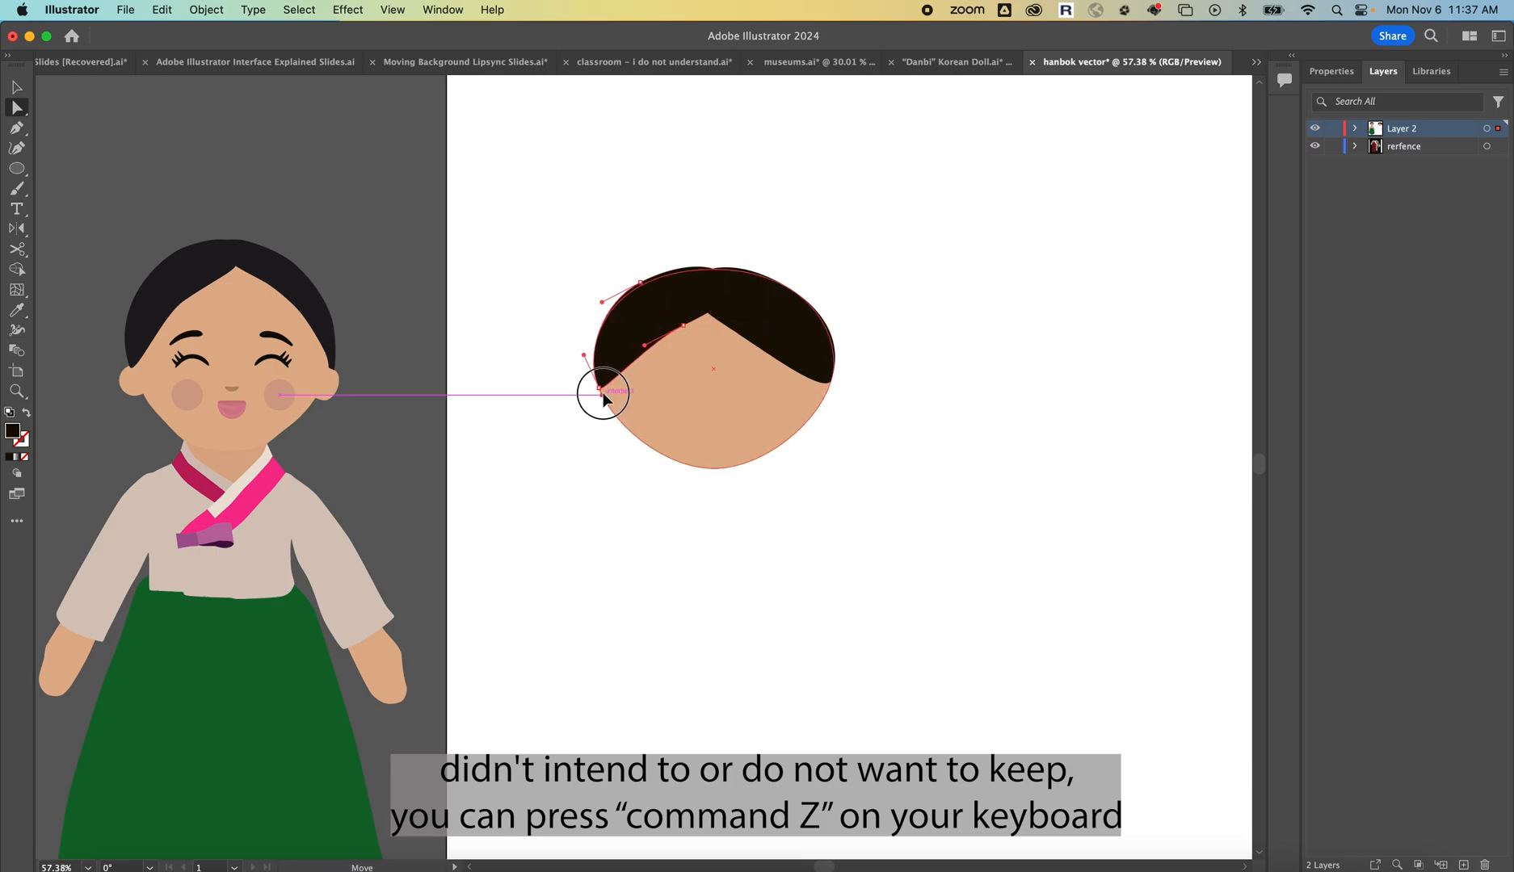
drag(604, 394, 602, 395)
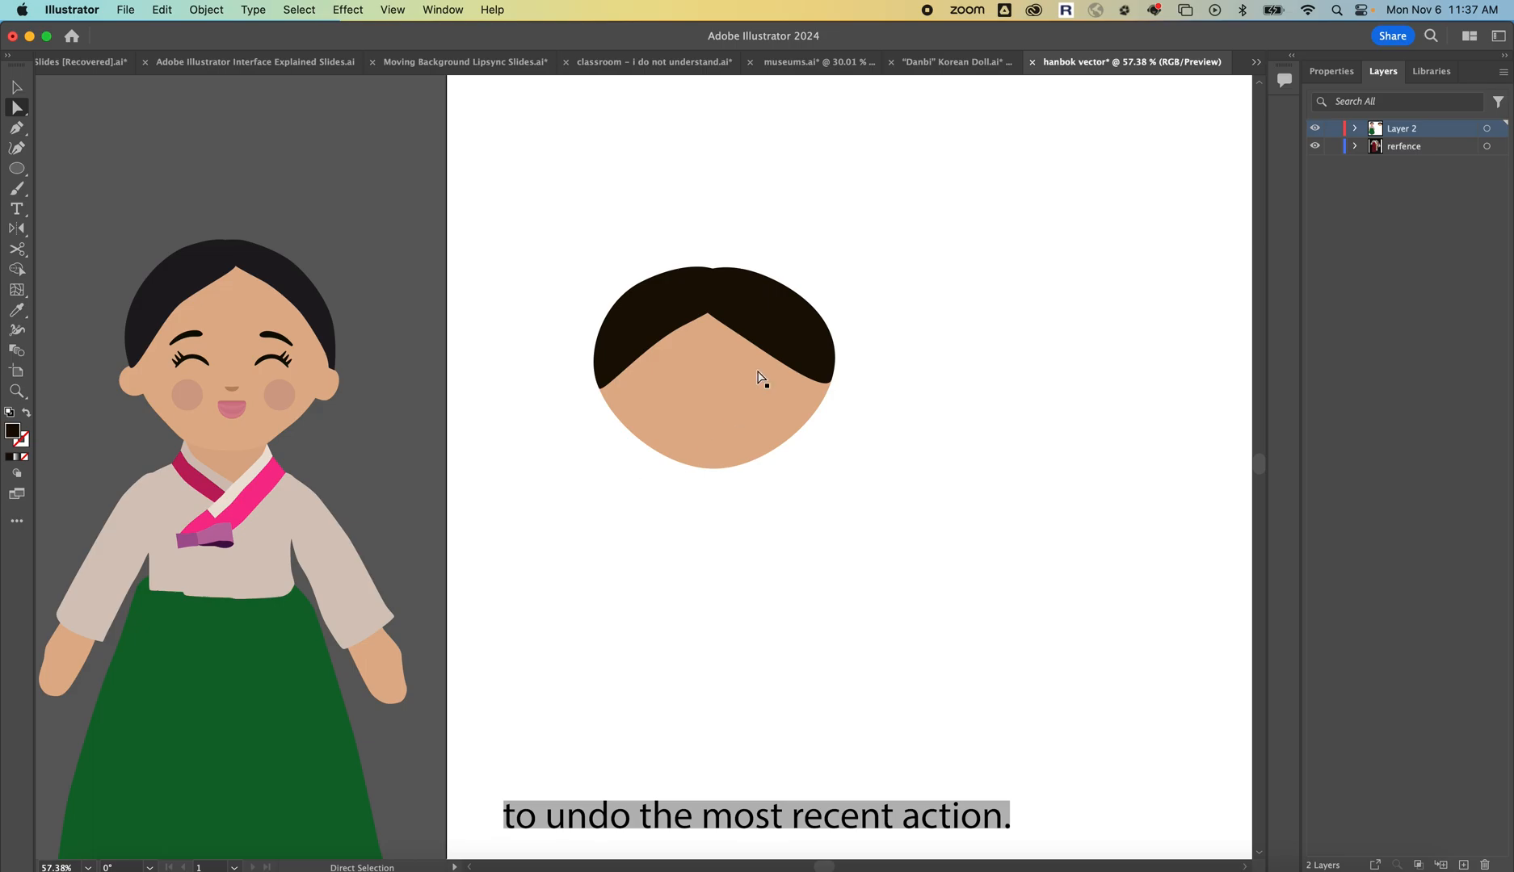
Reshape the right hair piece's lower edge by moving its anchor point outward and shortening the handle at its lower-right tip
click(774, 352)
drag(737, 339, 776, 352)
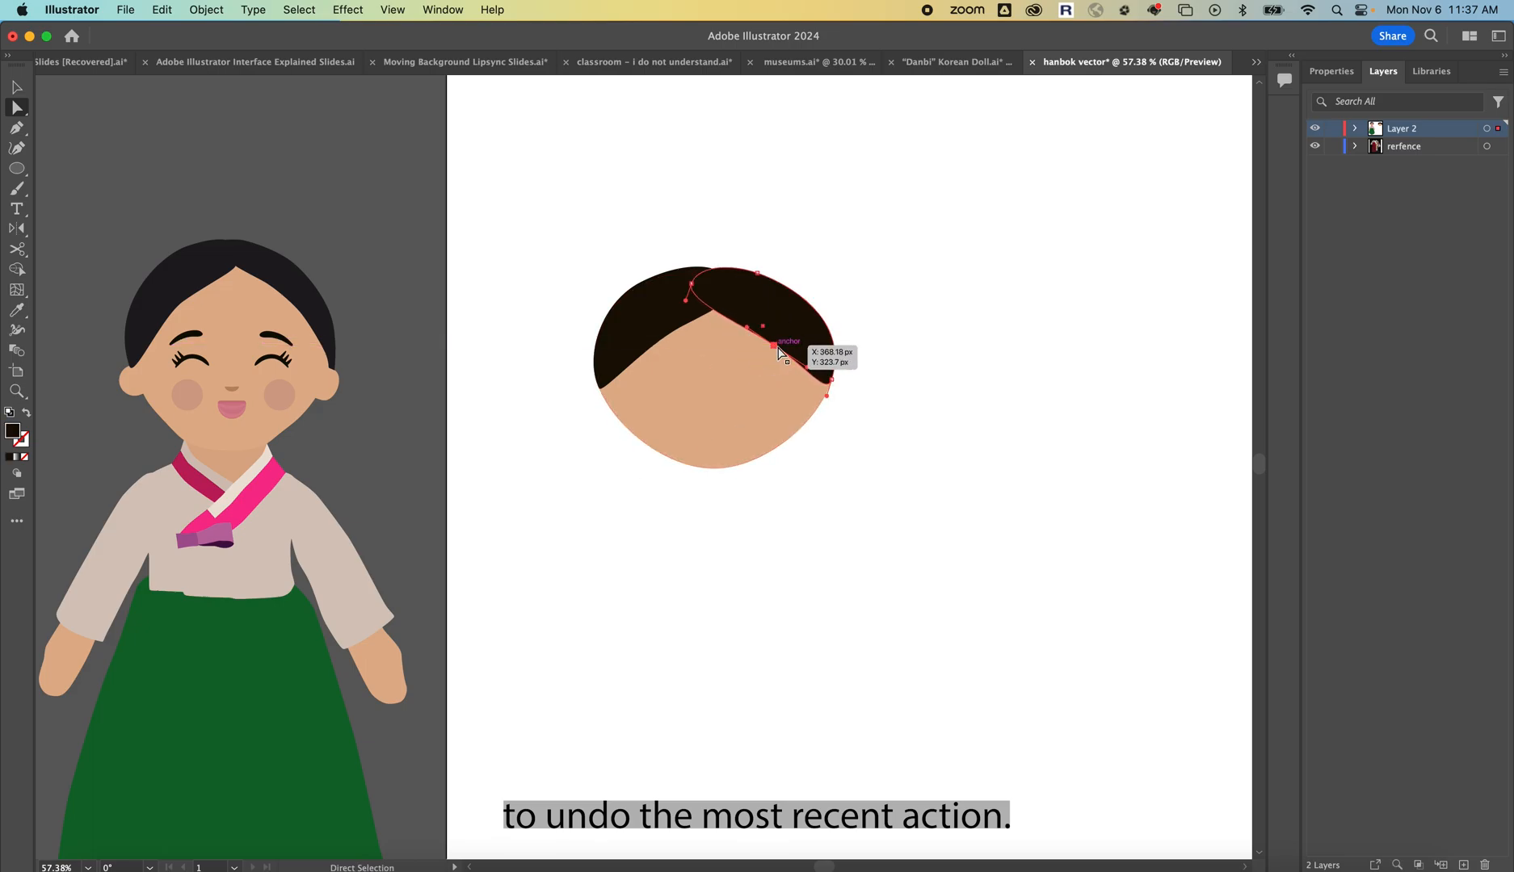
drag(828, 395, 832, 388)
click(886, 362)
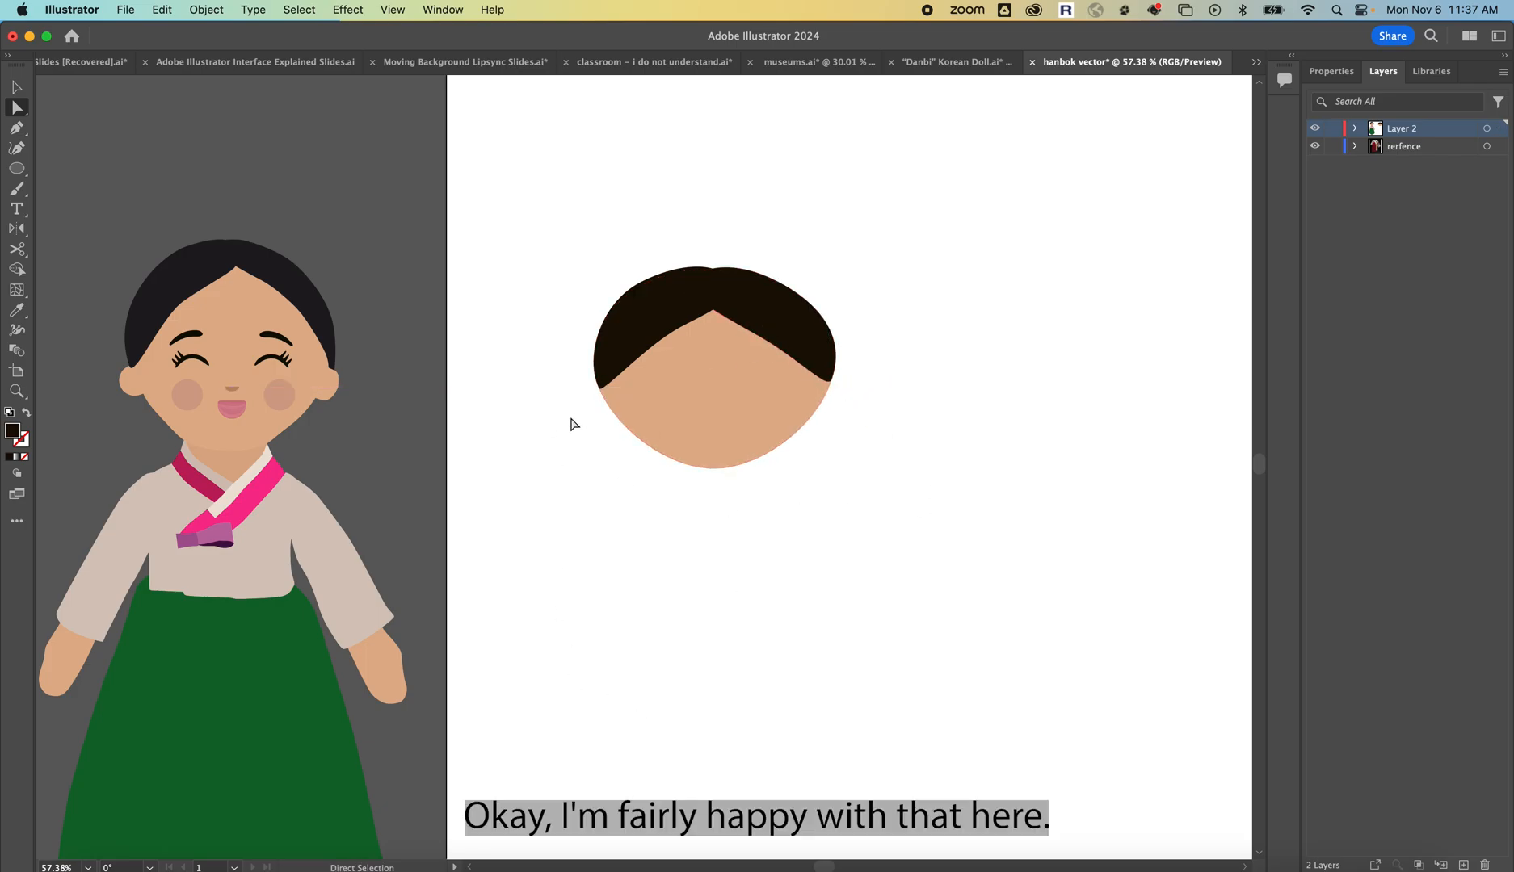
Draw a small rectangle on the left side of the face for an eye and swap its fill and stroke
key(m)
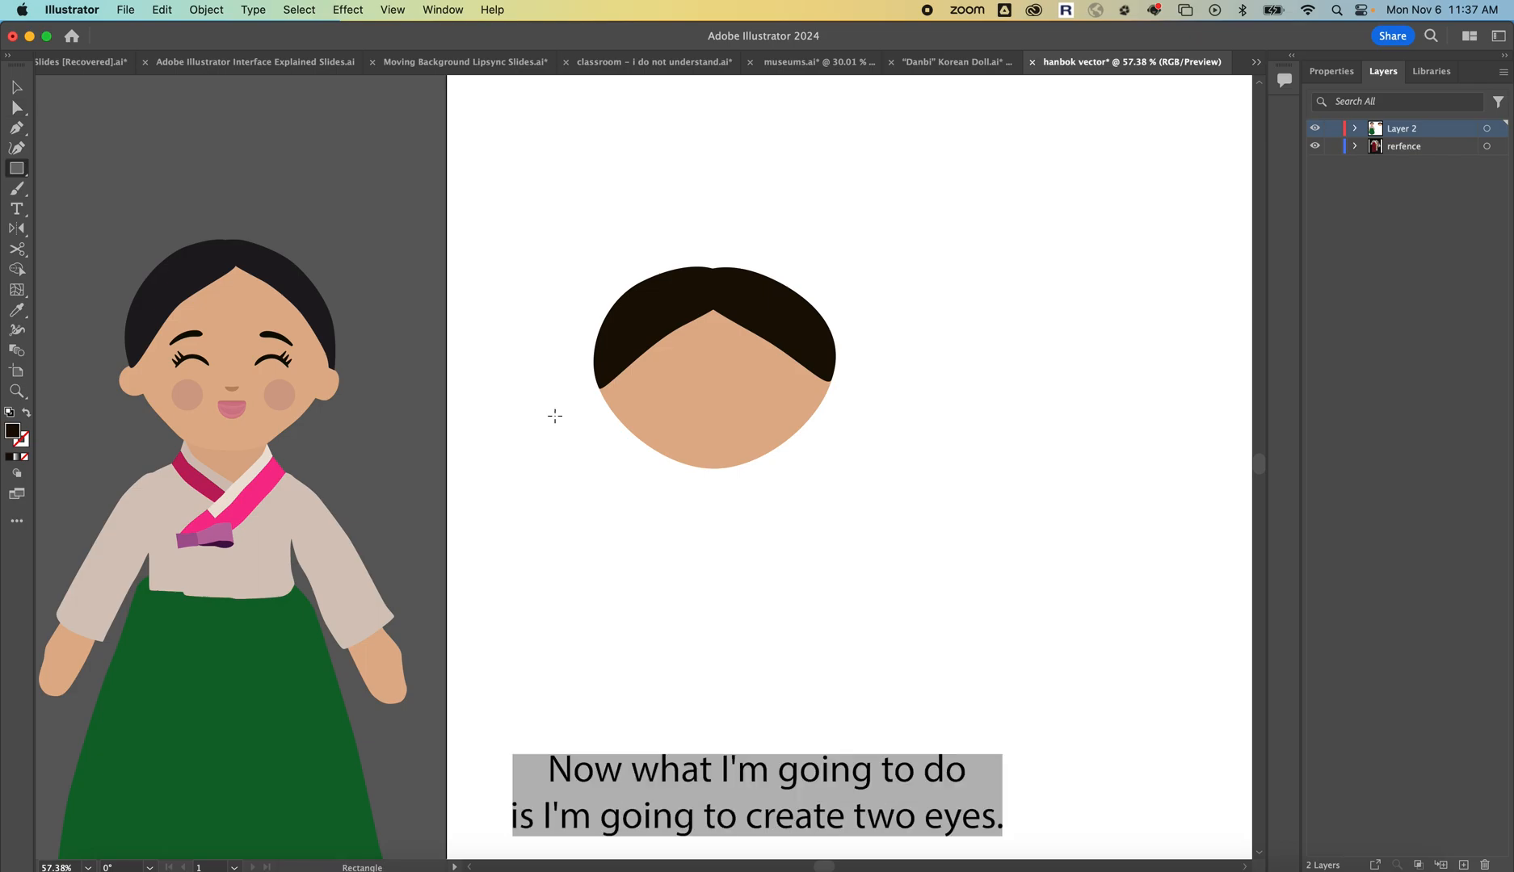
drag(661, 361, 692, 384)
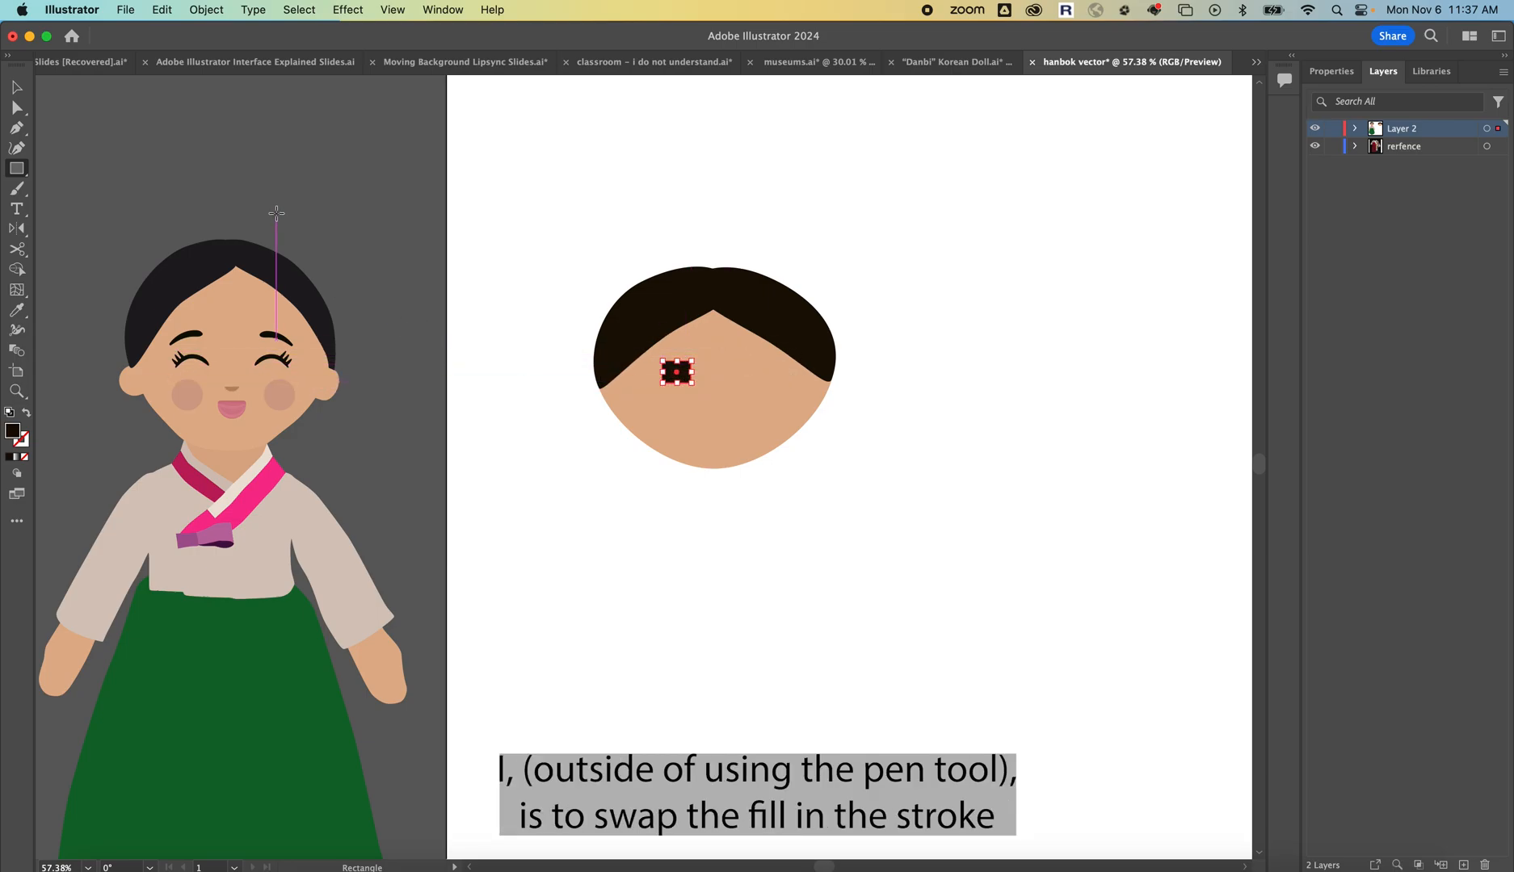
click(26, 413)
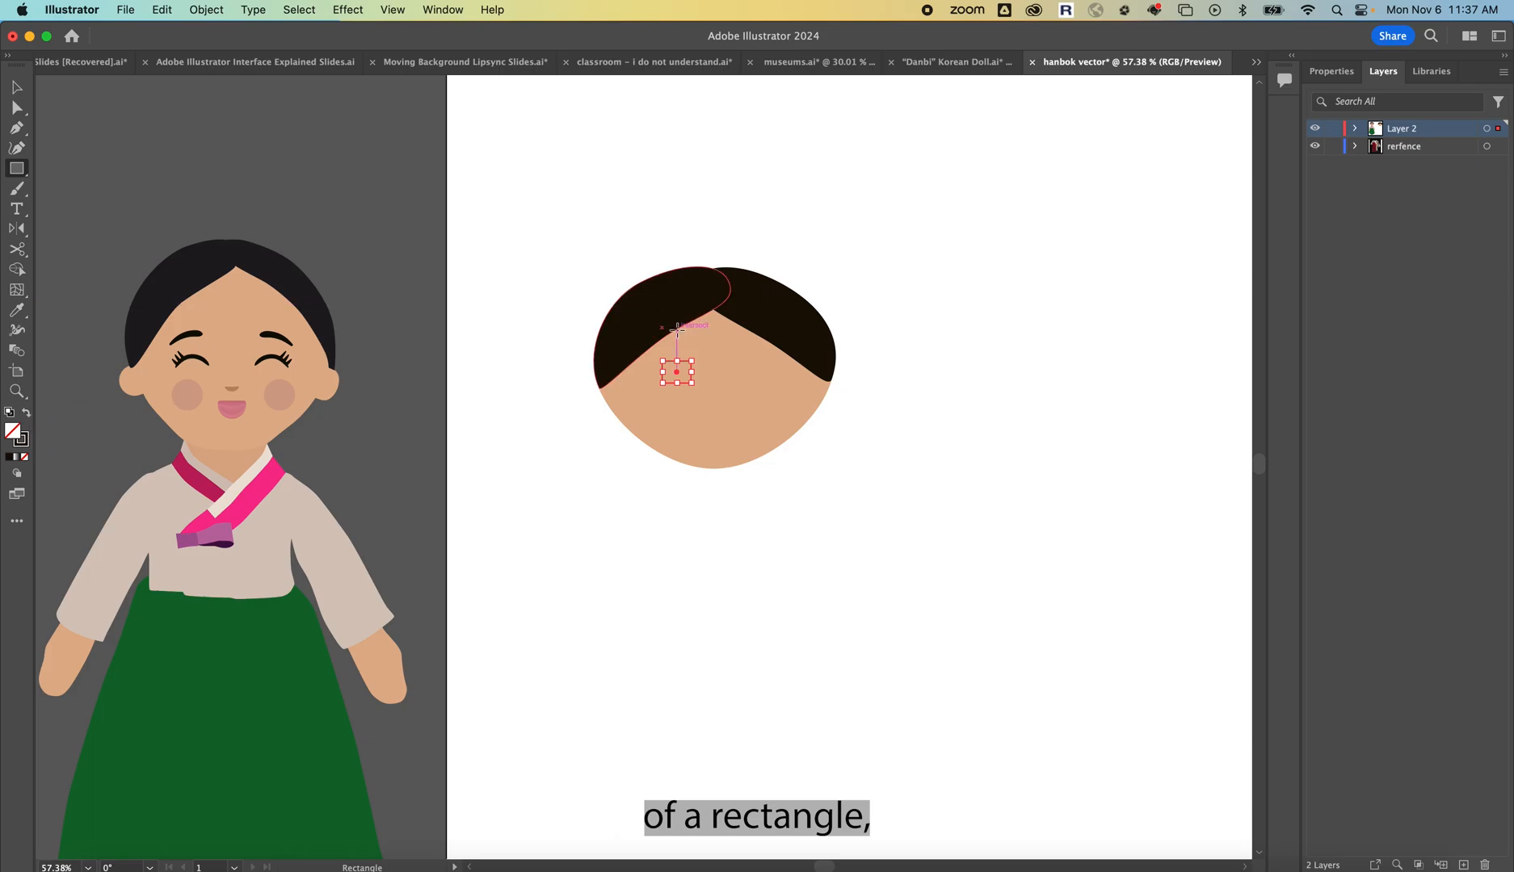
Round the eye rectangle's two upper corners together to the maximum so its top becomes a semicircle
scroll(686, 375, up, 6)
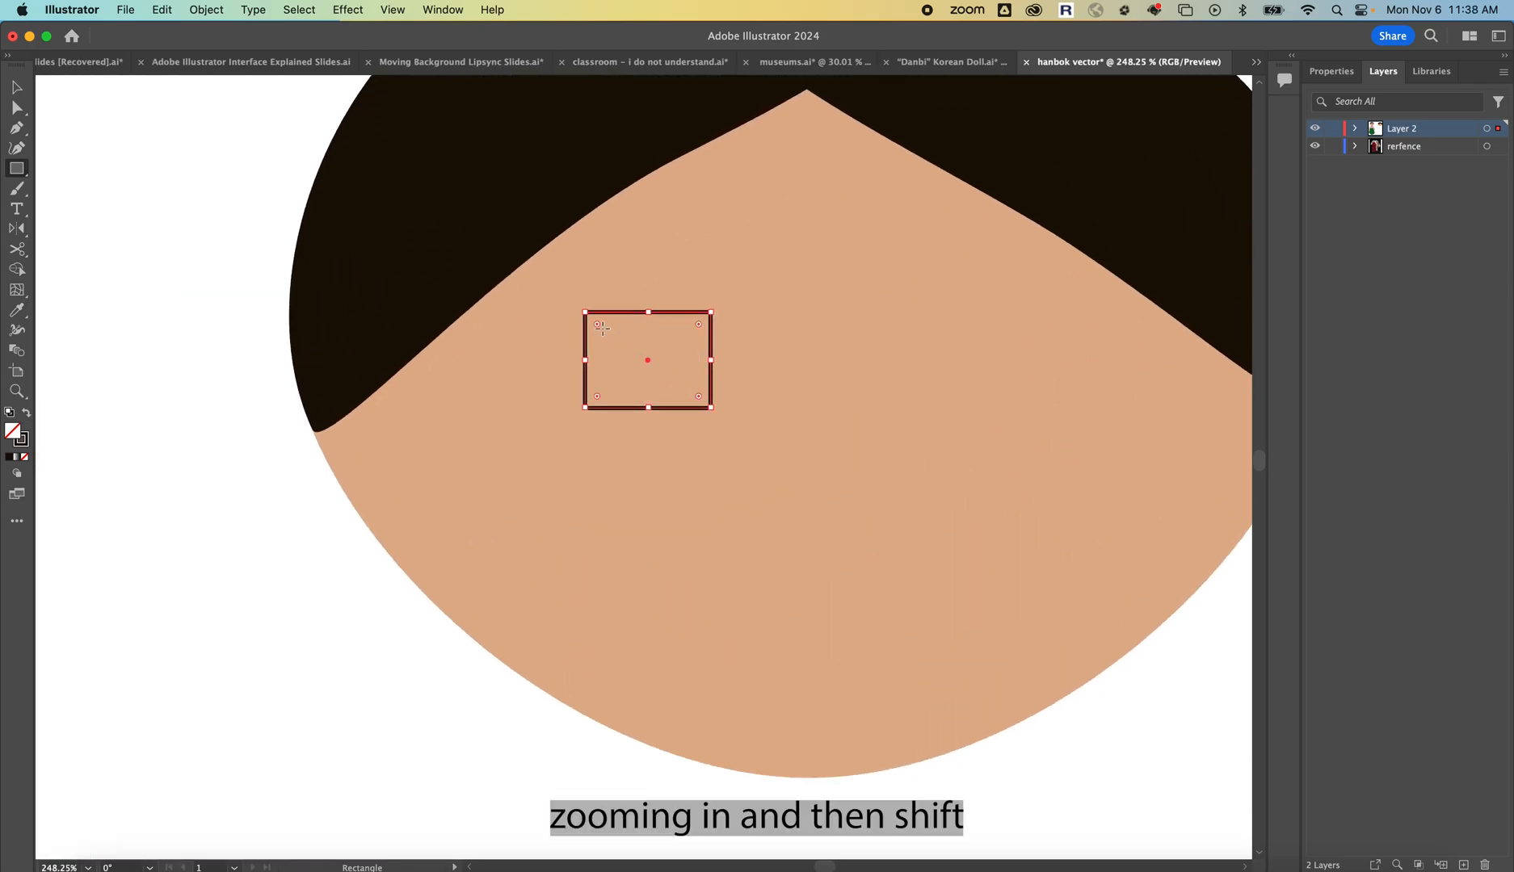
shift+click(597, 324)
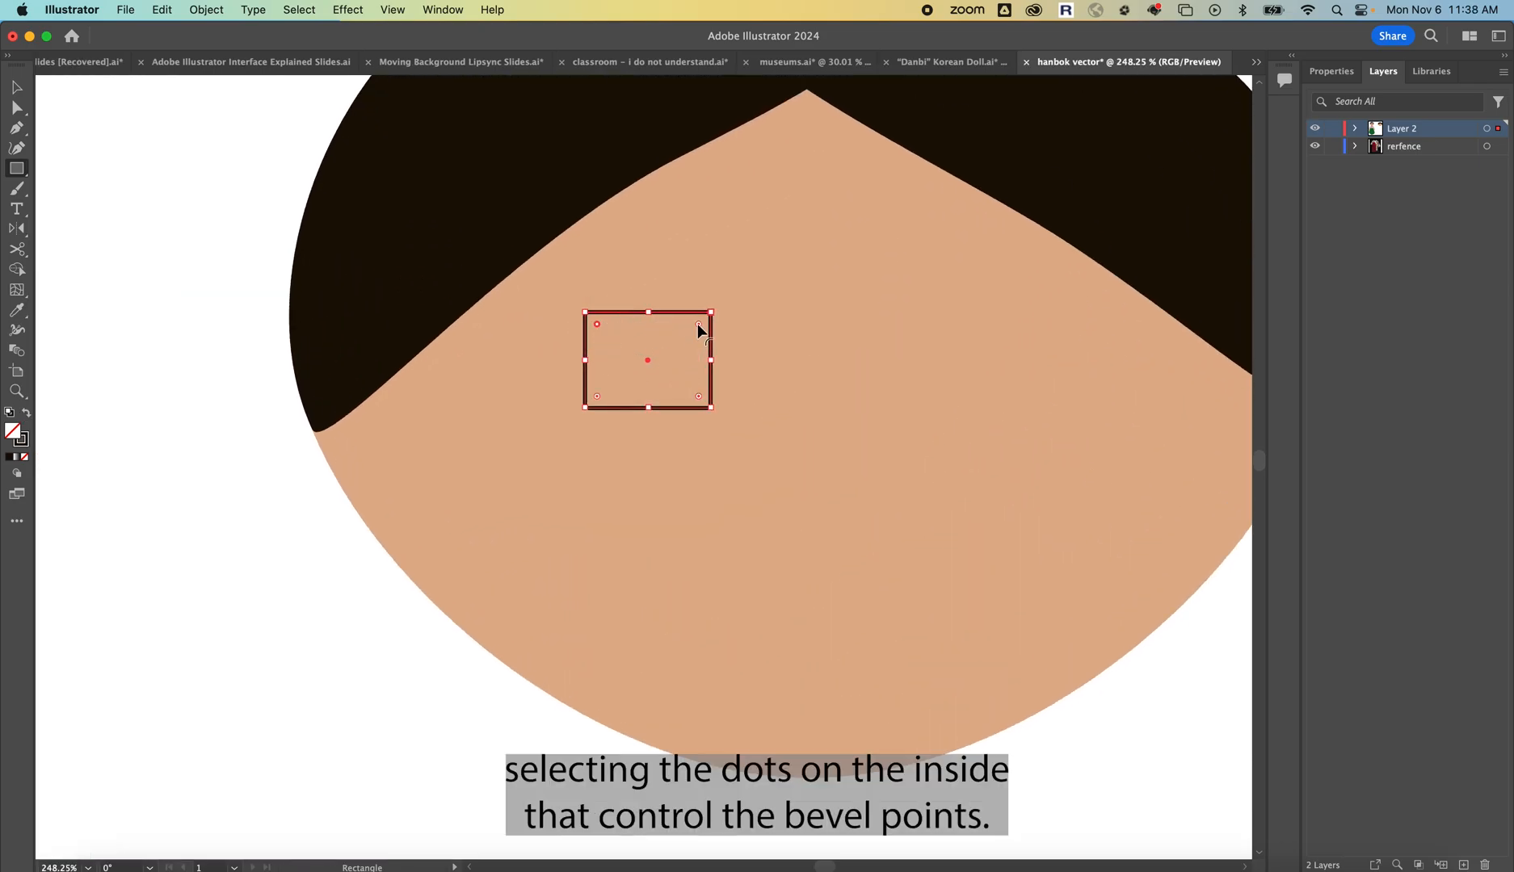
shift+click(699, 325)
drag(699, 324, 631, 423)
scroll(629, 418, down, 3)
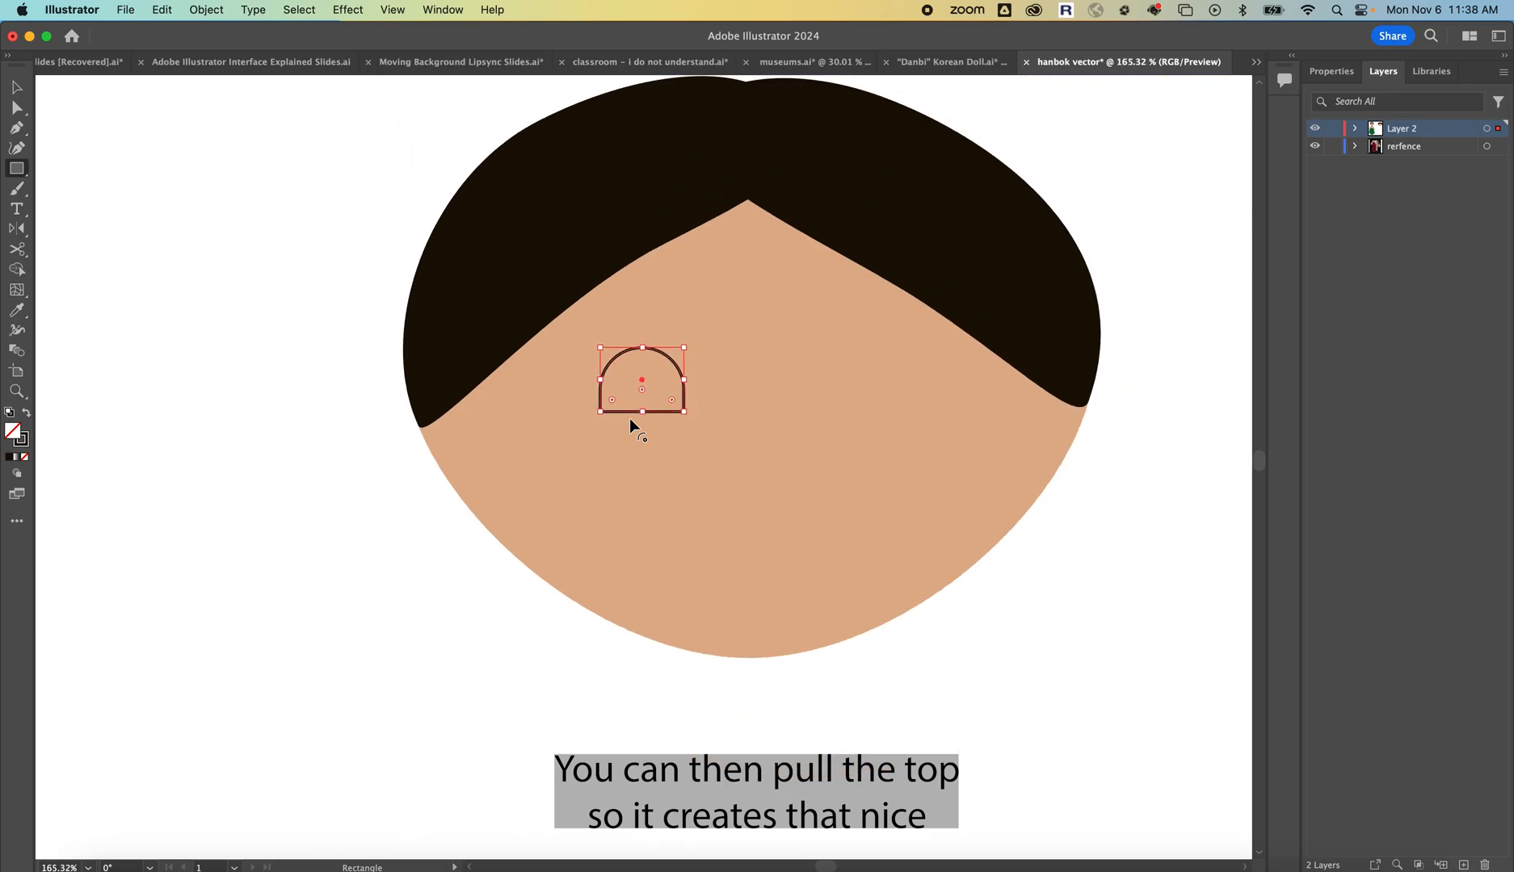
scroll(629, 418, down, 4)
scroll(631, 414, up, 6)
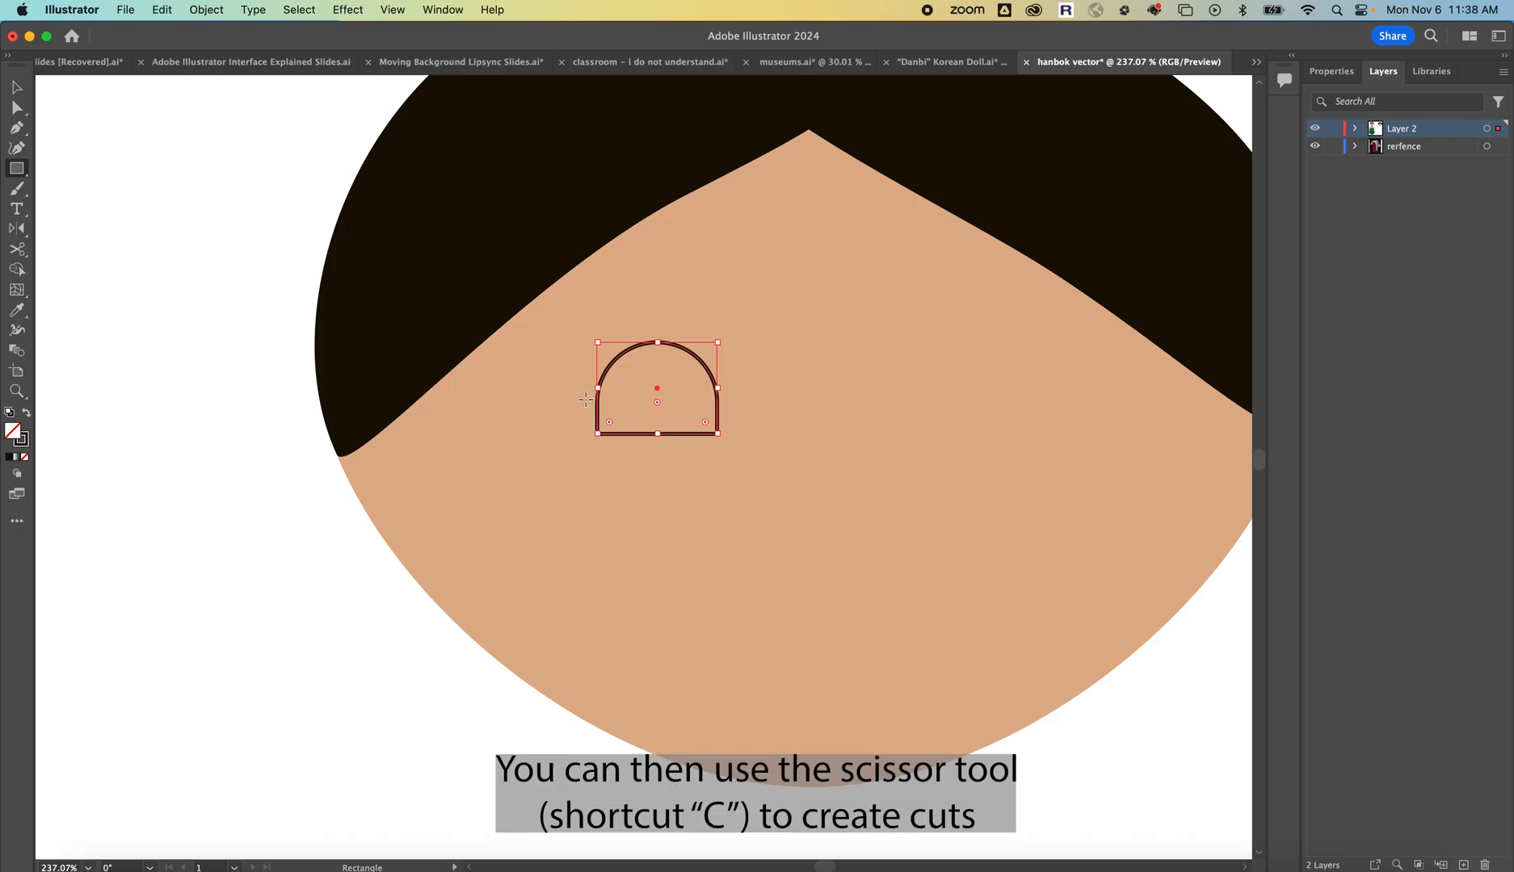
Cut the eye outline on both sides with the Scissors tool and delete the lower part, leaving the upper arc
key(c)
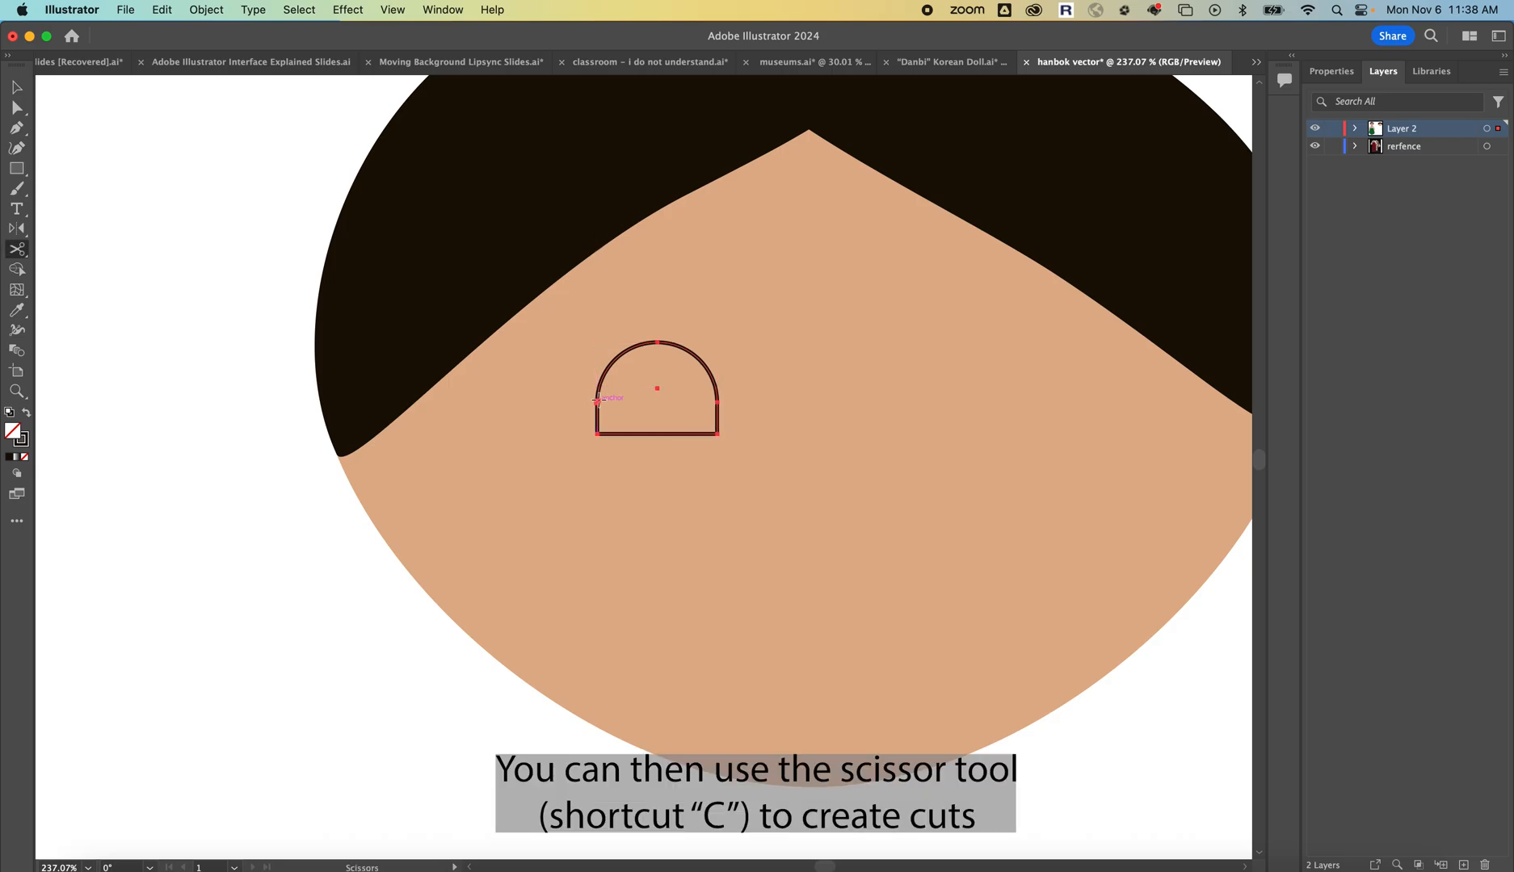
click(597, 392)
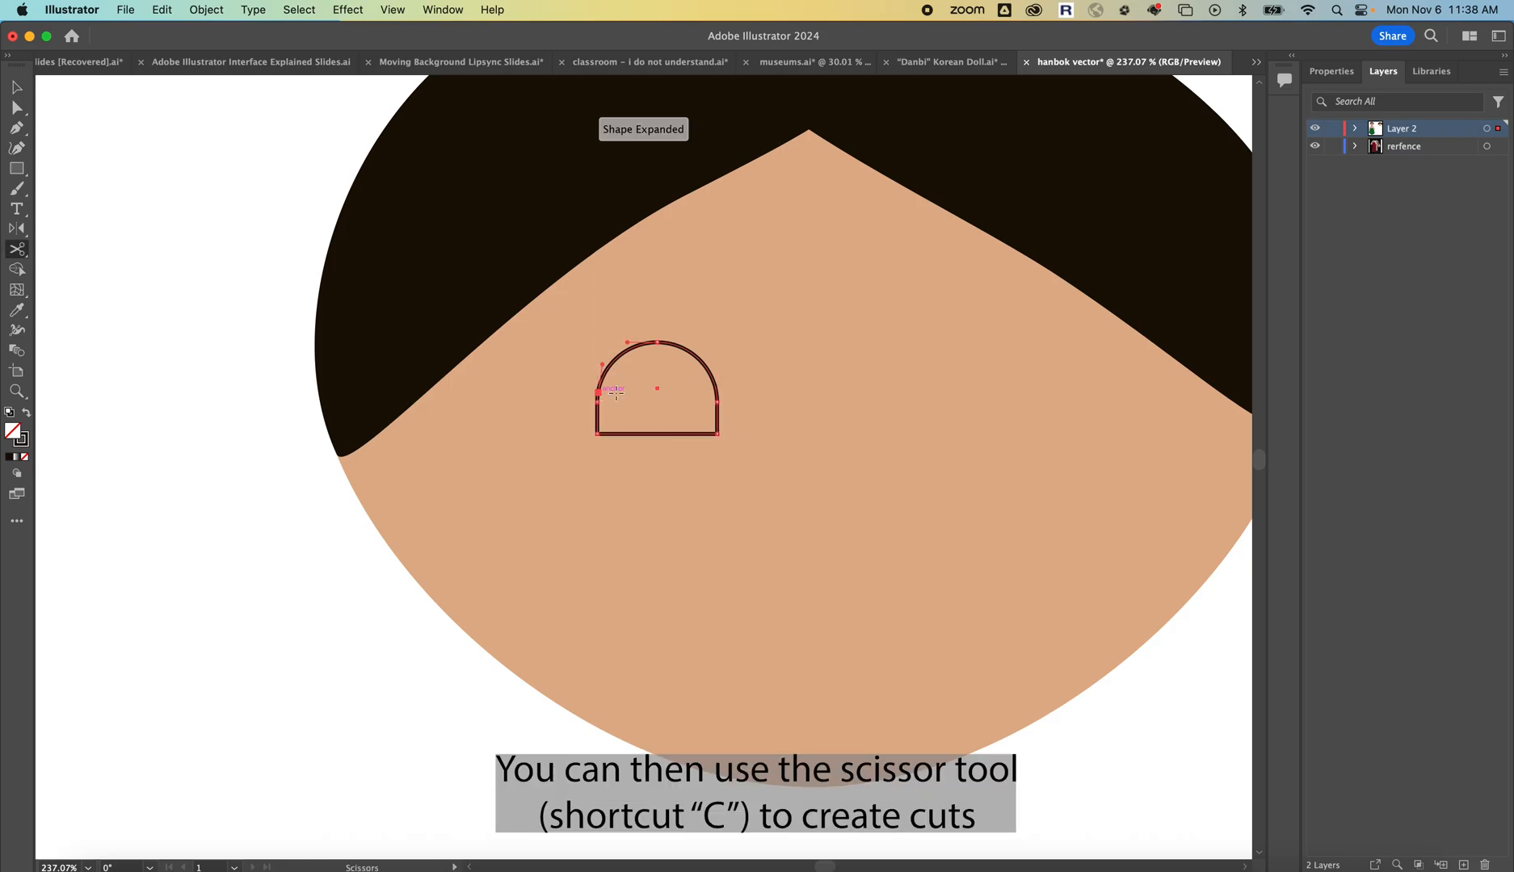
click(717, 391)
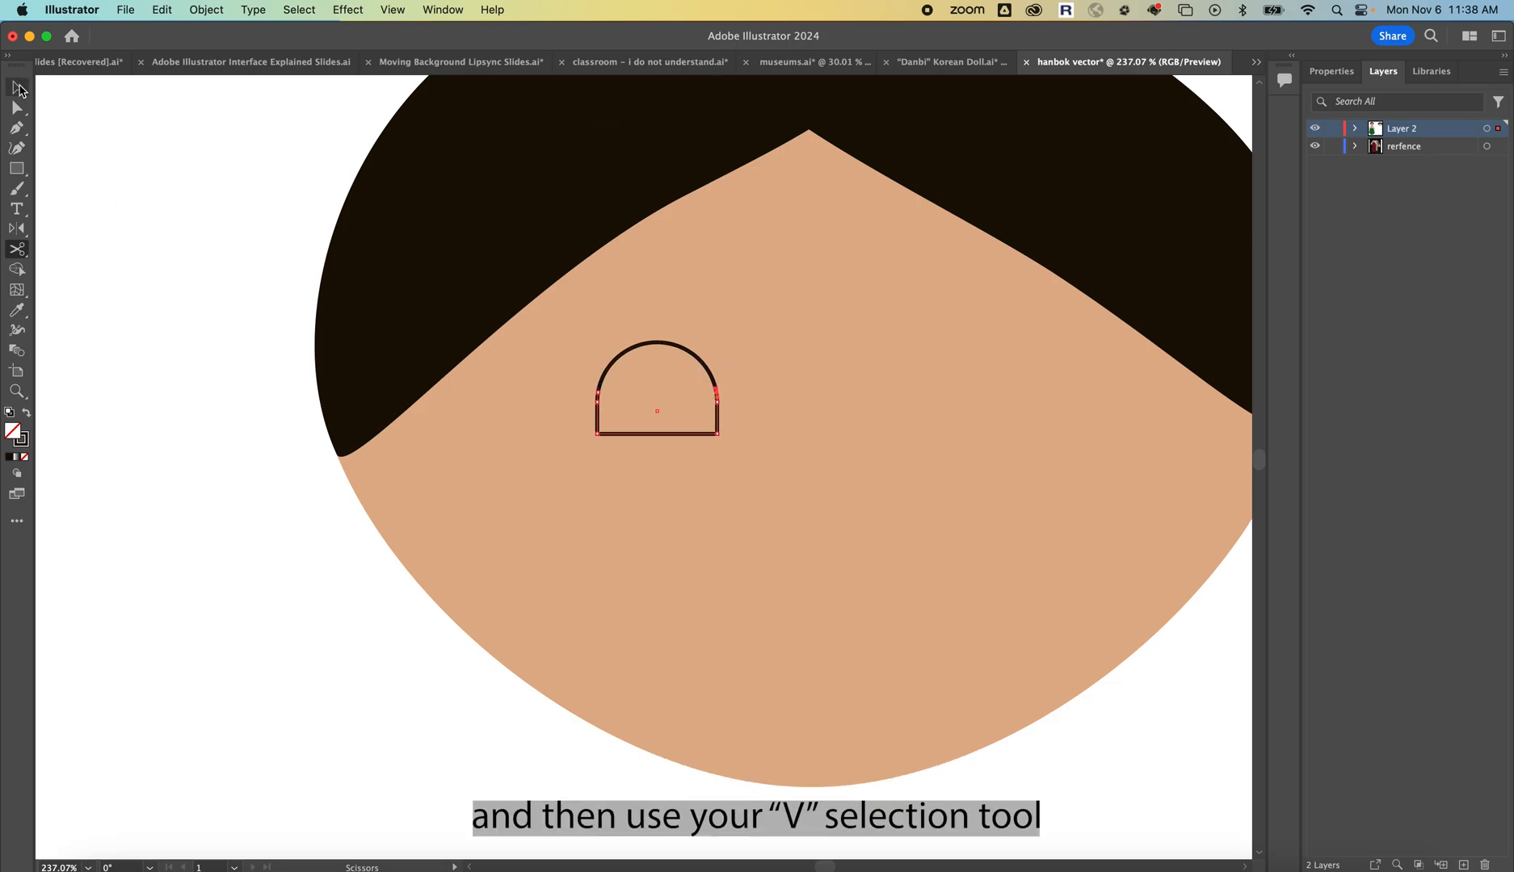
click(18, 89)
click(635, 430)
key(Delete)
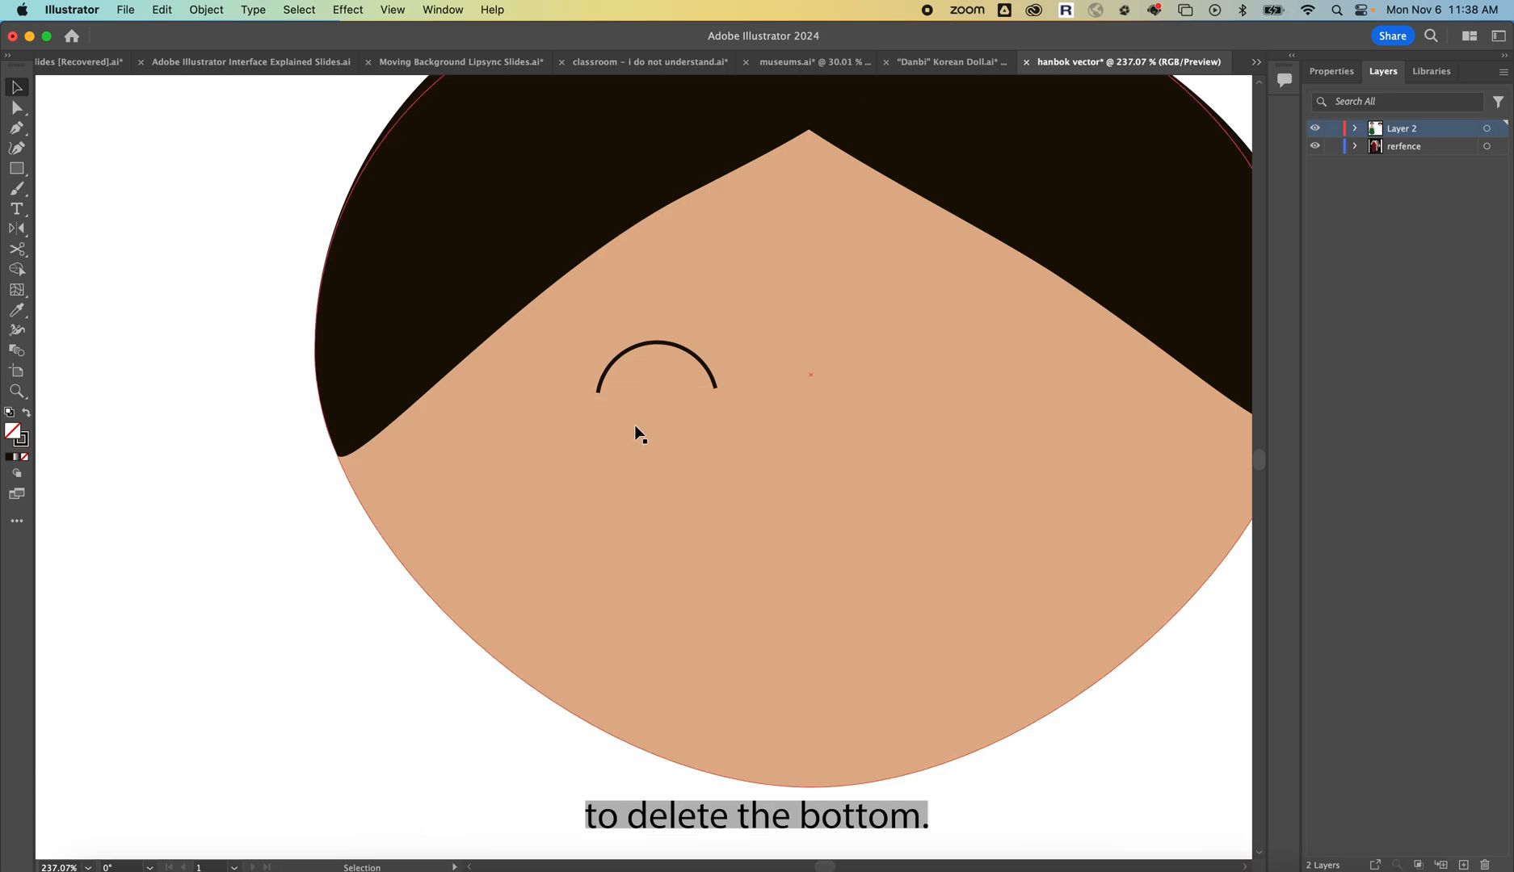
Widen the eye arc's stroke at its centre with the Width tool to about 5.8 pt, tapering toward the ends
click(657, 341)
scroll(657, 341, down, 4)
drag(677, 349, 668, 349)
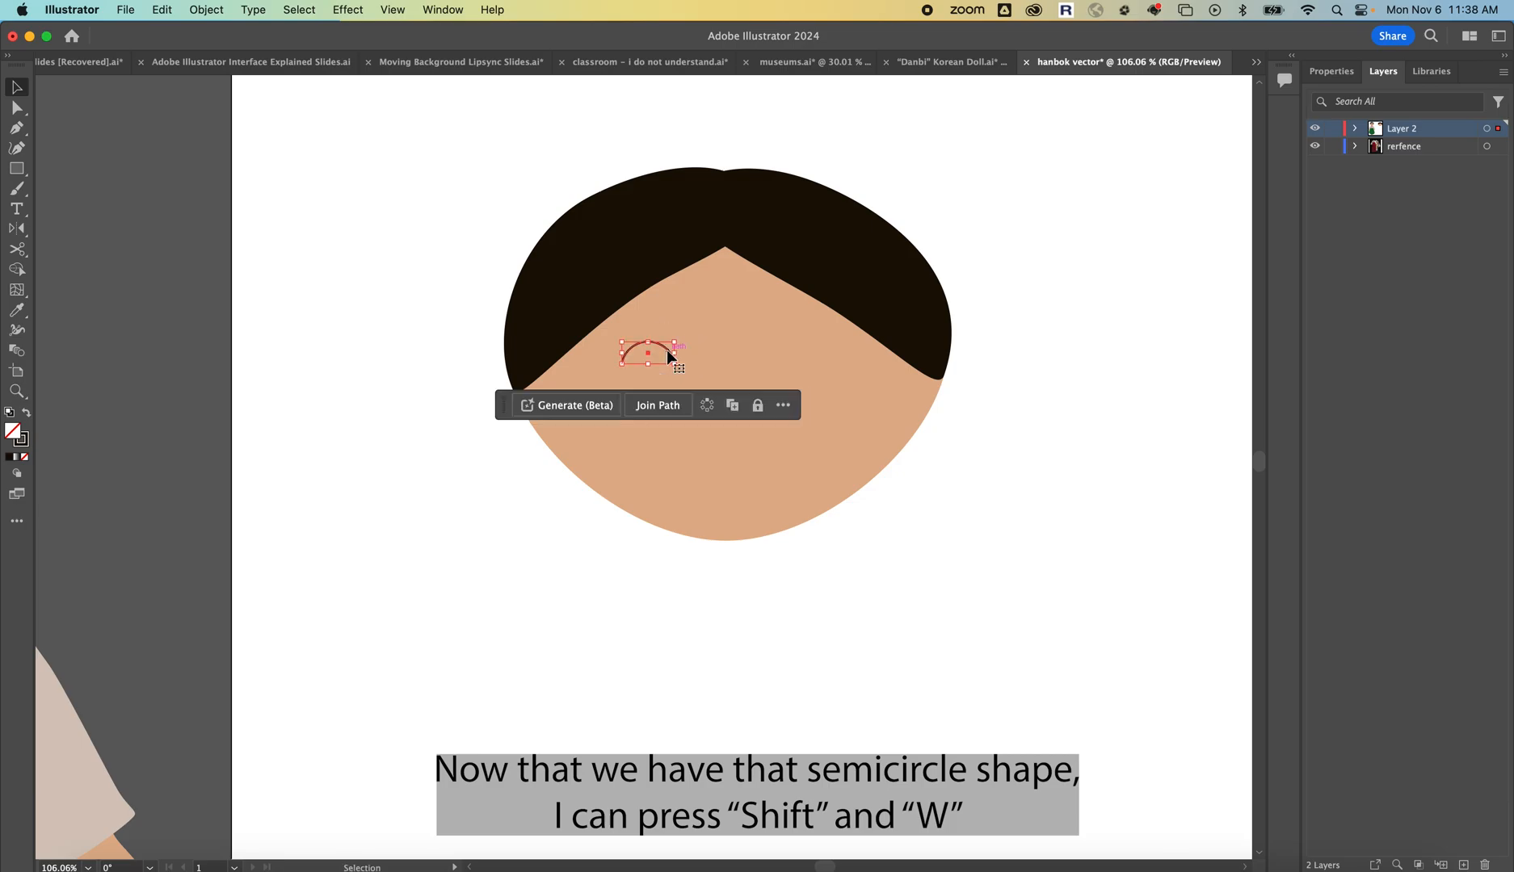
key(shift+w)
scroll(668, 350, up, 4)
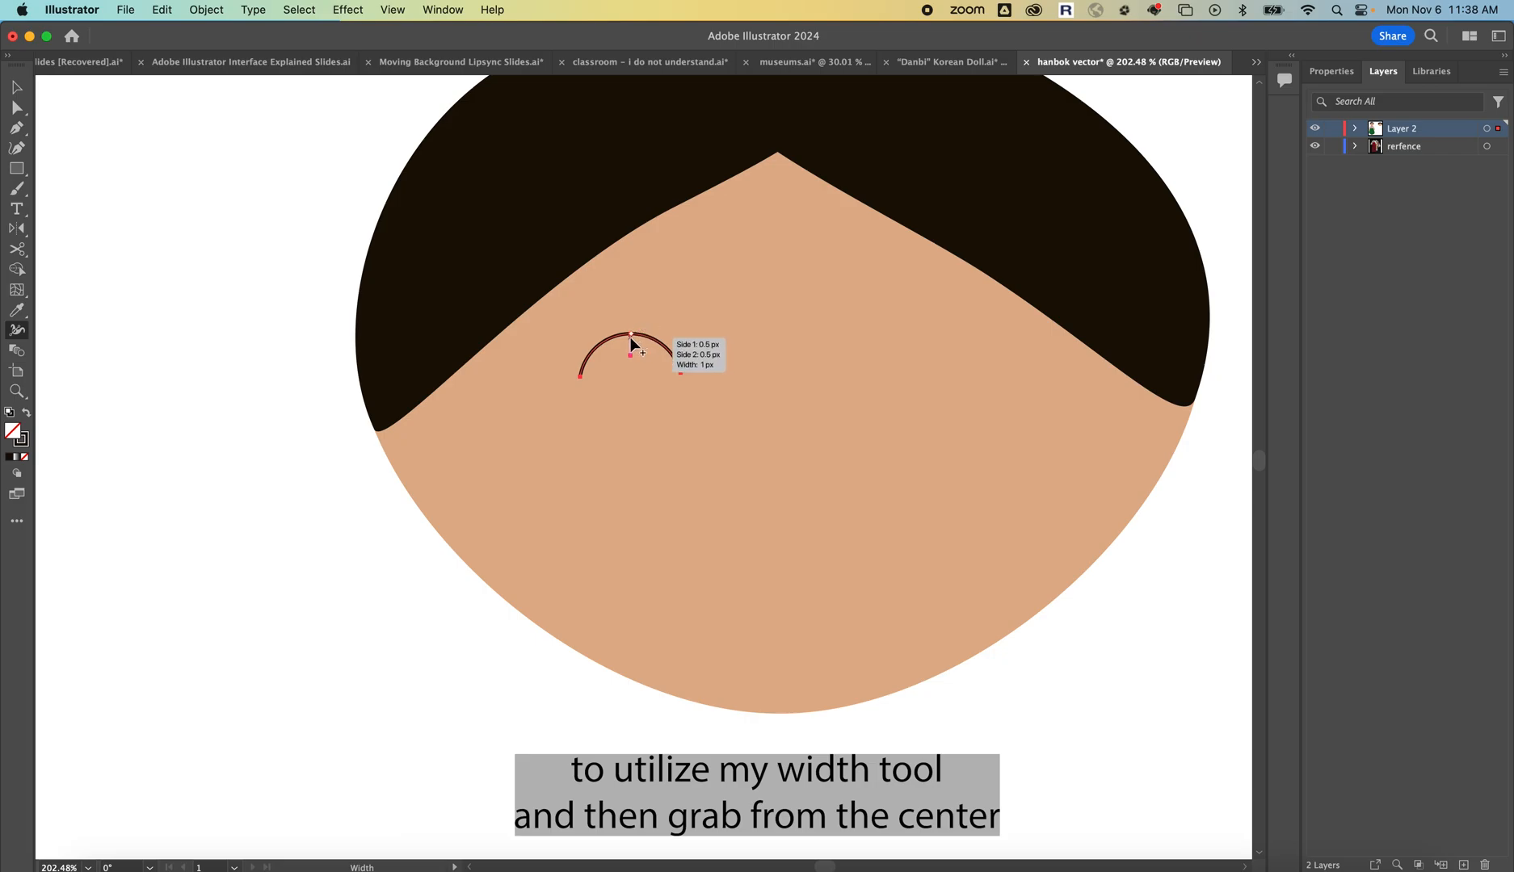
drag(632, 334, 631, 342)
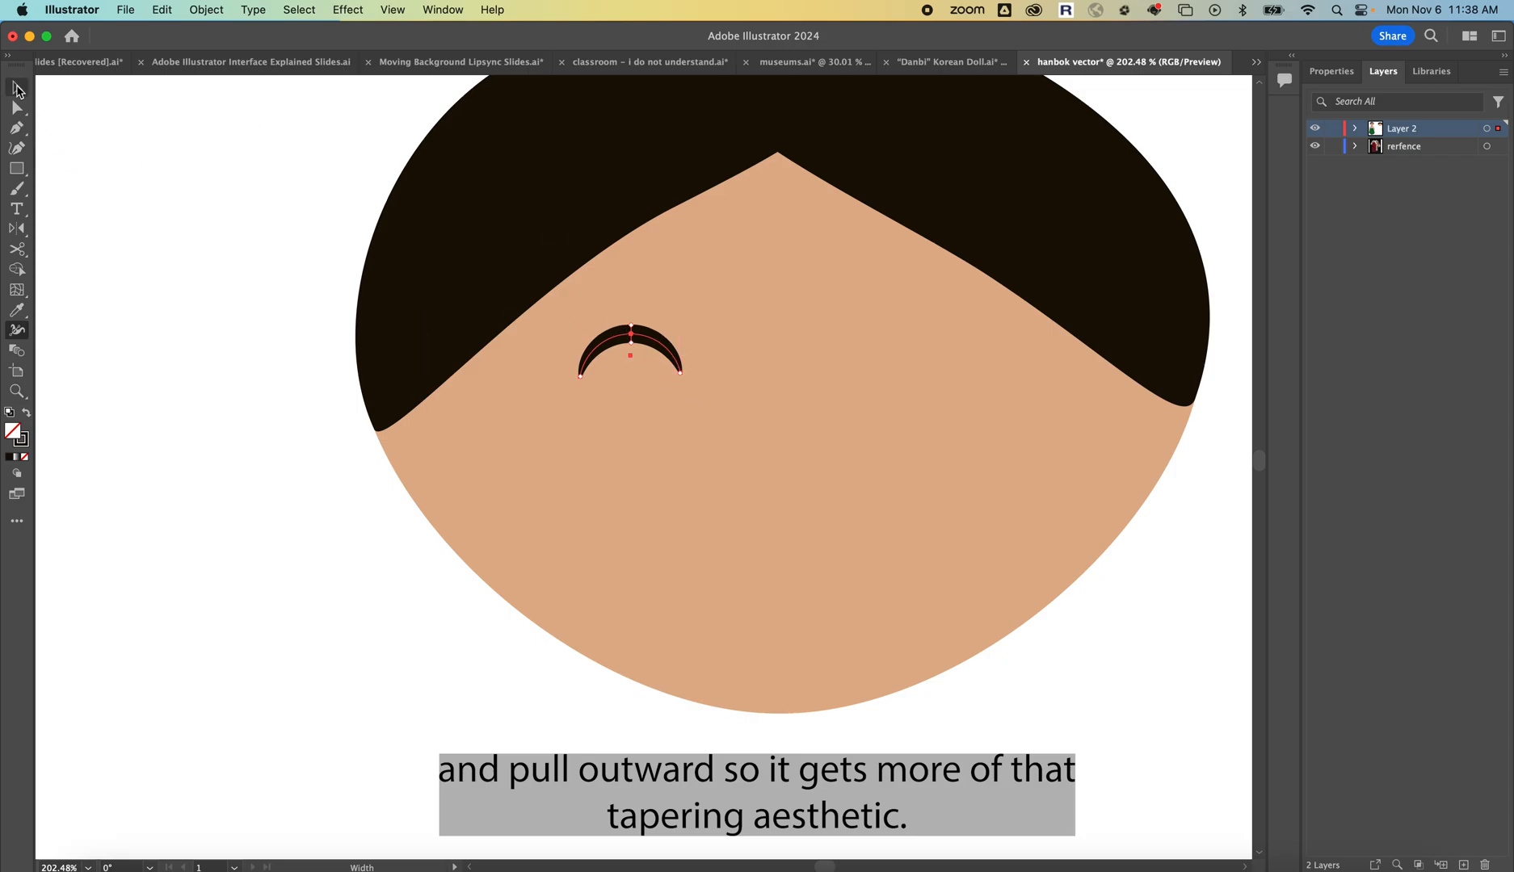
Give the eye arc's stroke a round cap and round corners, and deselect it
click(1336, 74)
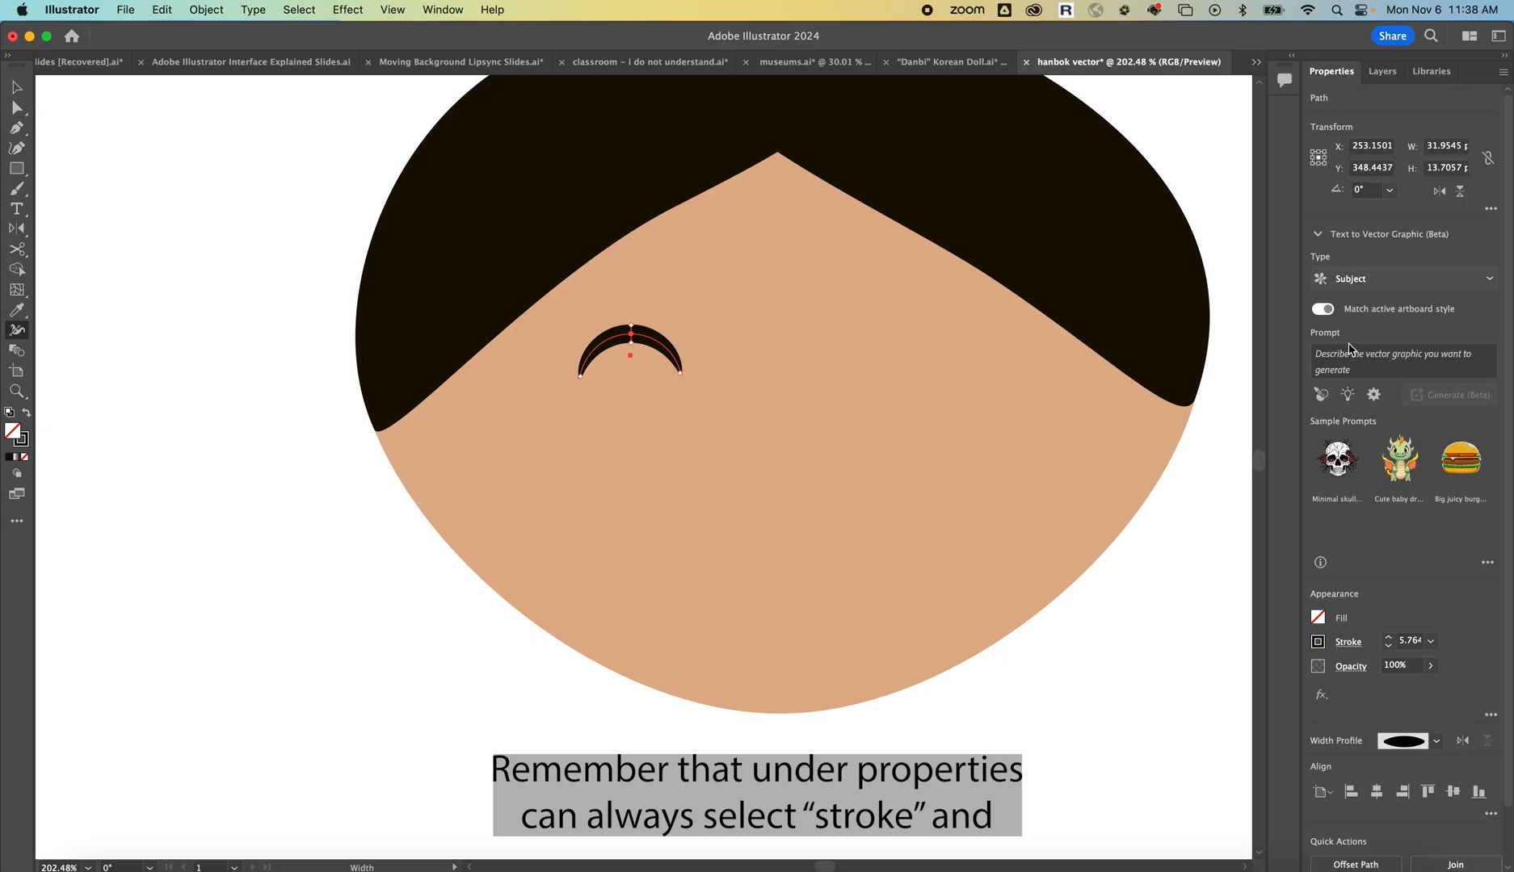
click(1349, 643)
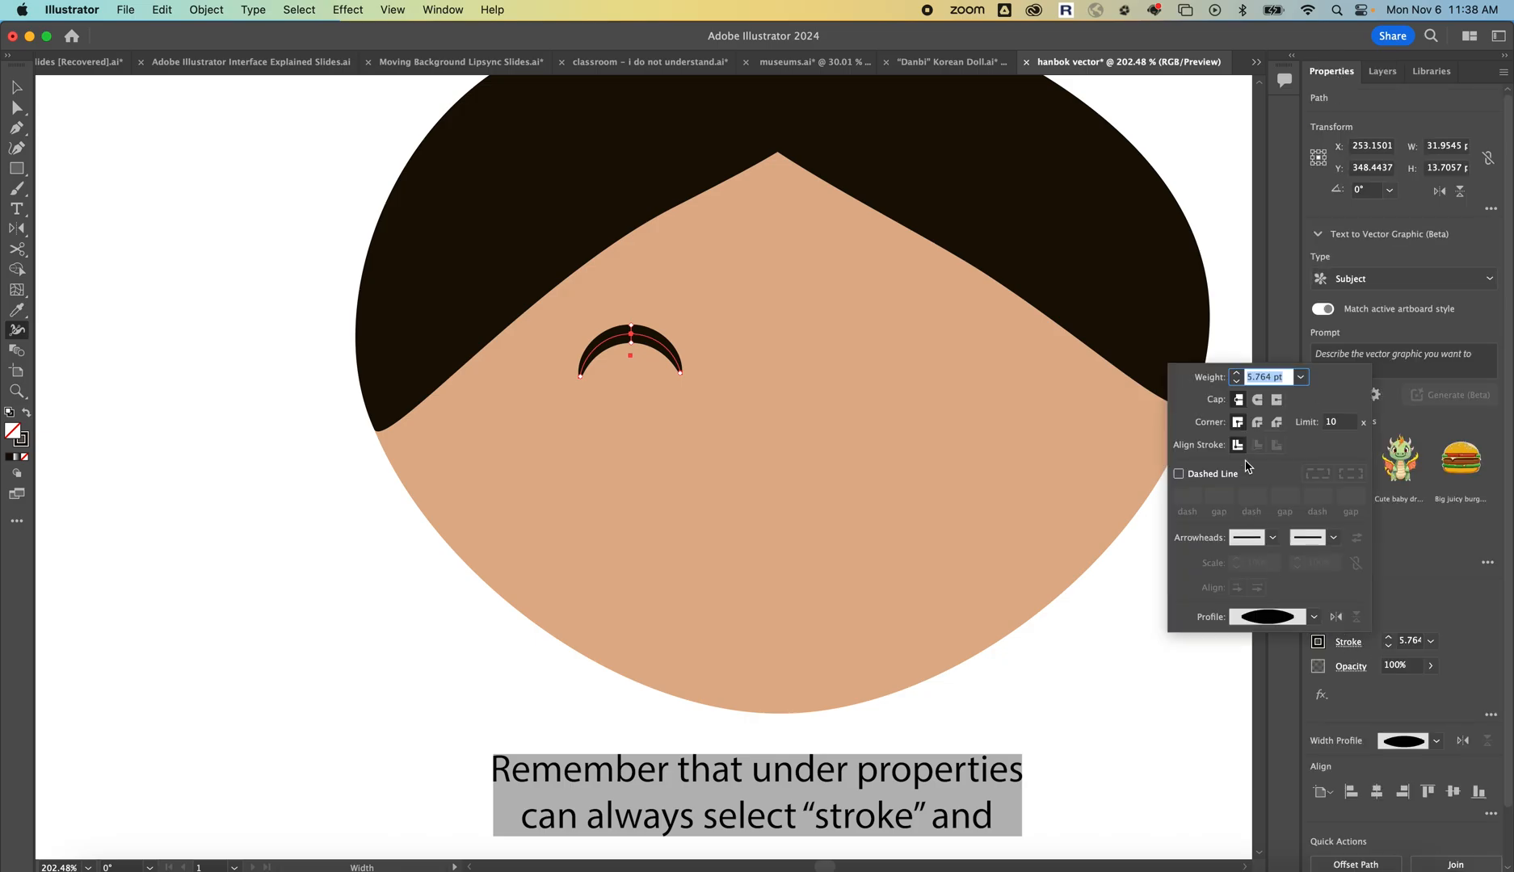
click(1258, 401)
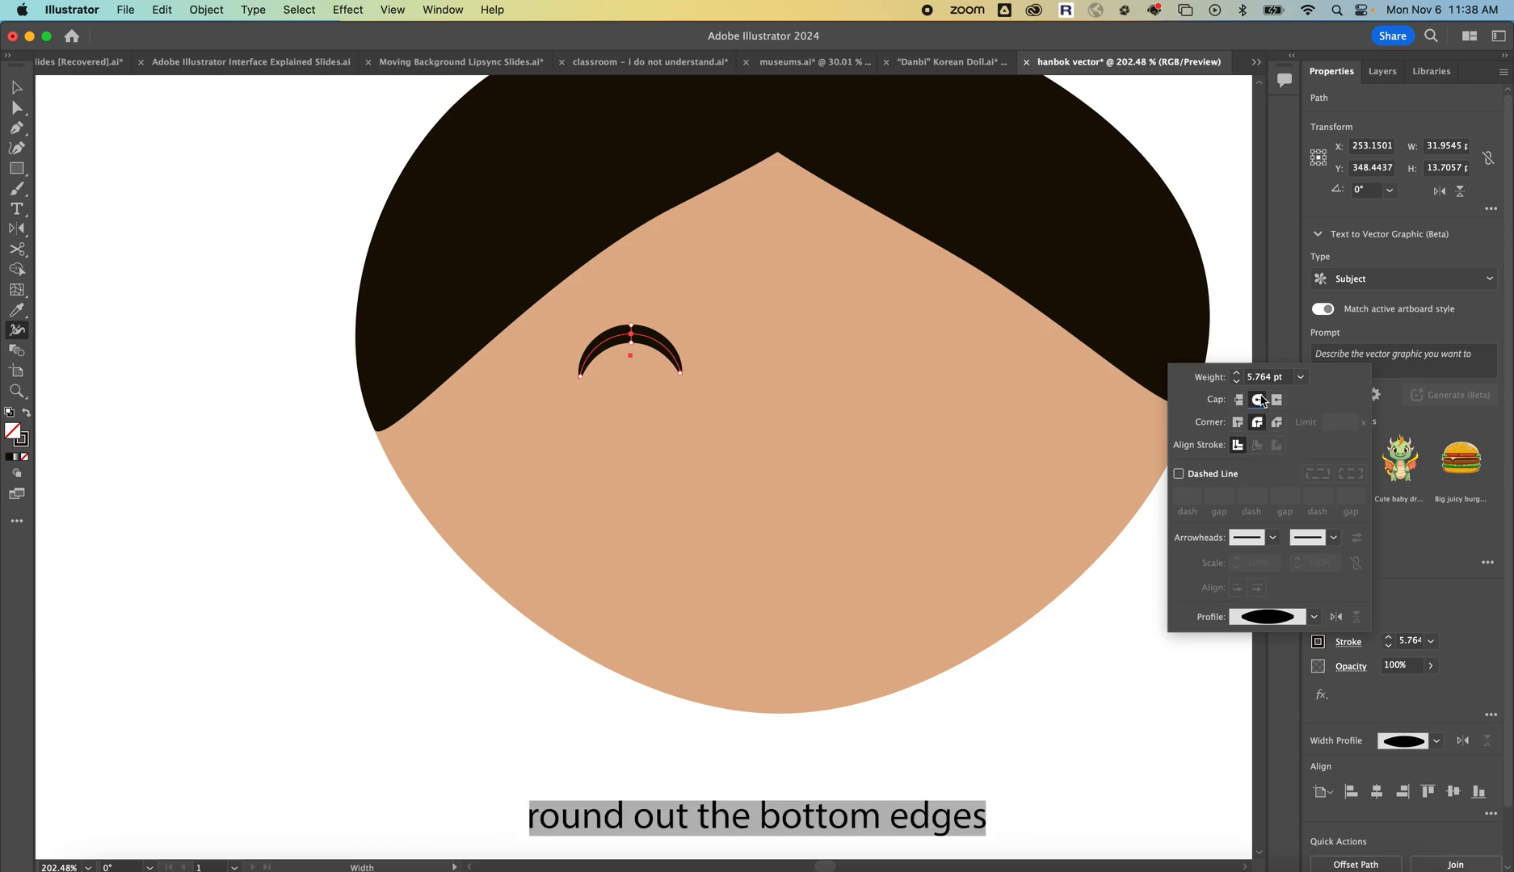
click(17, 87)
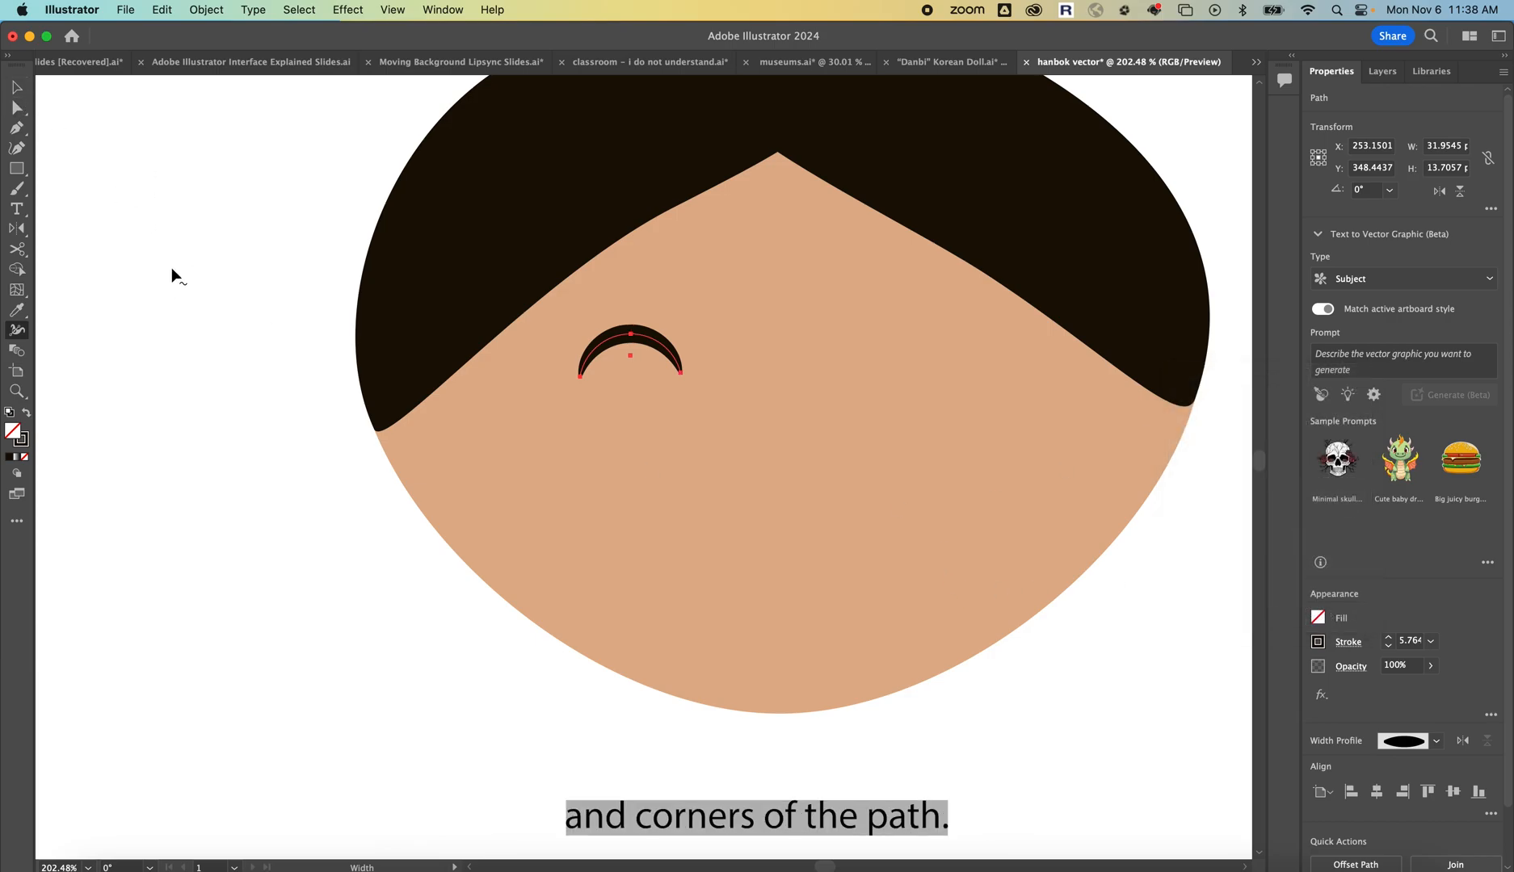
click(17, 87)
click(268, 349)
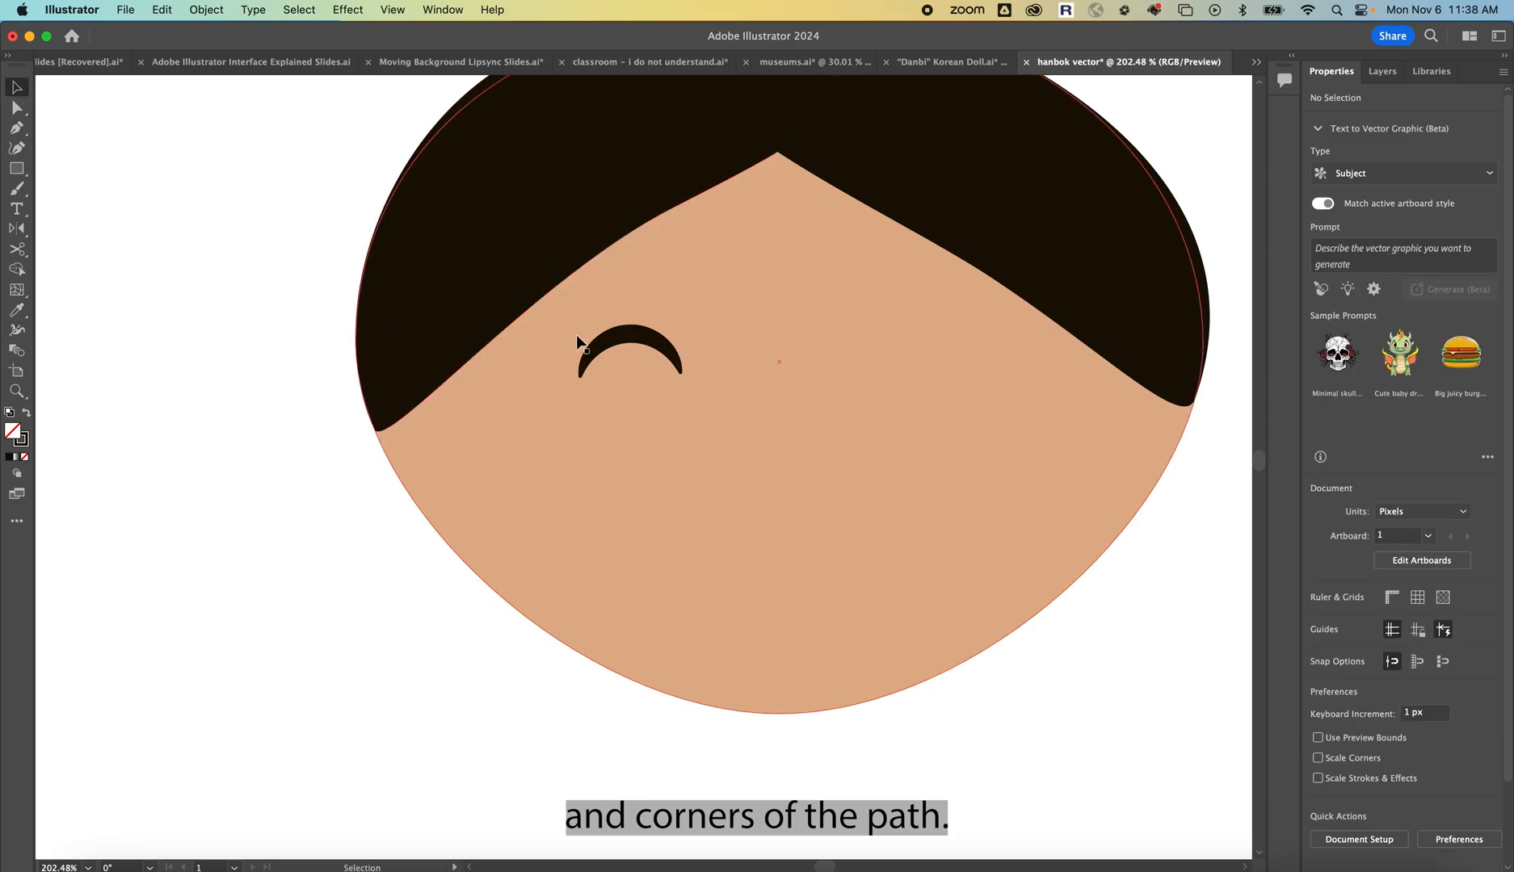
Flatten the eye arc to about 9.7 px high and place a duplicate on the right side of the face
click(626, 339)
drag(630, 333, 630, 347)
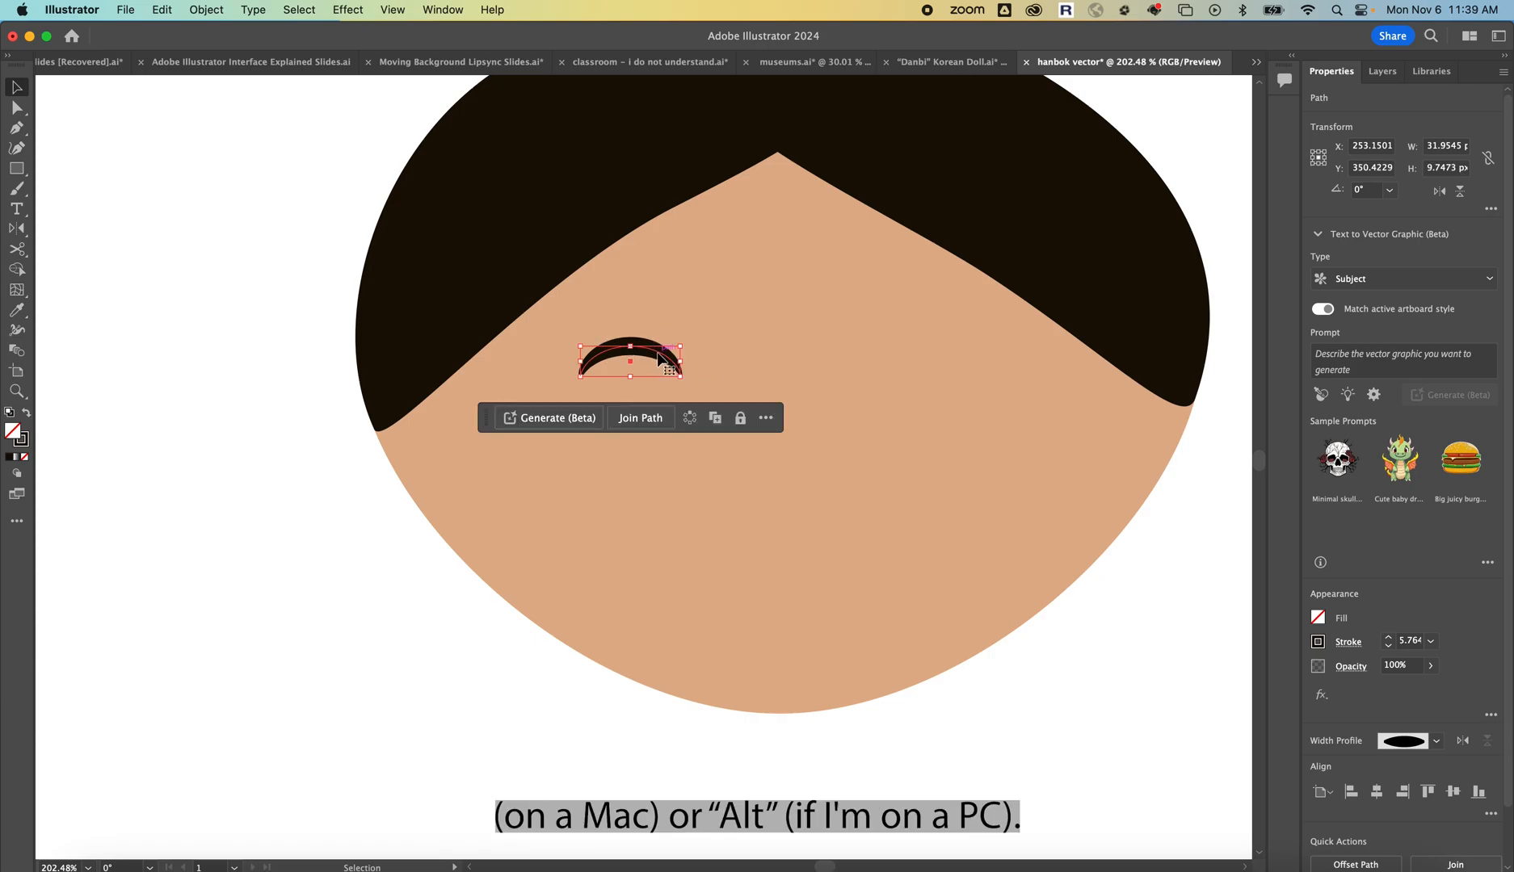
drag(659, 354, 926, 362)
scroll(765, 441, down, 3)
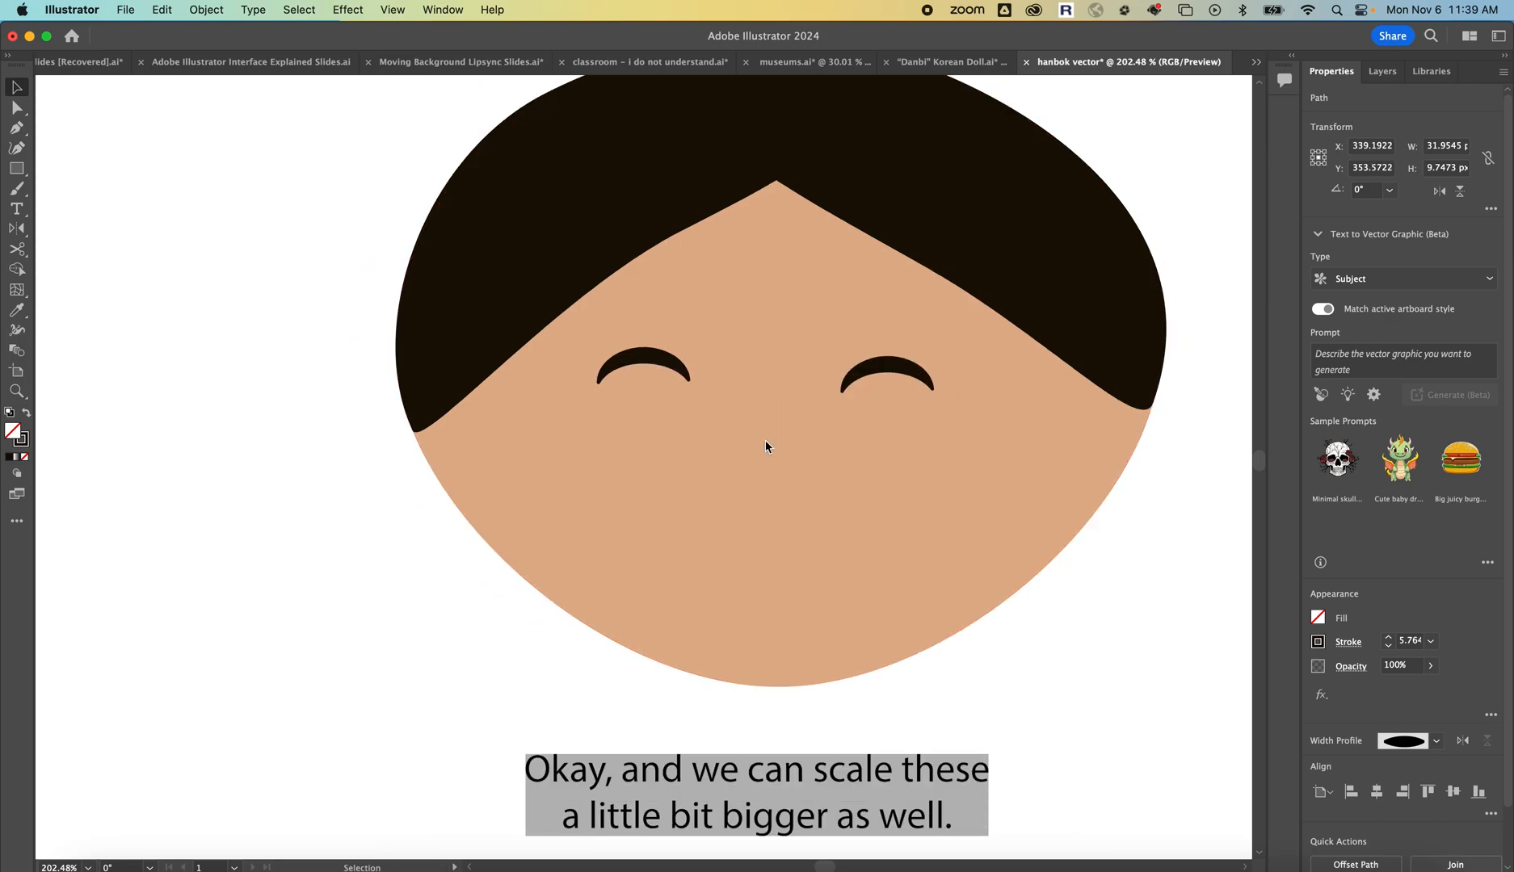
click(458, 780)
scroll(525, 686, down, 3)
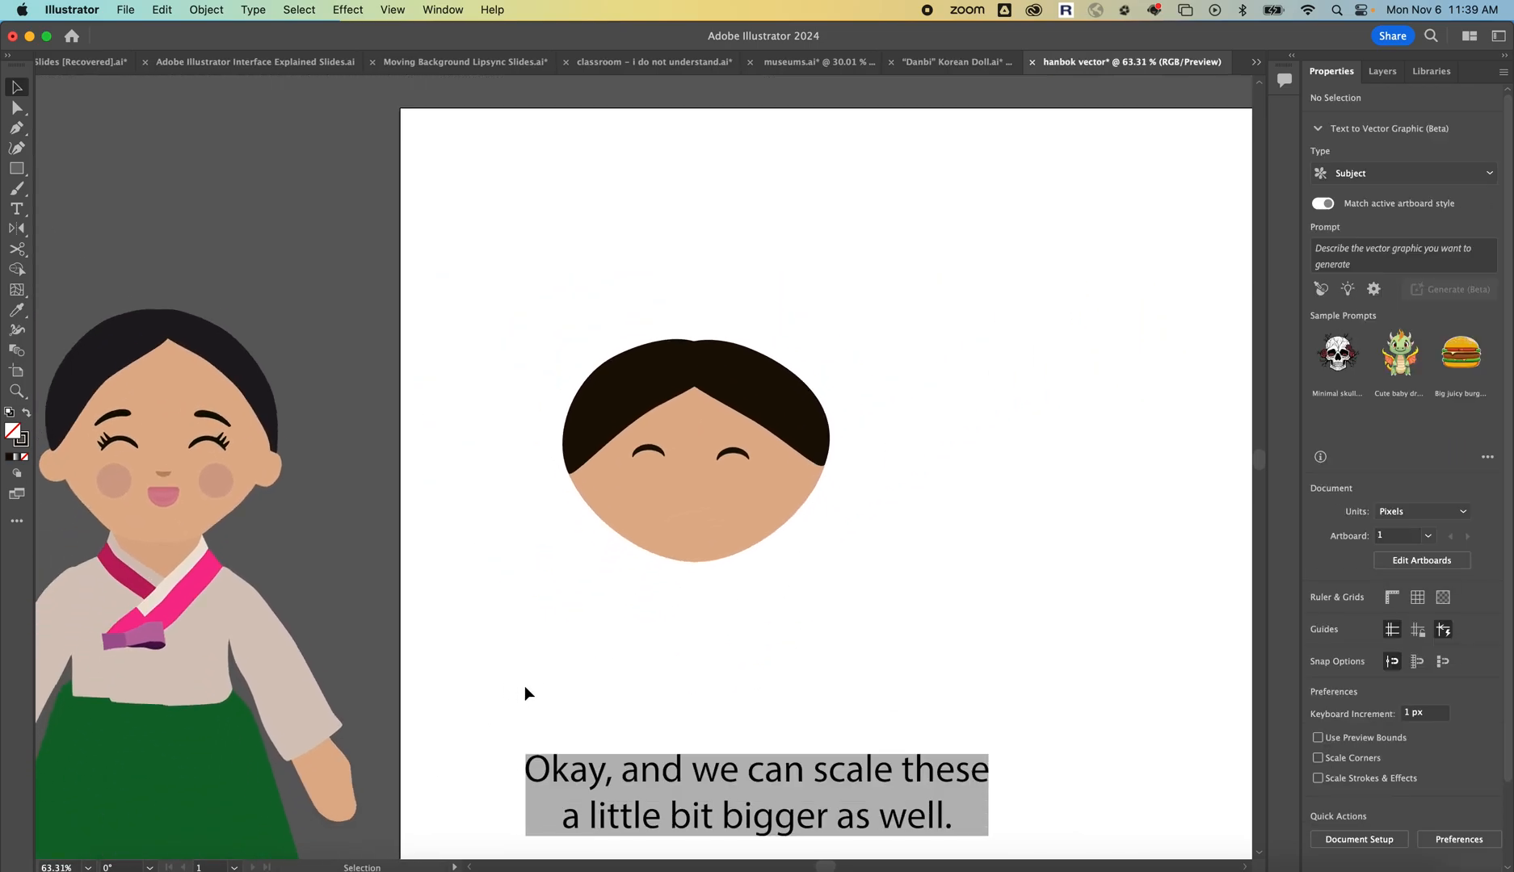
scroll(677, 549, up, 5)
click(663, 359)
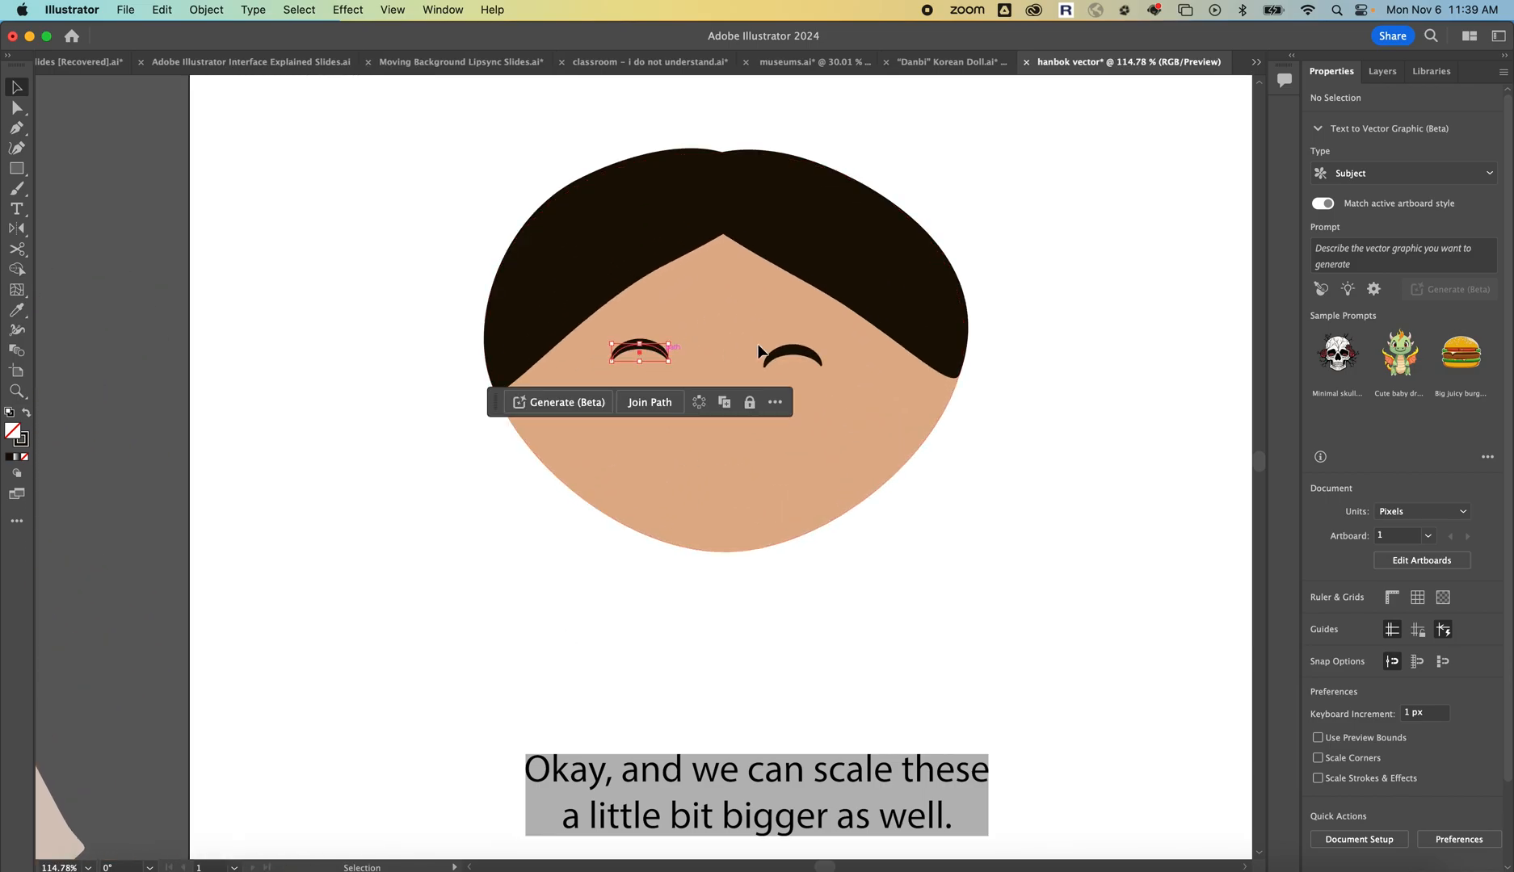
shift+click(796, 353)
click(838, 329)
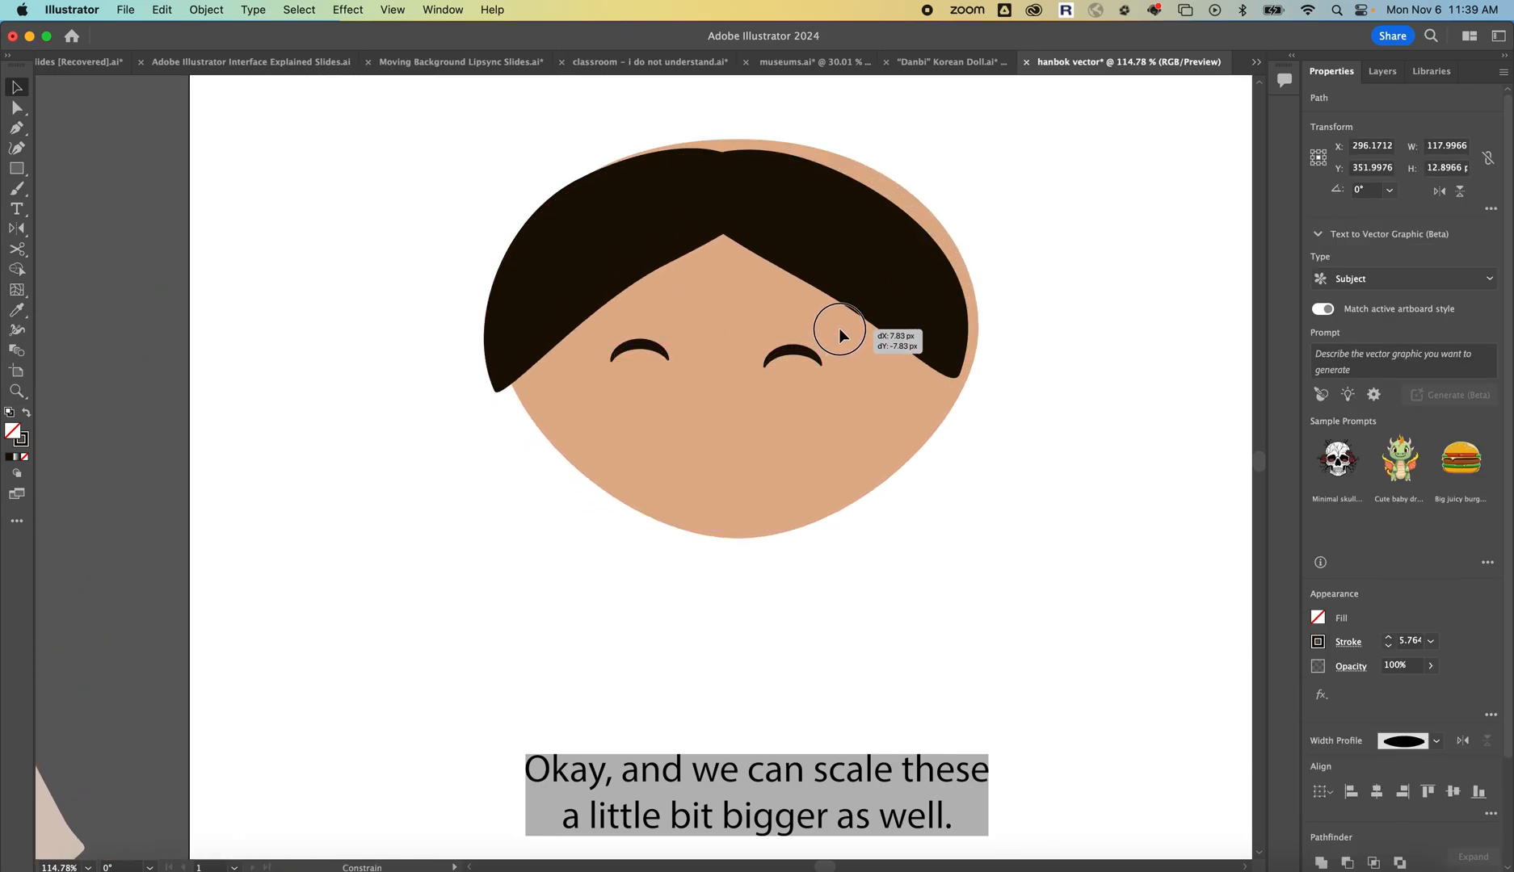
key(v)
Enlarge both eye arcs together to about 162 px overall width and align them vertically by their top edges
click(640, 349)
shift+click(812, 353)
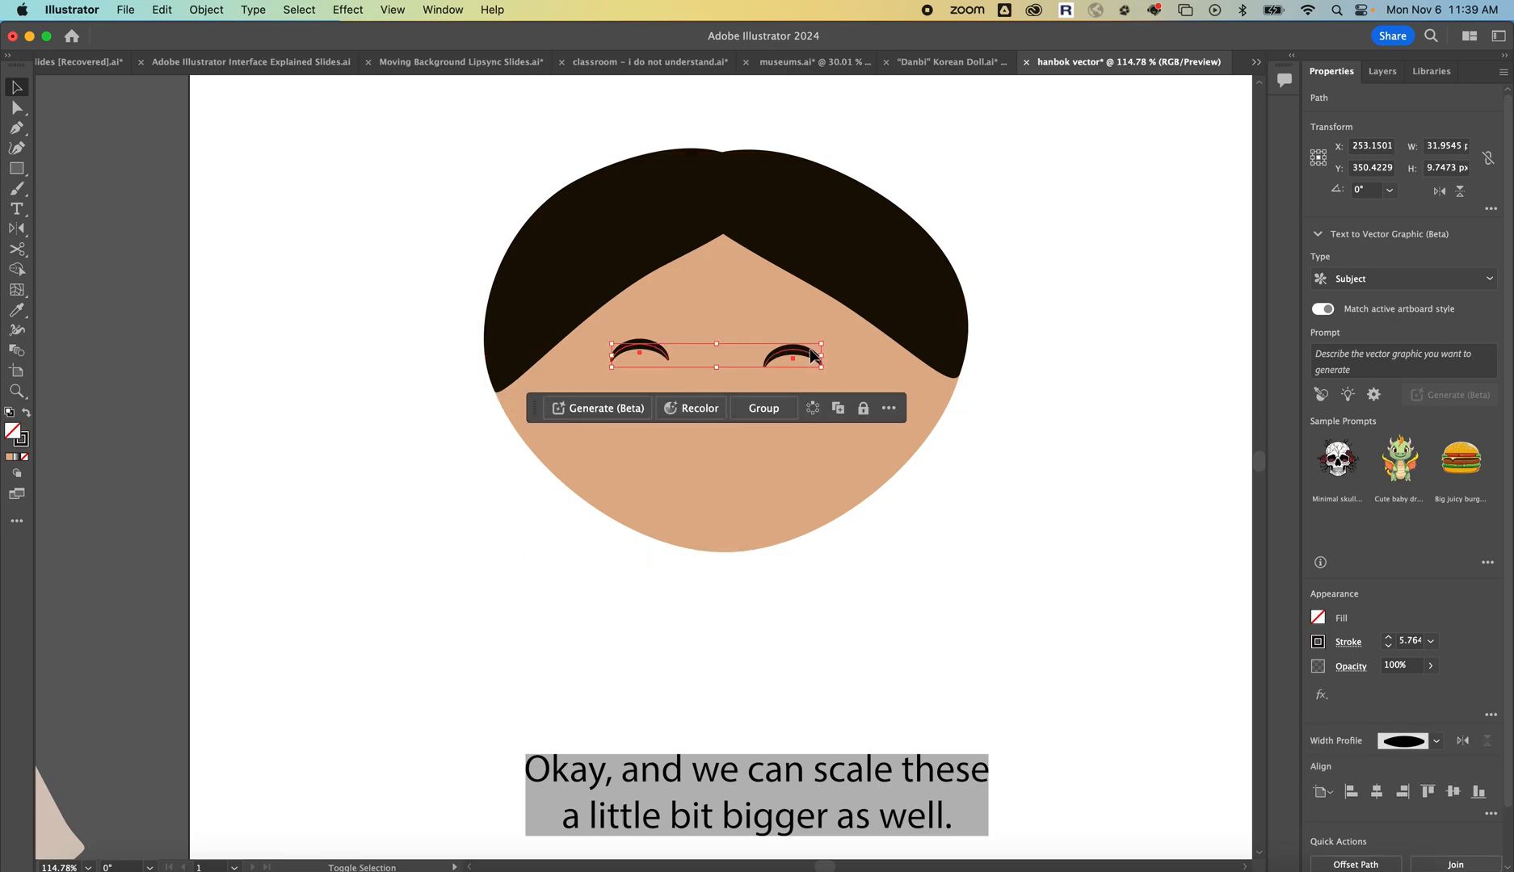
drag(820, 345, 866, 343)
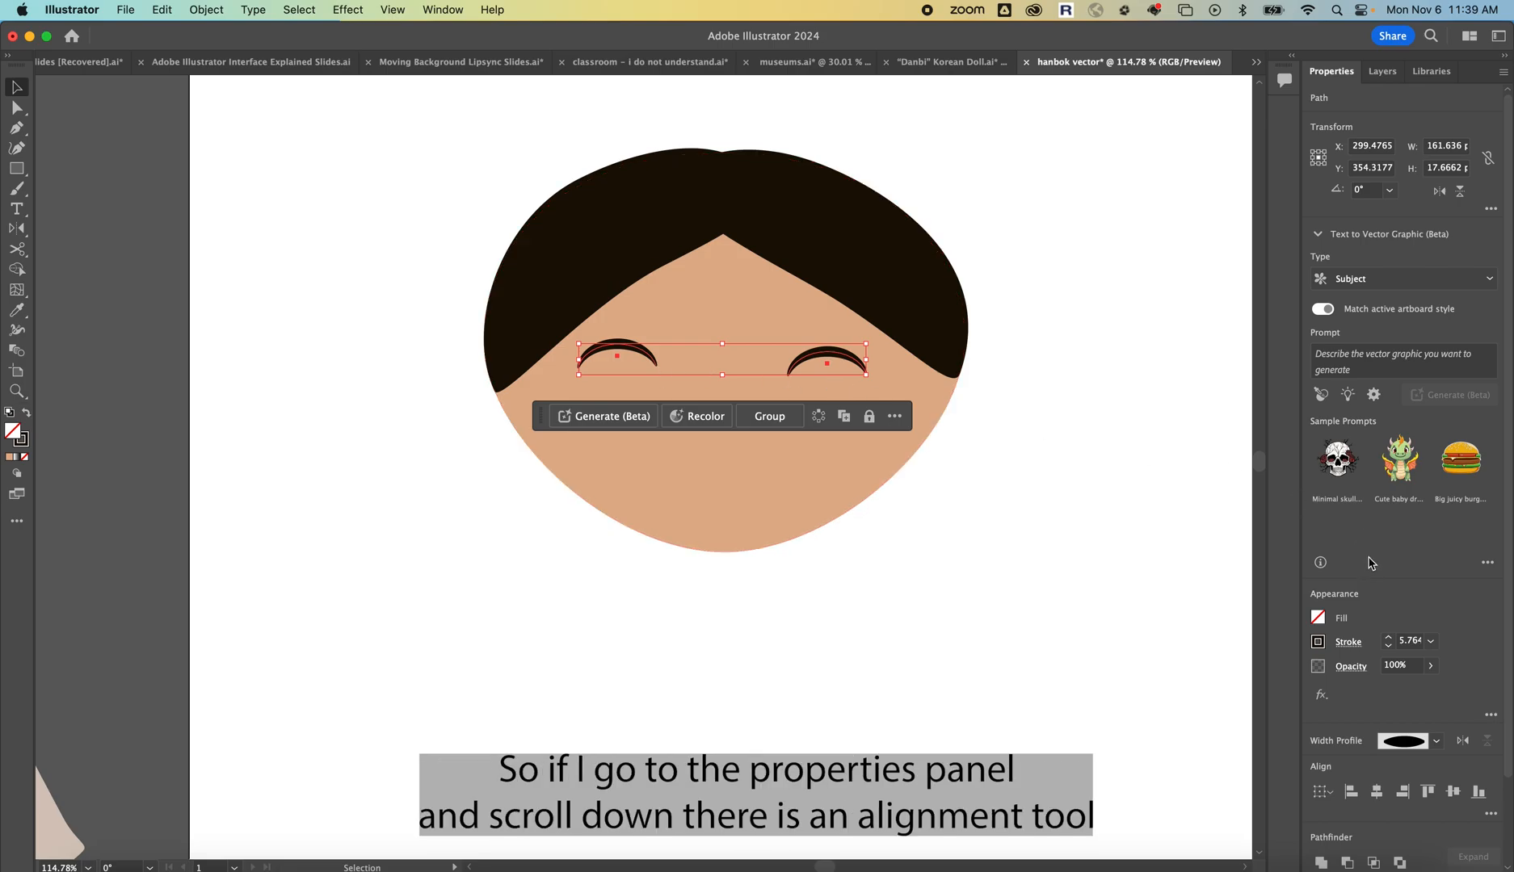
scroll(1434, 554, down, 3)
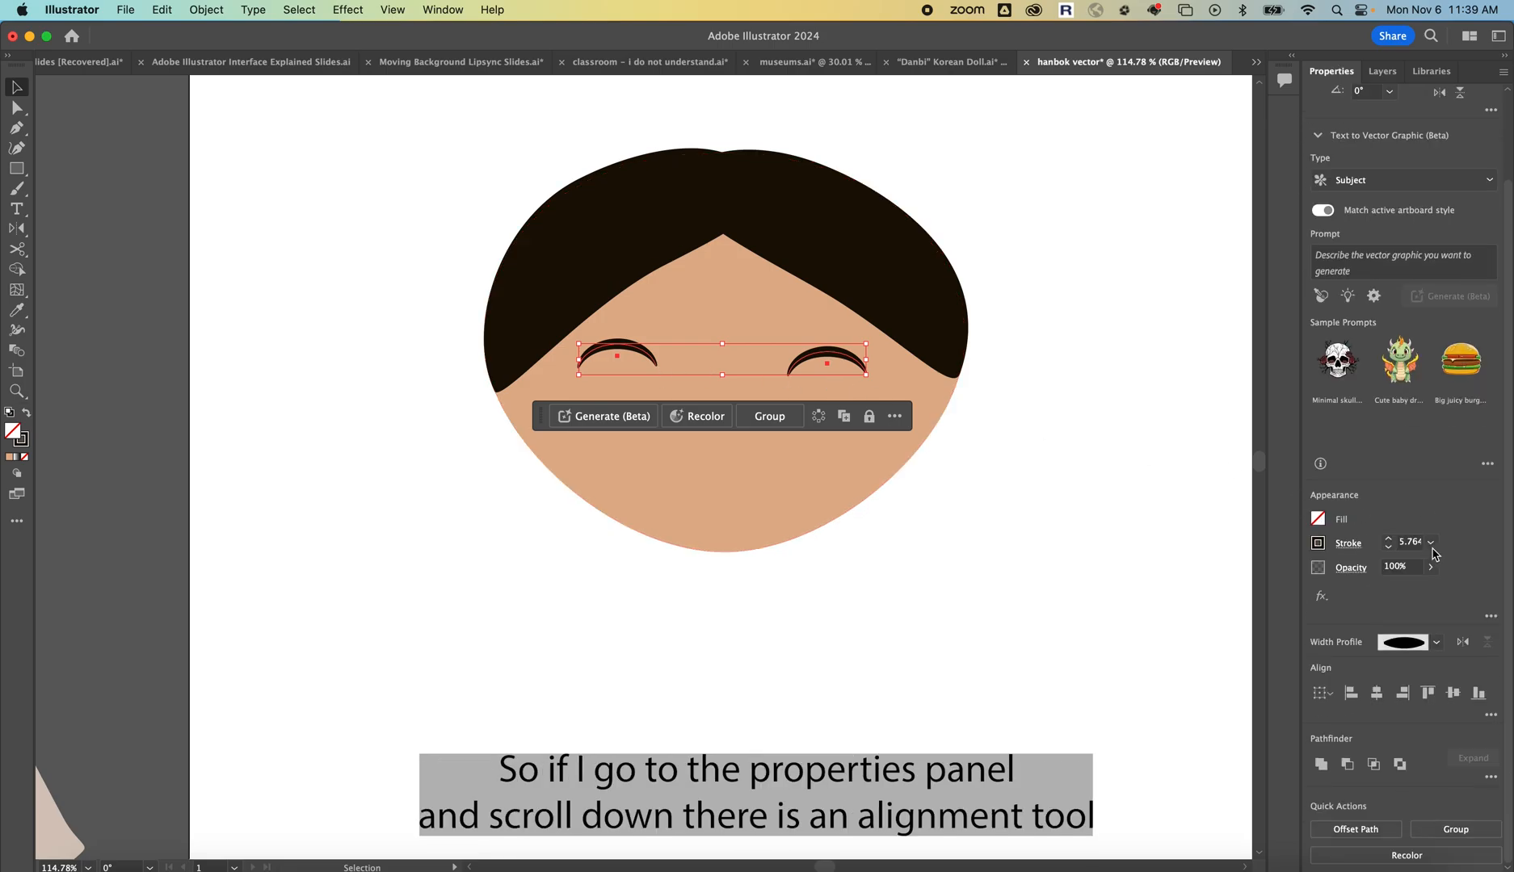
click(1427, 693)
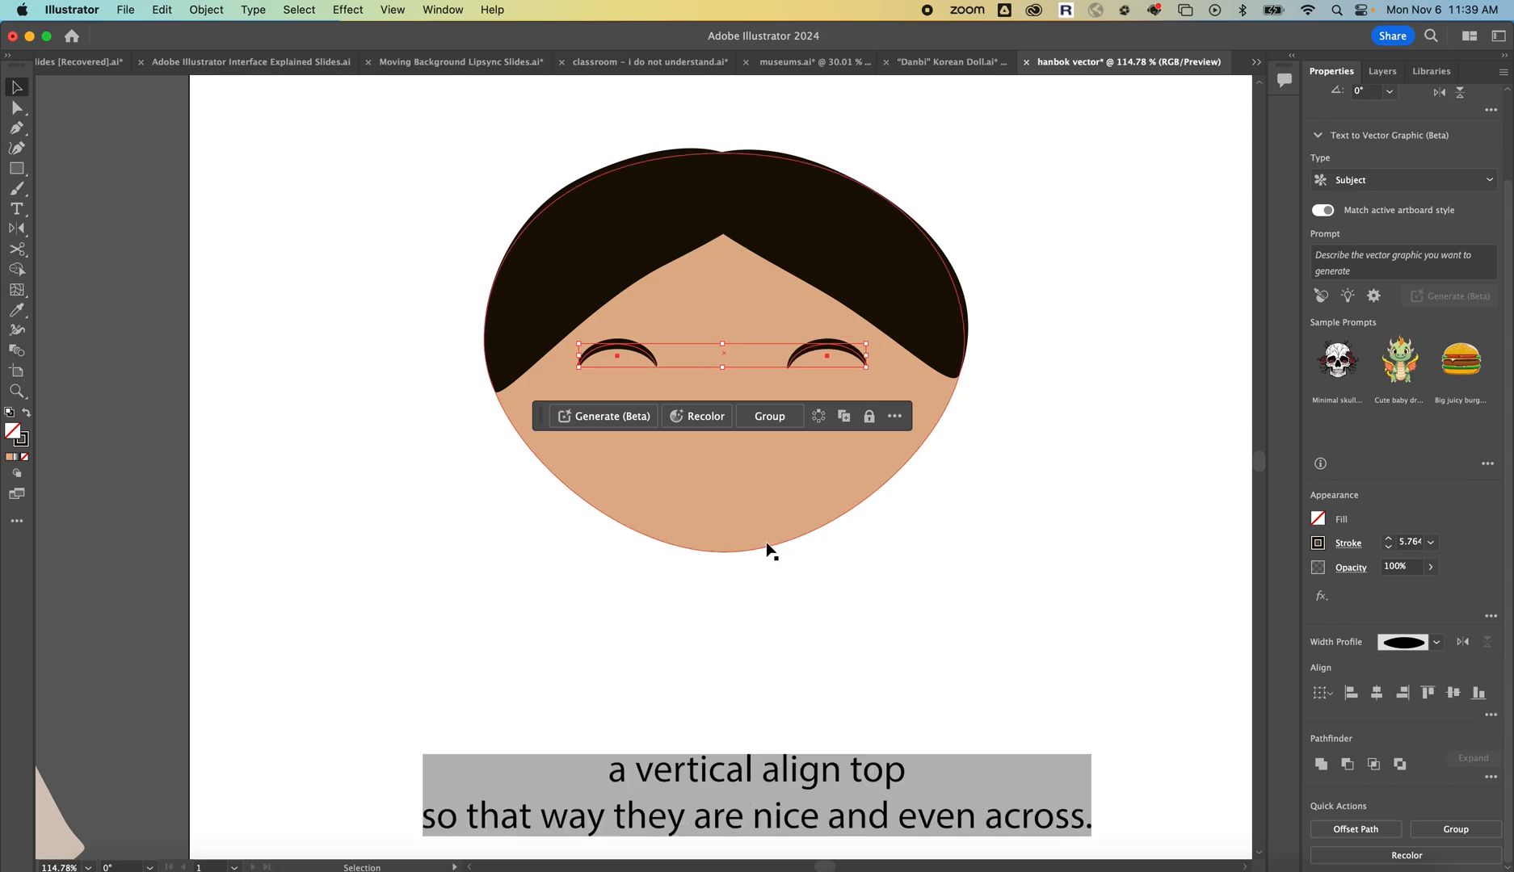
Move the left and right eye arcs inward so they sit closer together on the face, and deselect them
click(677, 627)
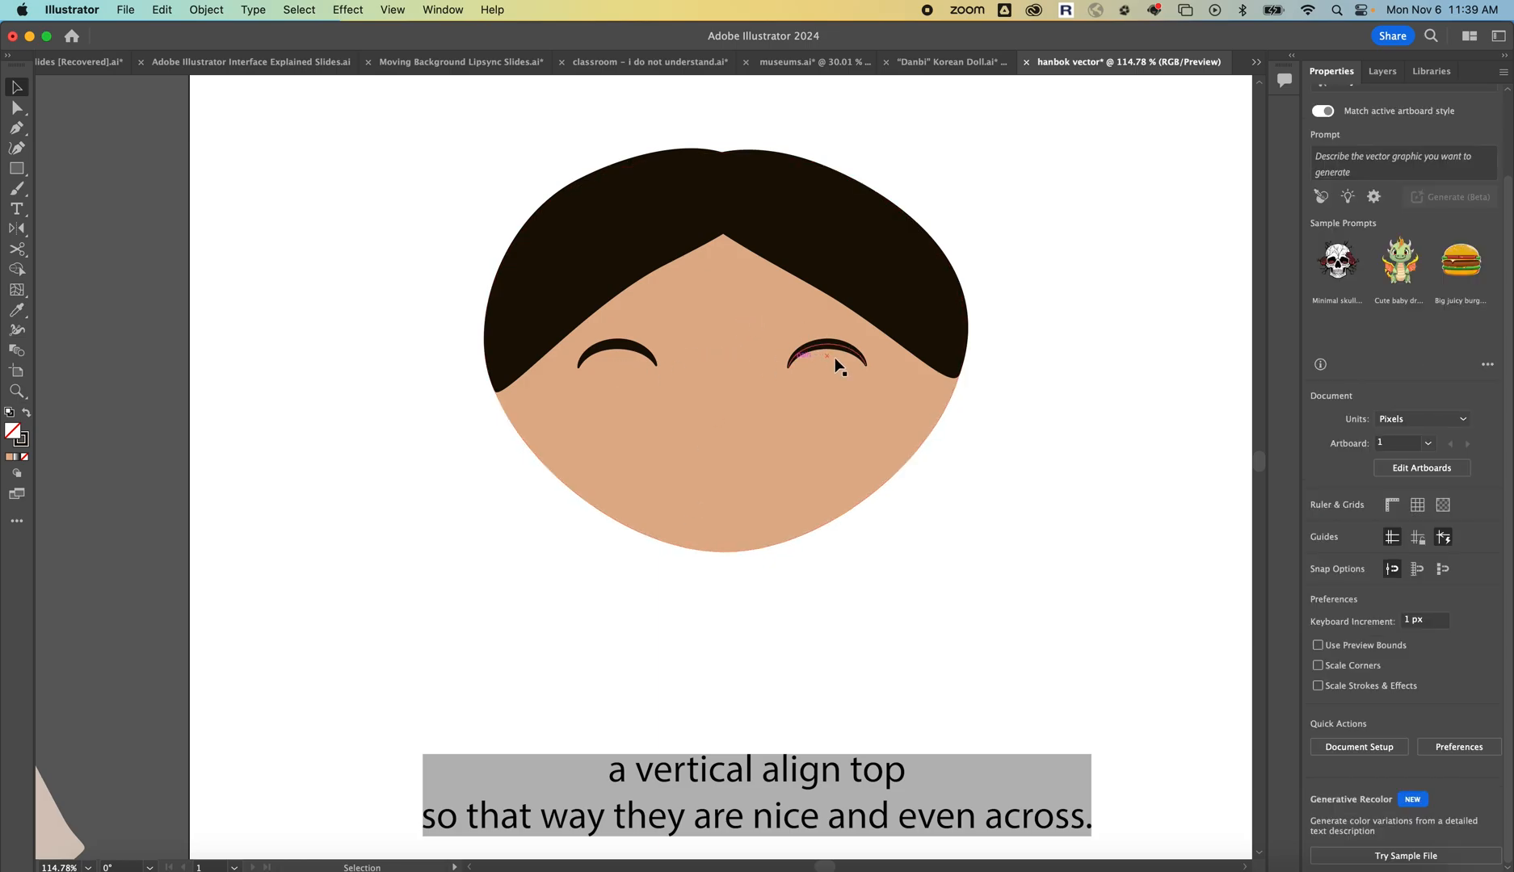
scroll(595, 566, down, 5)
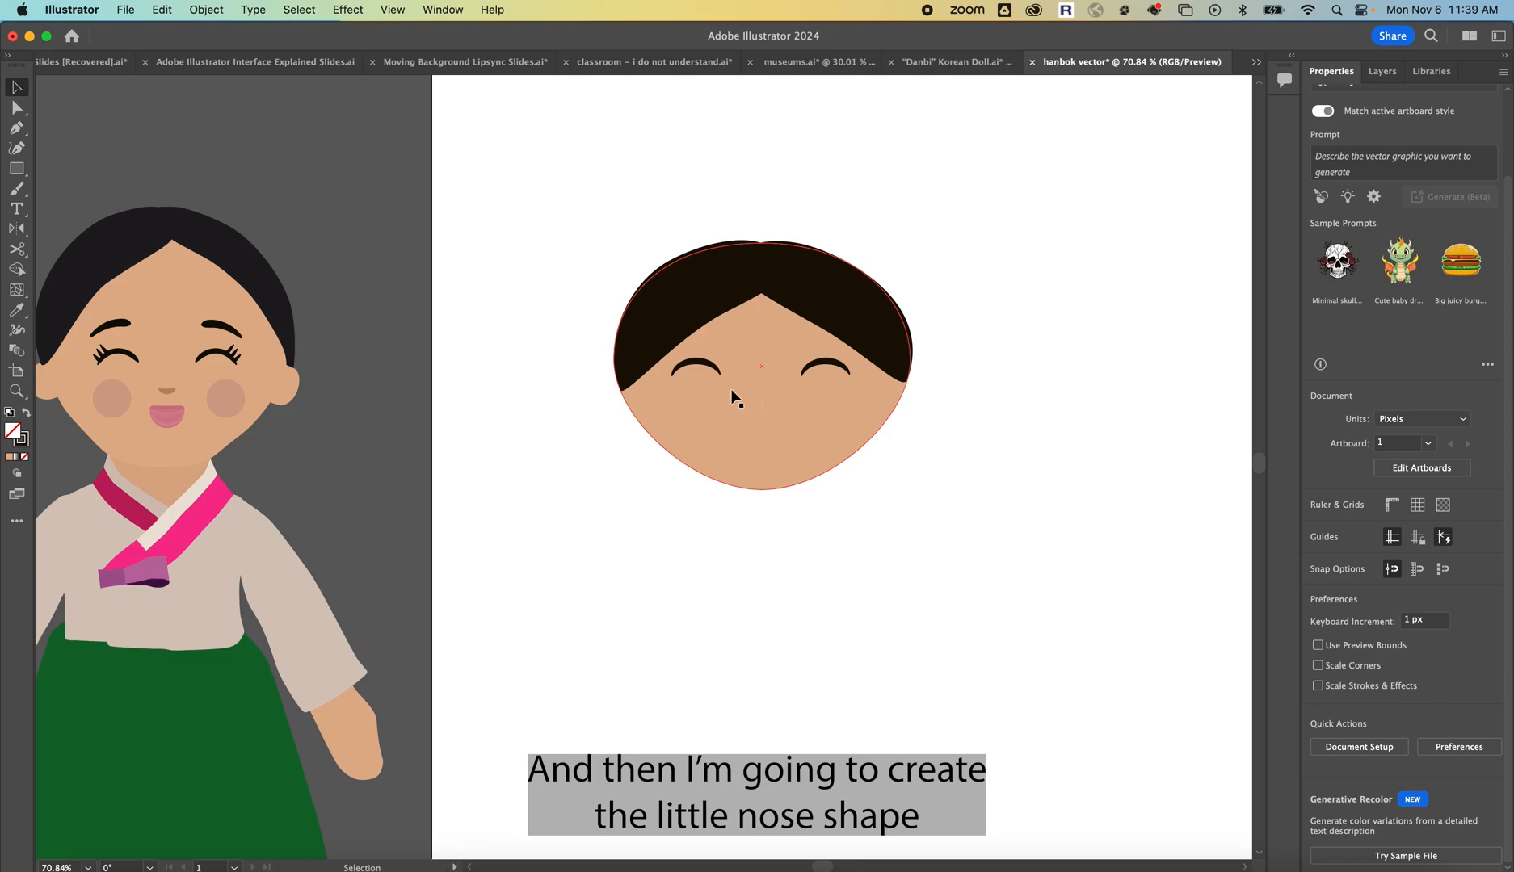
drag(712, 365, 722, 367)
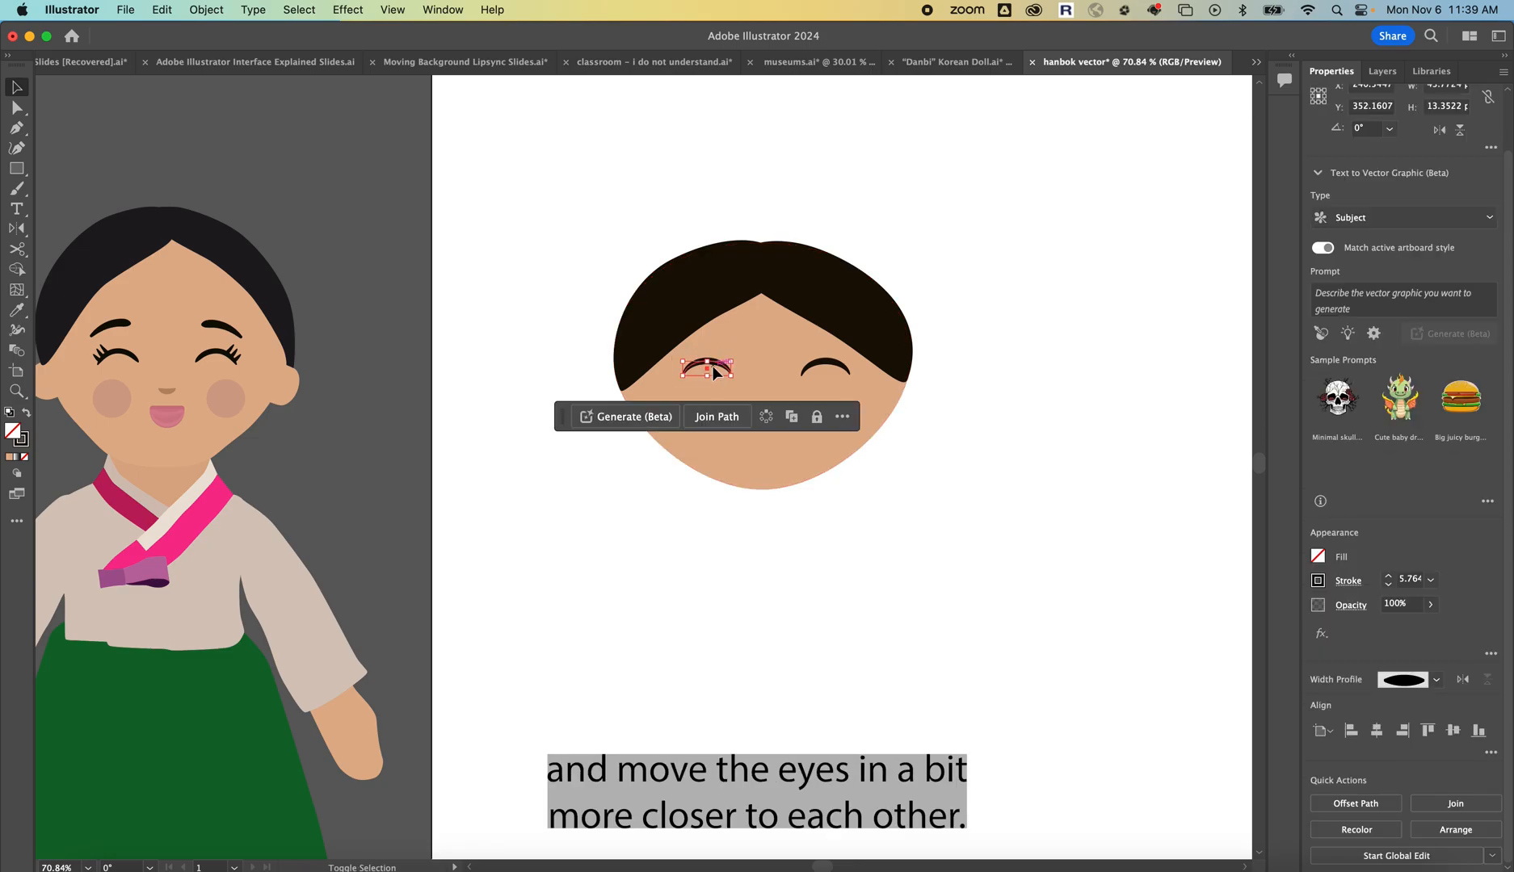
drag(825, 366, 814, 368)
click(820, 514)
click(709, 366)
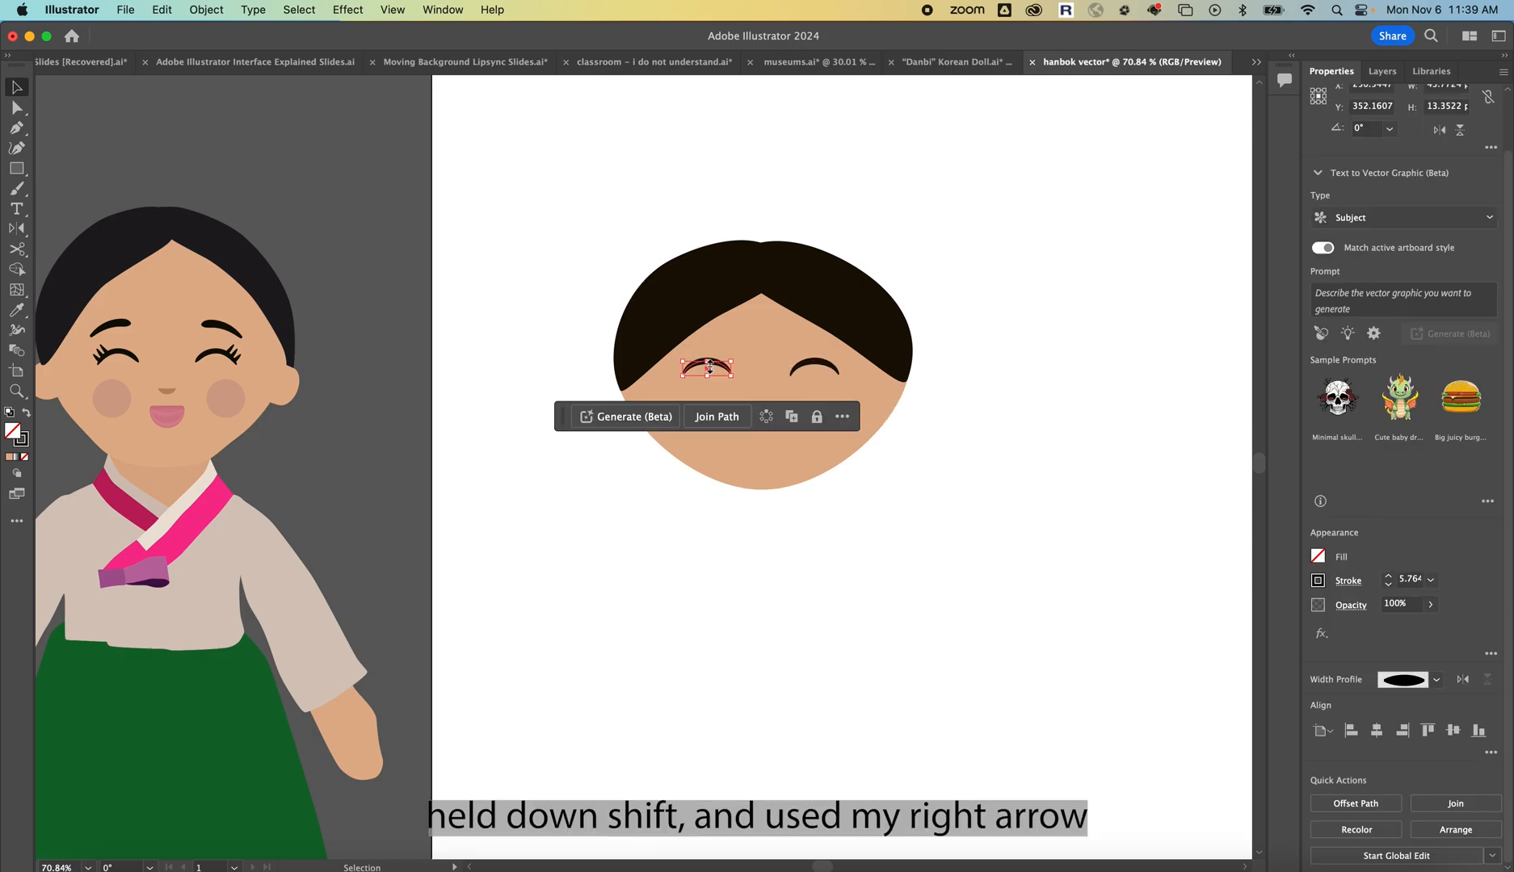
click(857, 522)
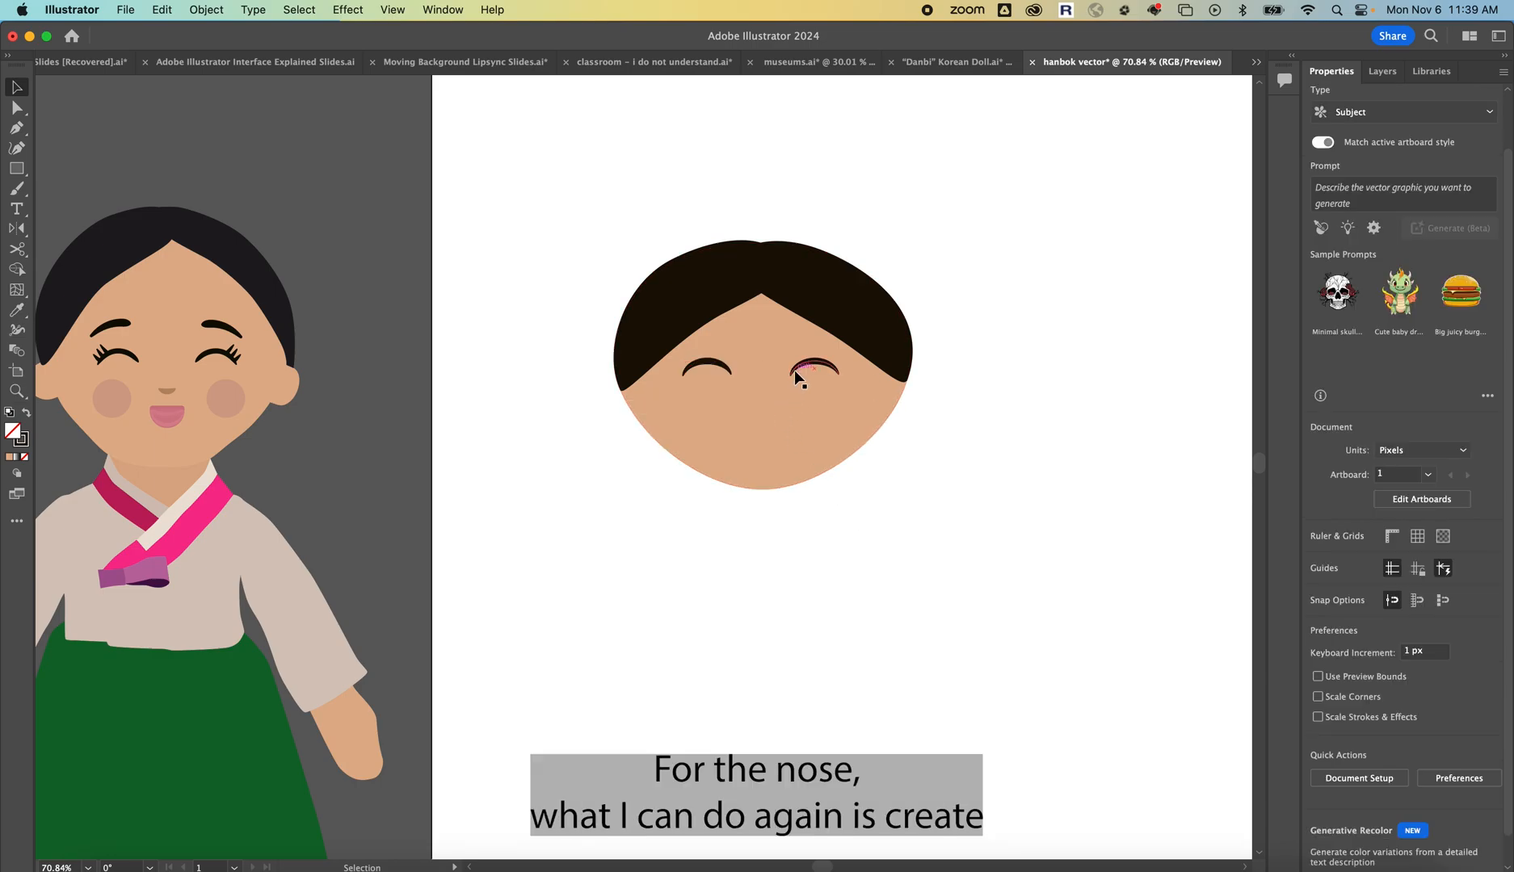
Draw a small rectangle about 18.6 by 8.9 px for the nose, centred below and between the eyes
scroll(793, 370, up, 5)
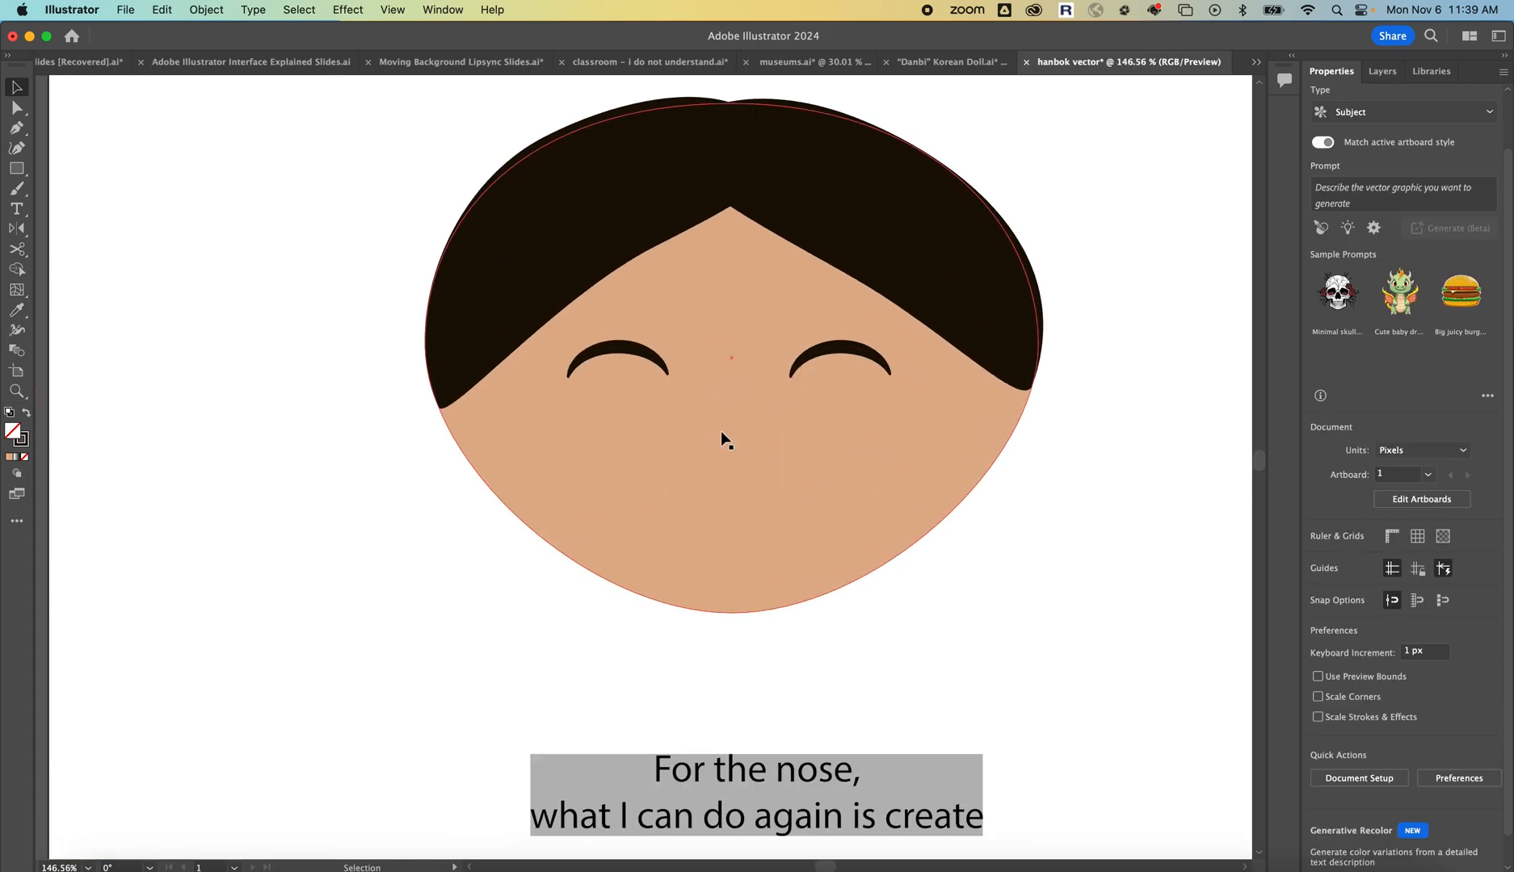
key(m)
drag(708, 428, 752, 448)
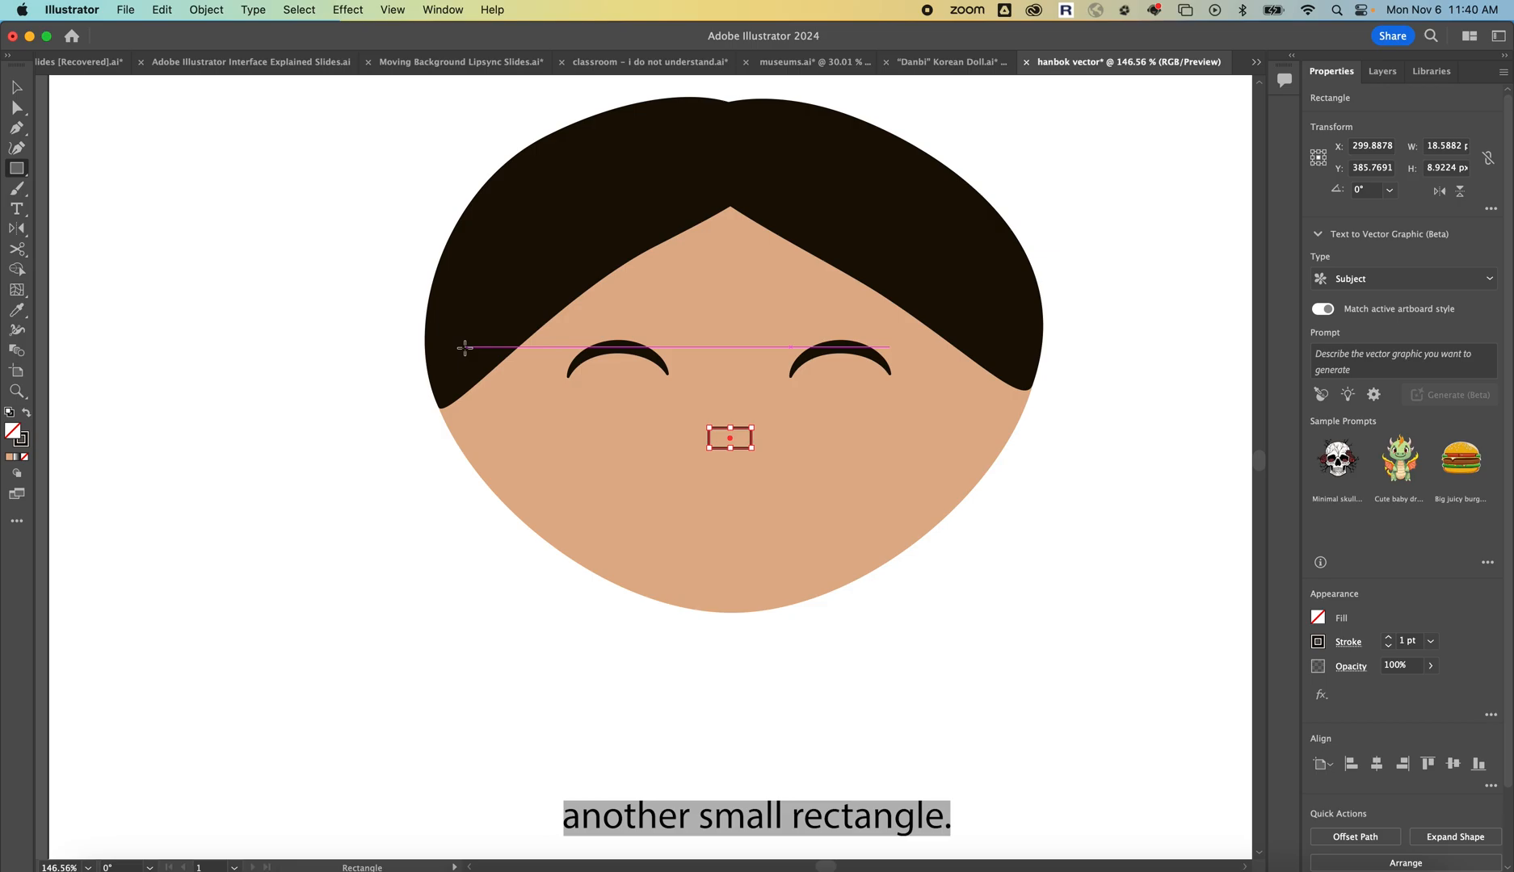
Sample the face's skin colour onto the nose rectangle with the Eyedropper and darken its fill to B28766
key(i)
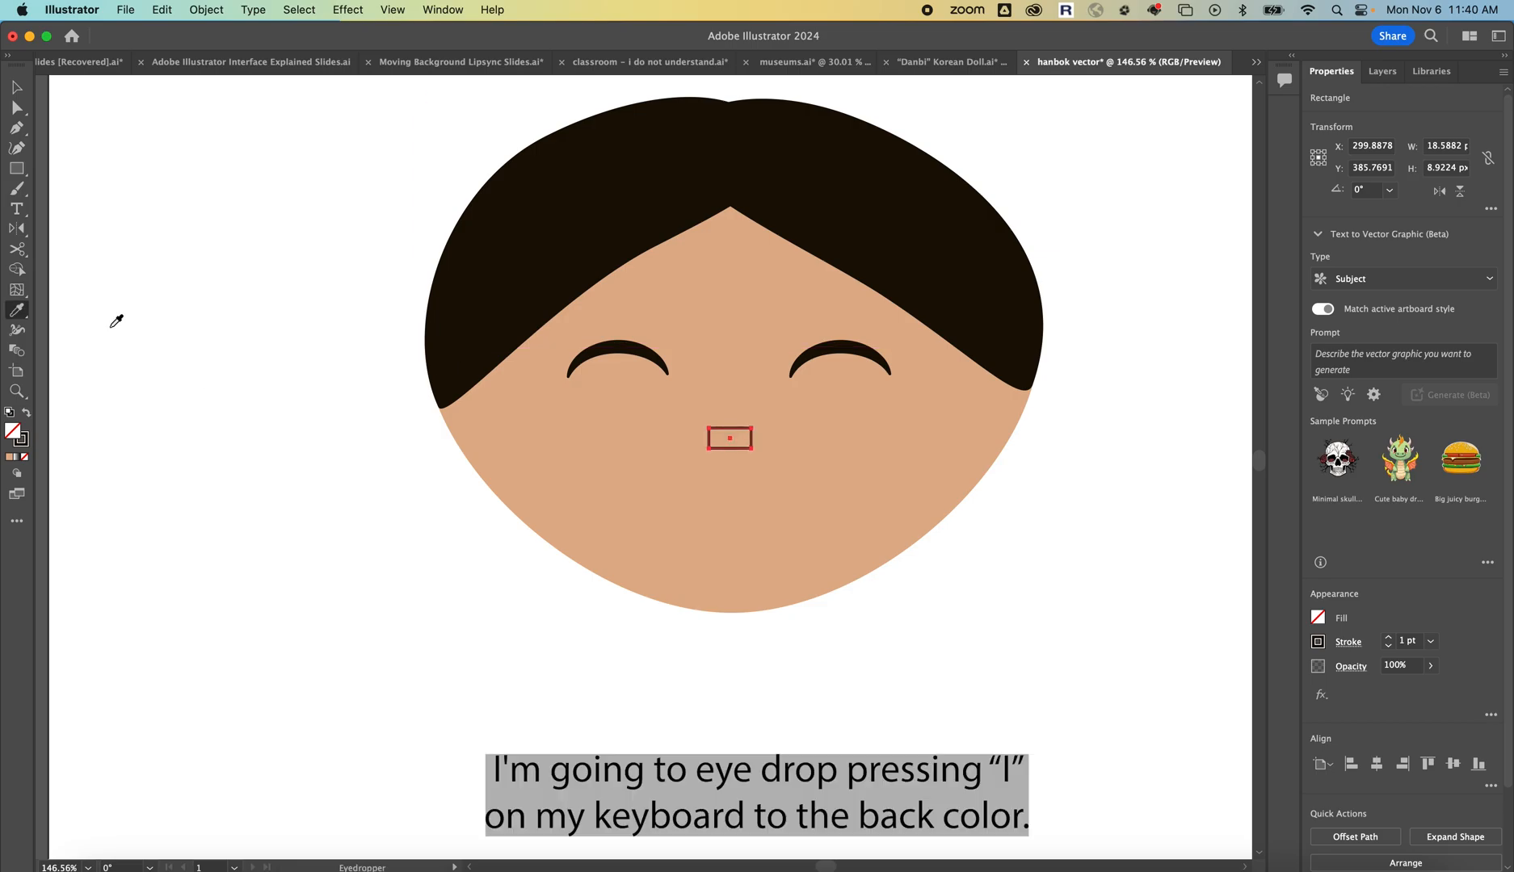
click(541, 447)
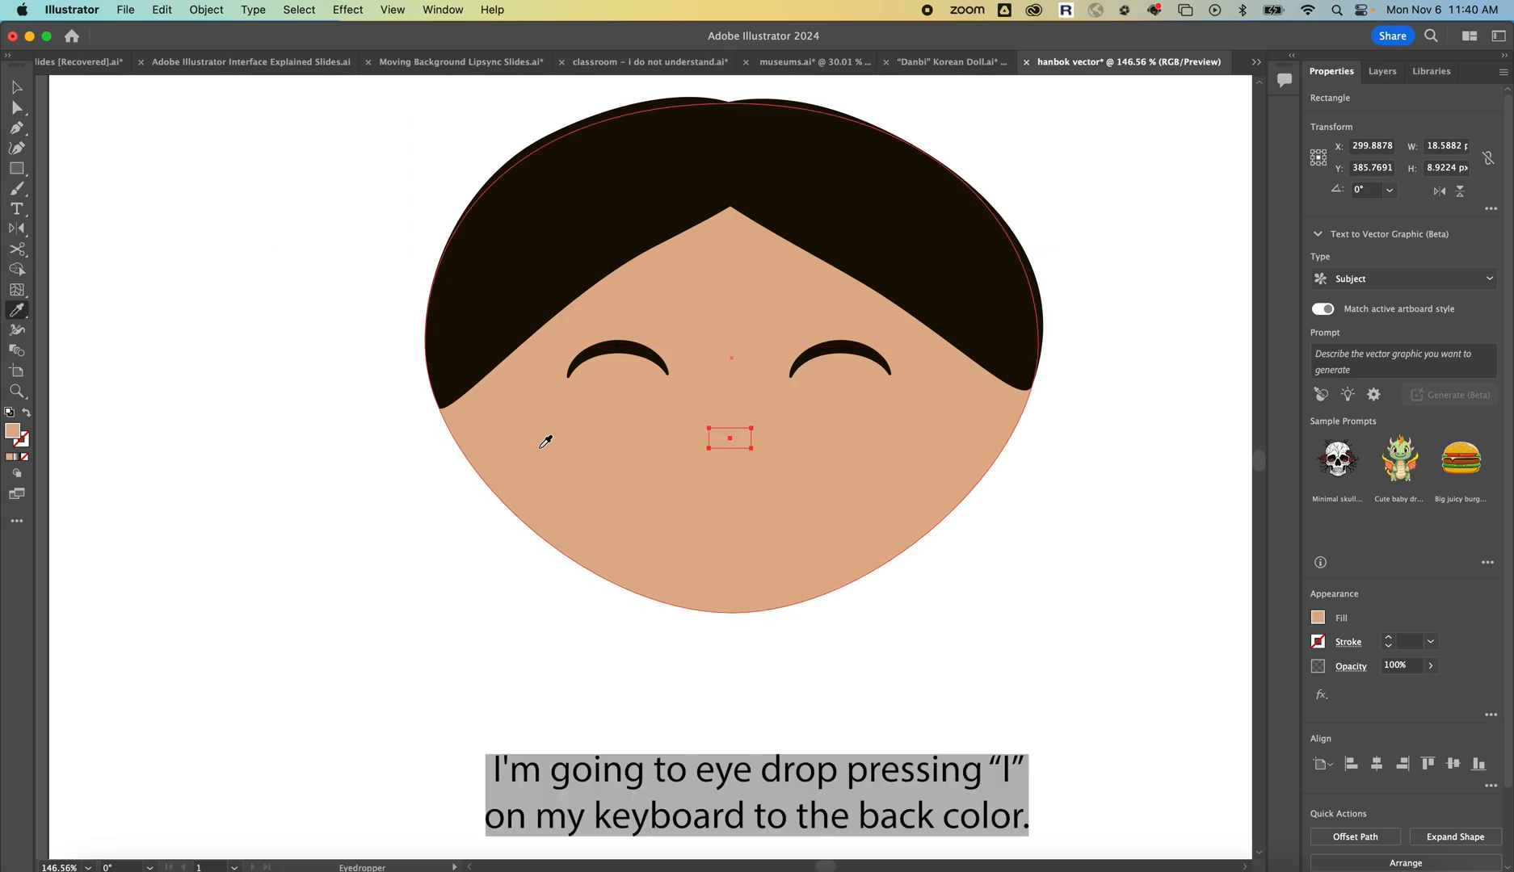
double_click(12, 434)
drag(458, 583, 460, 593)
click(773, 543)
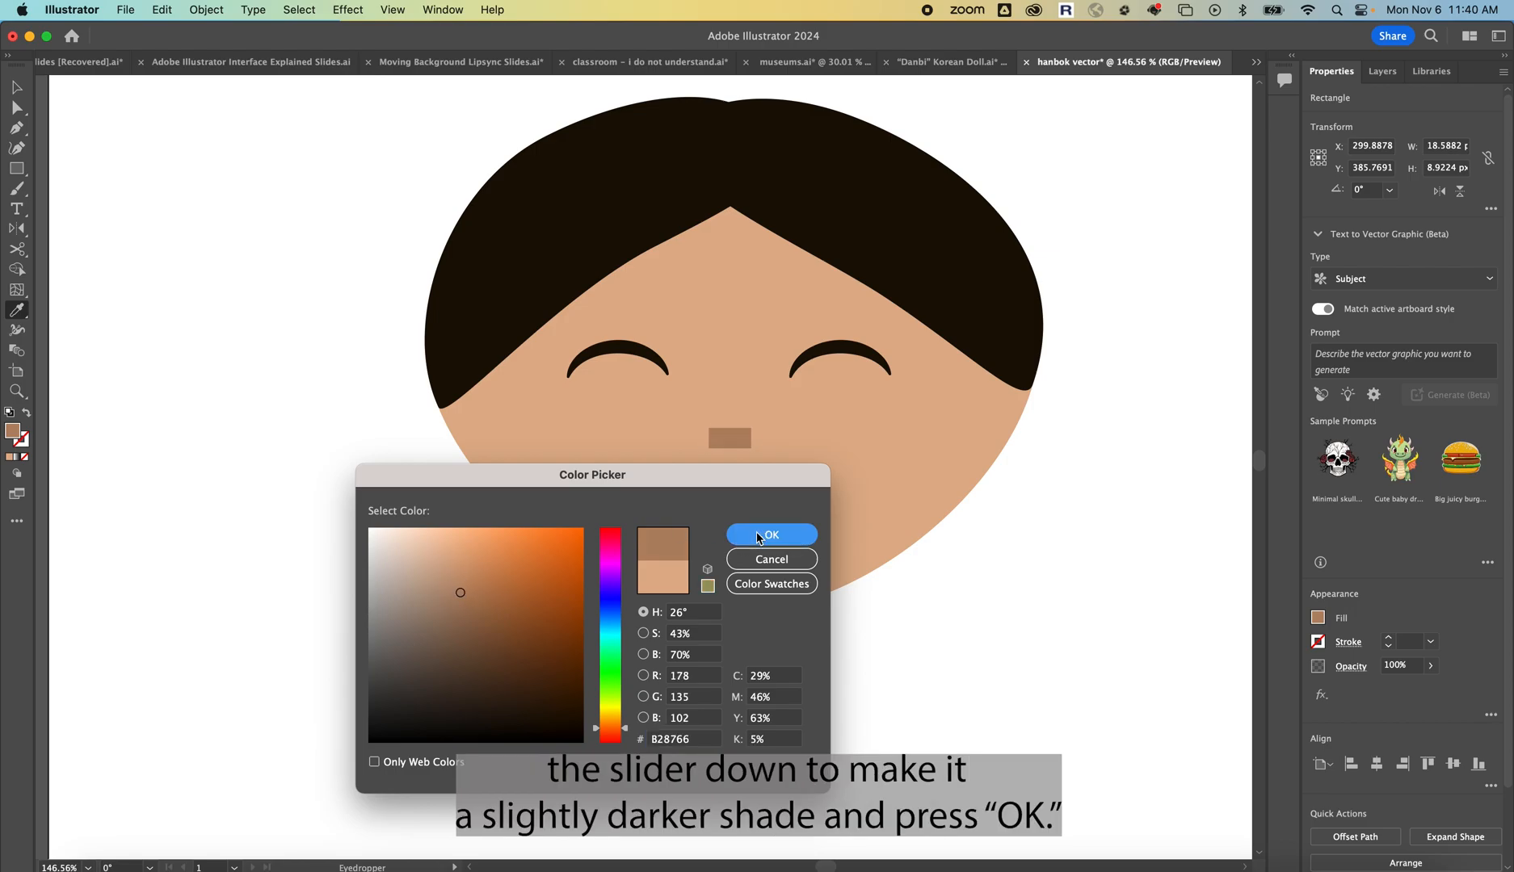
click(758, 535)
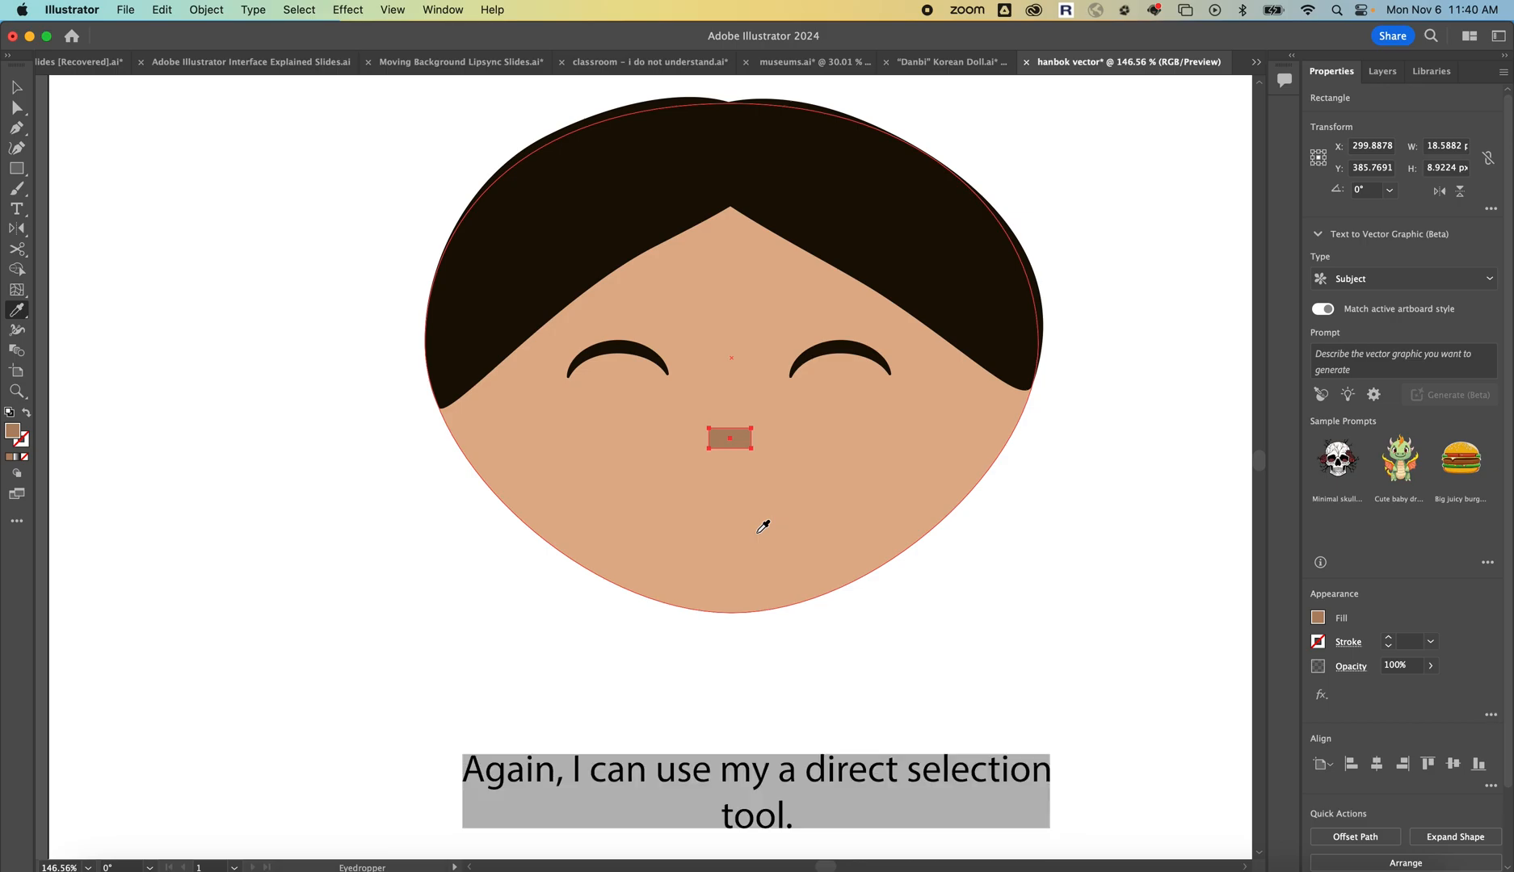
Round the two bottom corners of the nose rectangle fully to form a semicircle
key(a)
scroll(727, 437, up, 4)
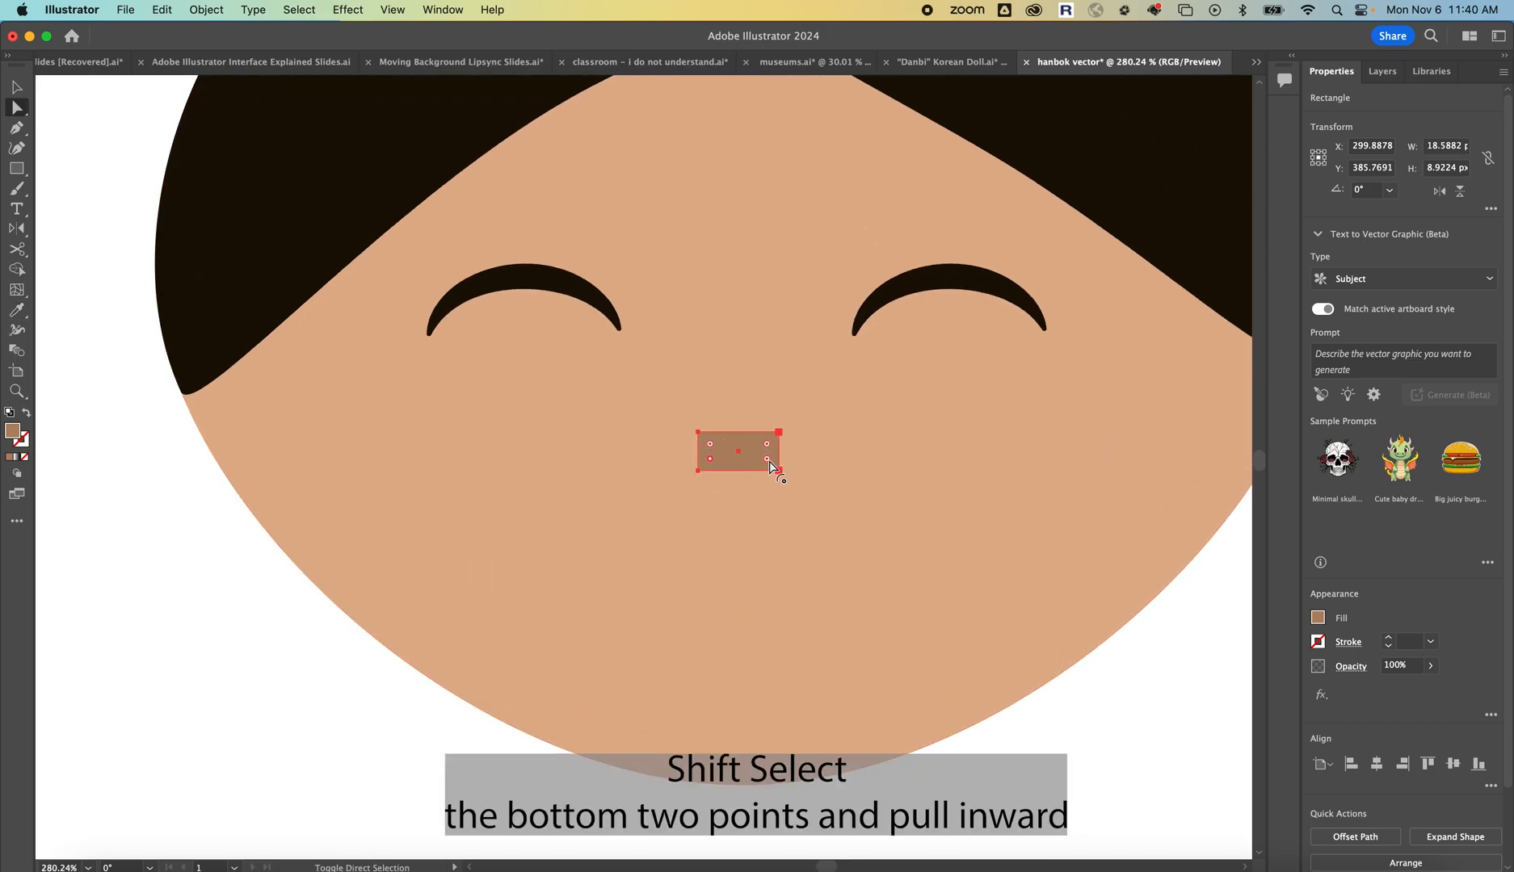
drag(771, 465, 732, 346)
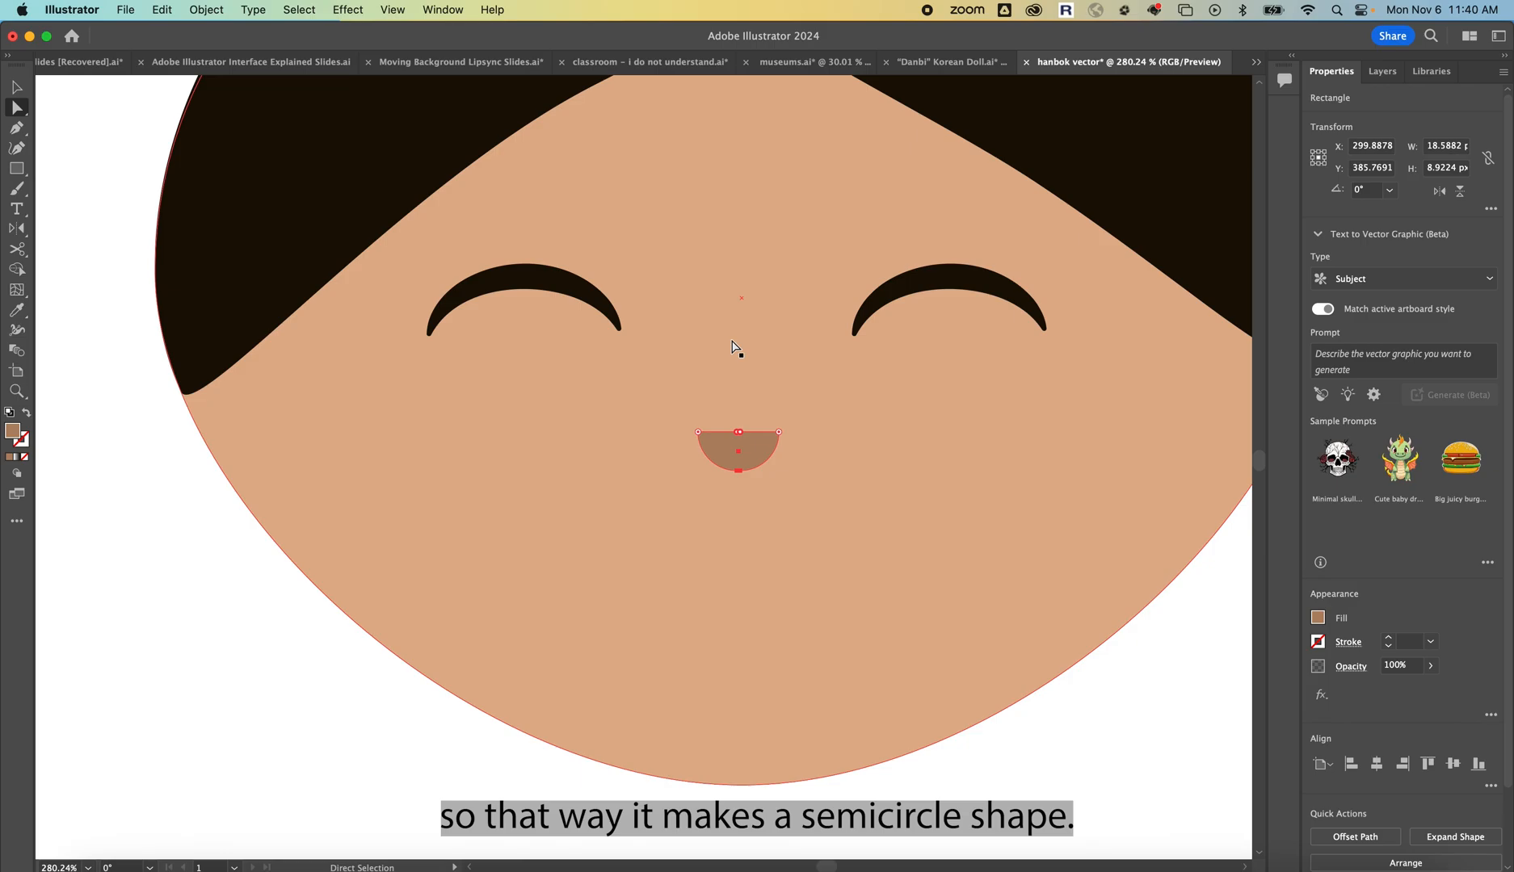
Cut the nose semicircle at its two upper corner points with the Scissors tool and delete the straight top edge
key(c)
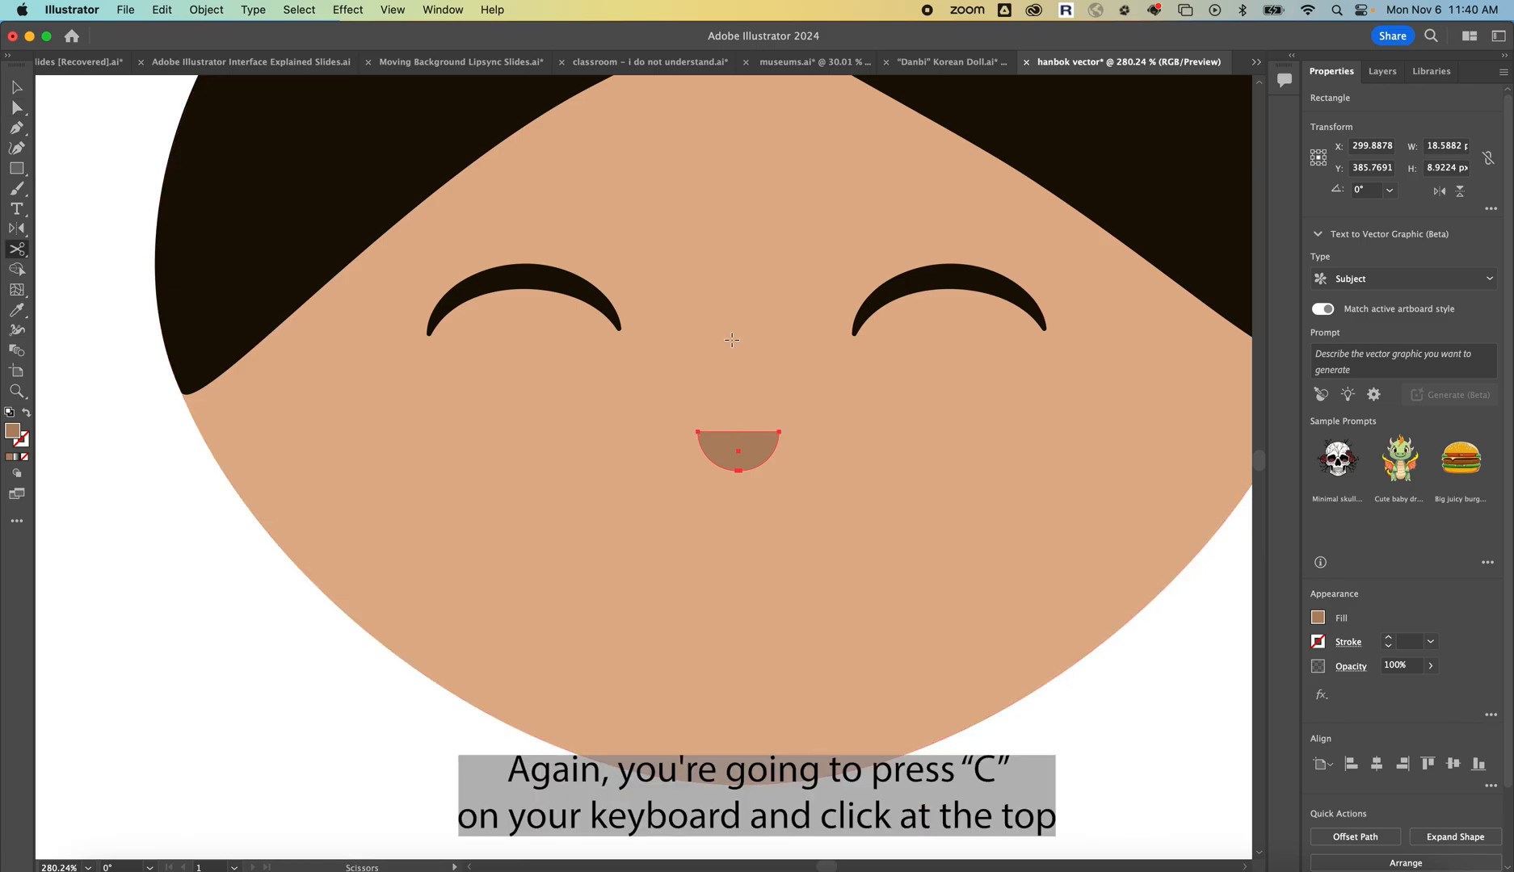
click(699, 433)
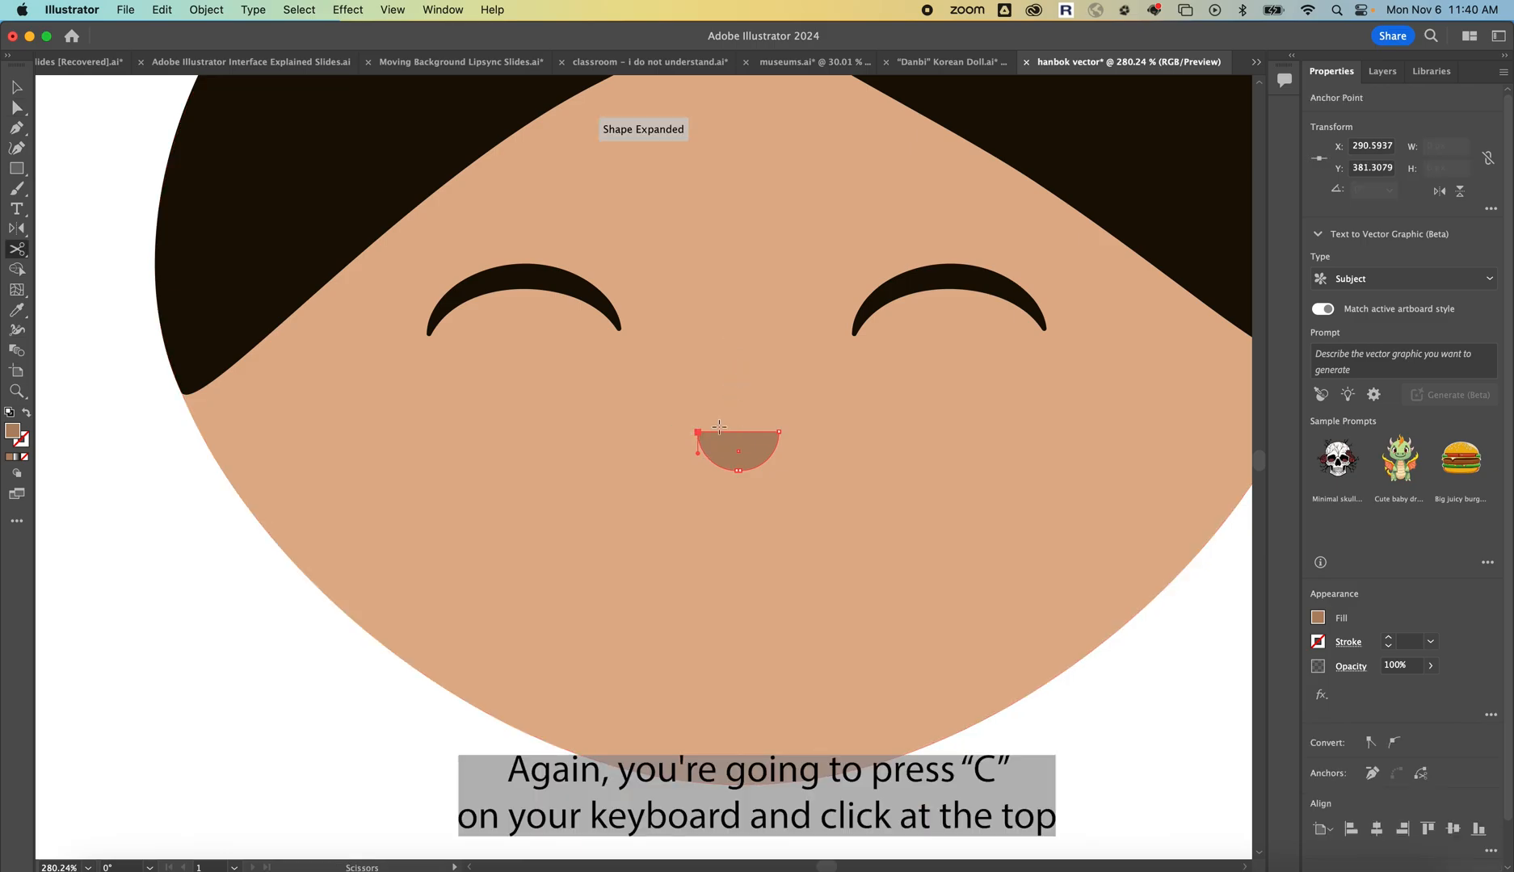
click(778, 433)
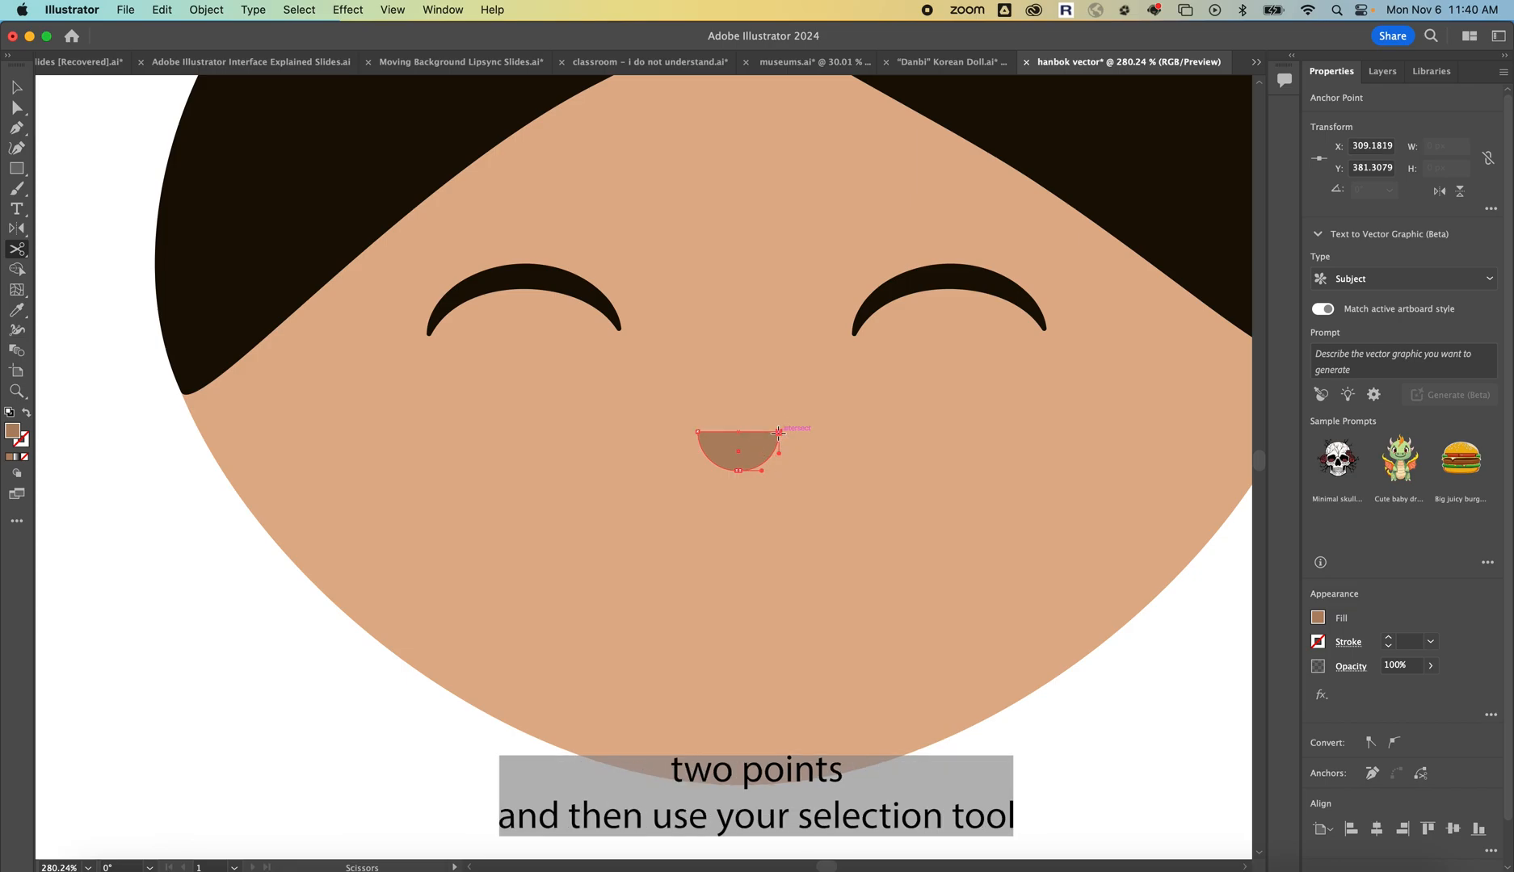
click(18, 87)
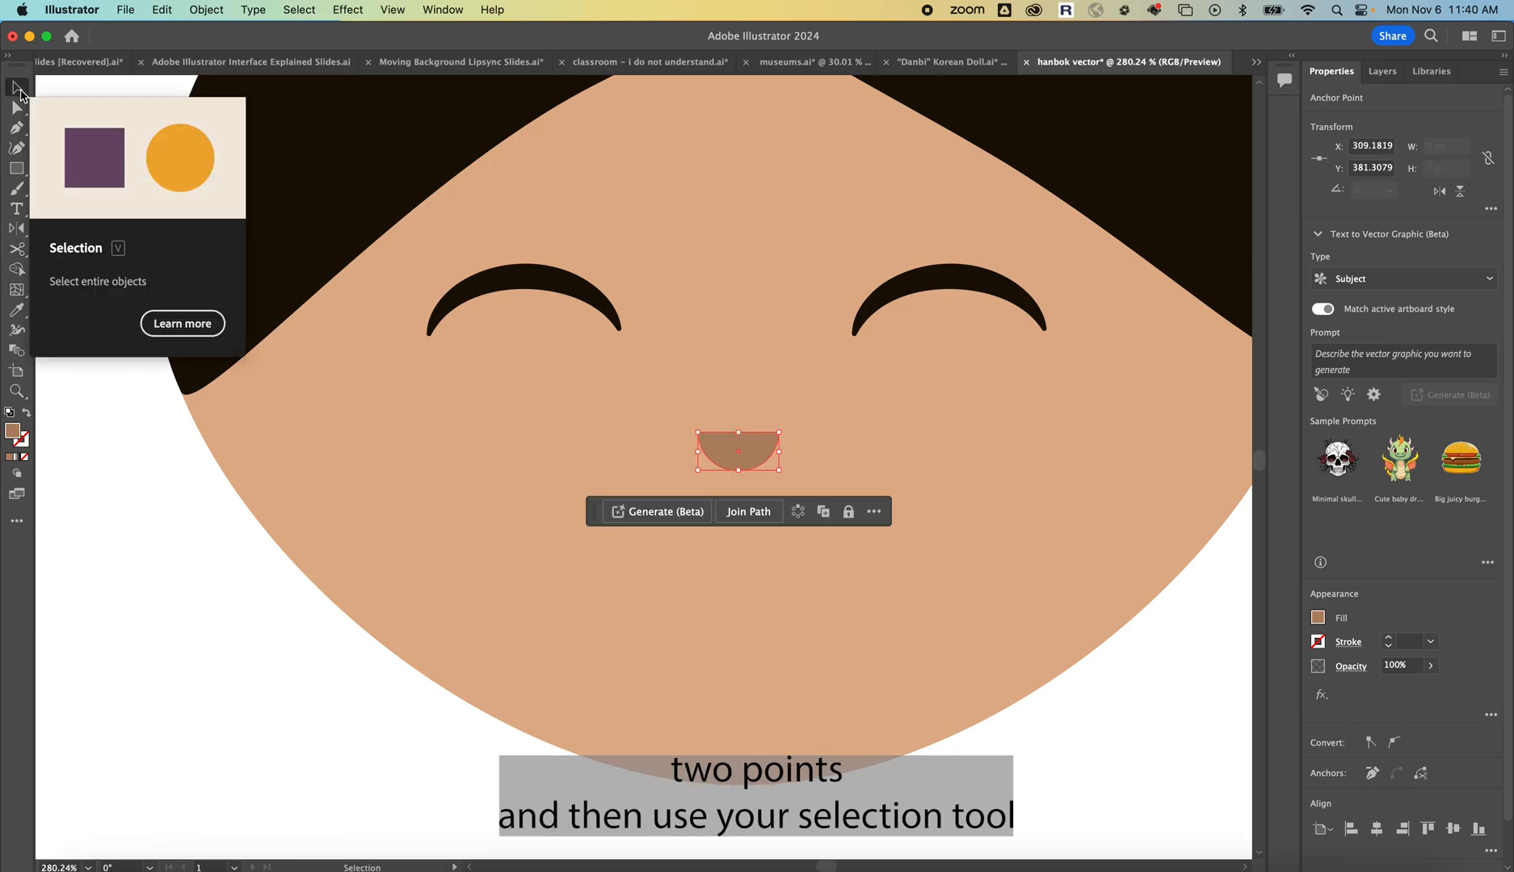
click(401, 727)
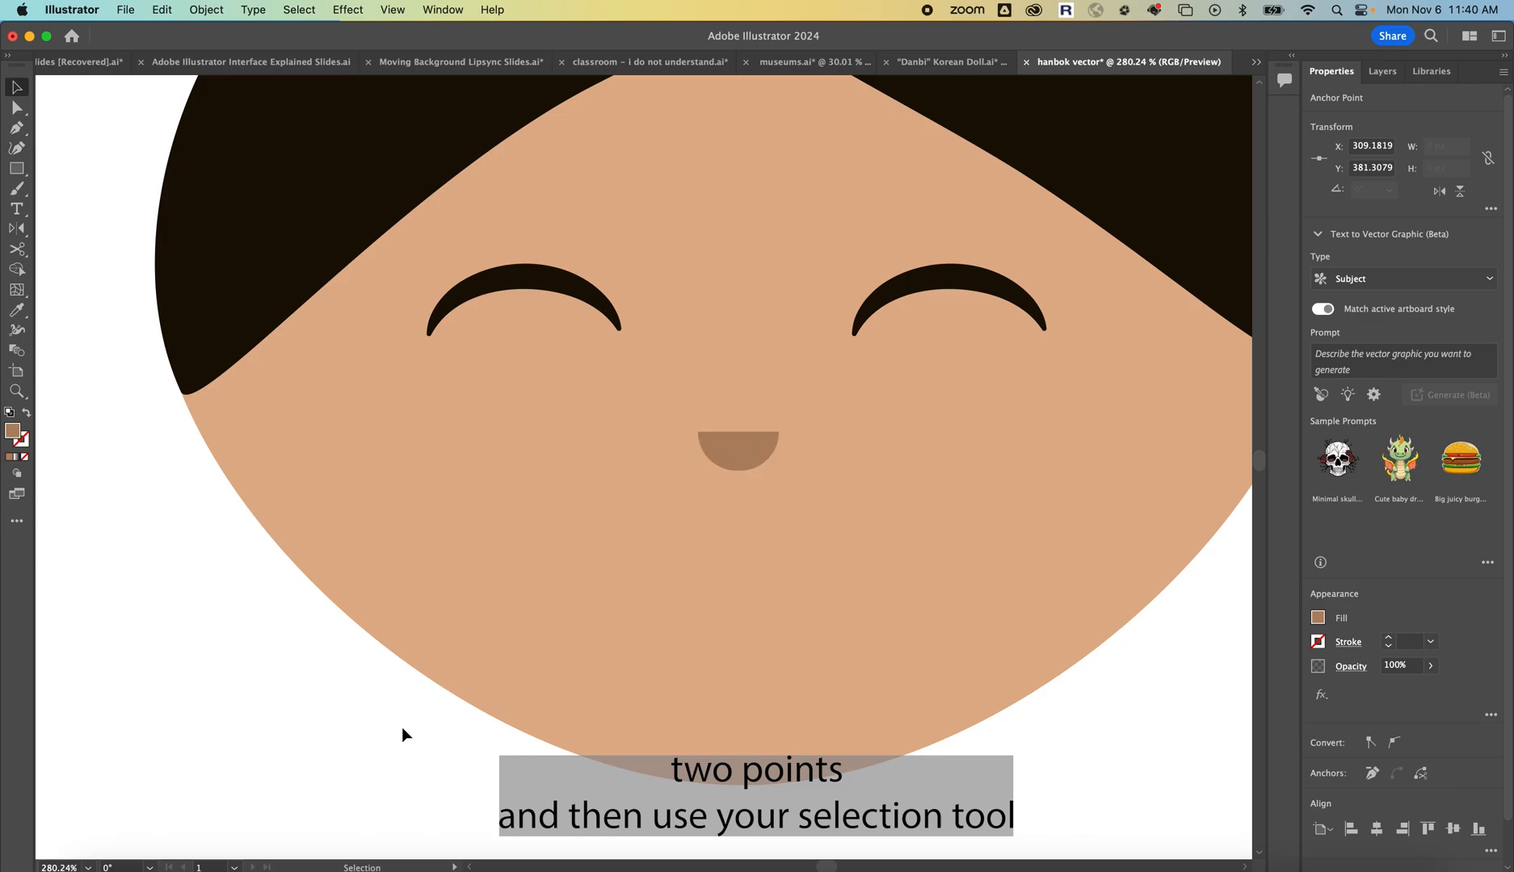
click(756, 434)
key(Delete)
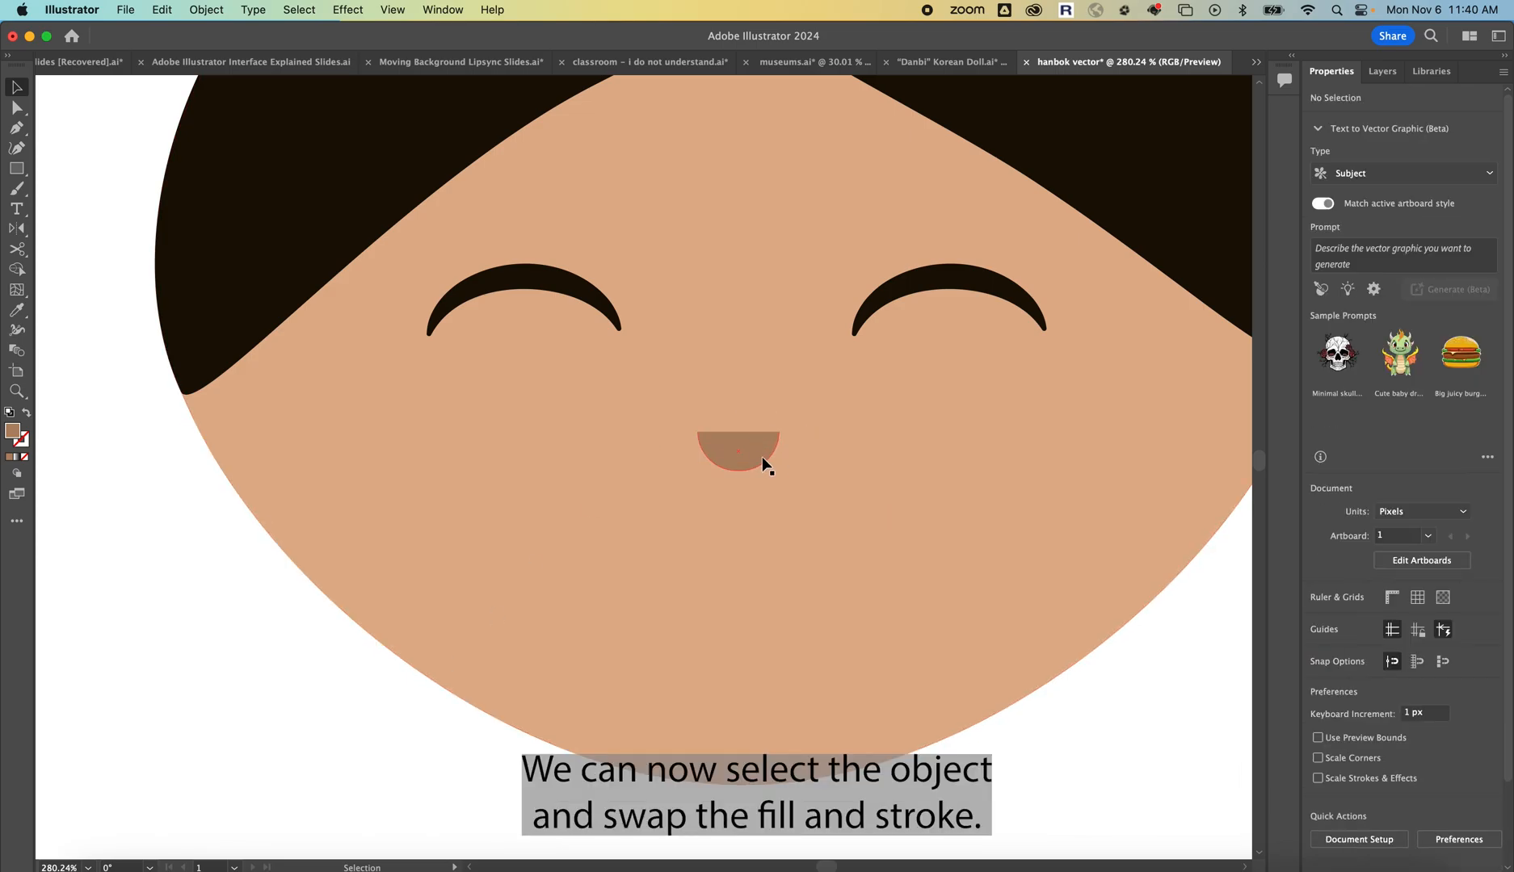
Swap the nose shape's fill and stroke so only the brown curve is outlined, and deselect it
click(761, 456)
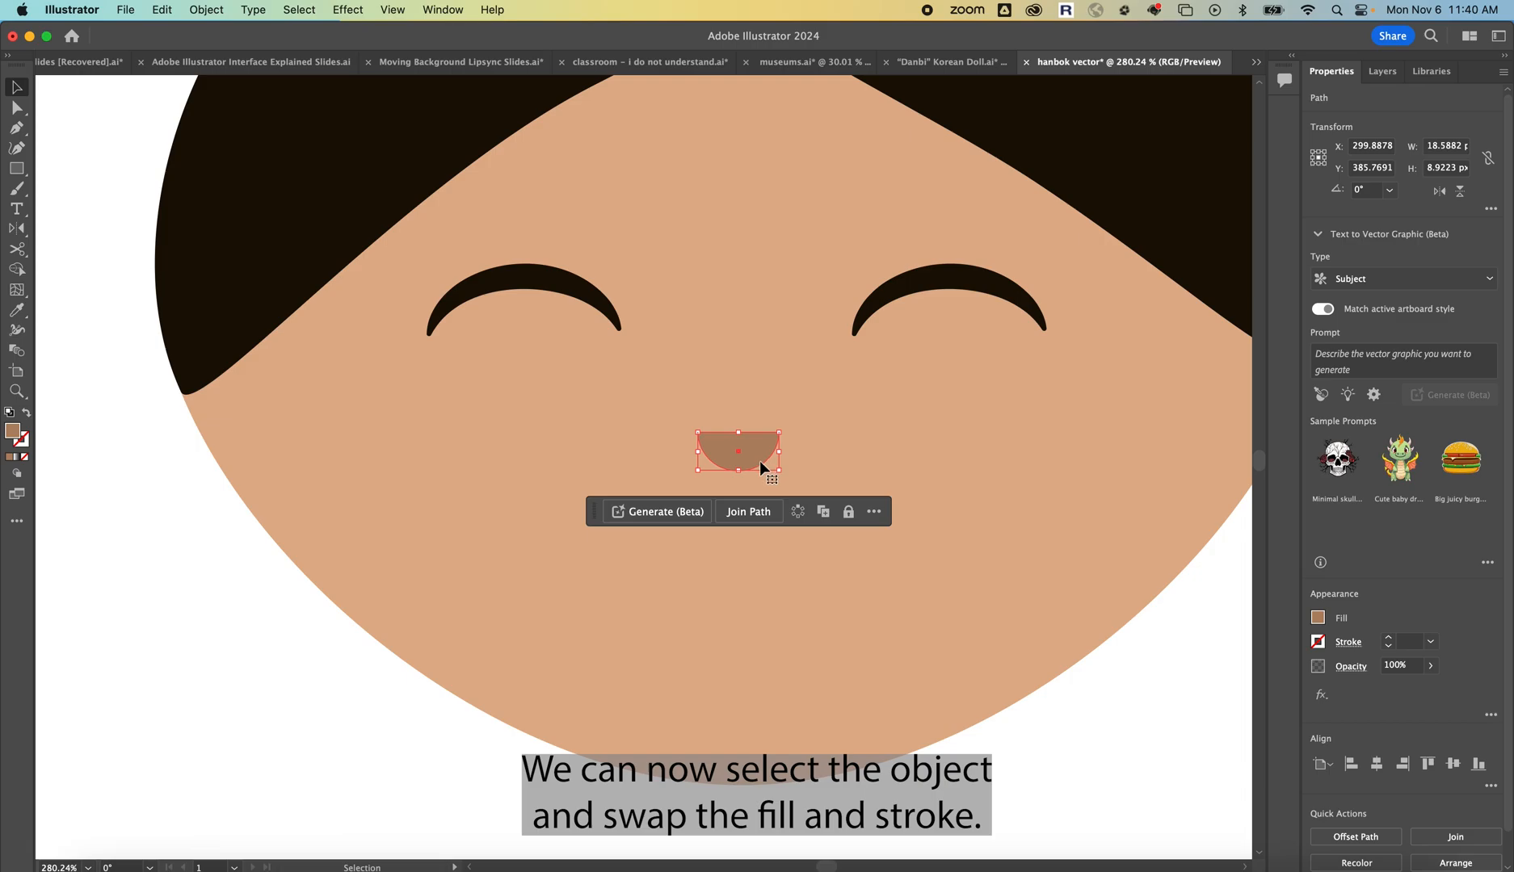
click(25, 414)
click(169, 622)
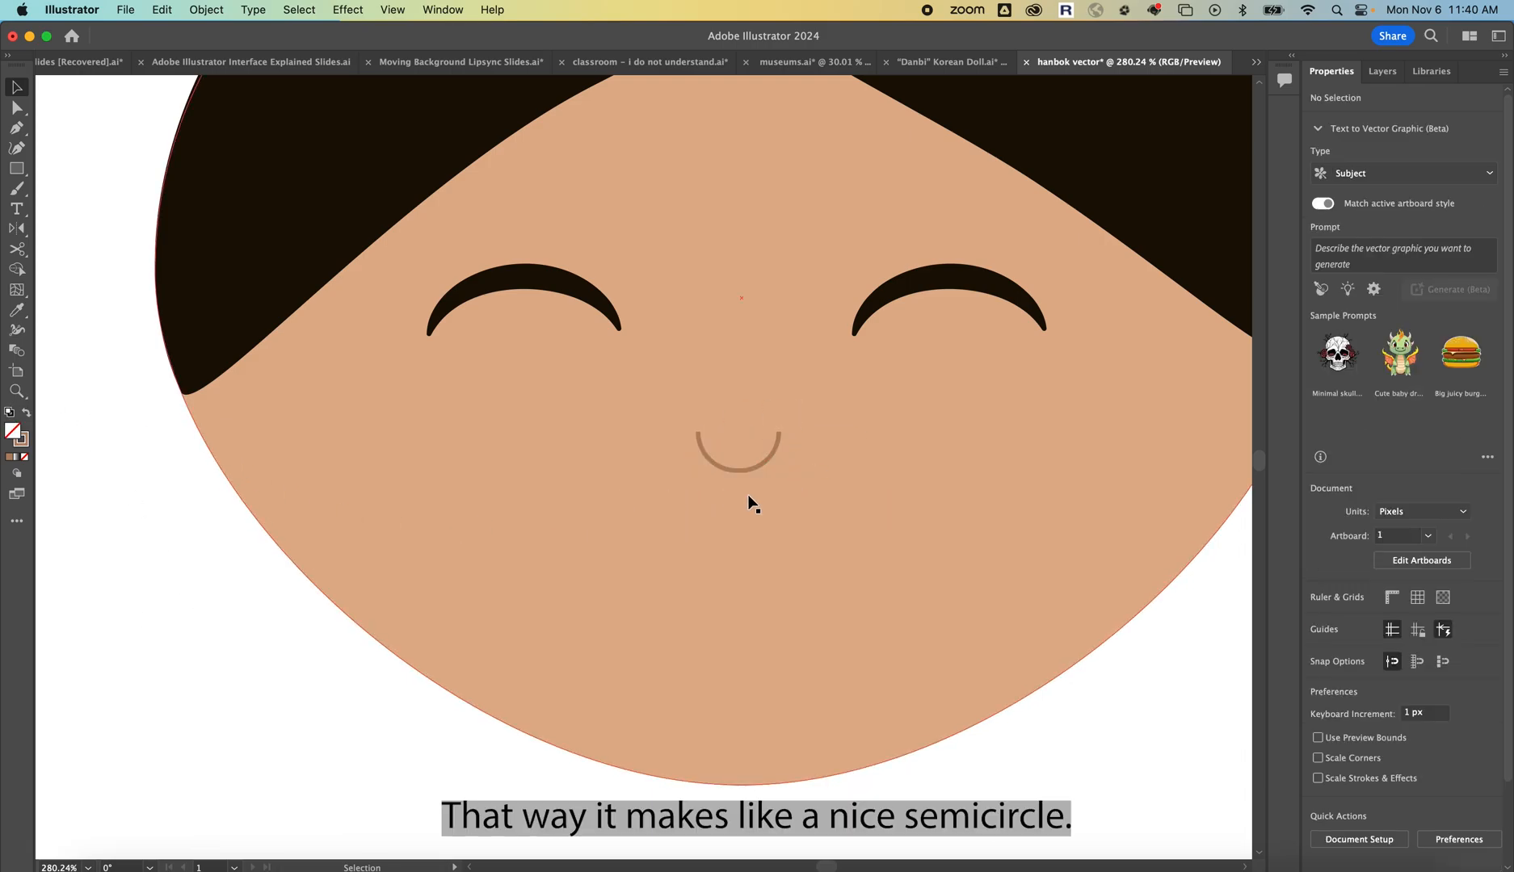
Cut the nose curve partway down each side with the Scissors tool and delete the two excess upper ends
key(c)
click(776, 450)
click(929, 486)
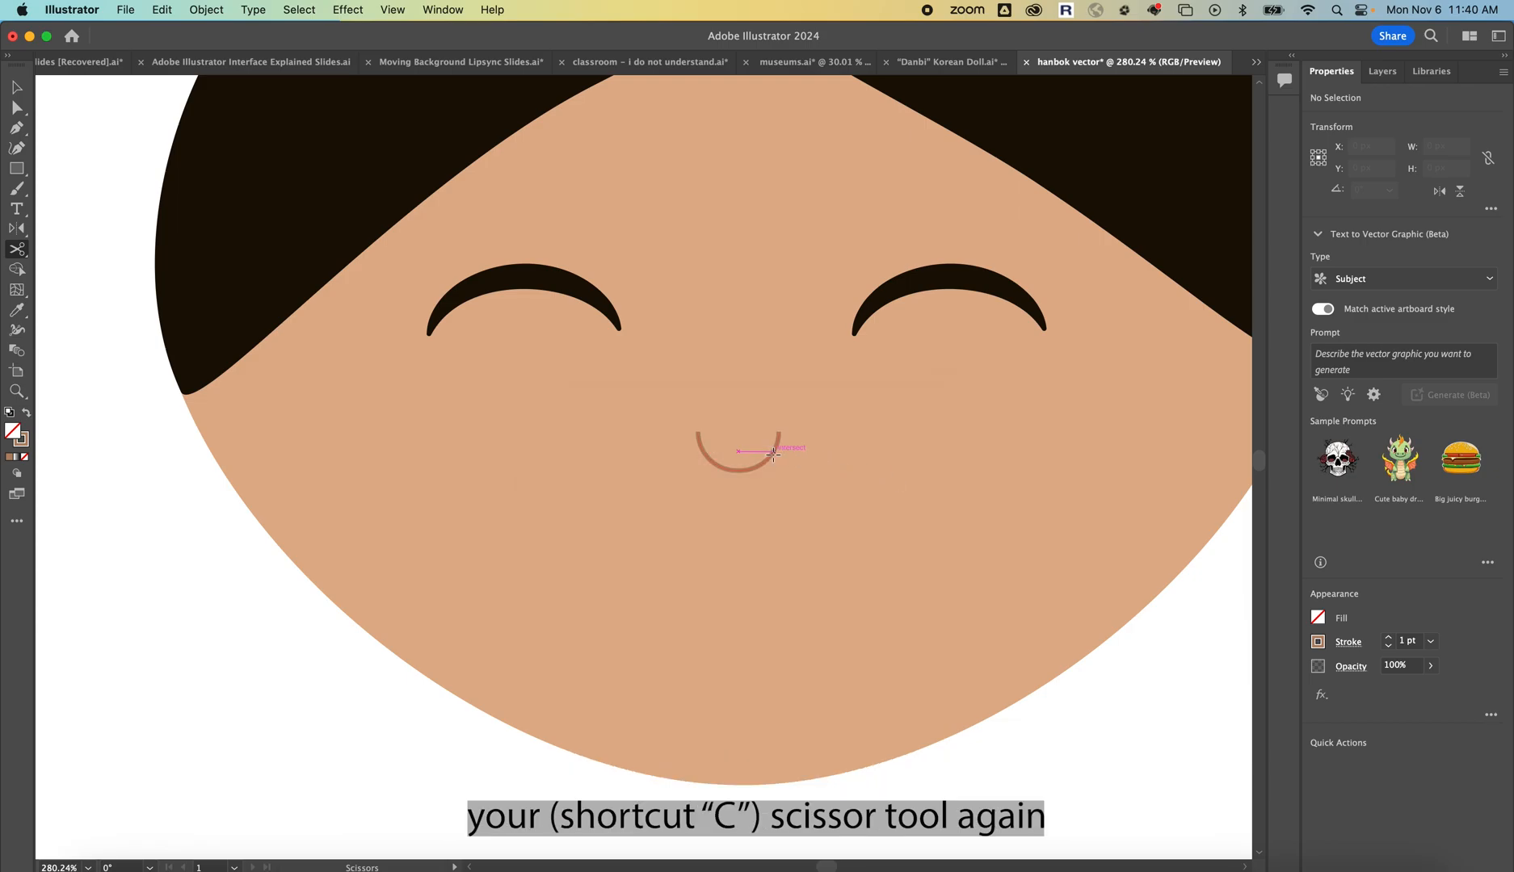
click(773, 454)
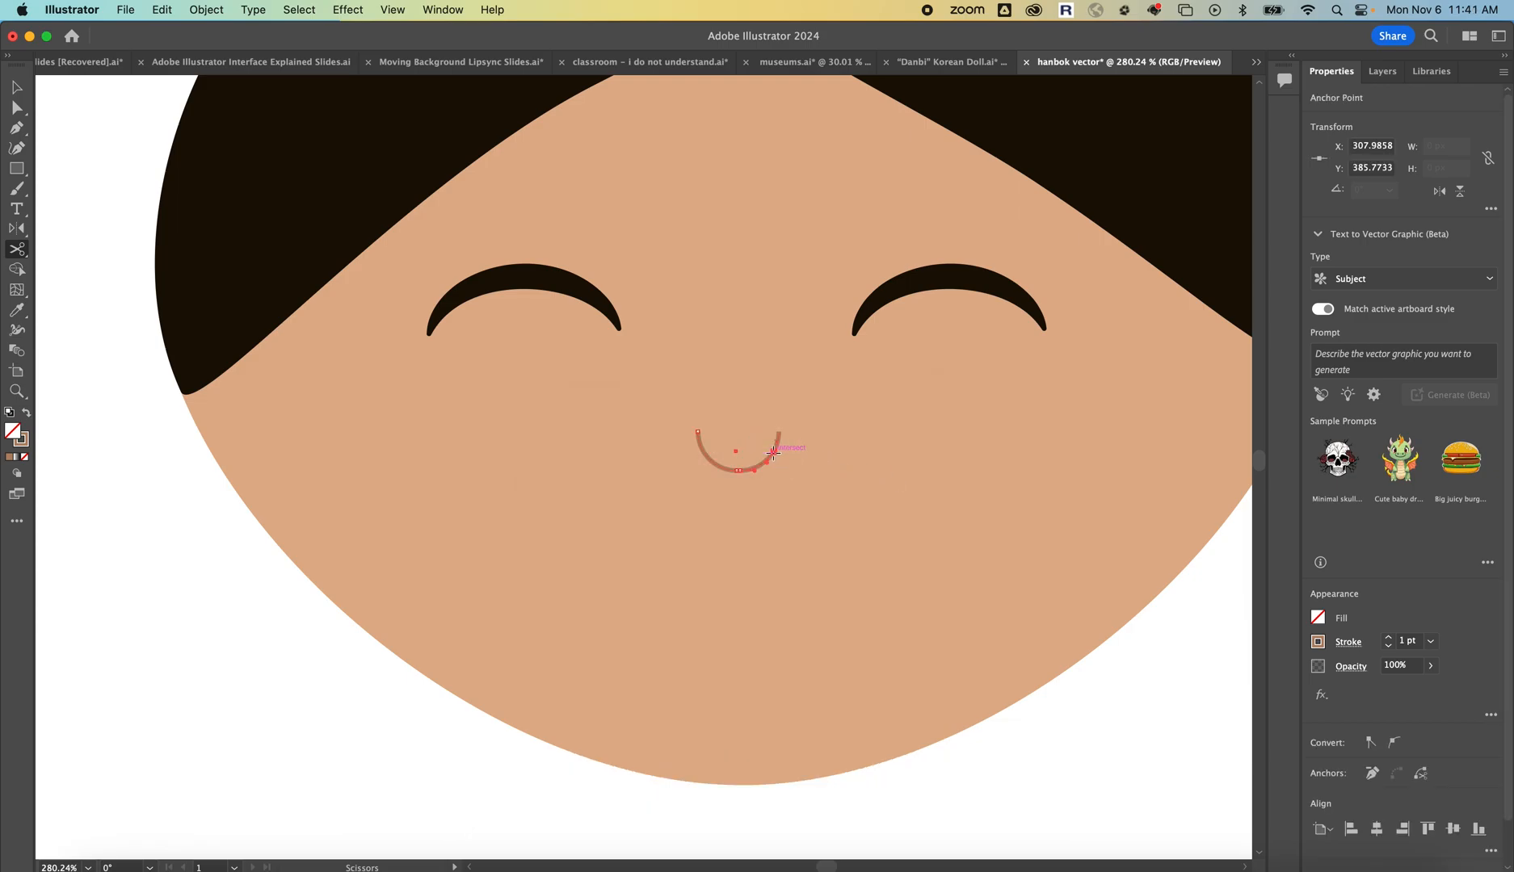
click(701, 450)
key(v)
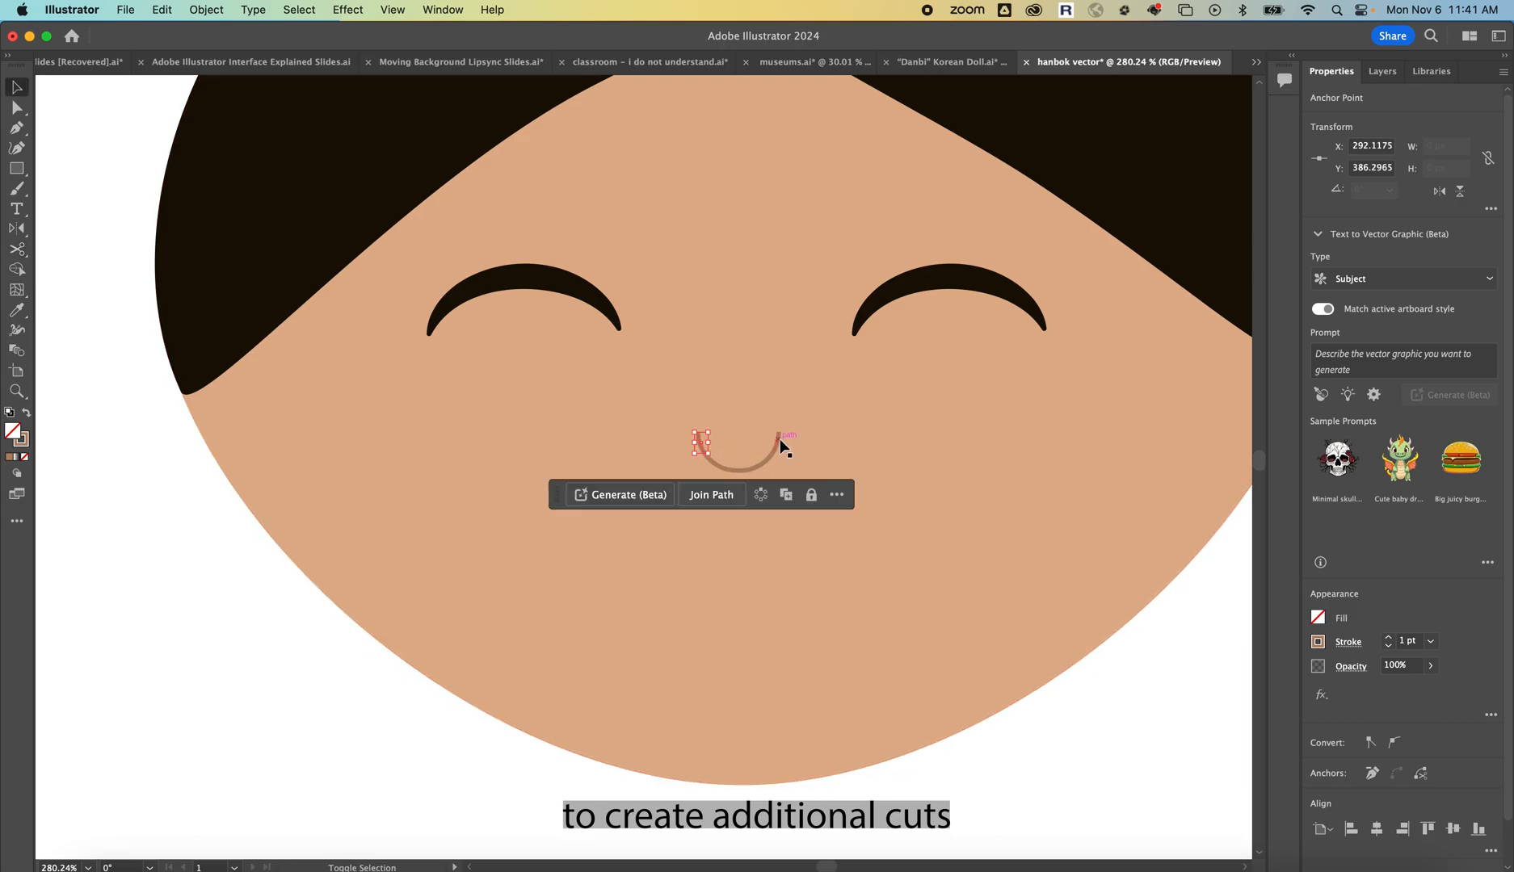
click(780, 441)
key(Delete)
click(341, 689)
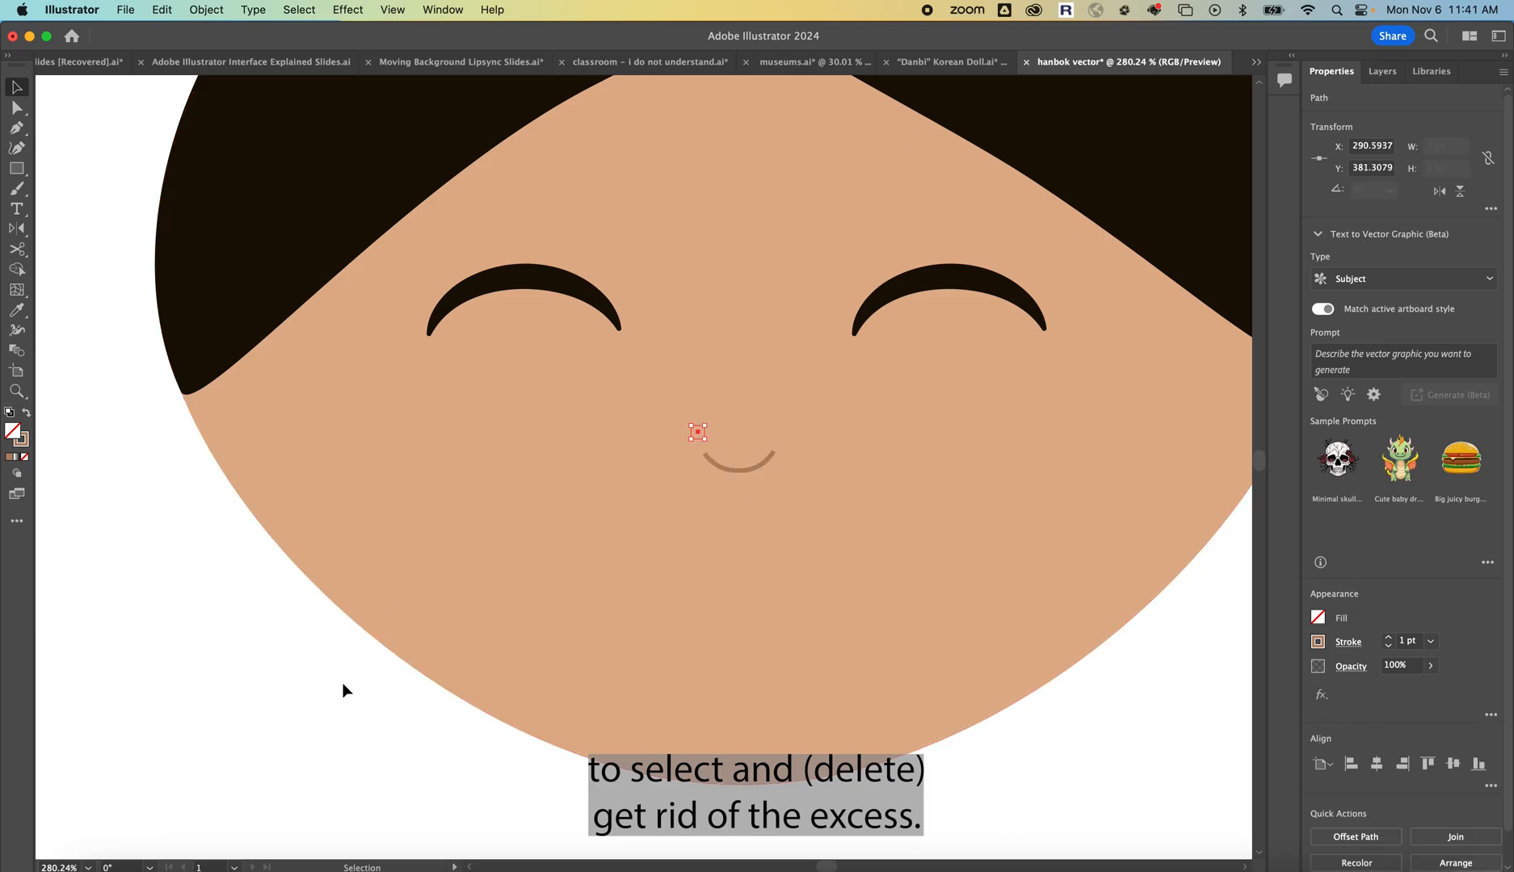
Give the shortened nose curve's 1 pt stroke a round cap and round corners
click(739, 470)
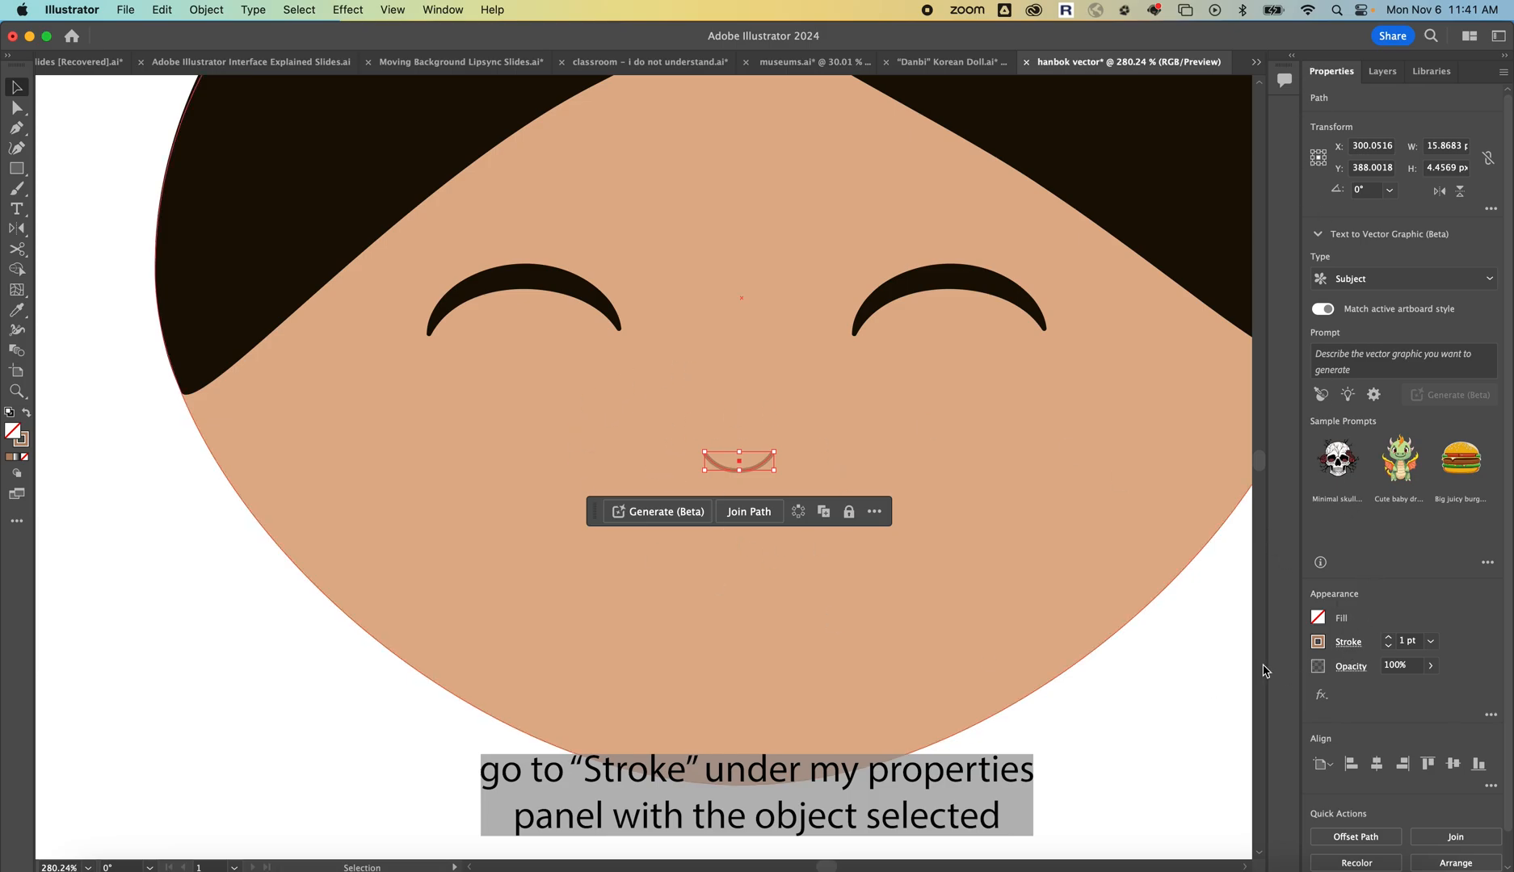
click(1348, 642)
click(1257, 400)
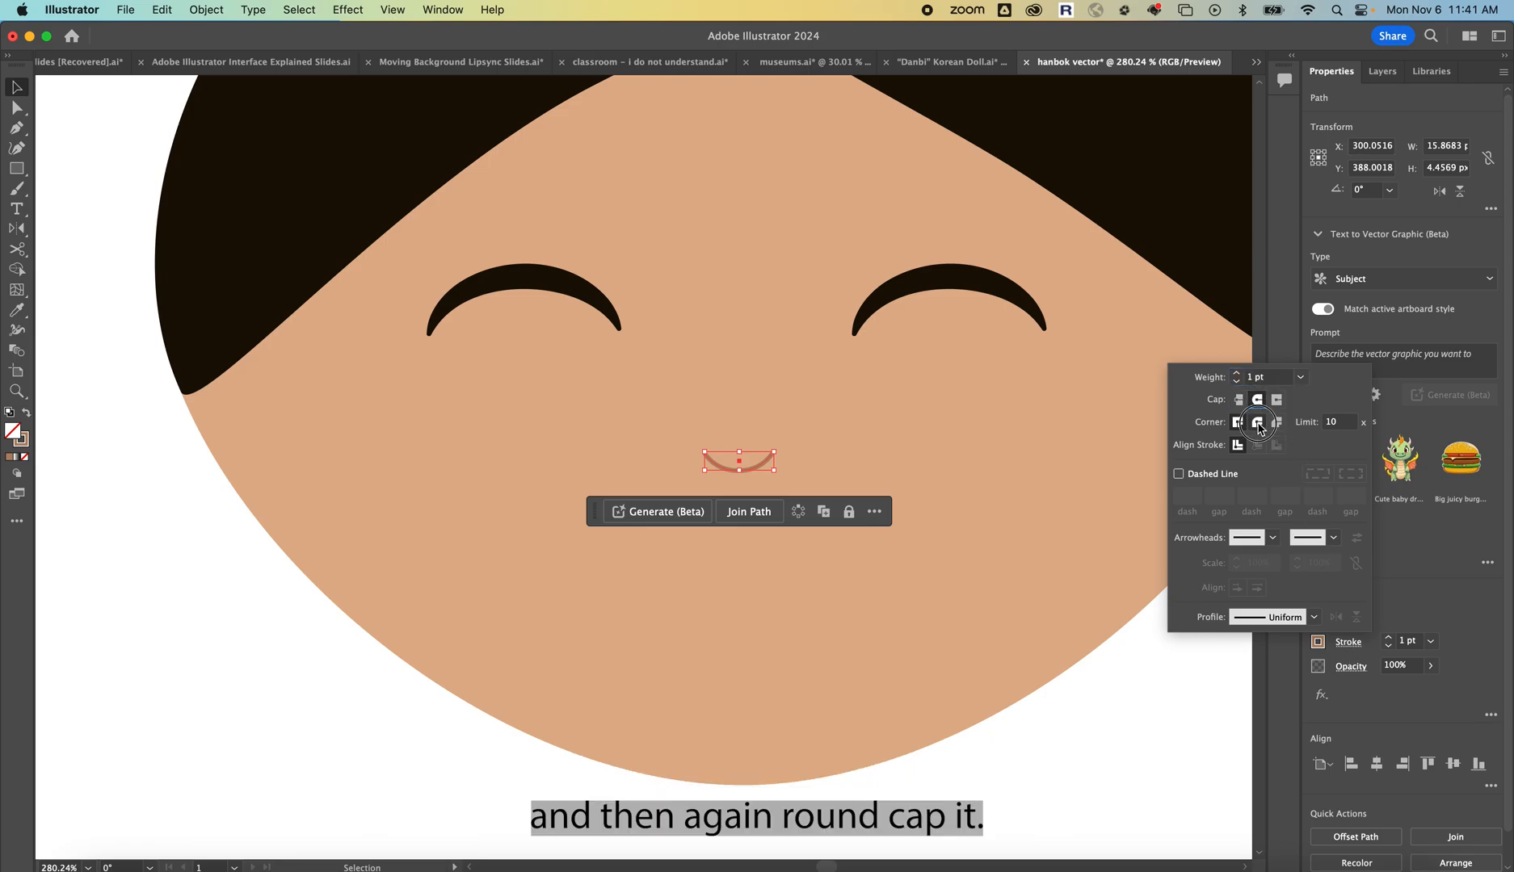
click(1142, 756)
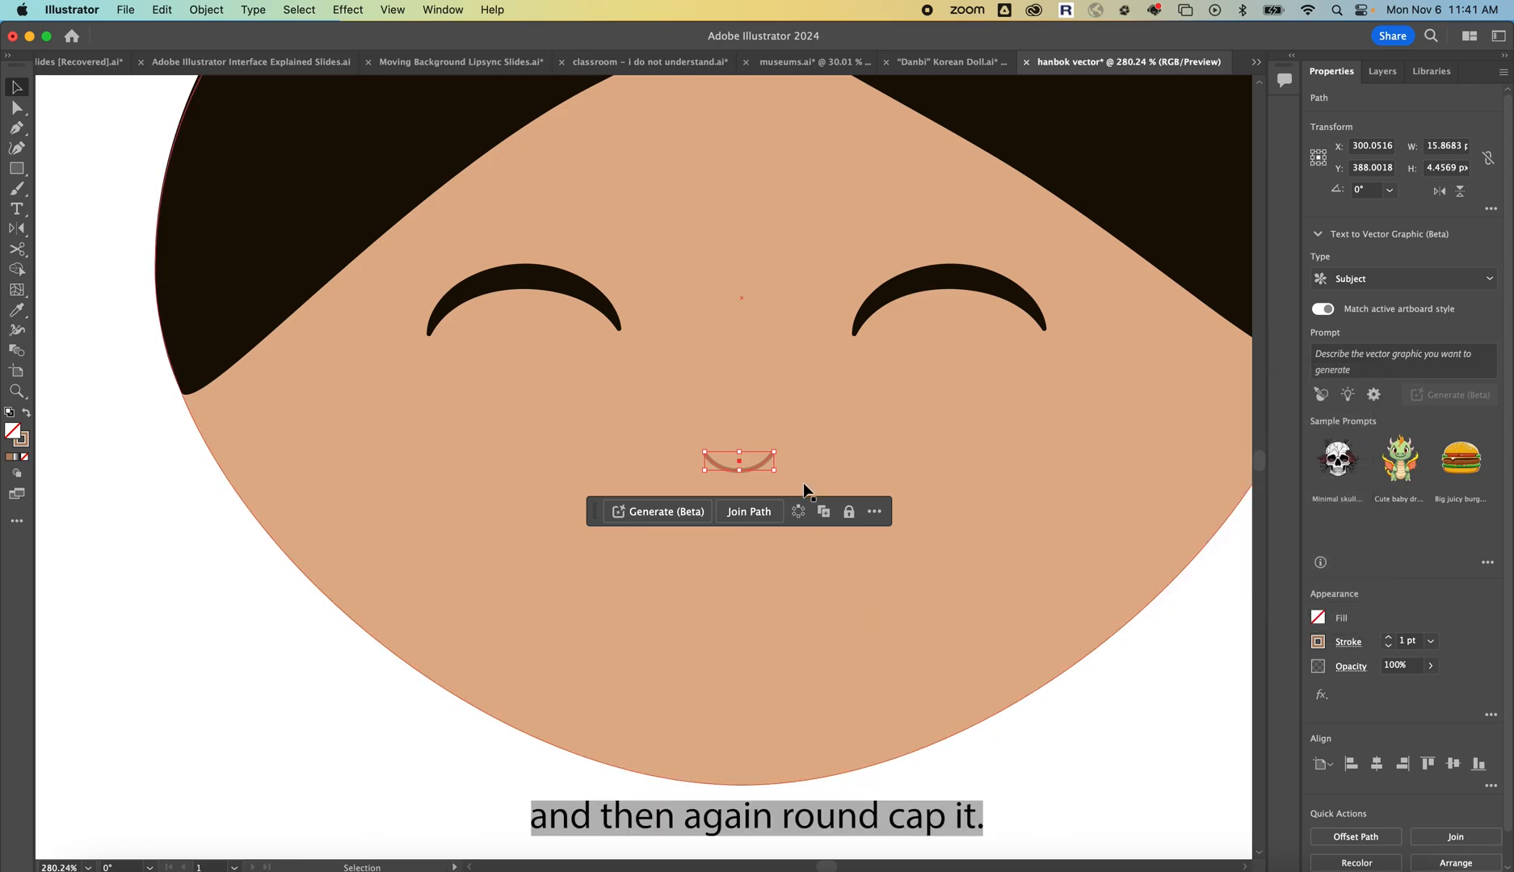
Widen the nose curve's stroke at its centre with the Width tool to about 3.3 pt, tapering toward the ends
key(shift+w)
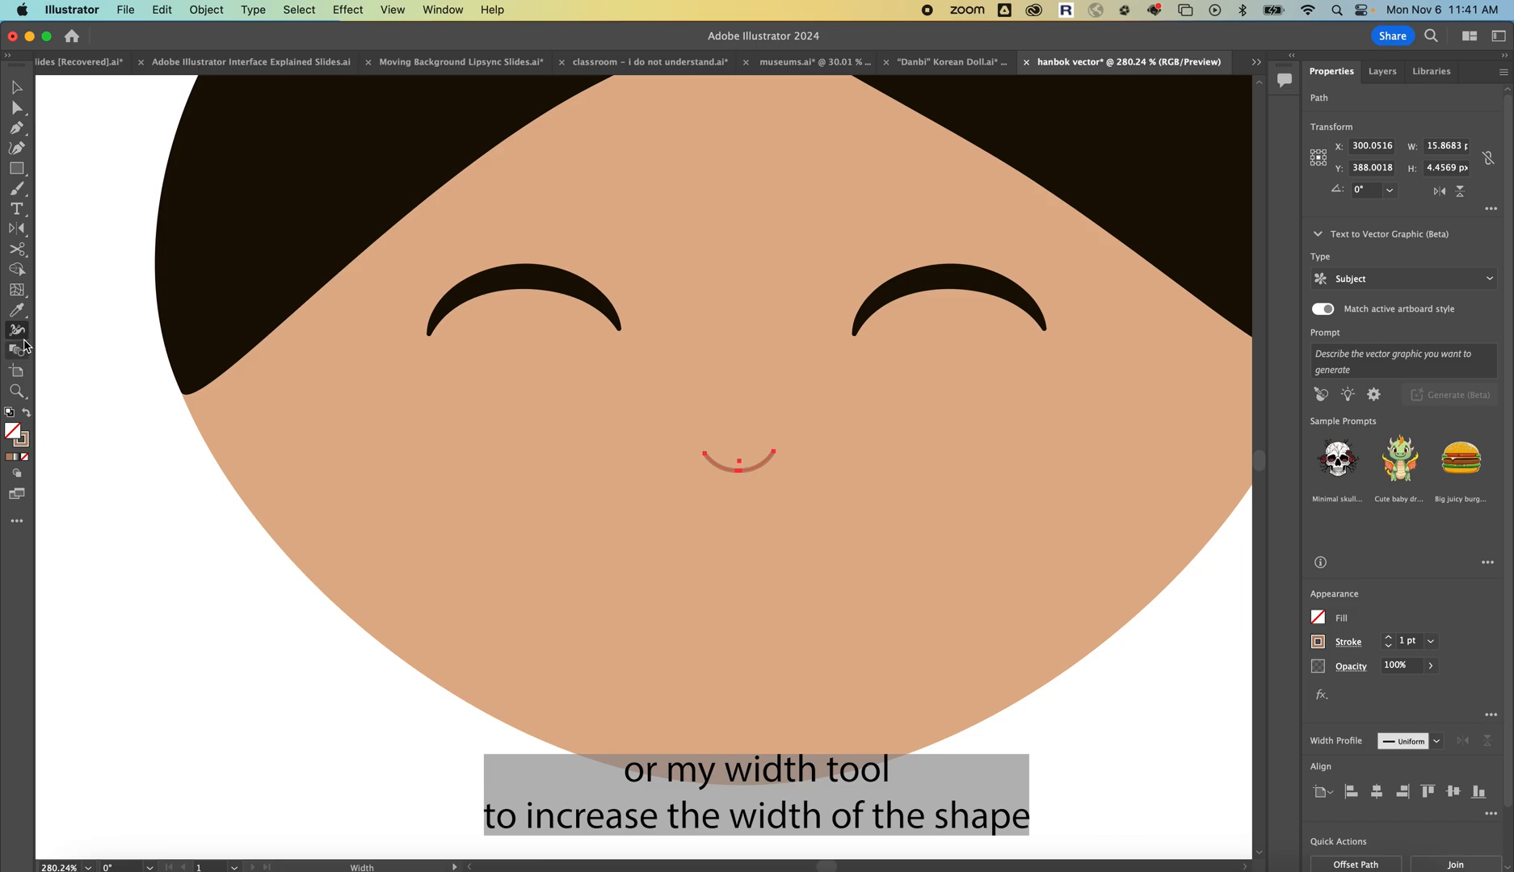
drag(739, 472, 741, 484)
key(v)
click(179, 605)
Draw an unfilled square about 30.4 px wide below the nose as the base for the mouth
scroll(179, 605, down, 3)
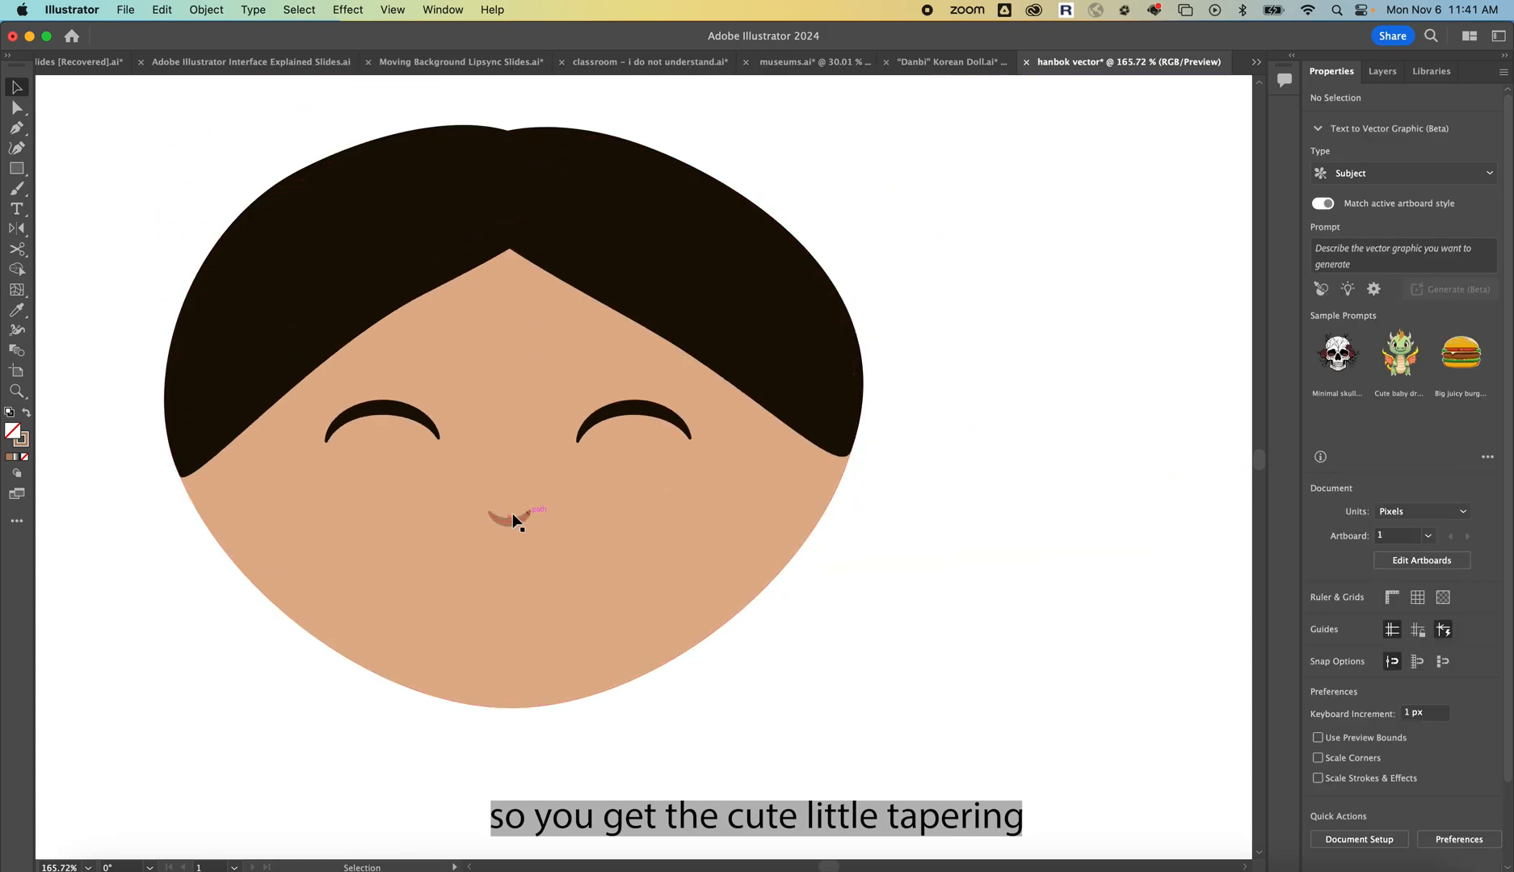
scroll(670, 517, down, 6)
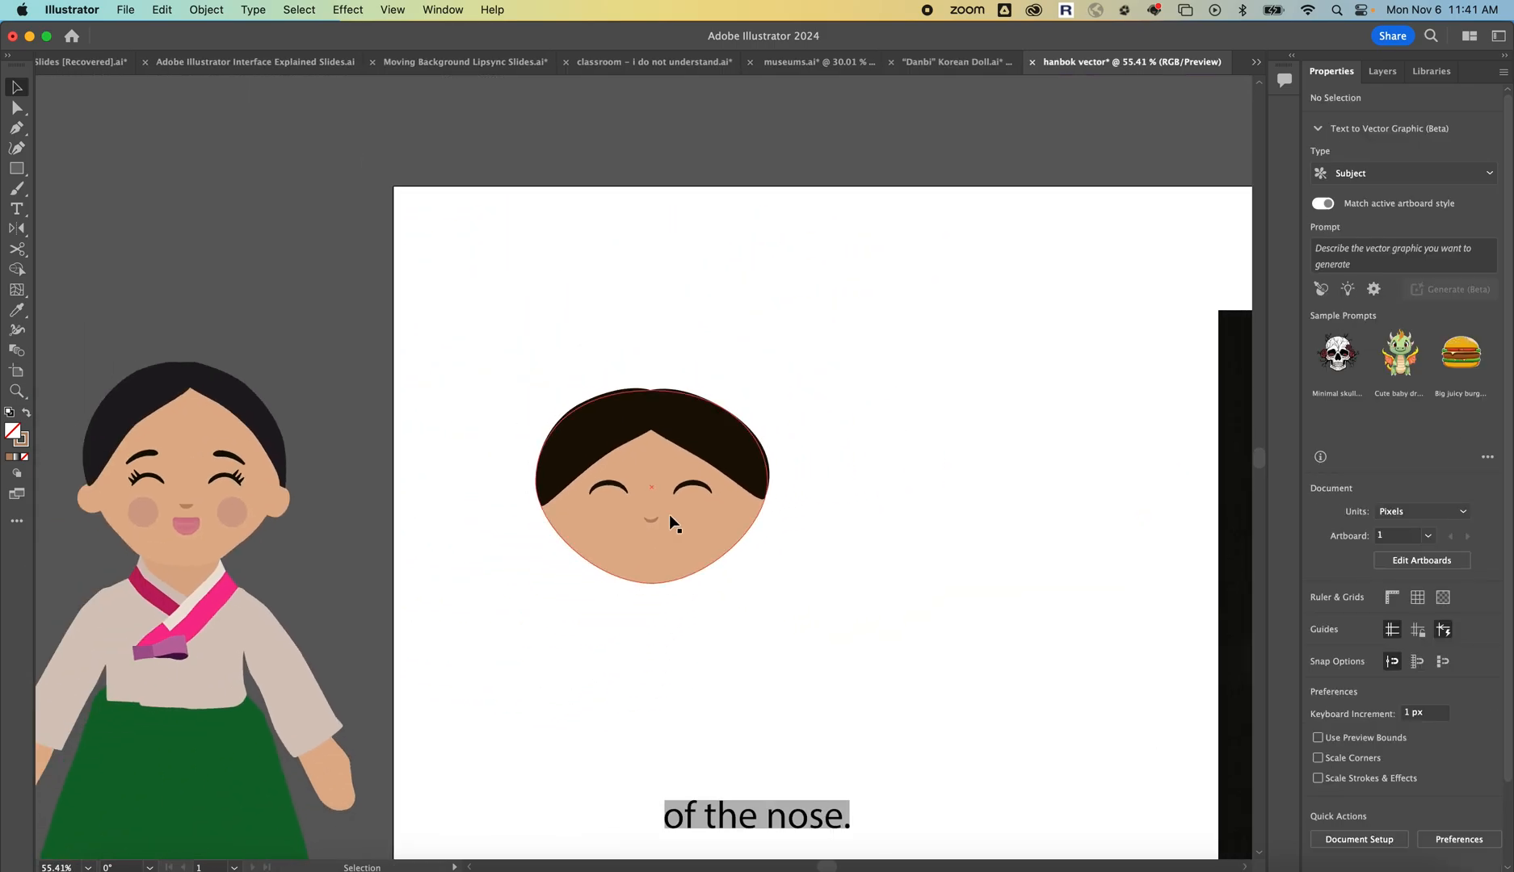
scroll(670, 514, left, 2)
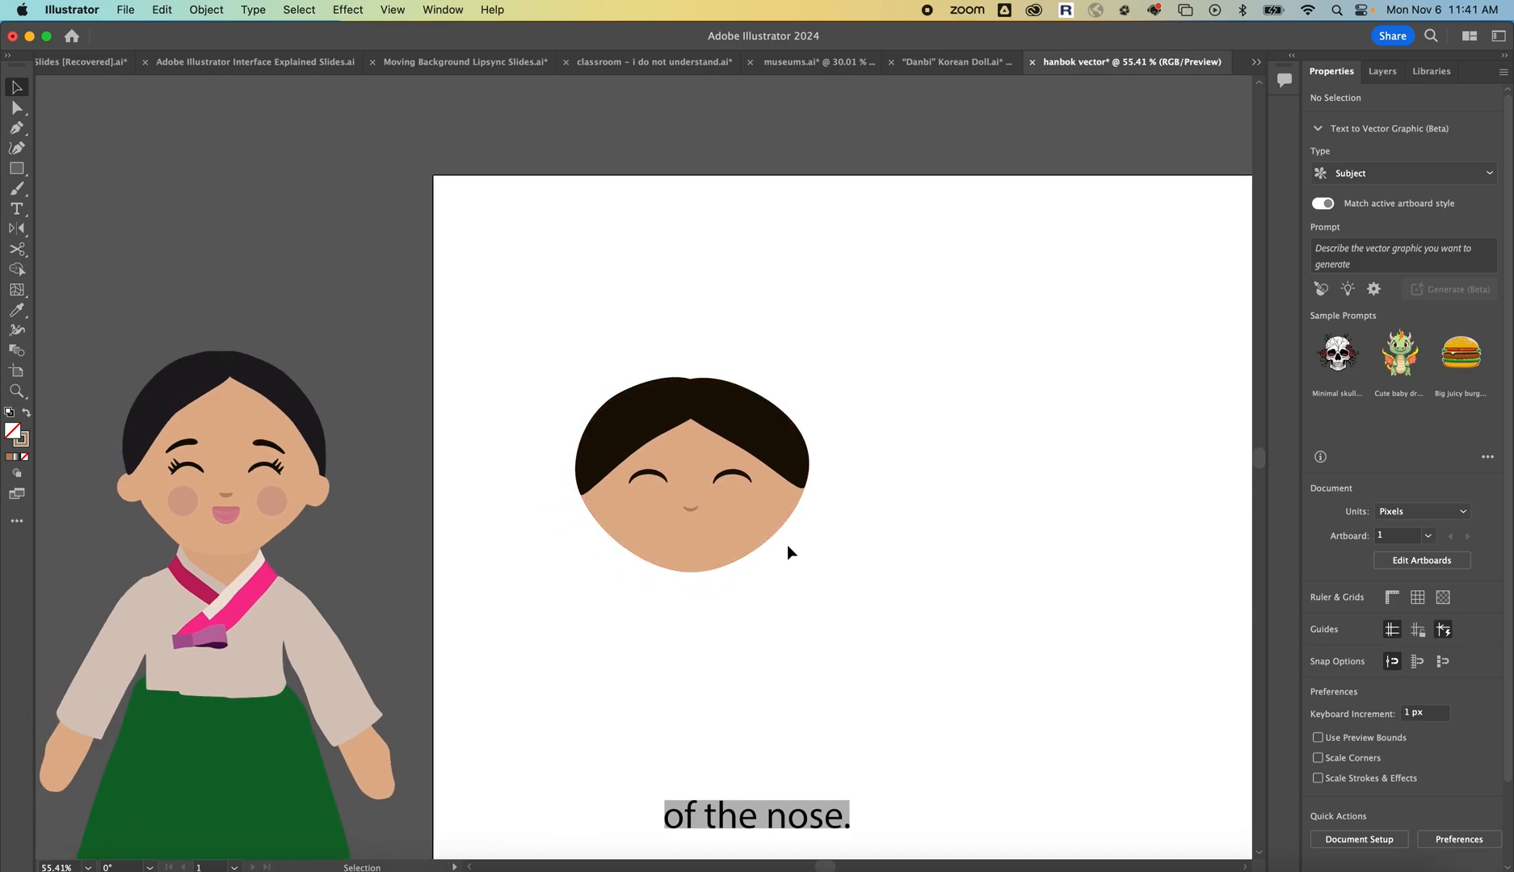
scroll(687, 517, up, 1)
scroll(688, 520, up, 2)
key(m)
scroll(662, 525, up, 1)
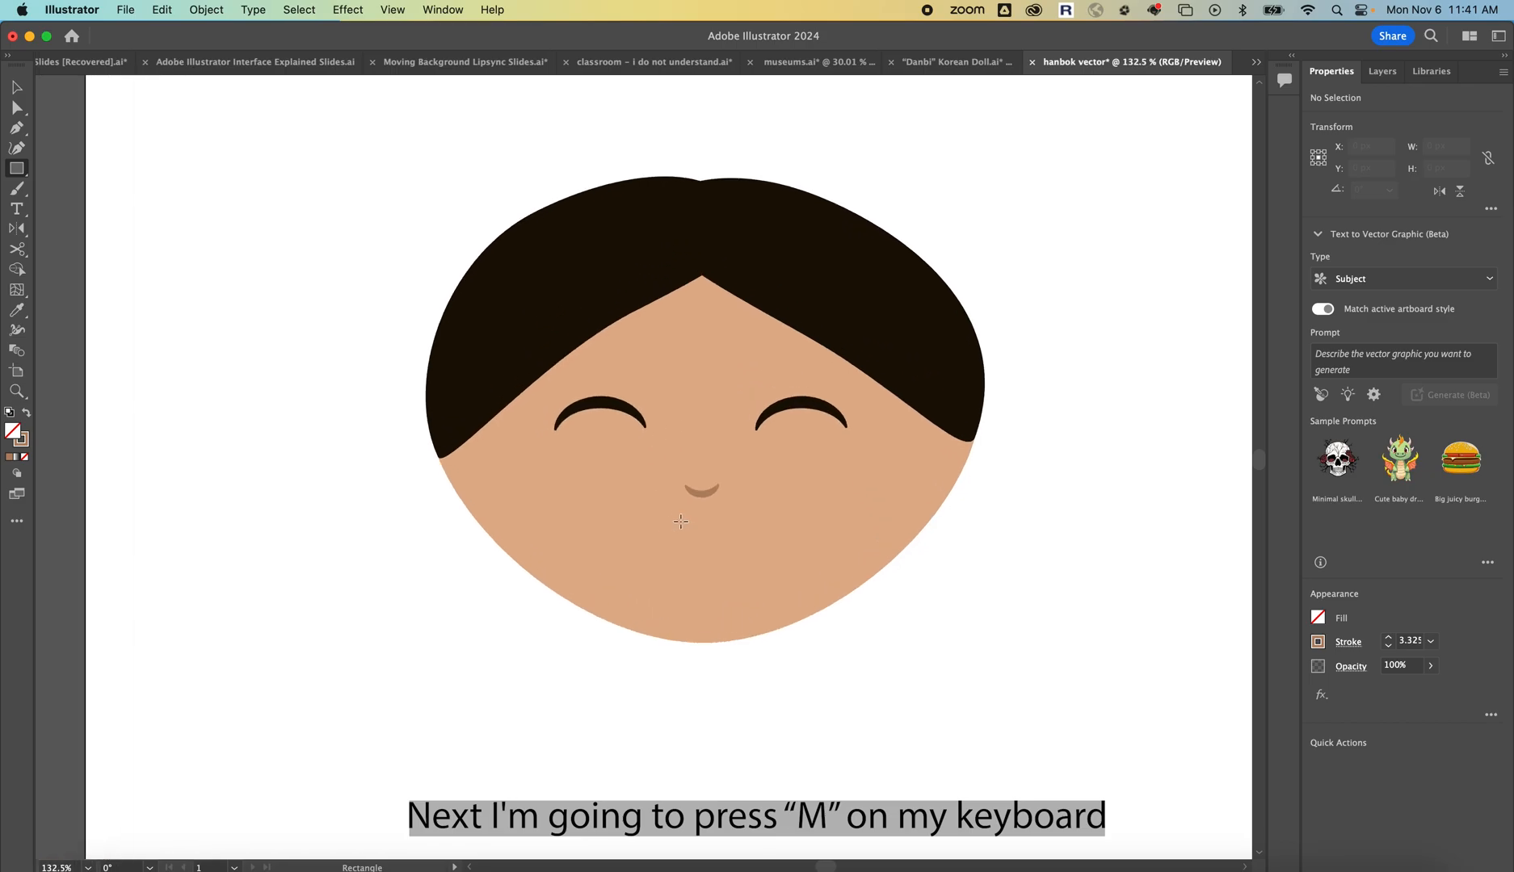
drag(663, 516, 727, 579)
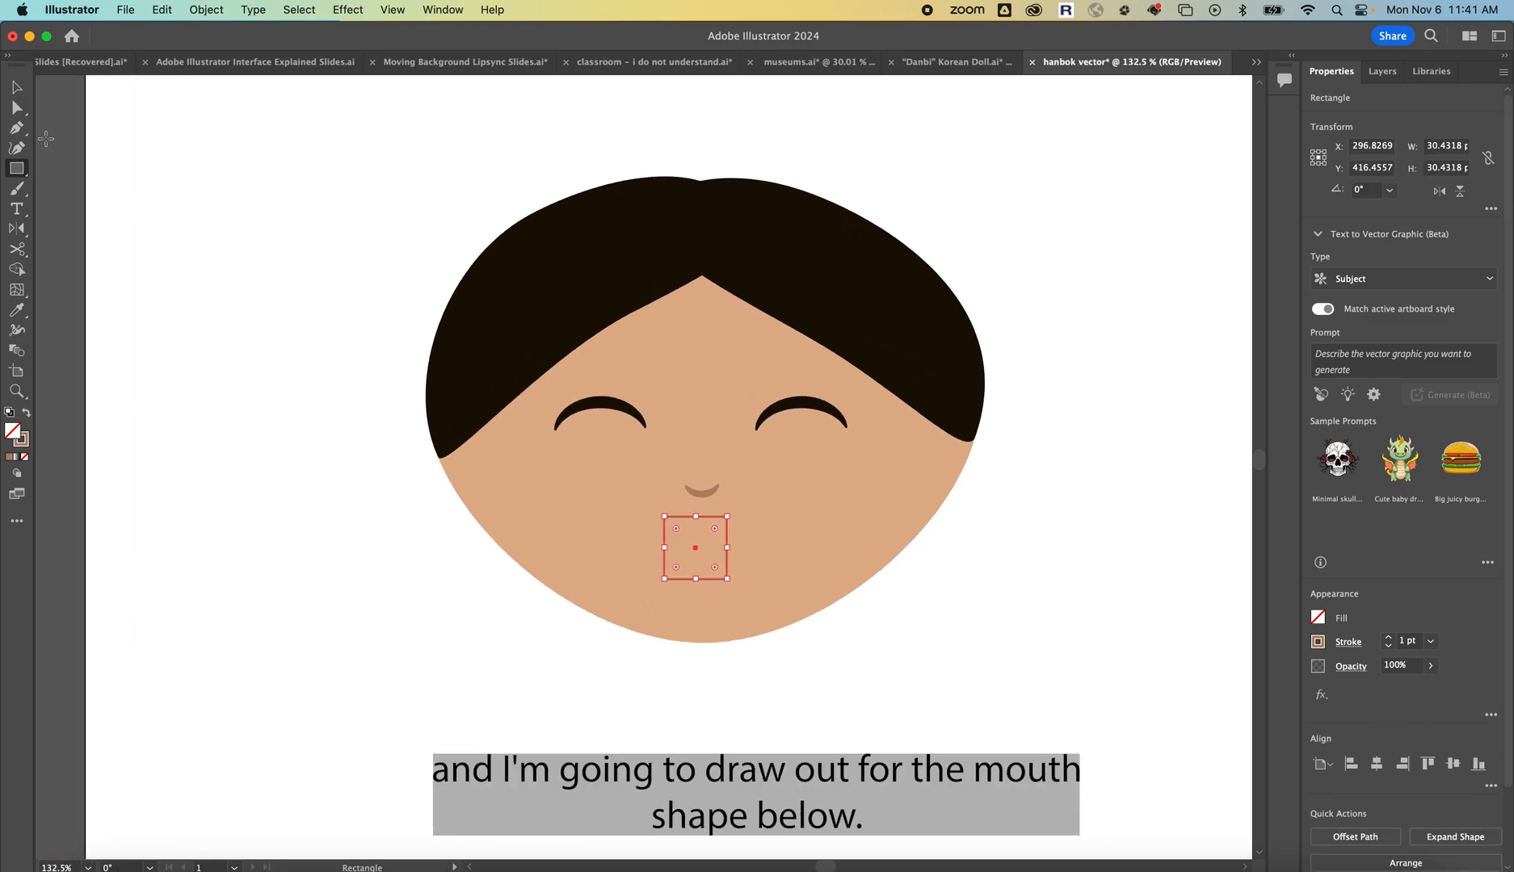
click(17, 90)
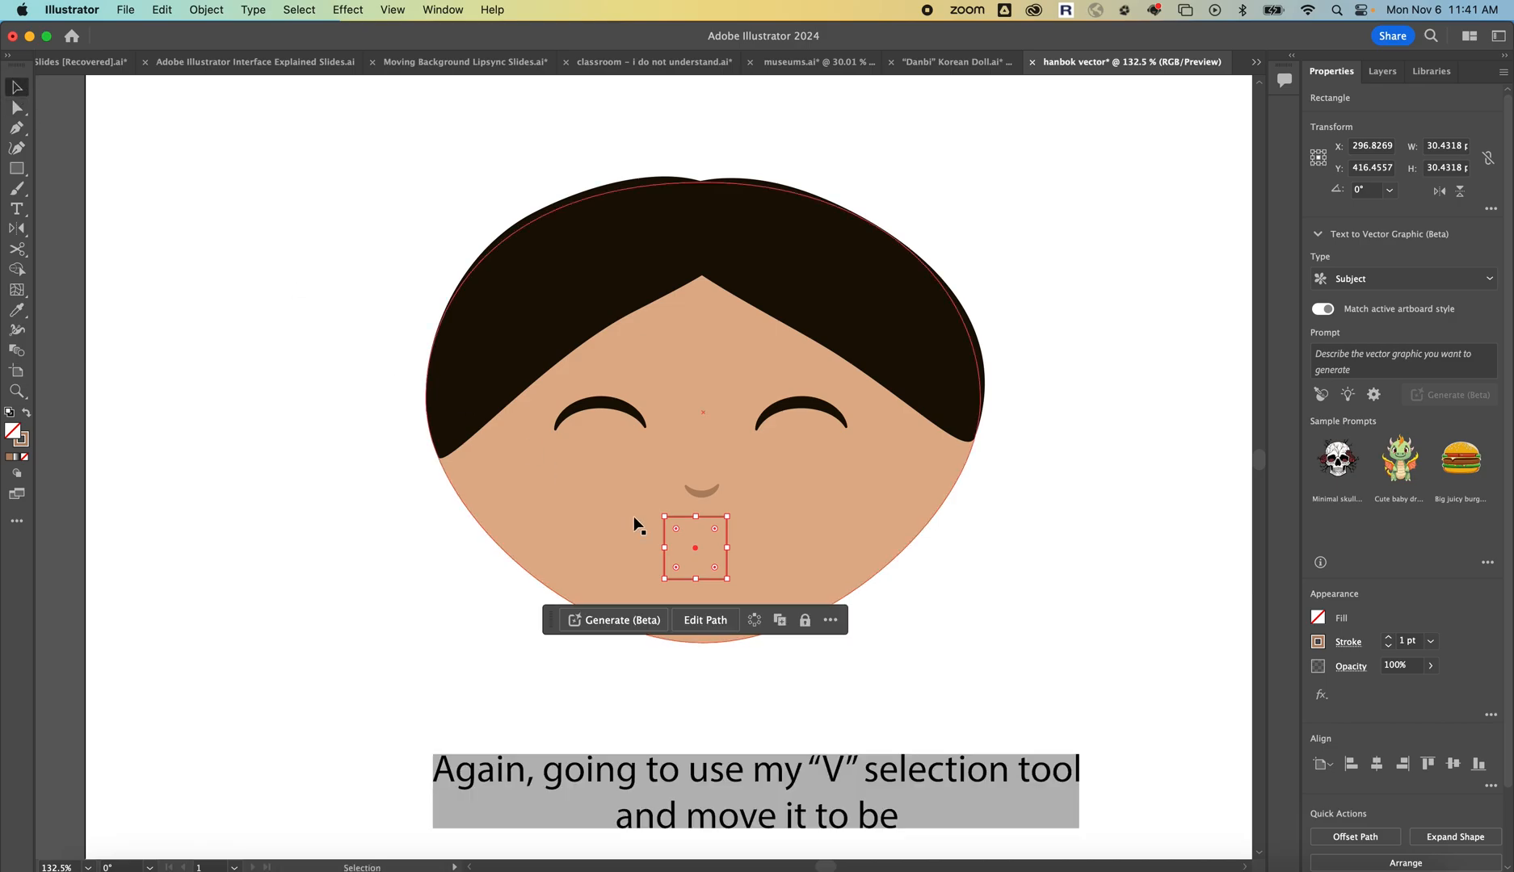
Move the mouth square slightly sideways so it is centred beneath the nose
drag(671, 533, 672, 532)
scroll(734, 533, up, 2)
scroll(734, 534, up, 2)
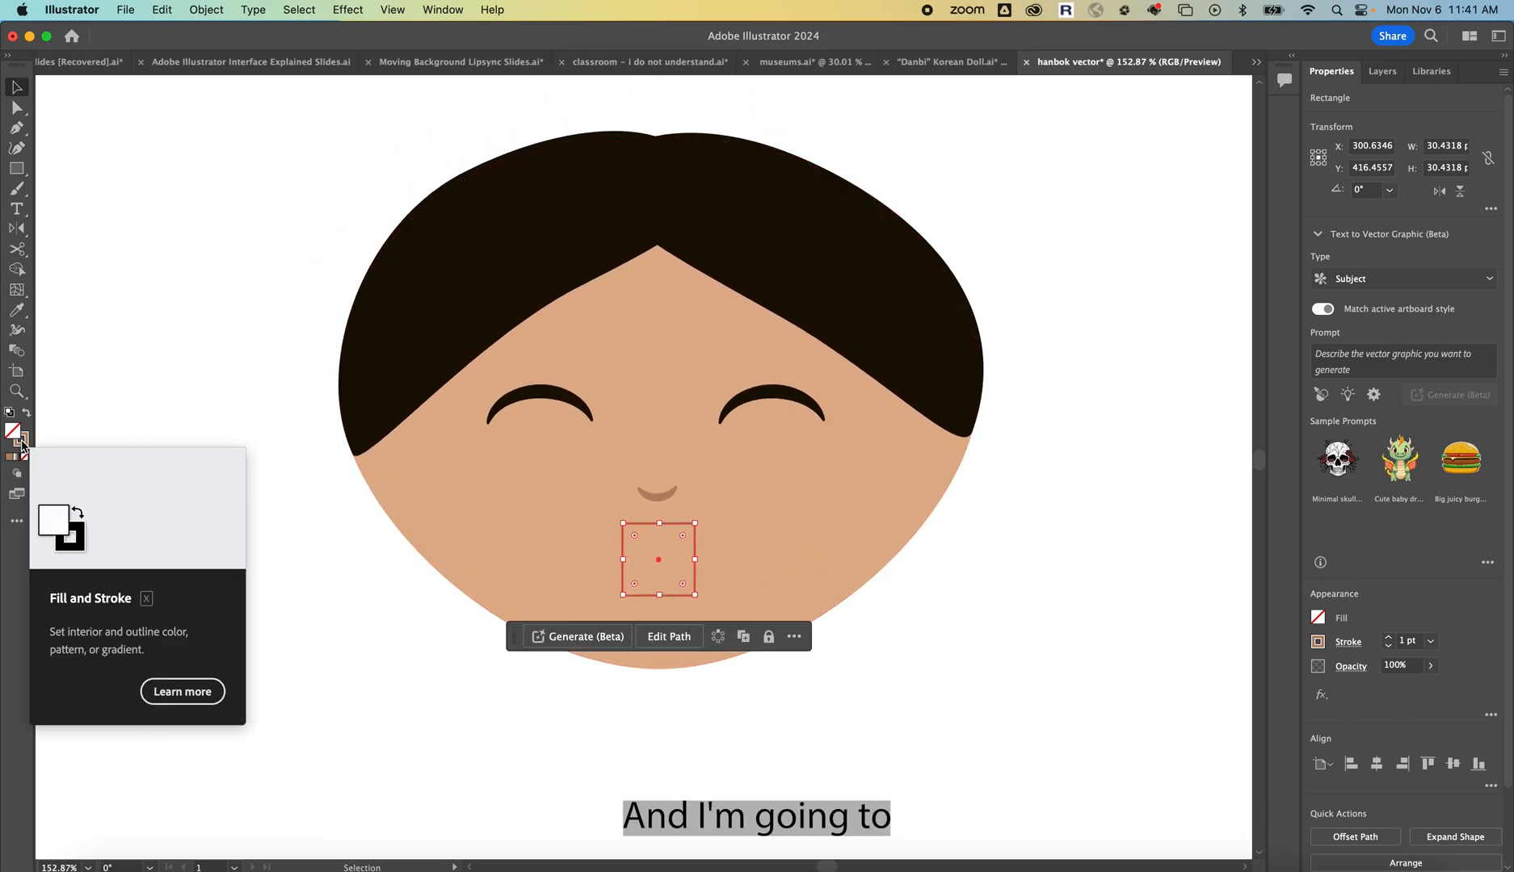
Swap the mouth square's stroke colour to its fill and change the fill to a dark brownish red
click(28, 415)
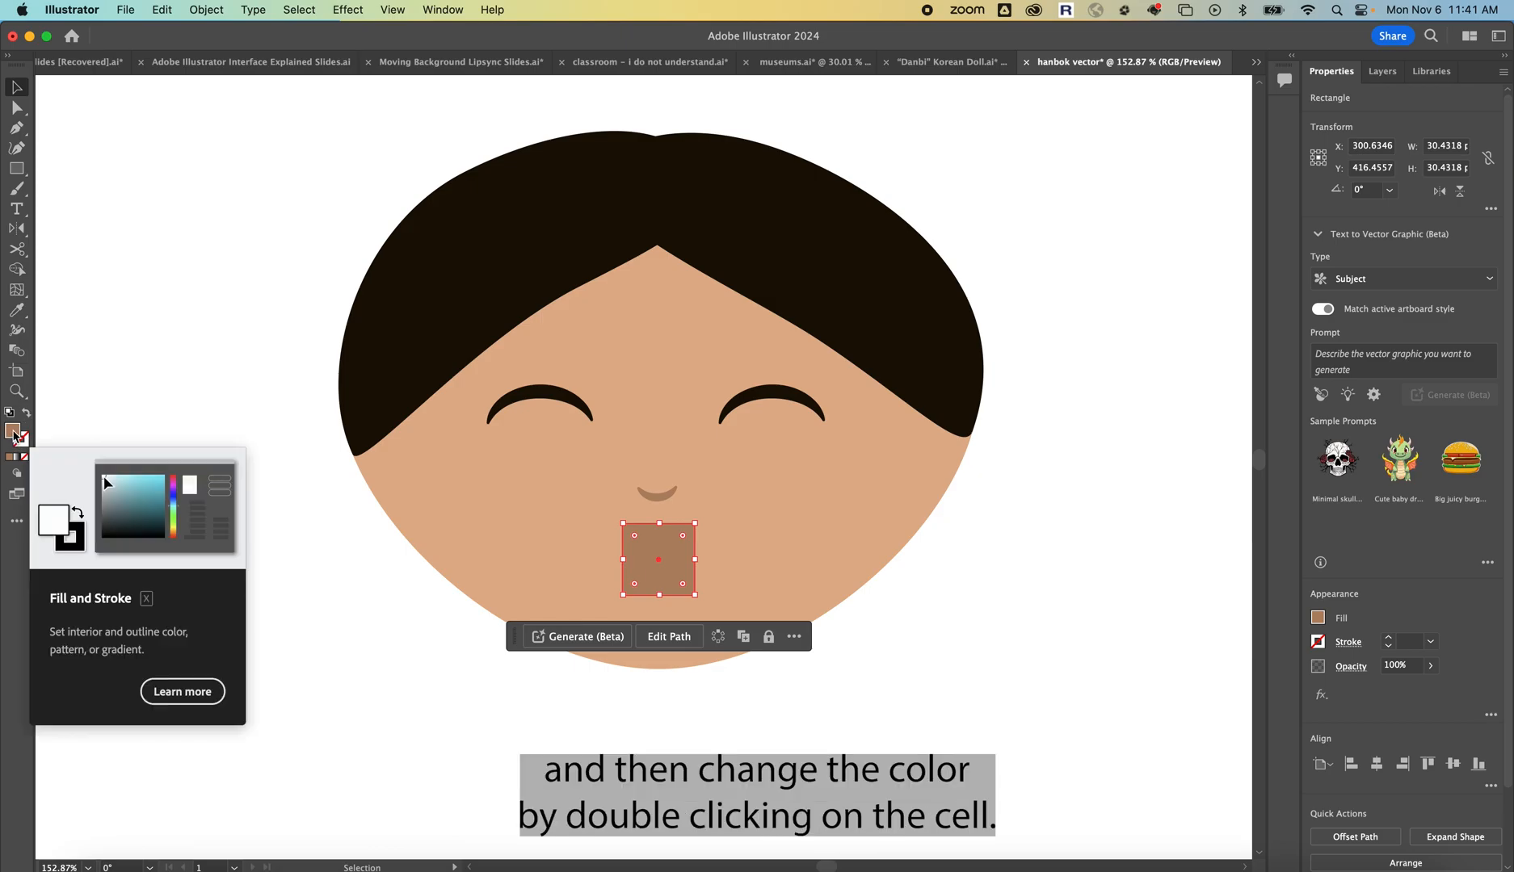
double_click(12, 432)
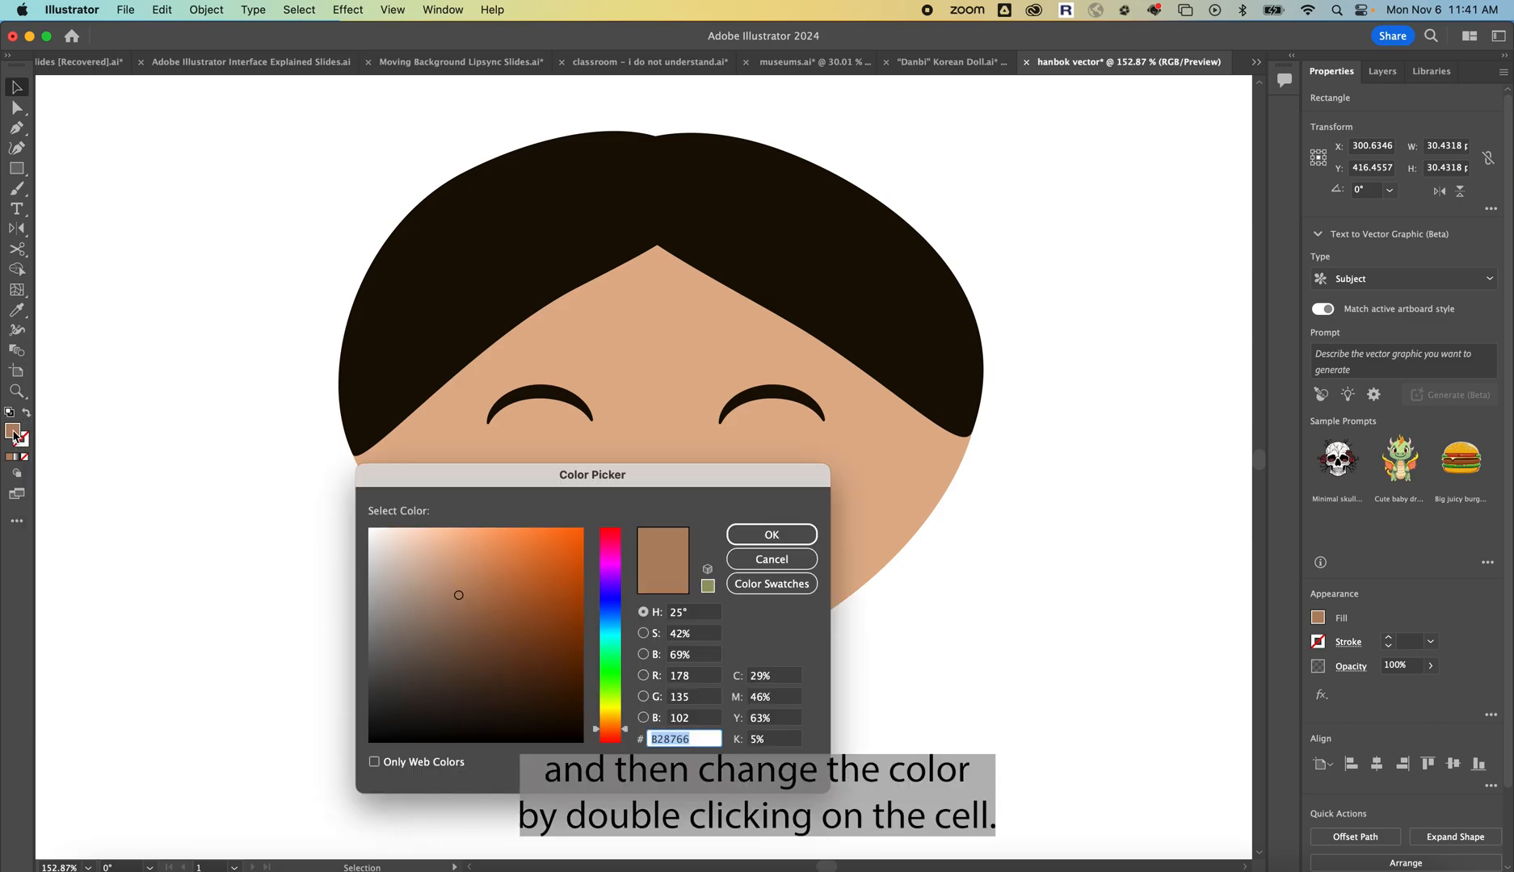
click(626, 734)
drag(627, 734, 627, 738)
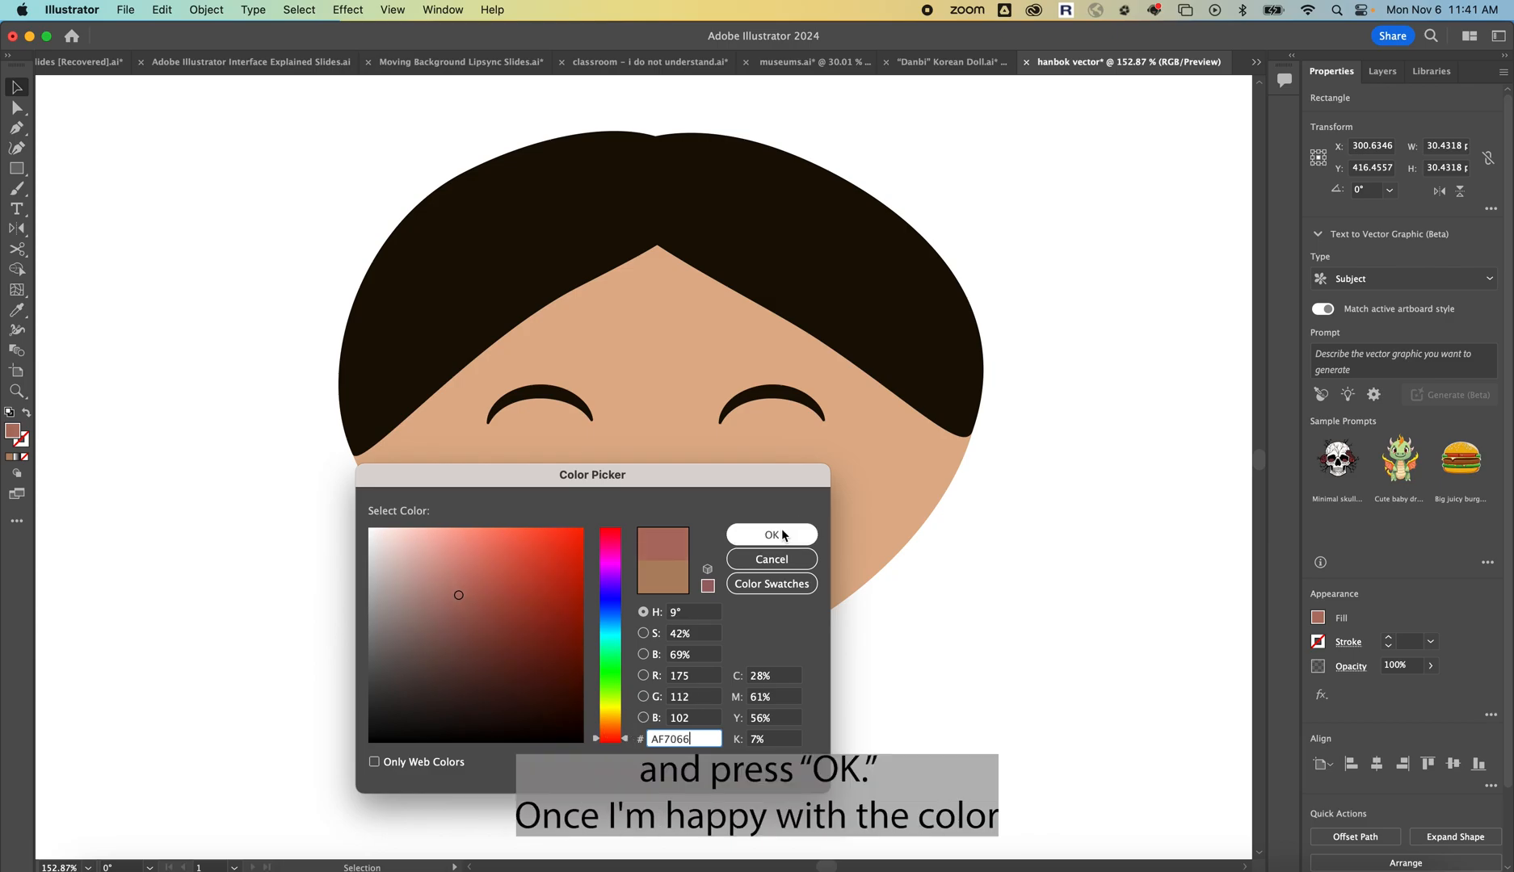
click(471, 575)
drag(471, 575, 484, 597)
click(773, 536)
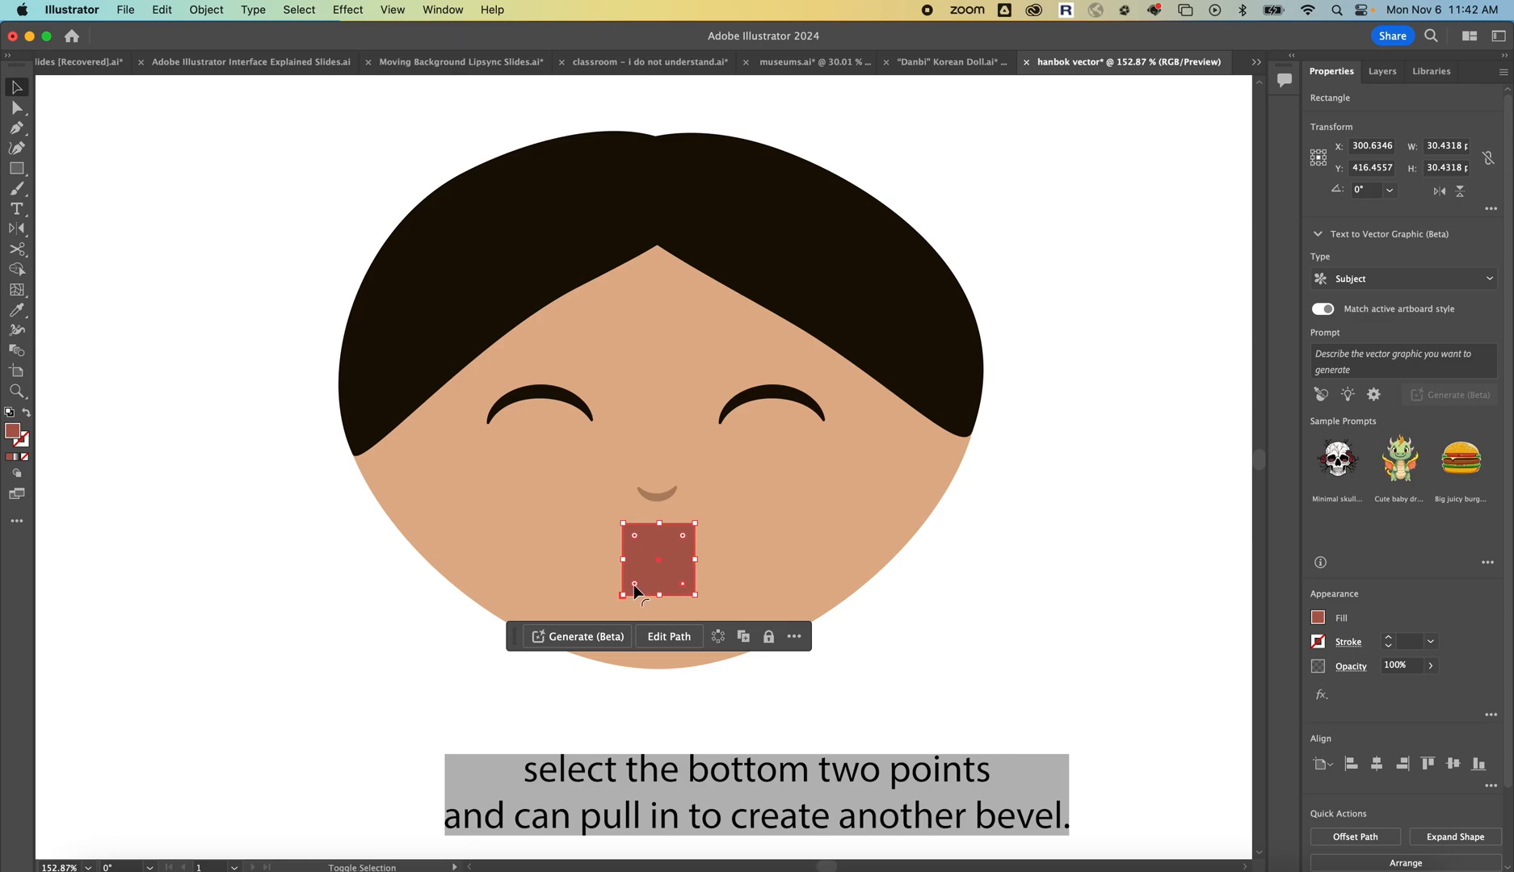
Round the square's two bottom corners fully and shorten the mouth shape to about 22.4 px high below the nose
drag(634, 583, 573, 375)
scroll(671, 537, up, 3)
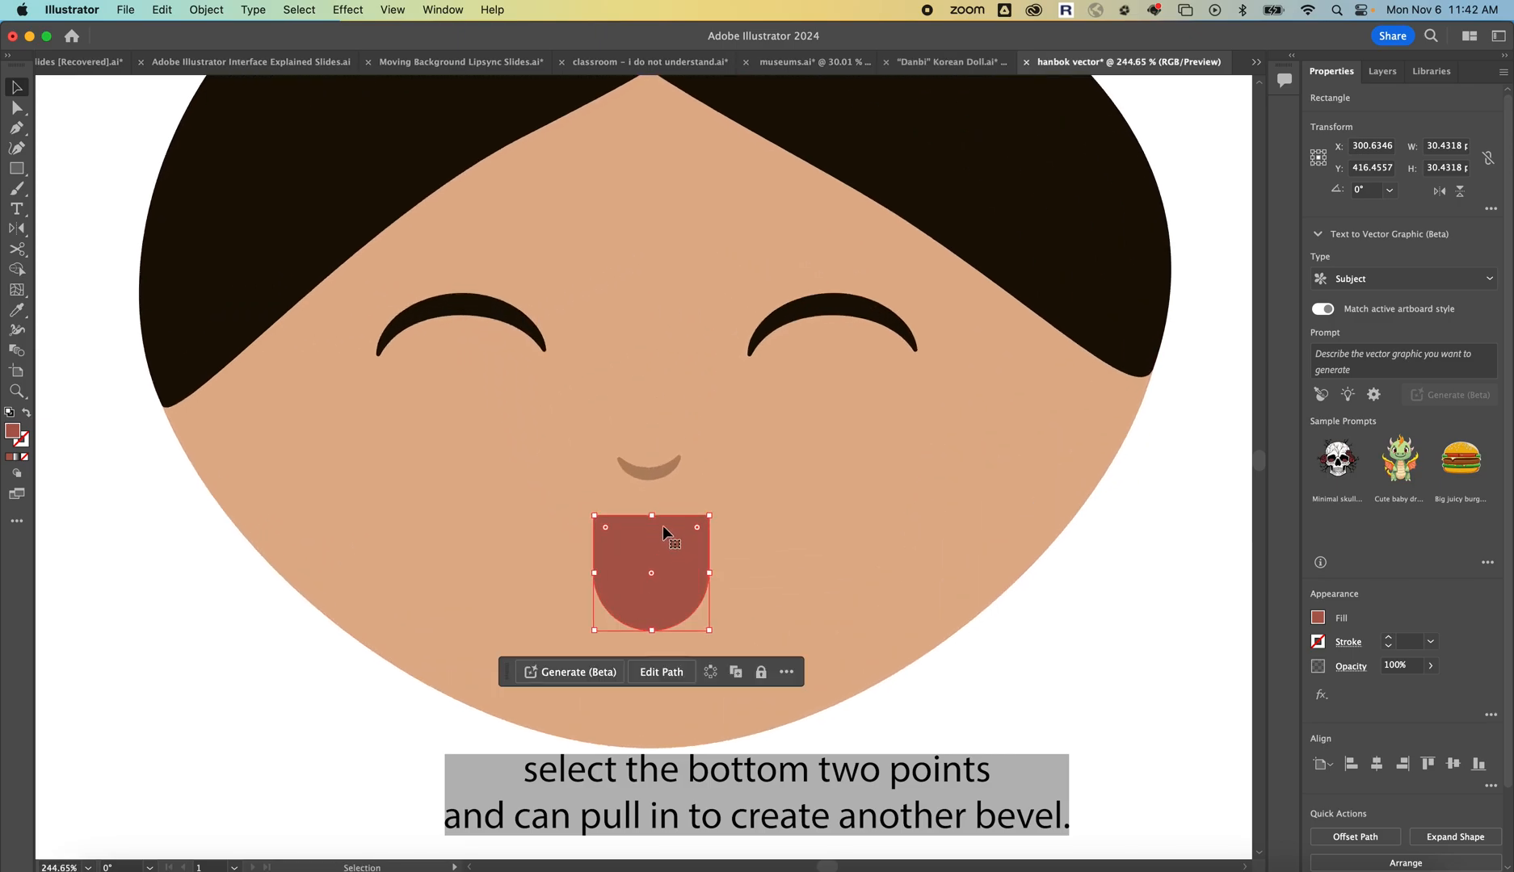
drag(653, 517, 655, 546)
drag(677, 607, 674, 589)
Round the mouth's two top corners slightly, much less than the bottom ones
click(695, 540)
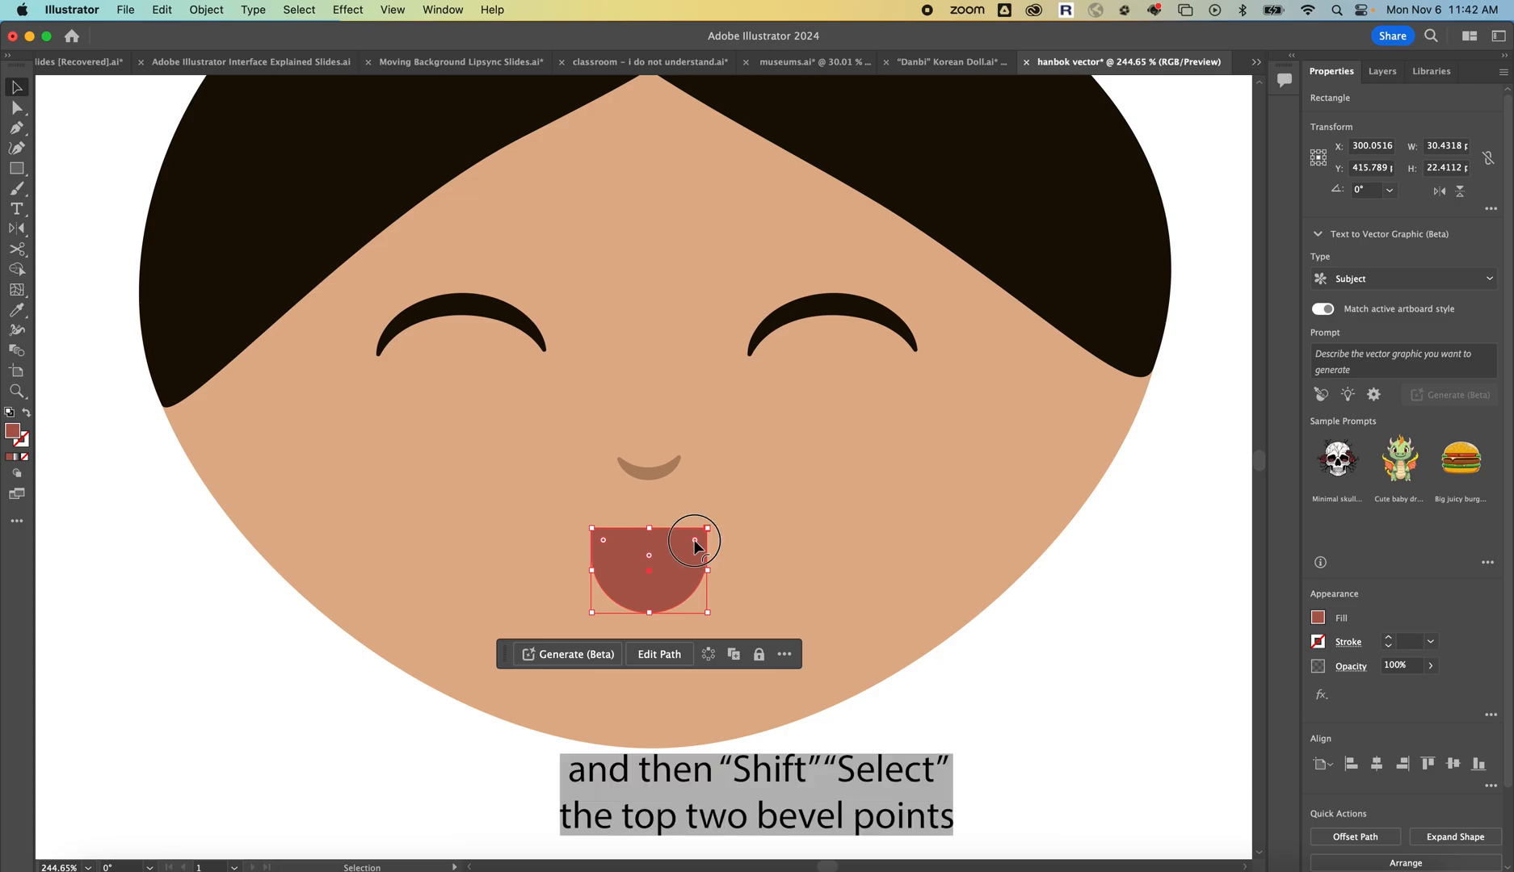
drag(604, 540, 606, 542)
click(1019, 718)
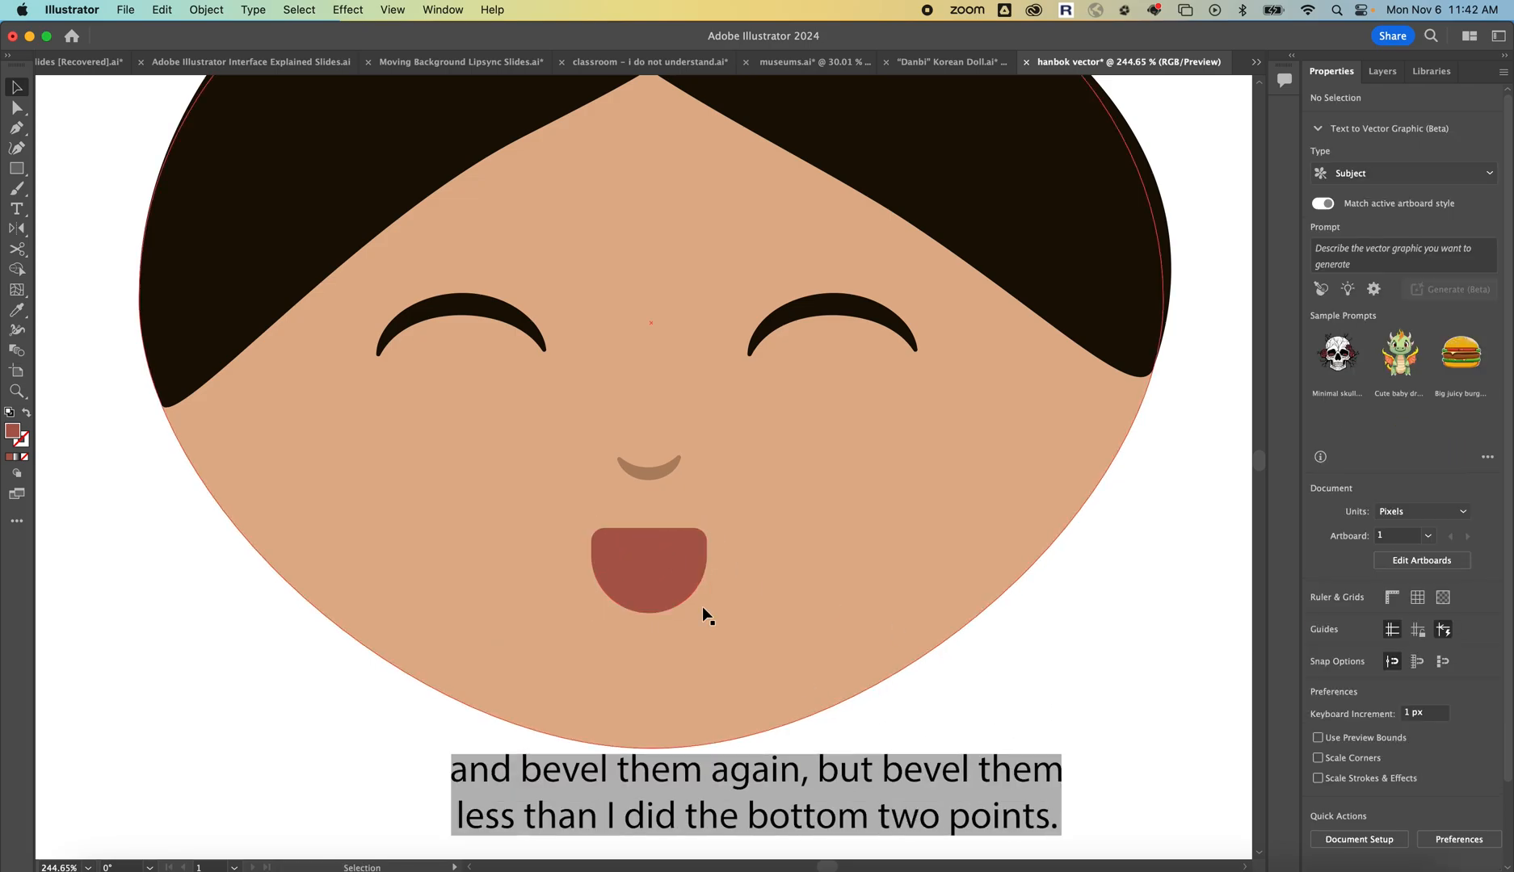
Scale the face and both hair shapes together to about 235 by 210 px and recentre them around the facial features
scroll(681, 674, down, 4)
scroll(679, 673, down, 3)
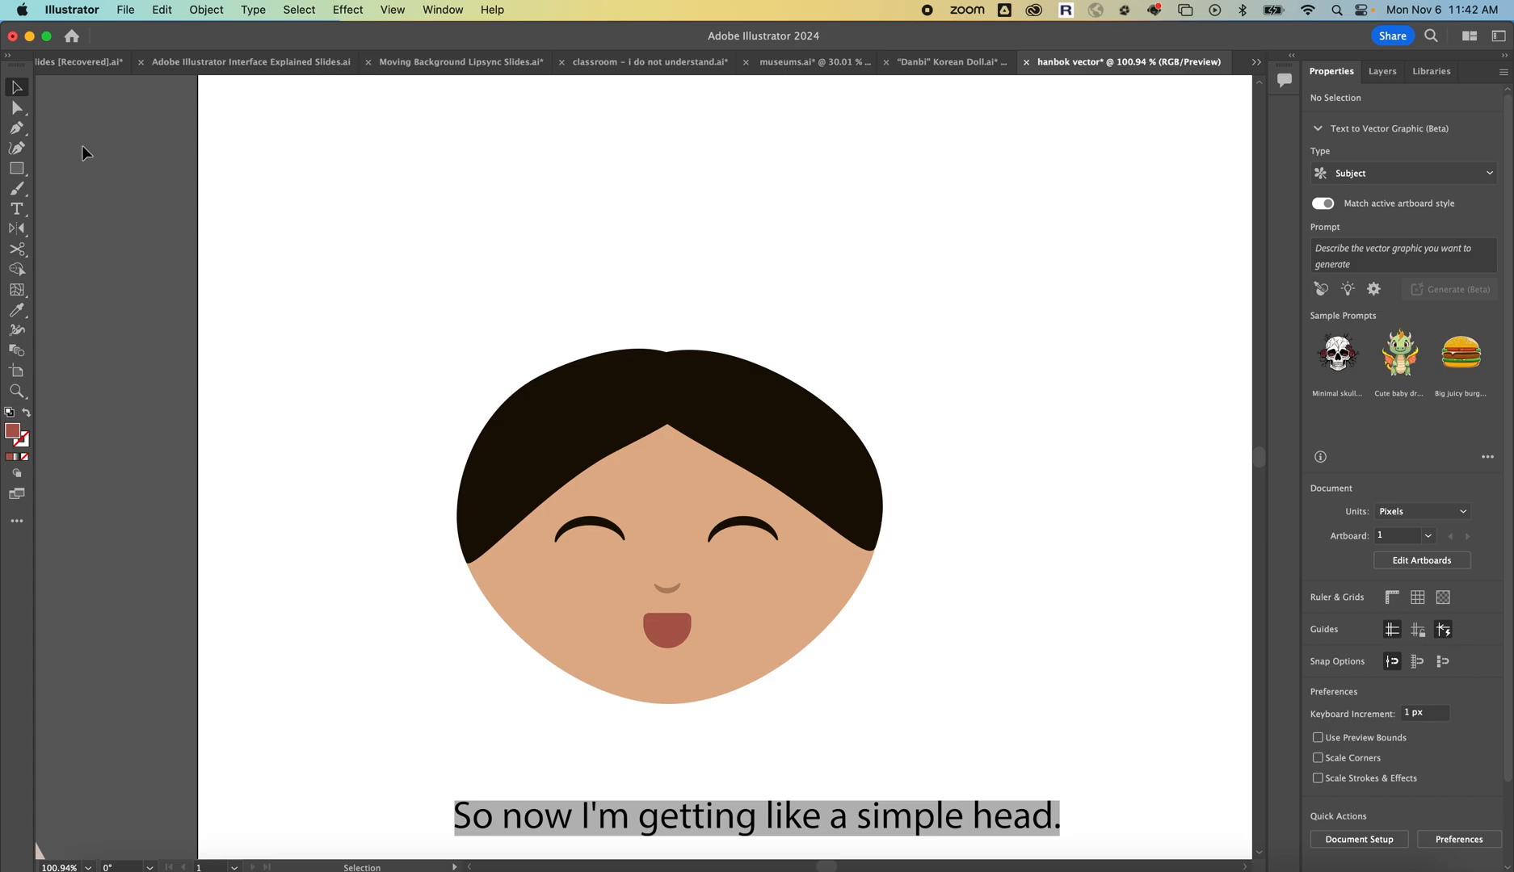
click(17, 93)
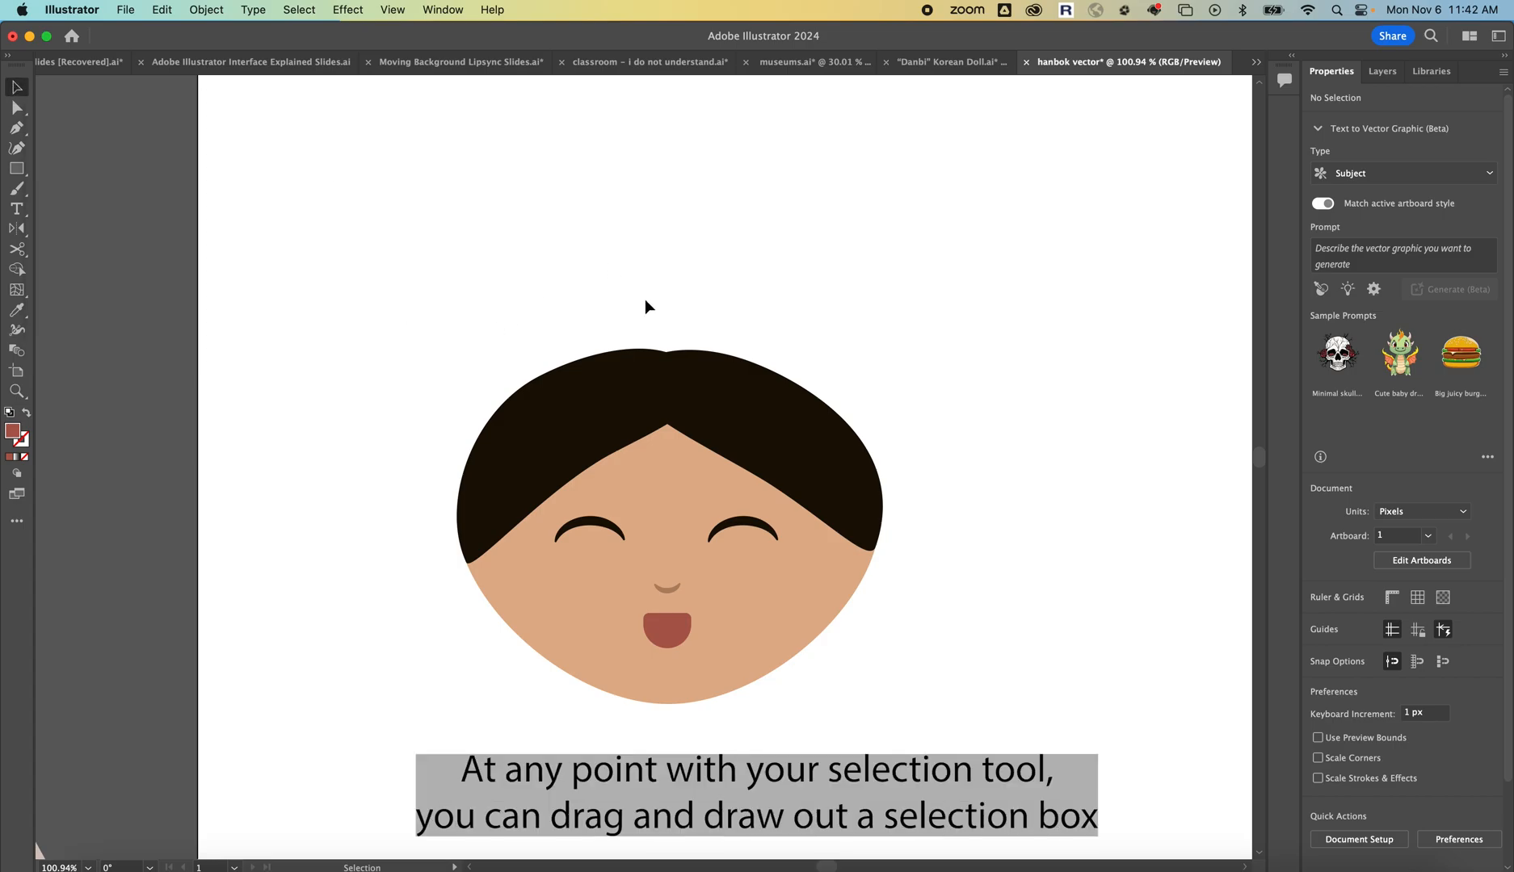
drag(469, 250, 789, 477)
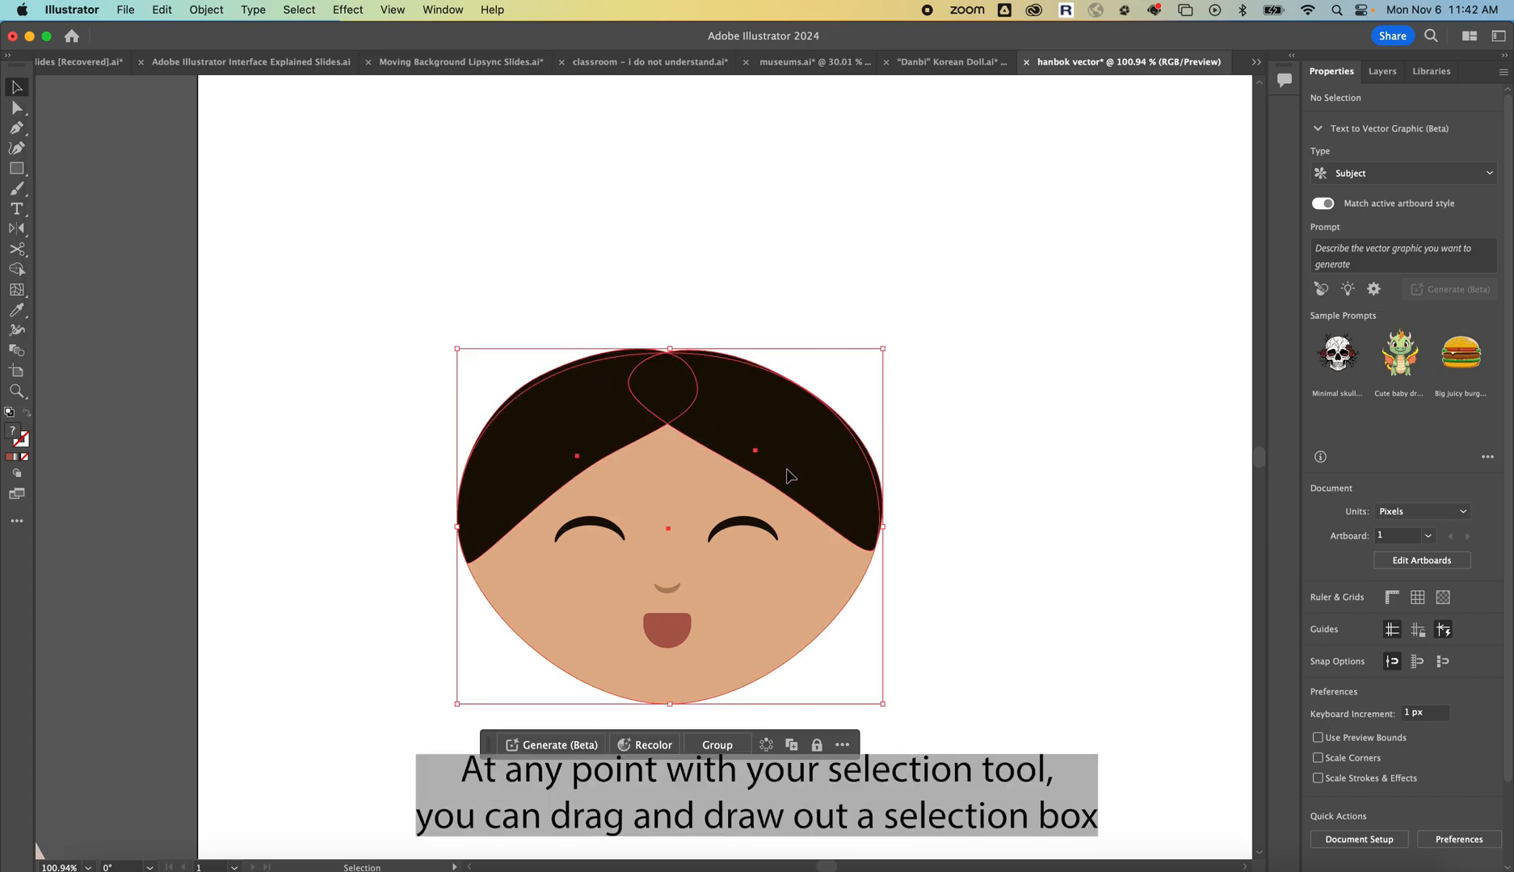
drag(883, 529, 848, 529)
drag(457, 527, 480, 527)
drag(666, 351, 666, 376)
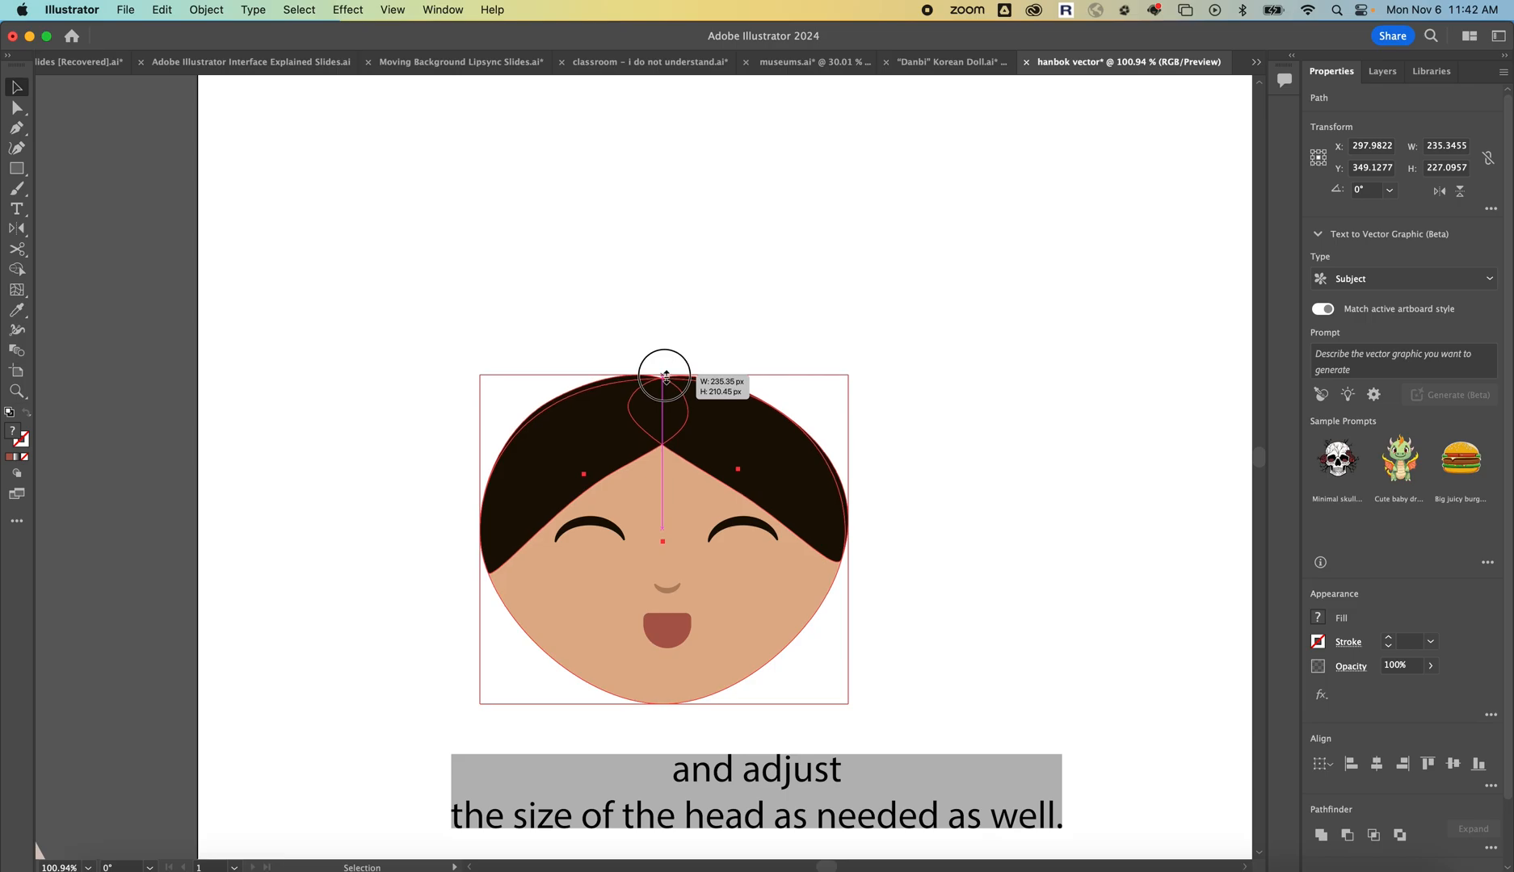
mouse_move(688, 449)
mouse_down()
mouse_move(686, 433)
mouse_move(691, 444)
mouse_up()
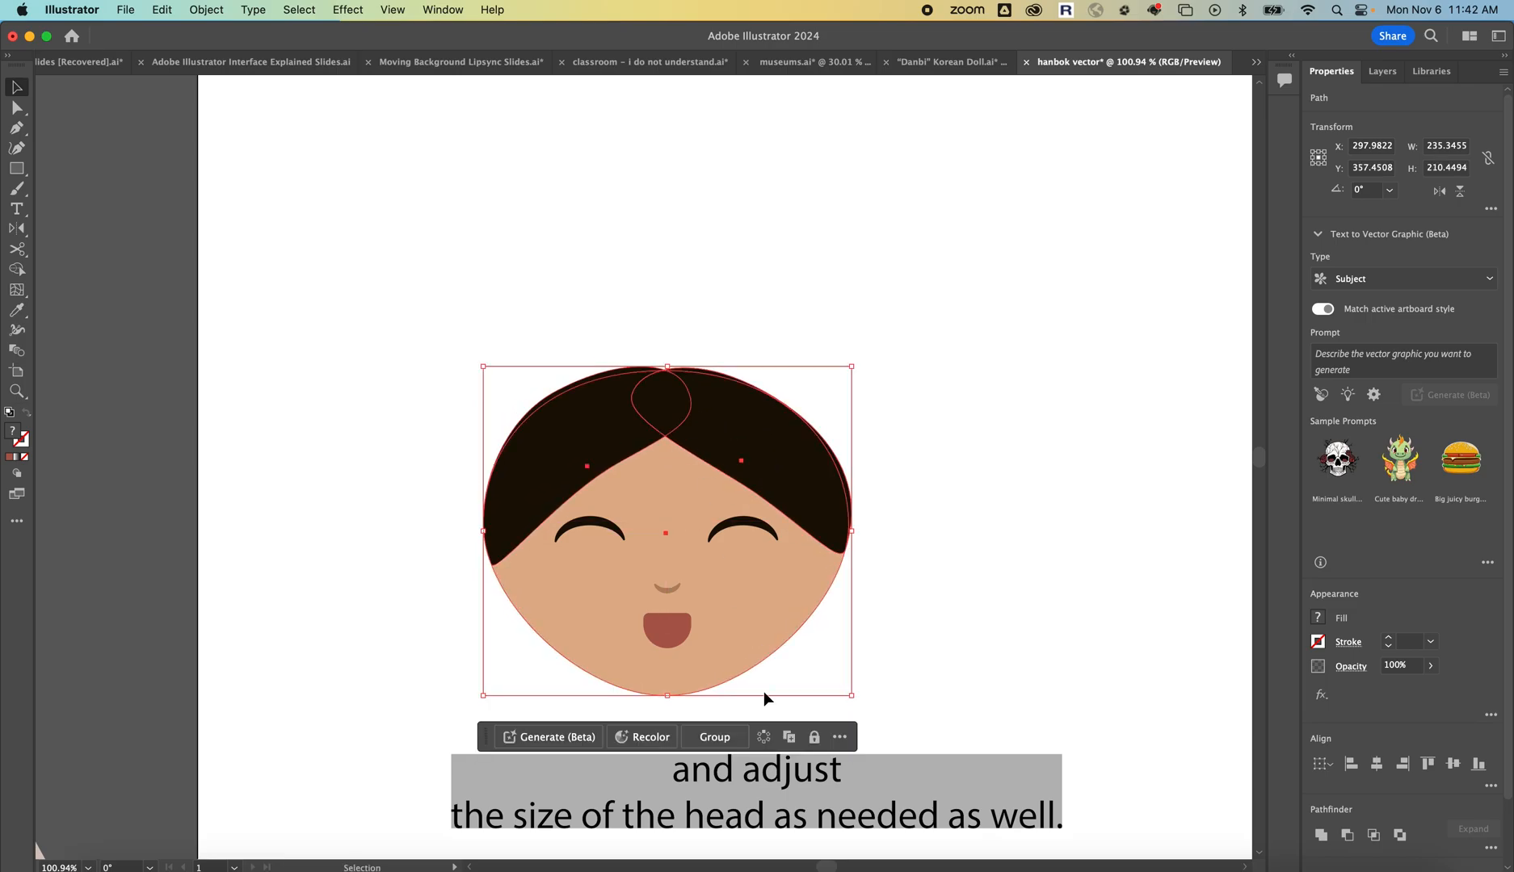
drag(855, 535, 855, 530)
drag(760, 644, 759, 644)
click(965, 461)
Raise both hair shapes together on the head and widen them to about 245 px so they overhang the face
scroll(965, 461, down, 5)
scroll(965, 461, down, 2)
scroll(966, 461, right, 2)
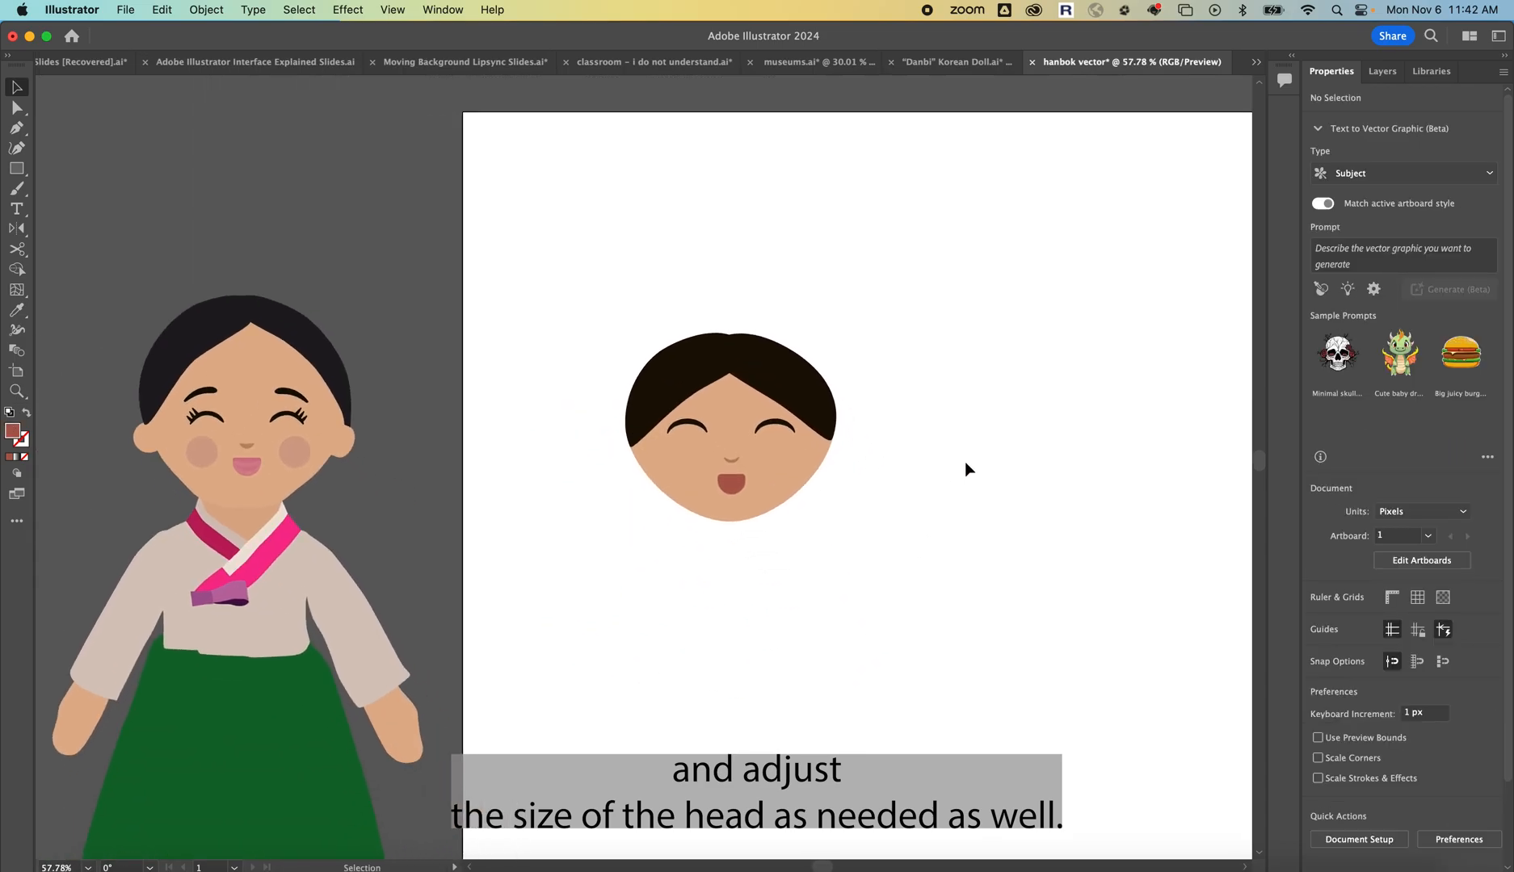
scroll(827, 395, up, 1)
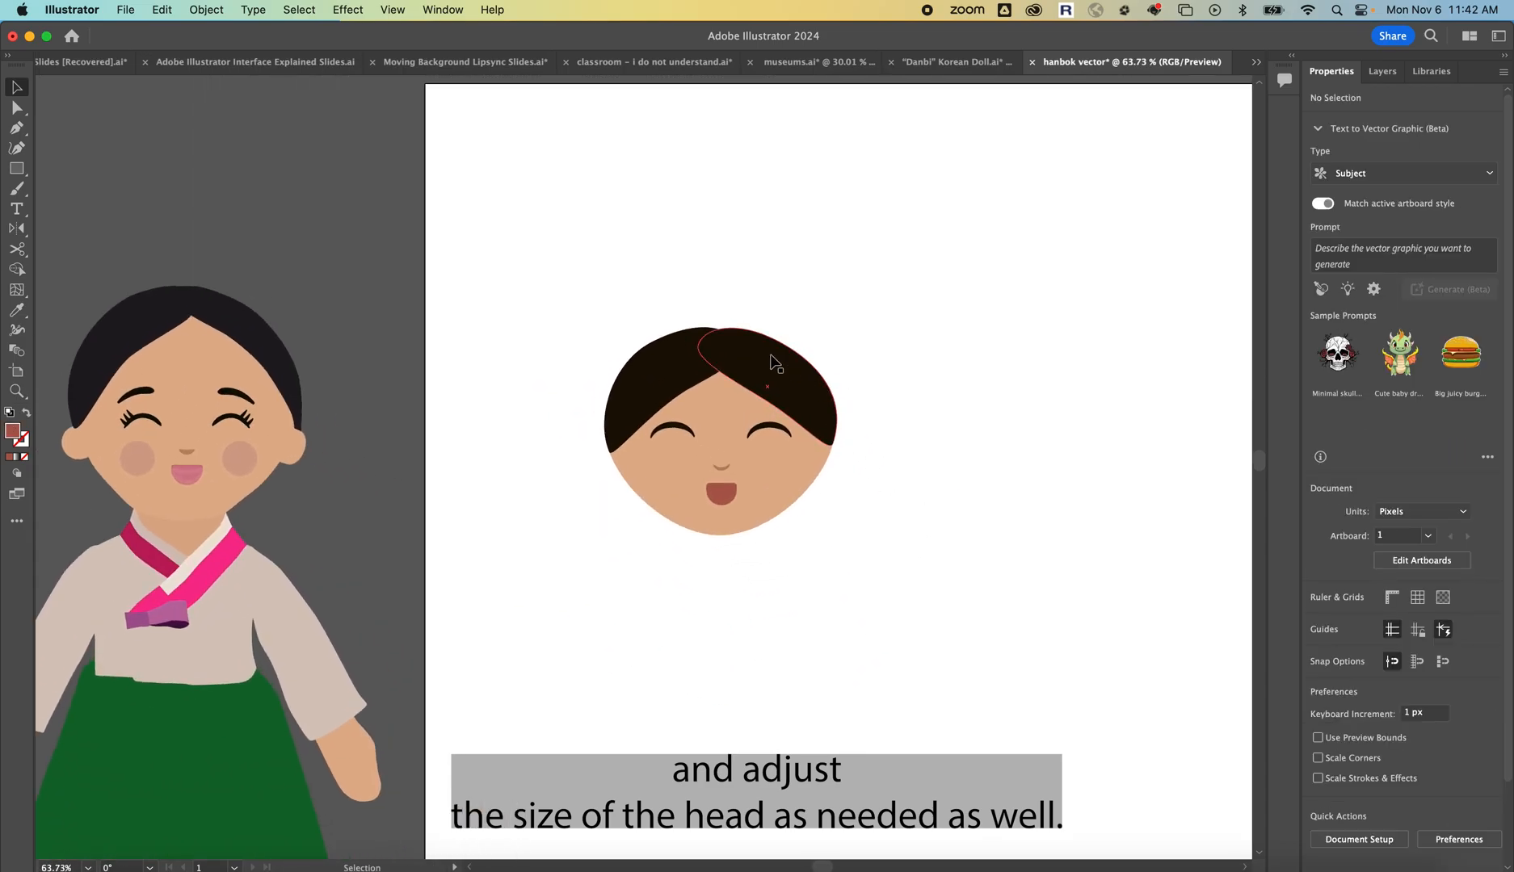
click(767, 360)
shift+click(669, 355)
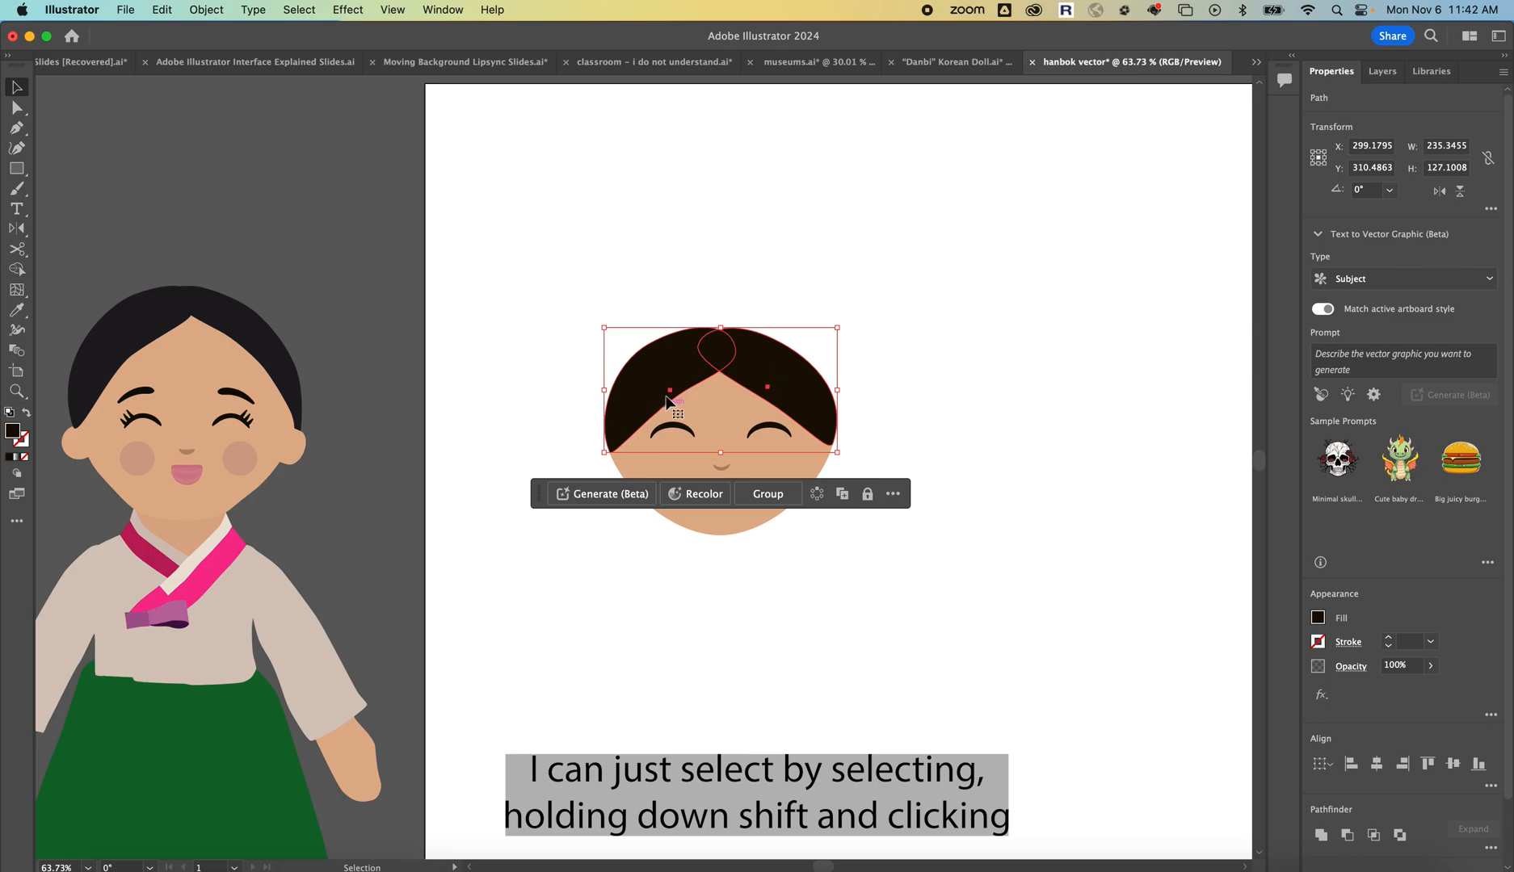
drag(667, 404, 599, 365)
drag(837, 365, 842, 364)
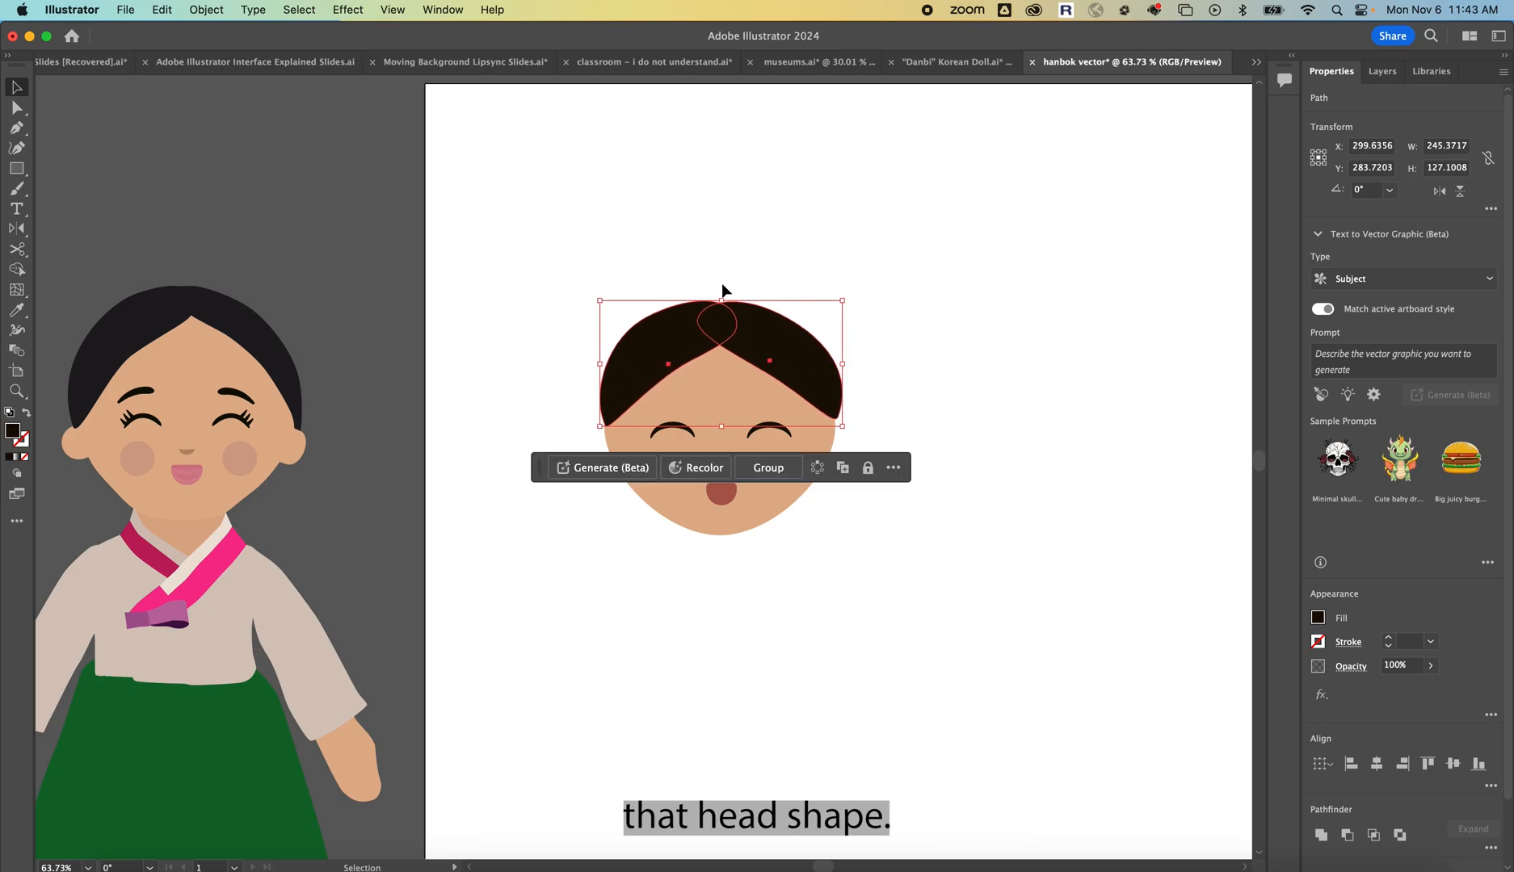
click(767, 279)
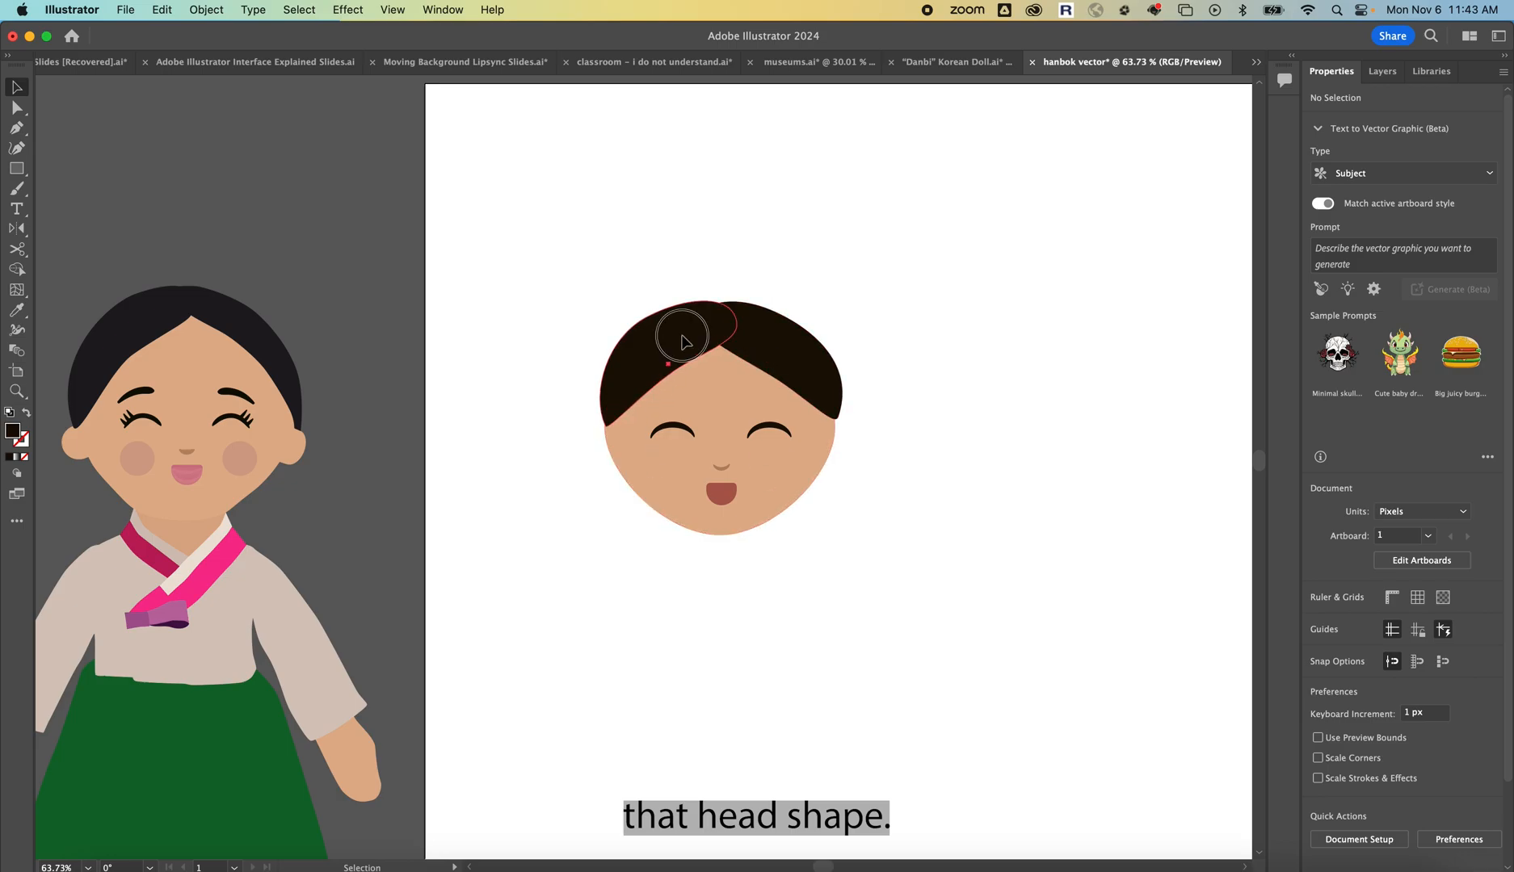
Unite the two hair halves into a single shape with Pathfinder
click(717, 346)
shift+click(795, 374)
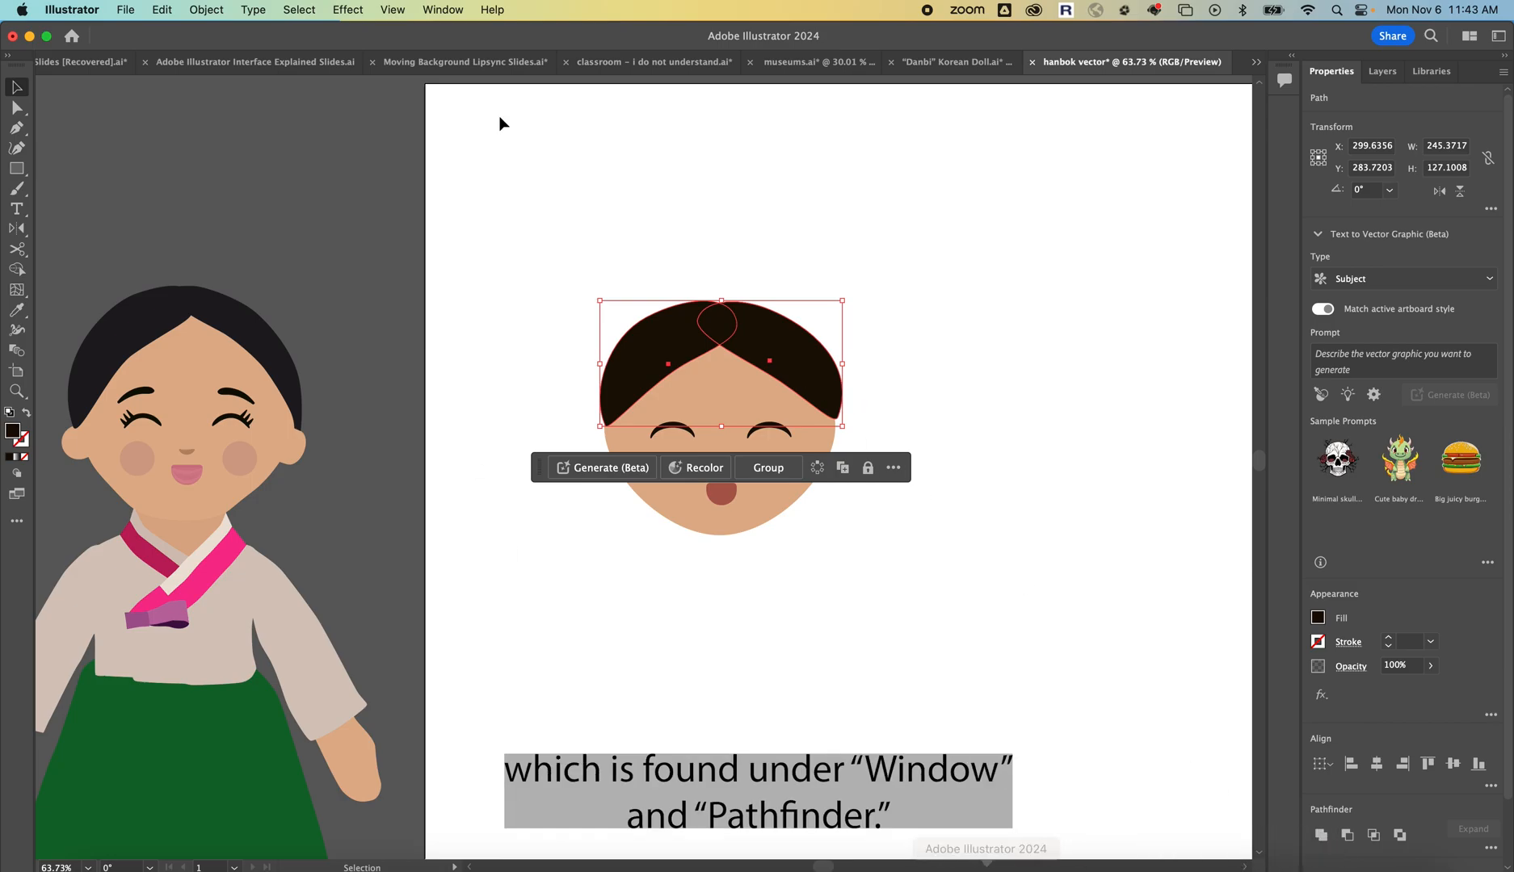
click(443, 9)
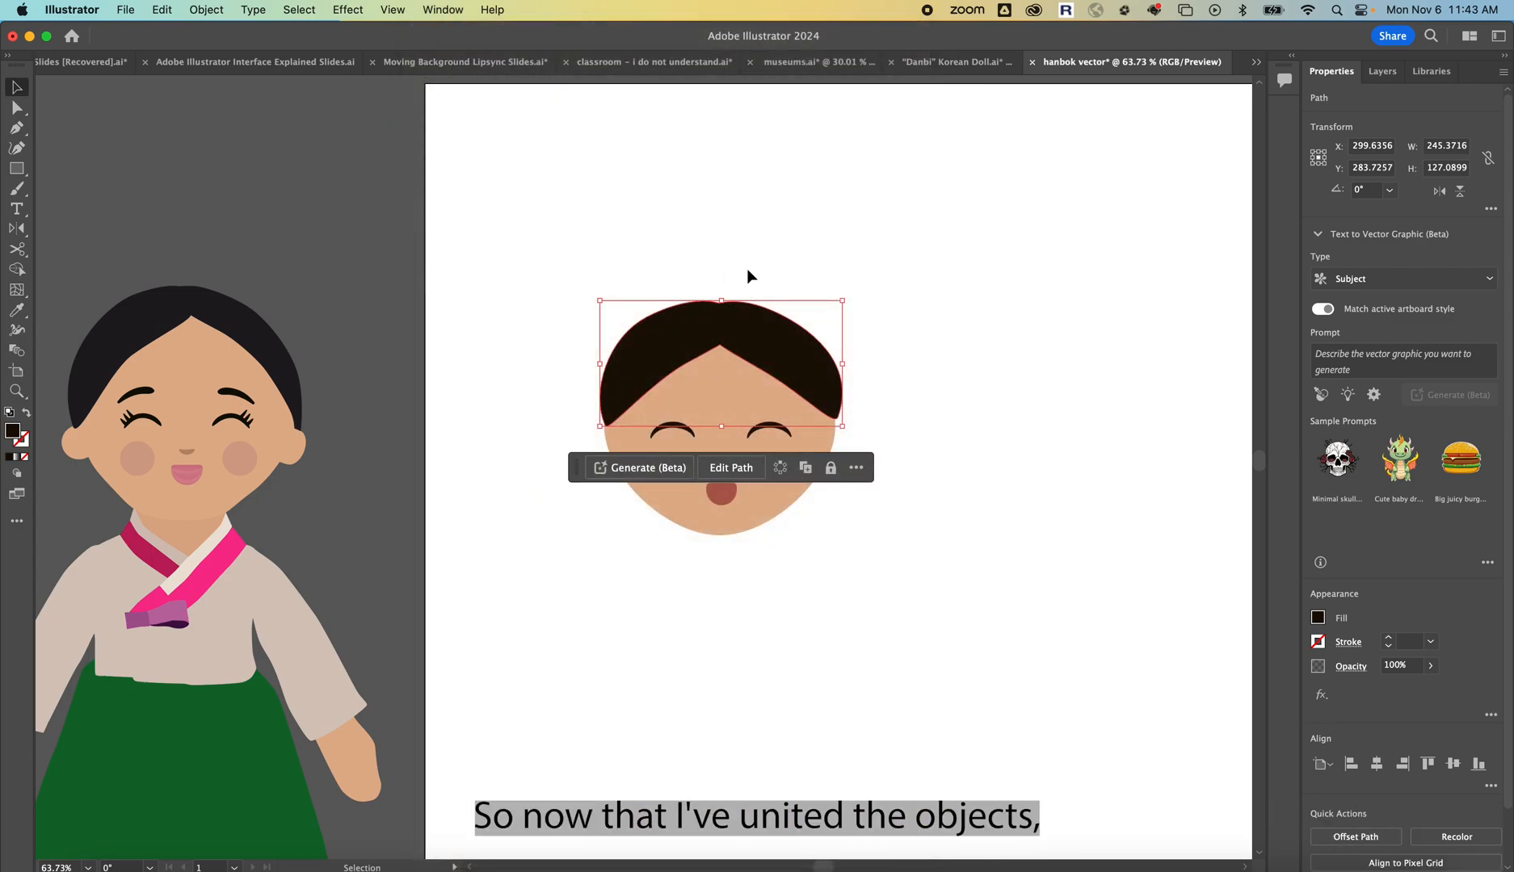
Delete the extra anchor point that causes the indentation at the top centre of the hair
key(a)
click(721, 304)
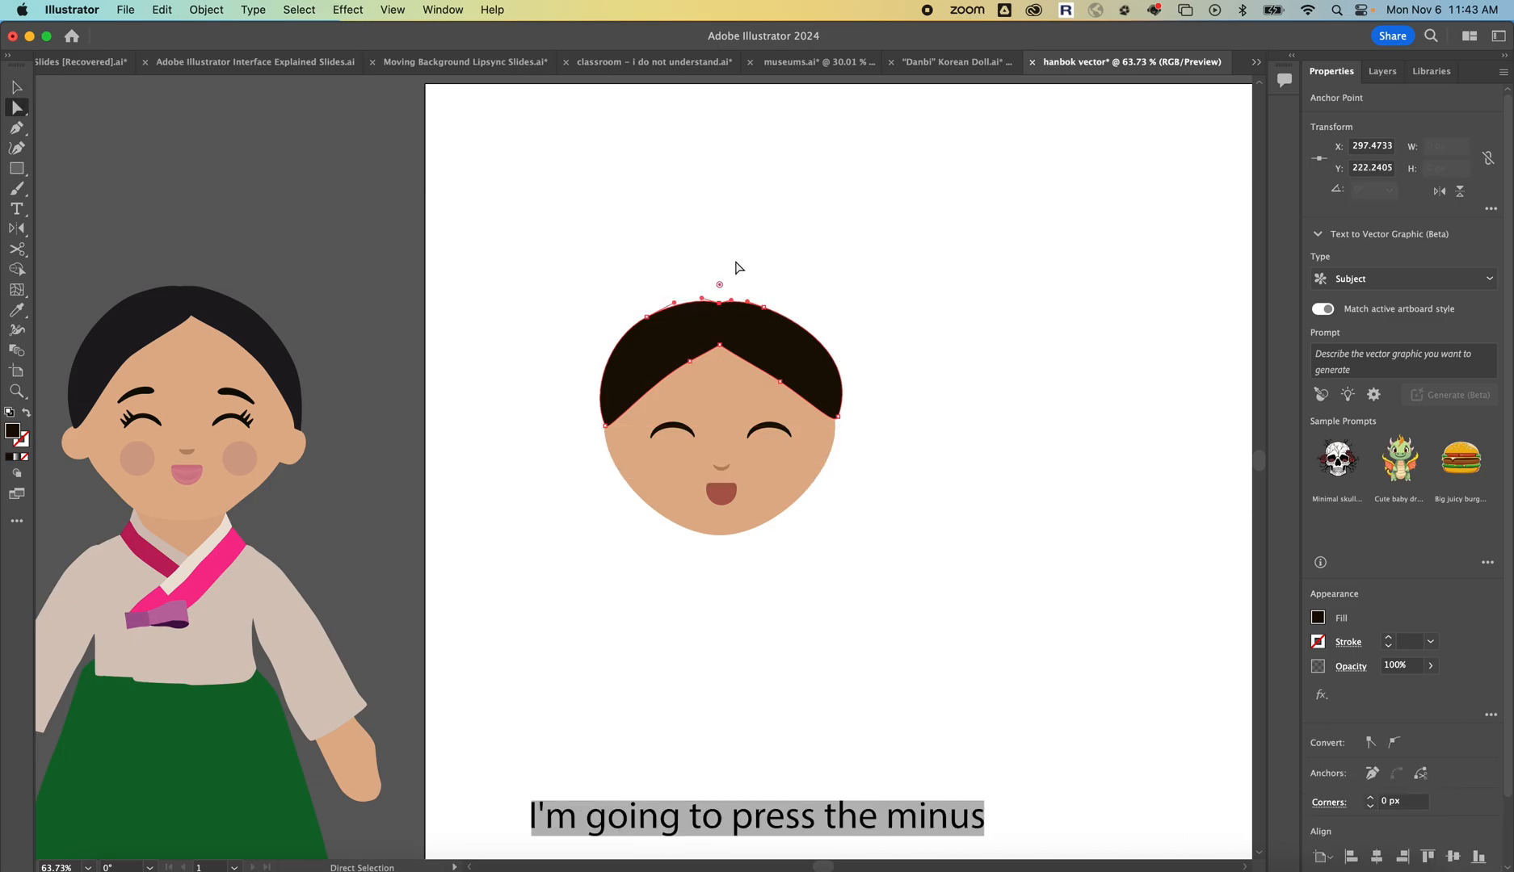
key(minus)
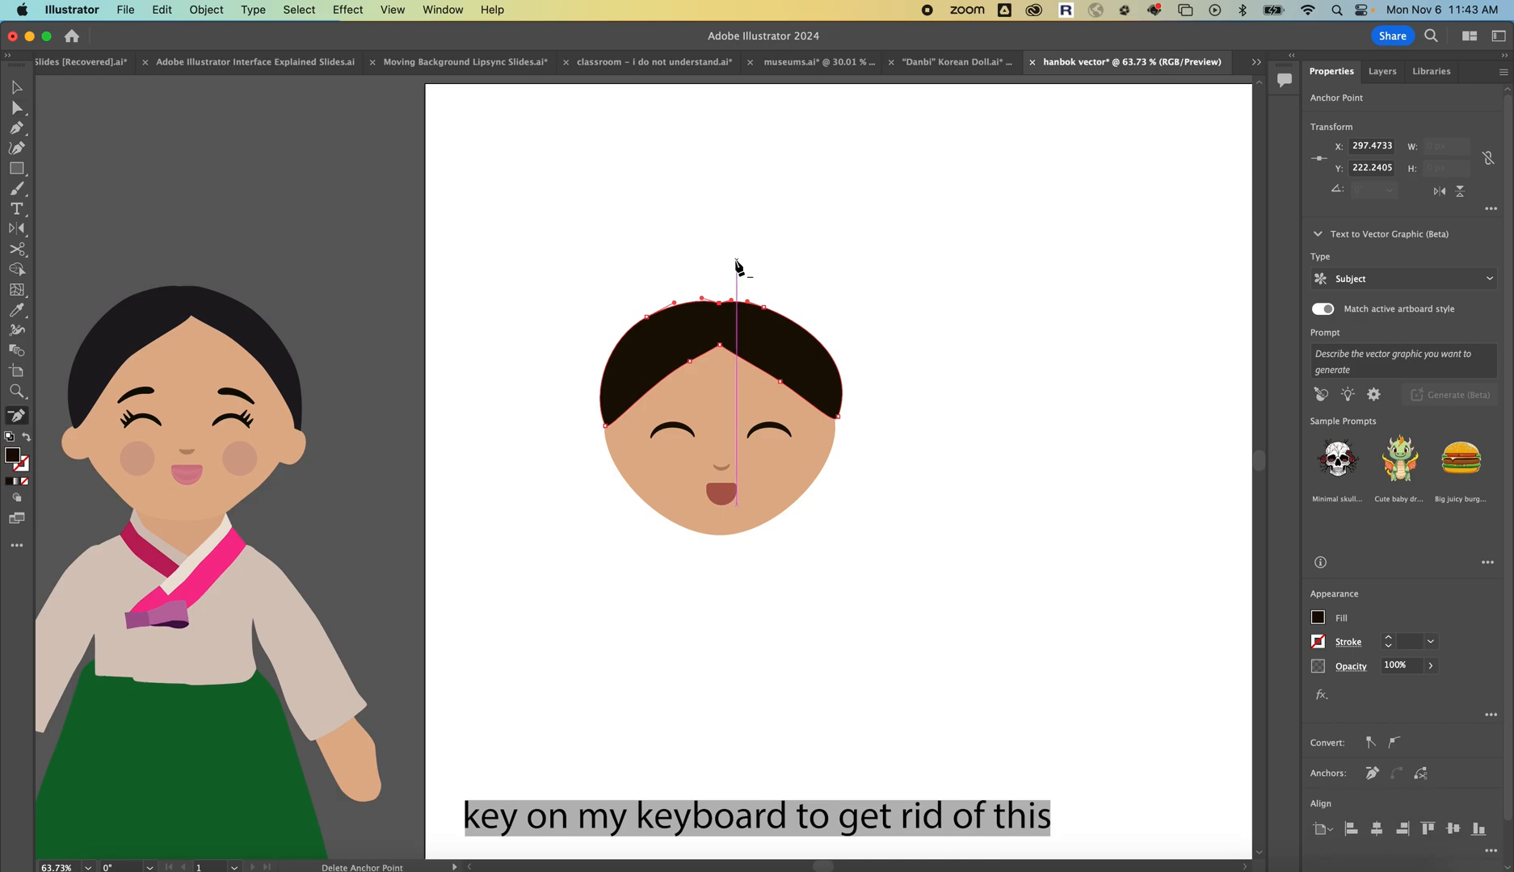
click(719, 304)
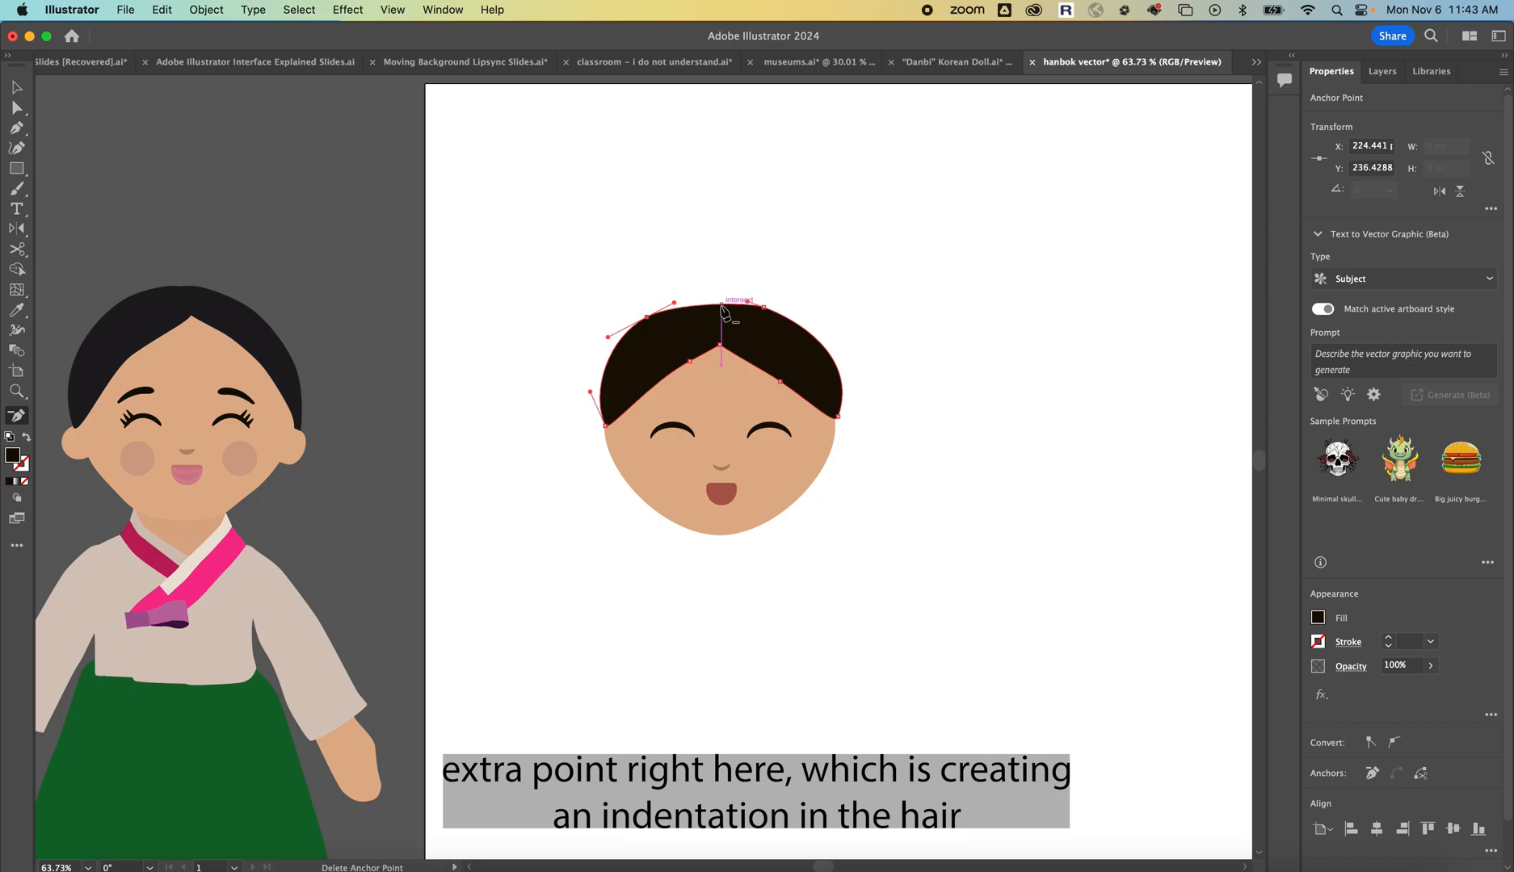
Reshape the hair's upper outline with Direct Selection, adjusting the top anchors and handles into a smooth, rounded dome
click(18, 108)
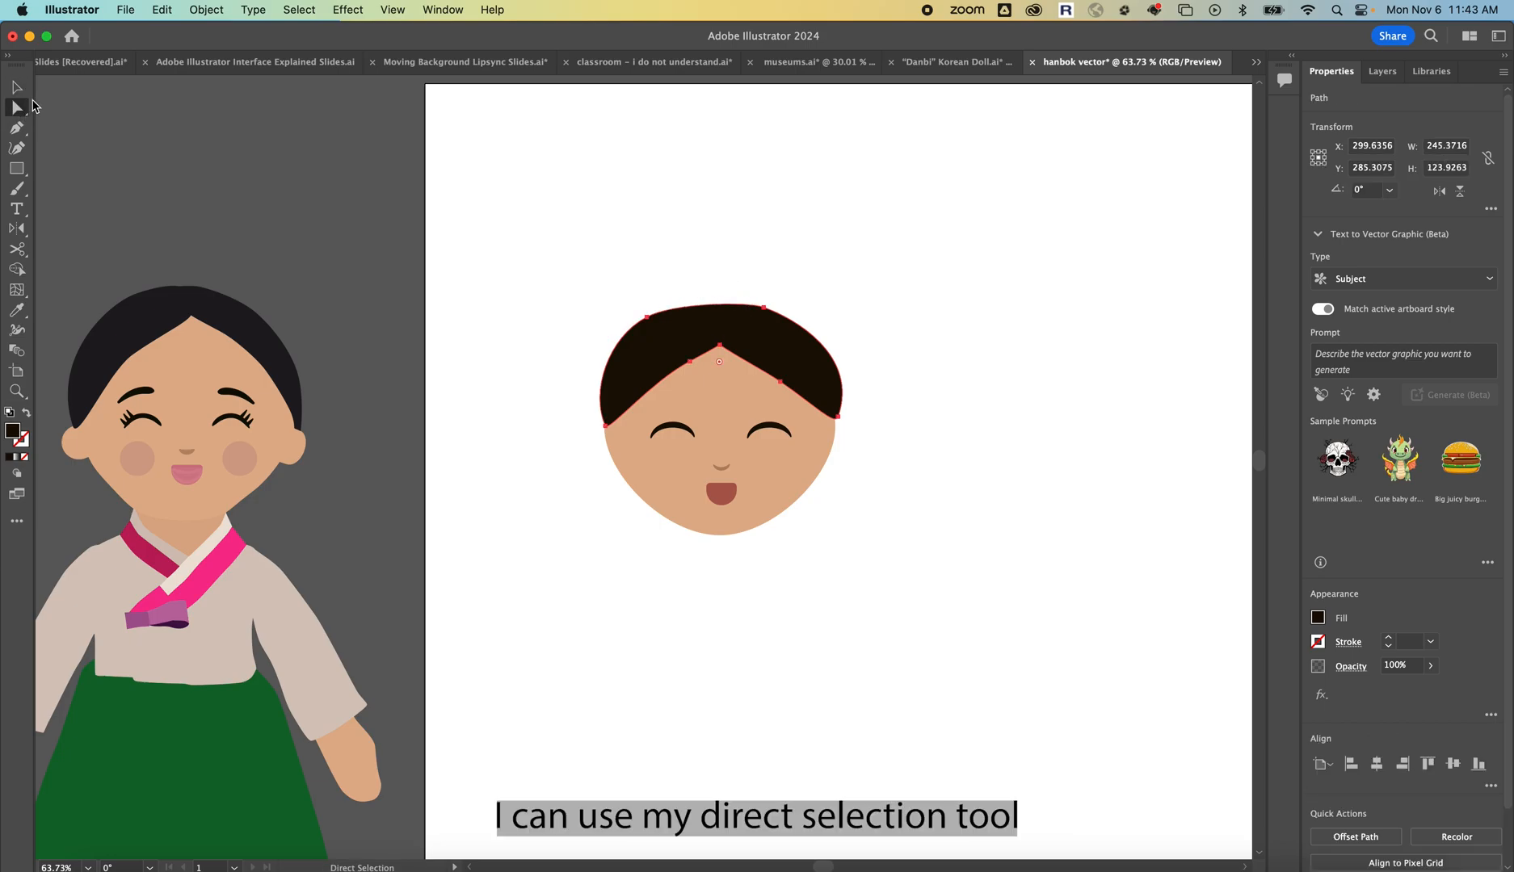
mouse_move(647, 317)
mouse_down()
mouse_move(706, 270)
mouse_move(651, 318)
mouse_up()
drag(764, 307, 783, 314)
drag(768, 308, 753, 292)
click(785, 313)
drag(860, 356, 845, 380)
click(897, 351)
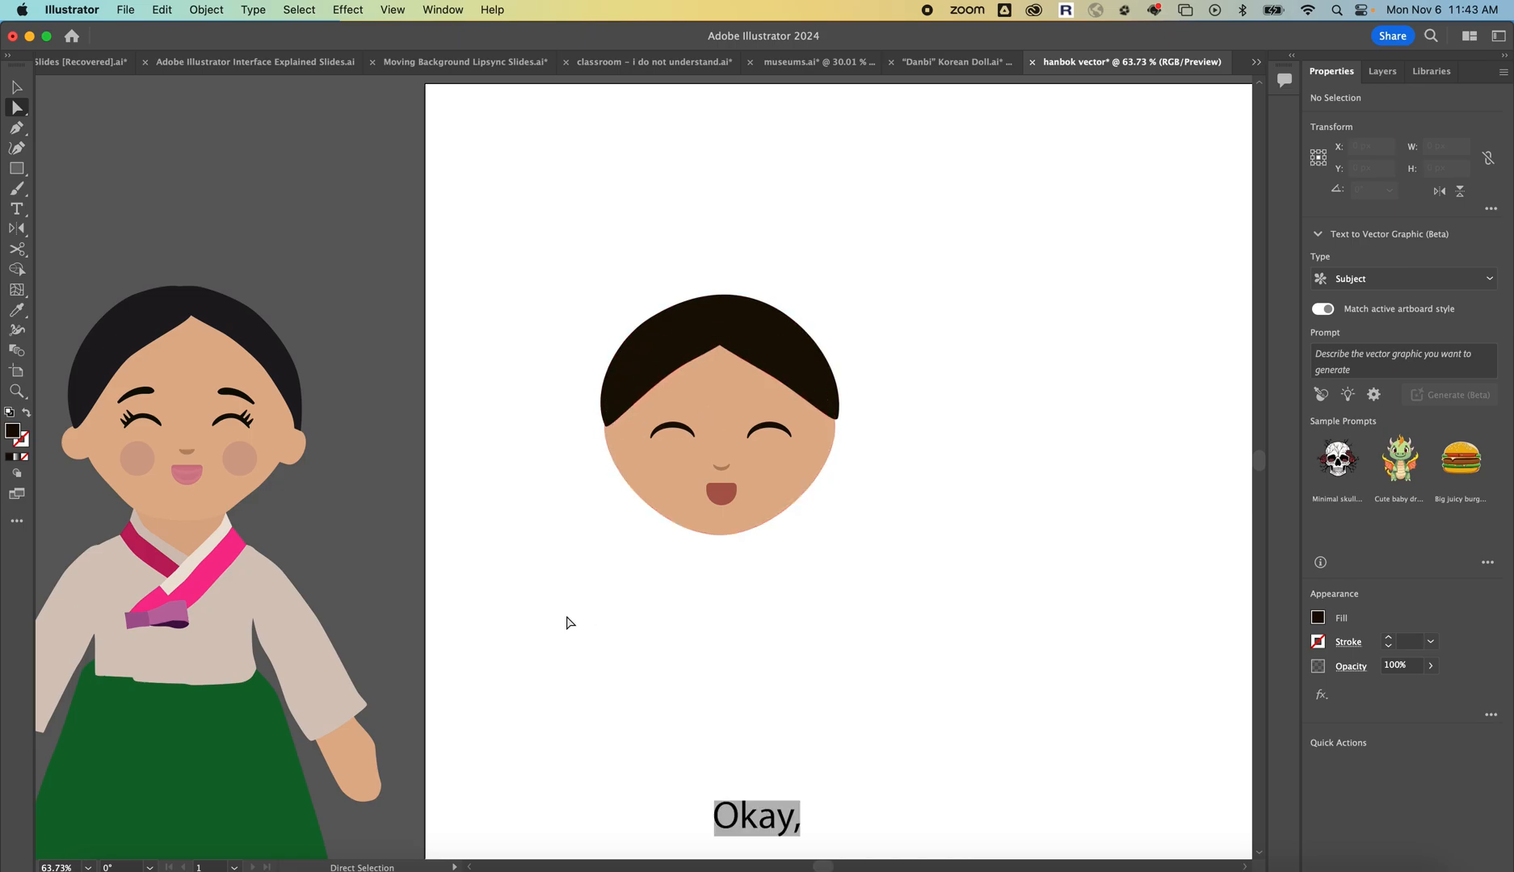
Draw a slanted line about 33 px wide and 14.5 px high above the left eye and give it a 190D05 stroke
scroll(824, 470, up, 1)
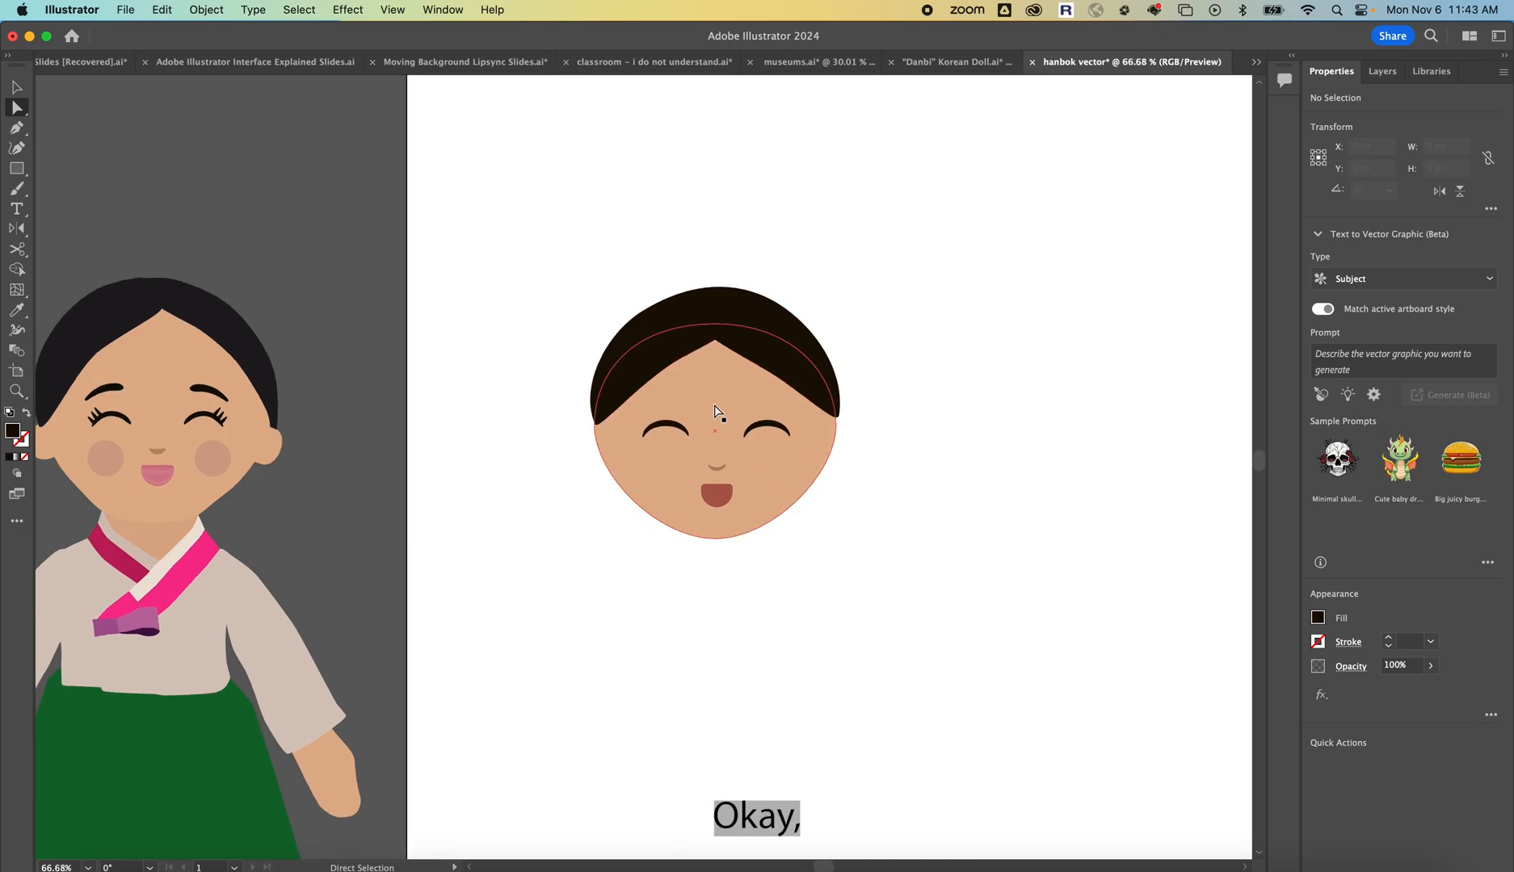
scroll(715, 412, up, 5)
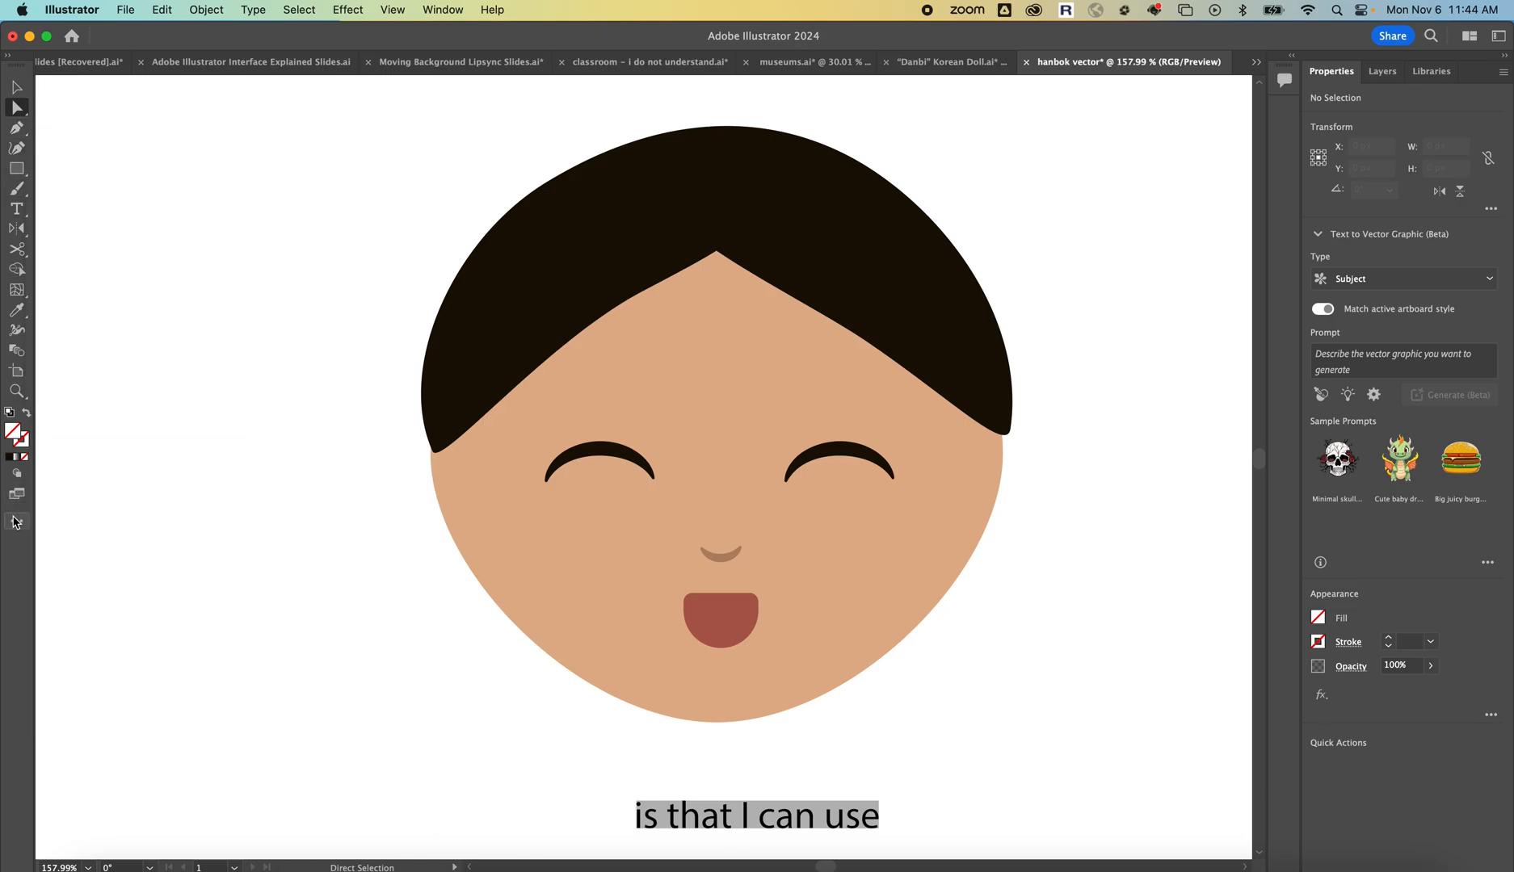
click(18, 169)
drag(21, 171, 93, 249)
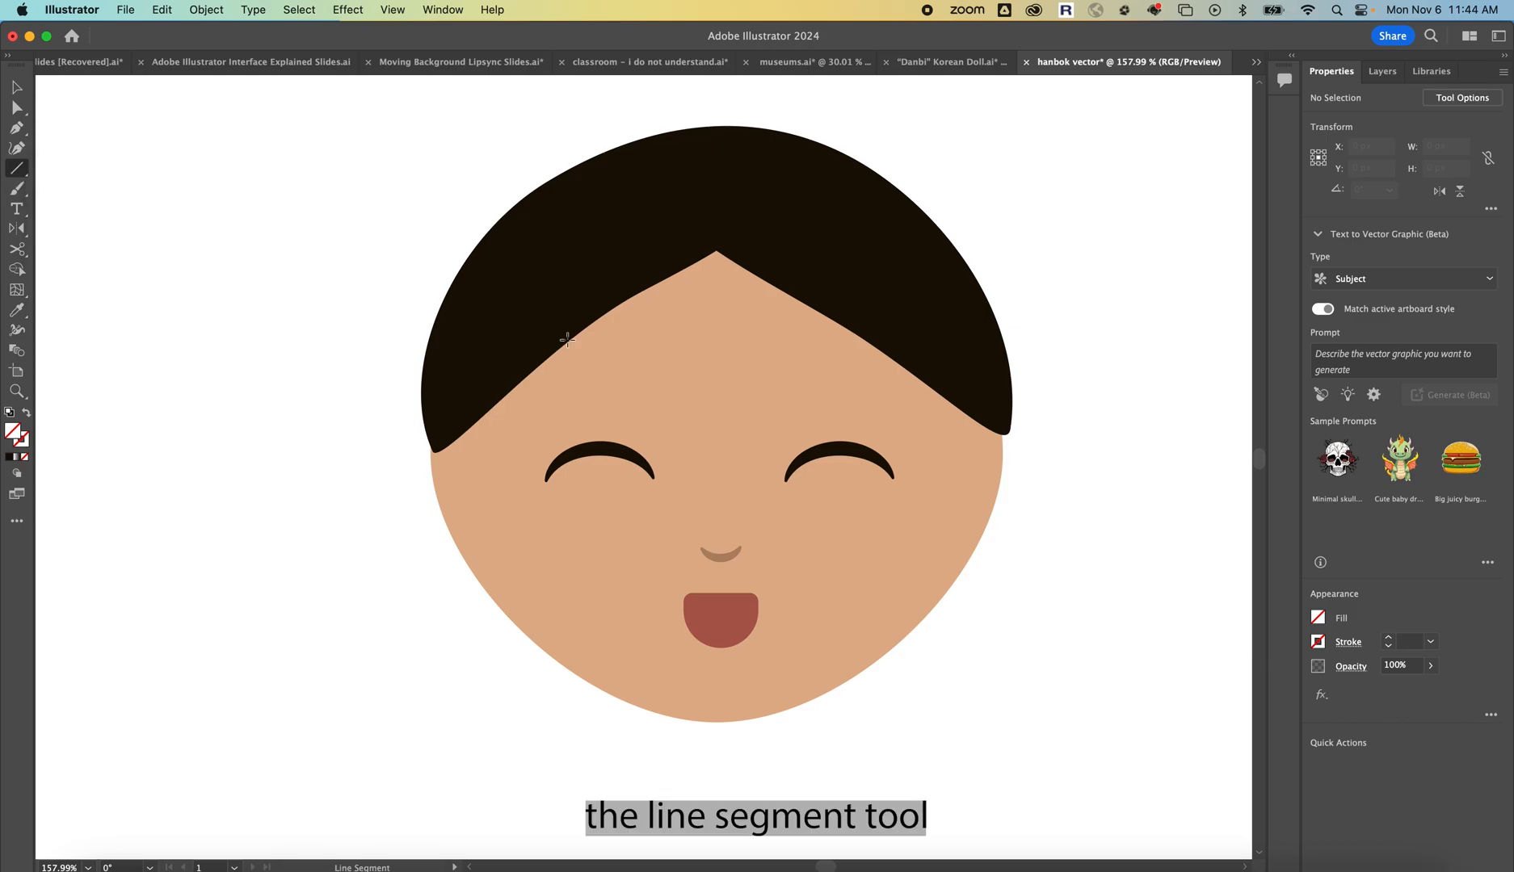
mouse_move(546, 482)
mouse_down()
mouse_move(545, 413)
mouse_move(627, 376)
mouse_up()
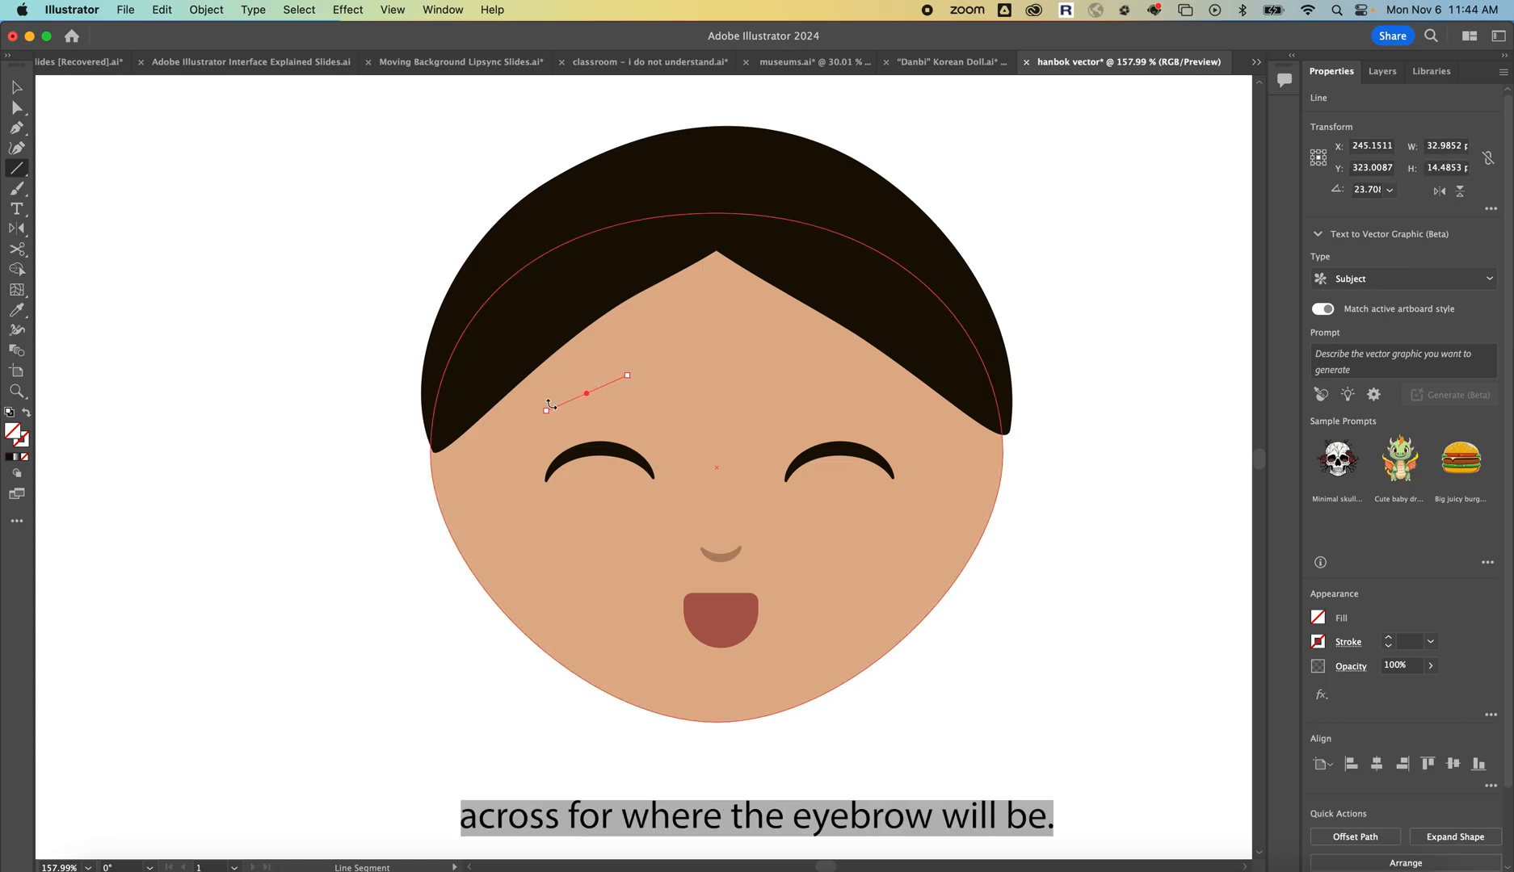
click(24, 442)
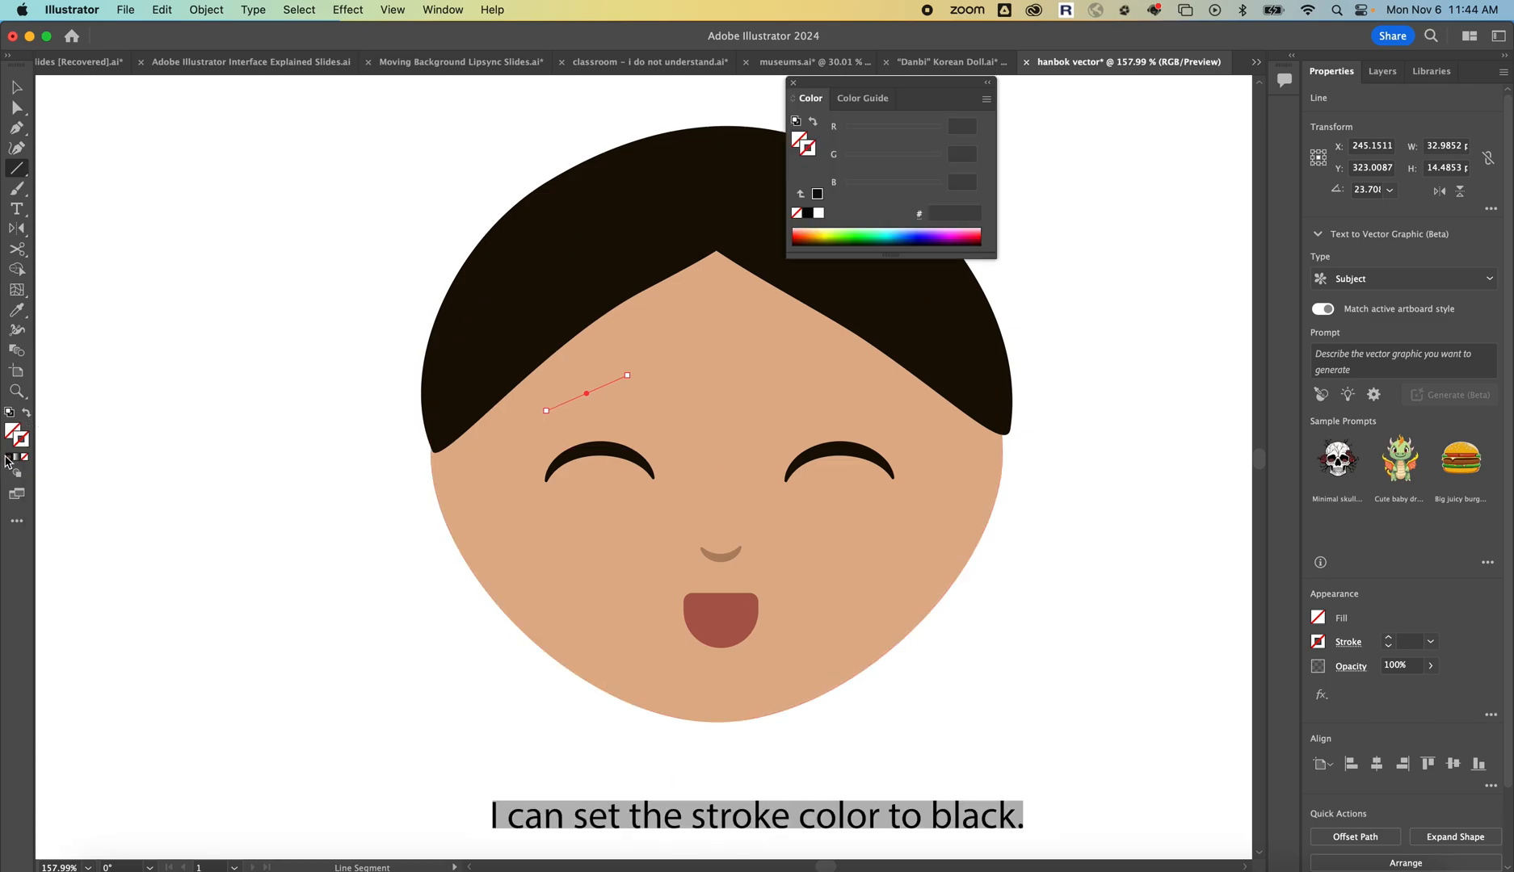
click(9, 461)
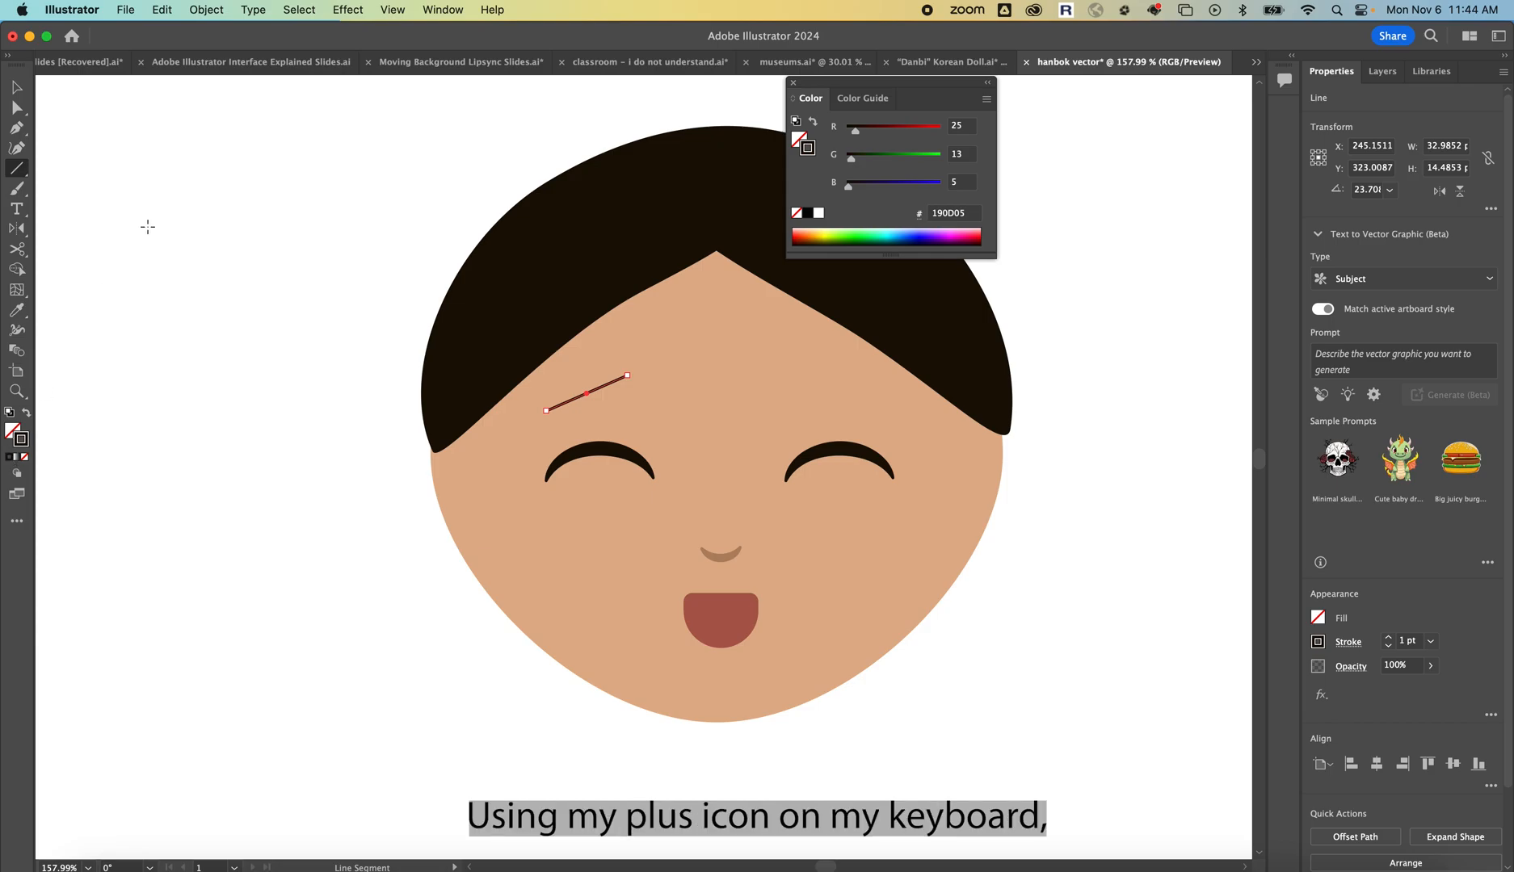
Add an anchor point at the middle of the eyebrow line and pull it up by about 4 px
key(plus)
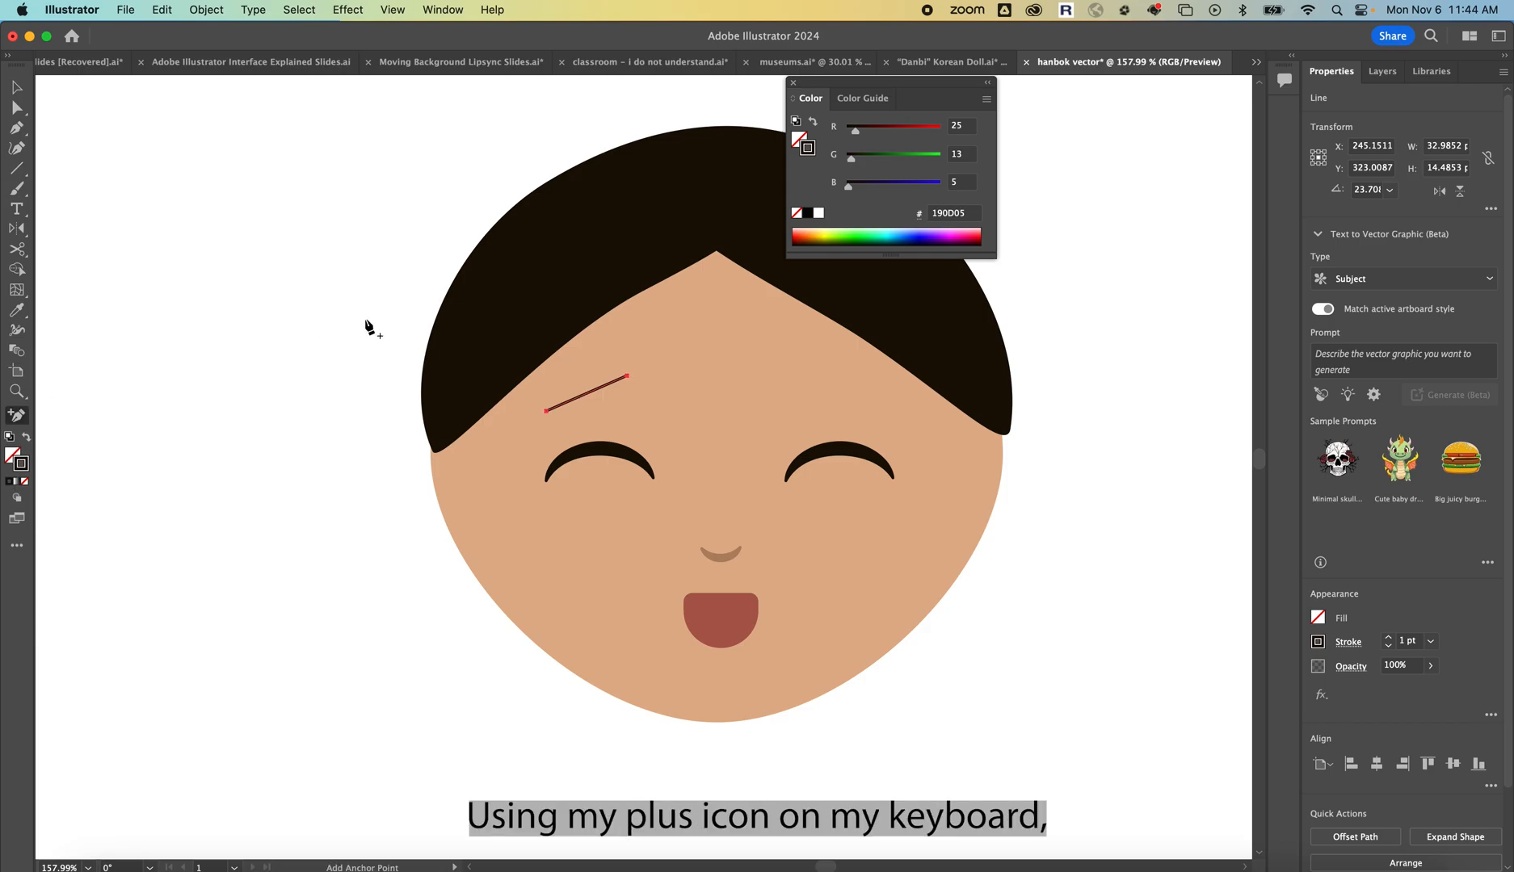
click(585, 395)
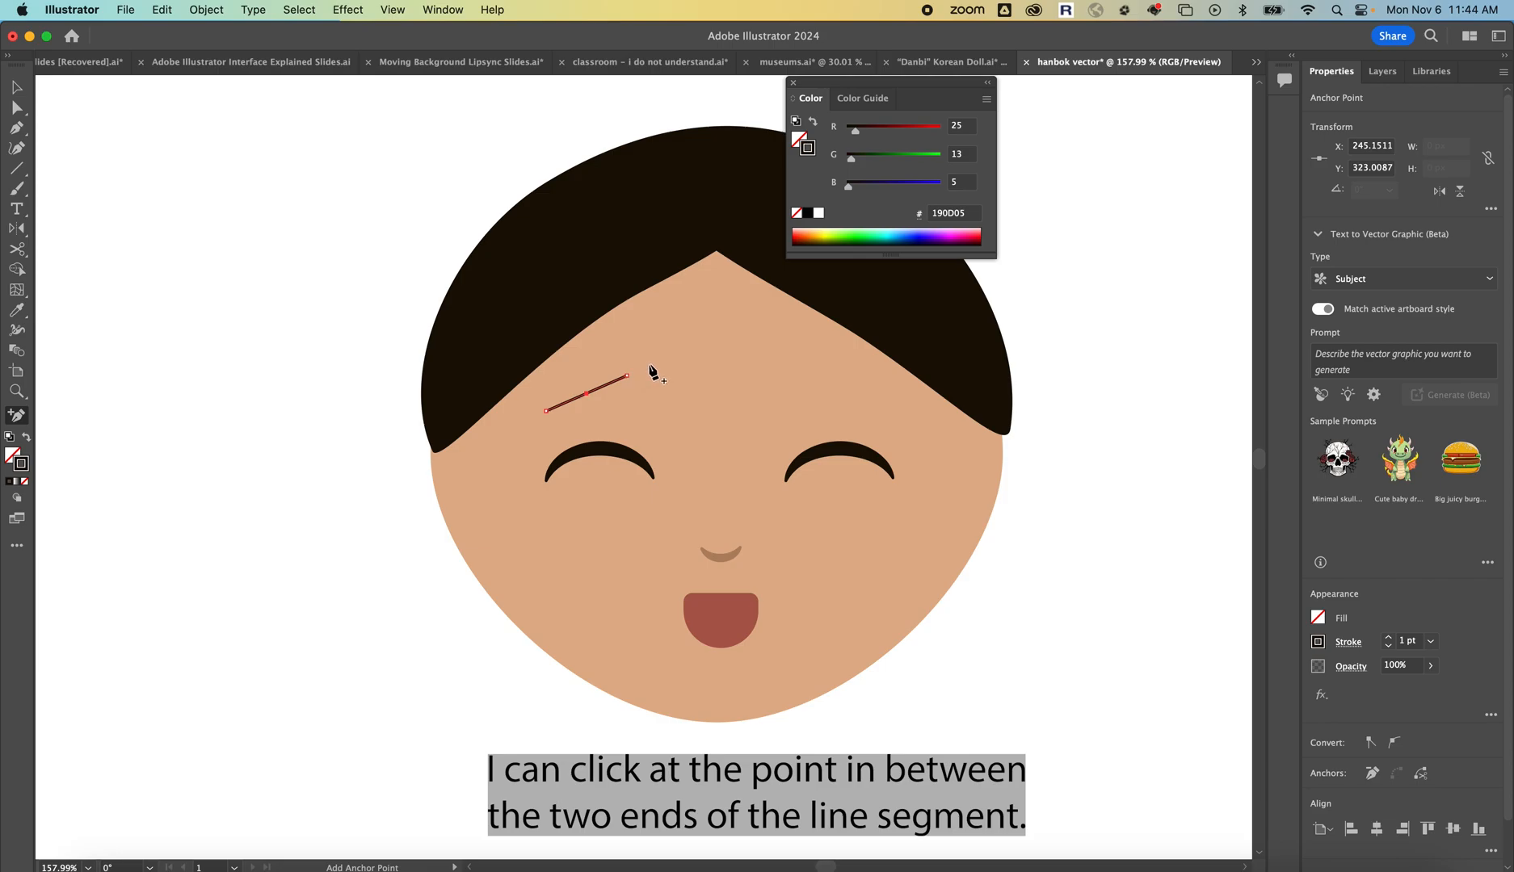
click(16, 108)
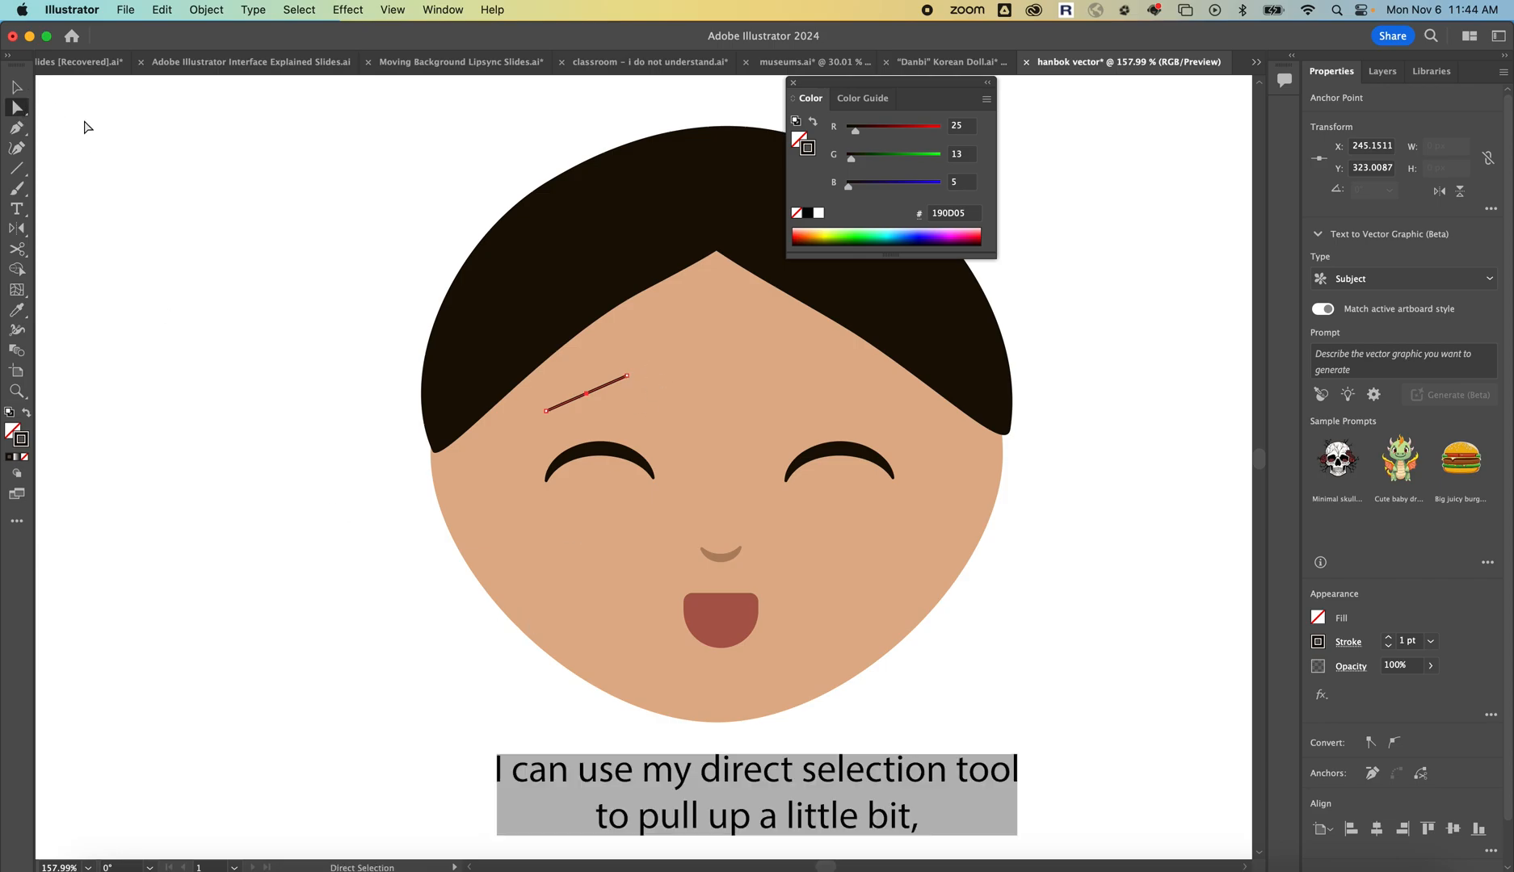
click(587, 396)
drag(587, 396, 587, 389)
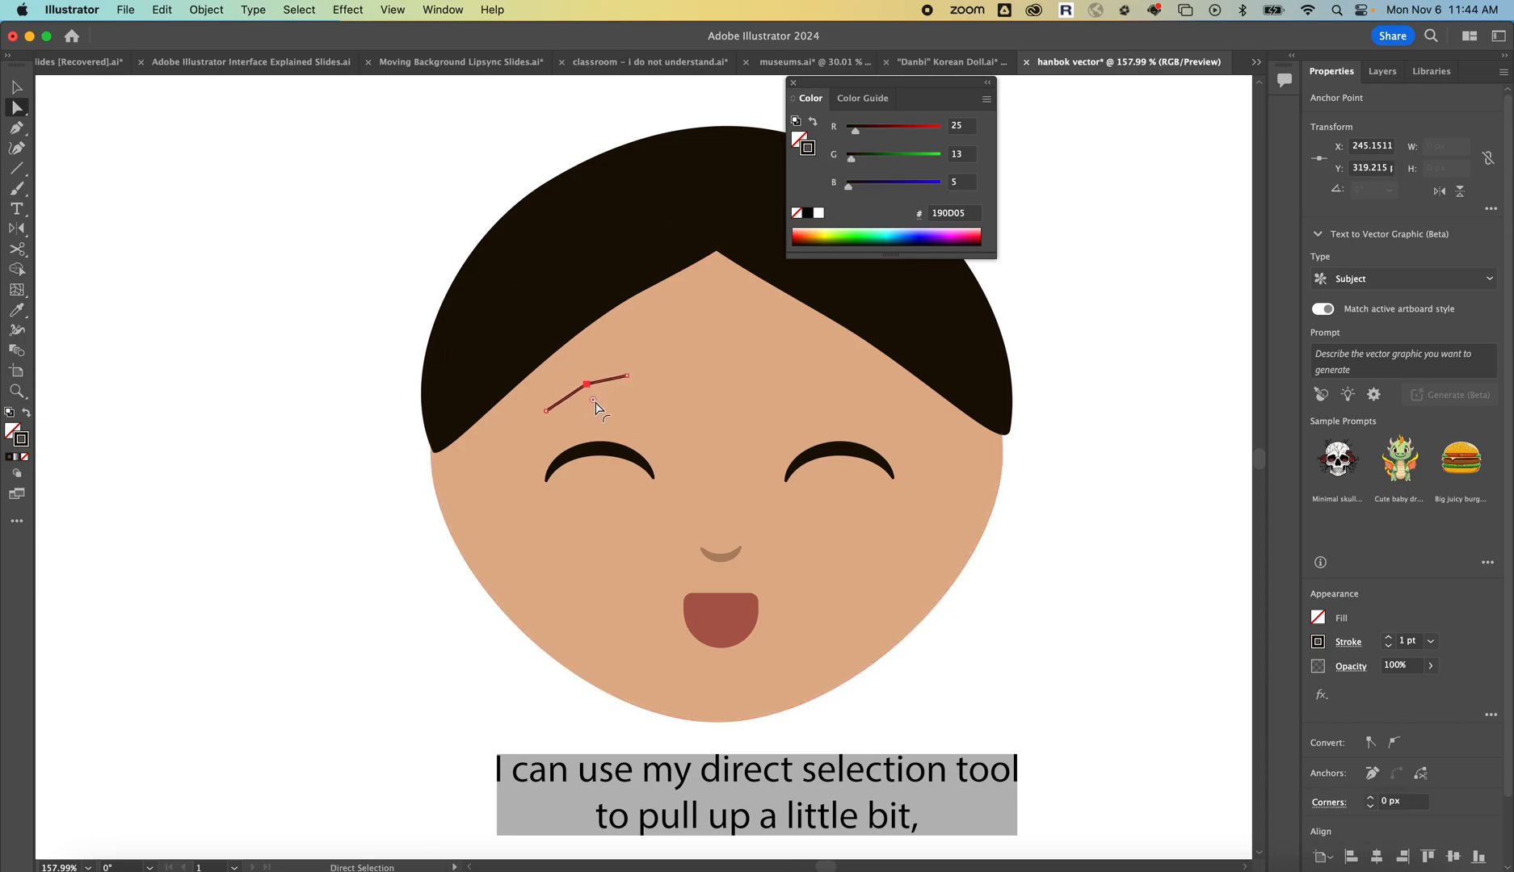
Move the left eyebrow's middle and inner anchor points up for a steeper angle, and round the middle corner to about 58 px
drag(593, 402, 585, 483)
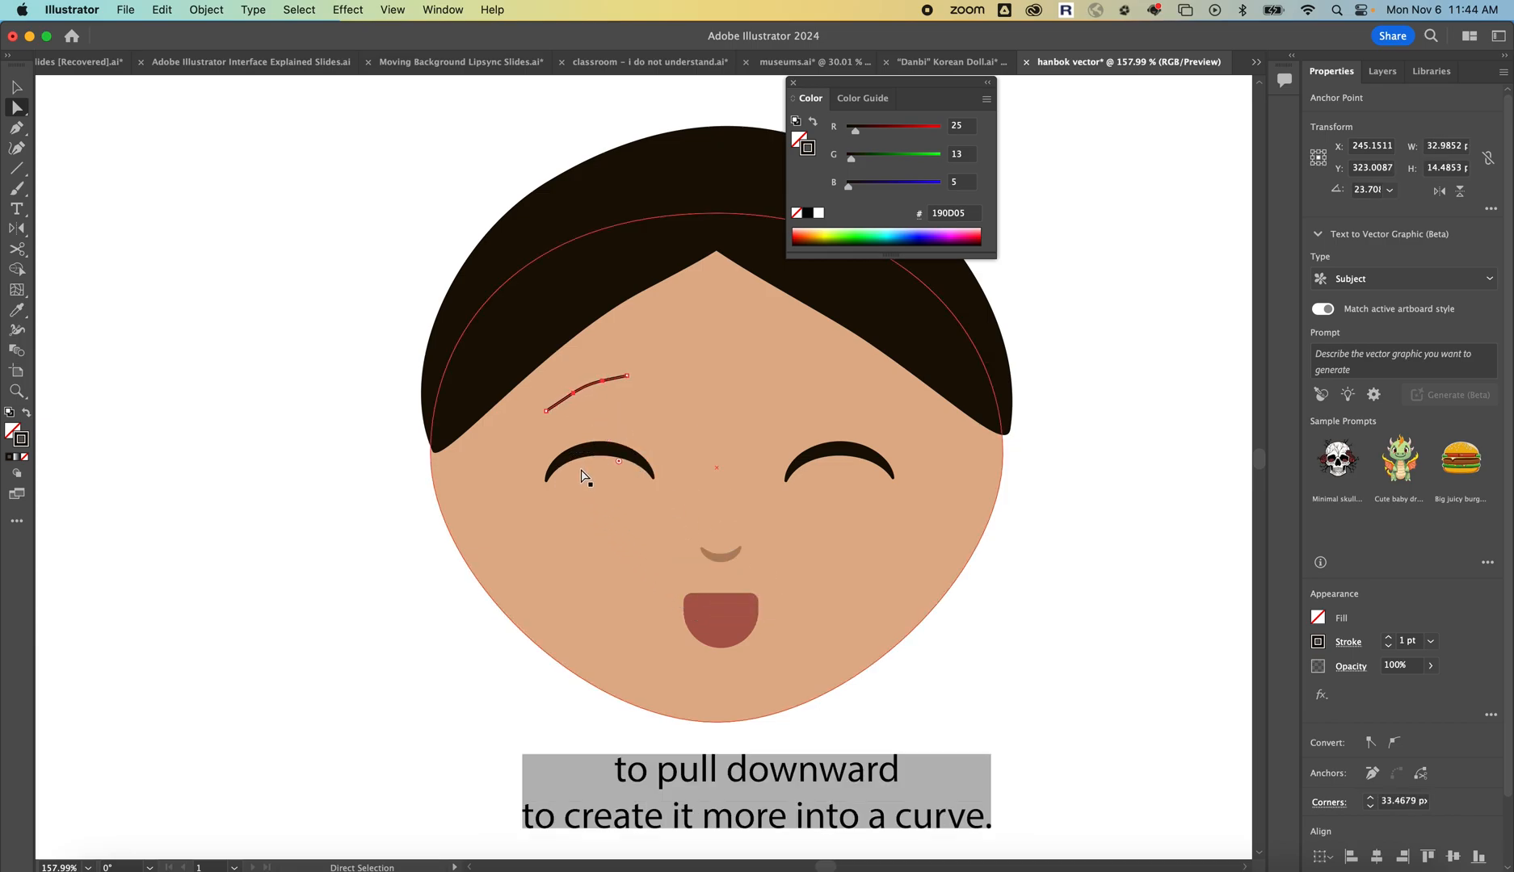
key(super+z)
click(585, 385)
drag(583, 378, 622, 365)
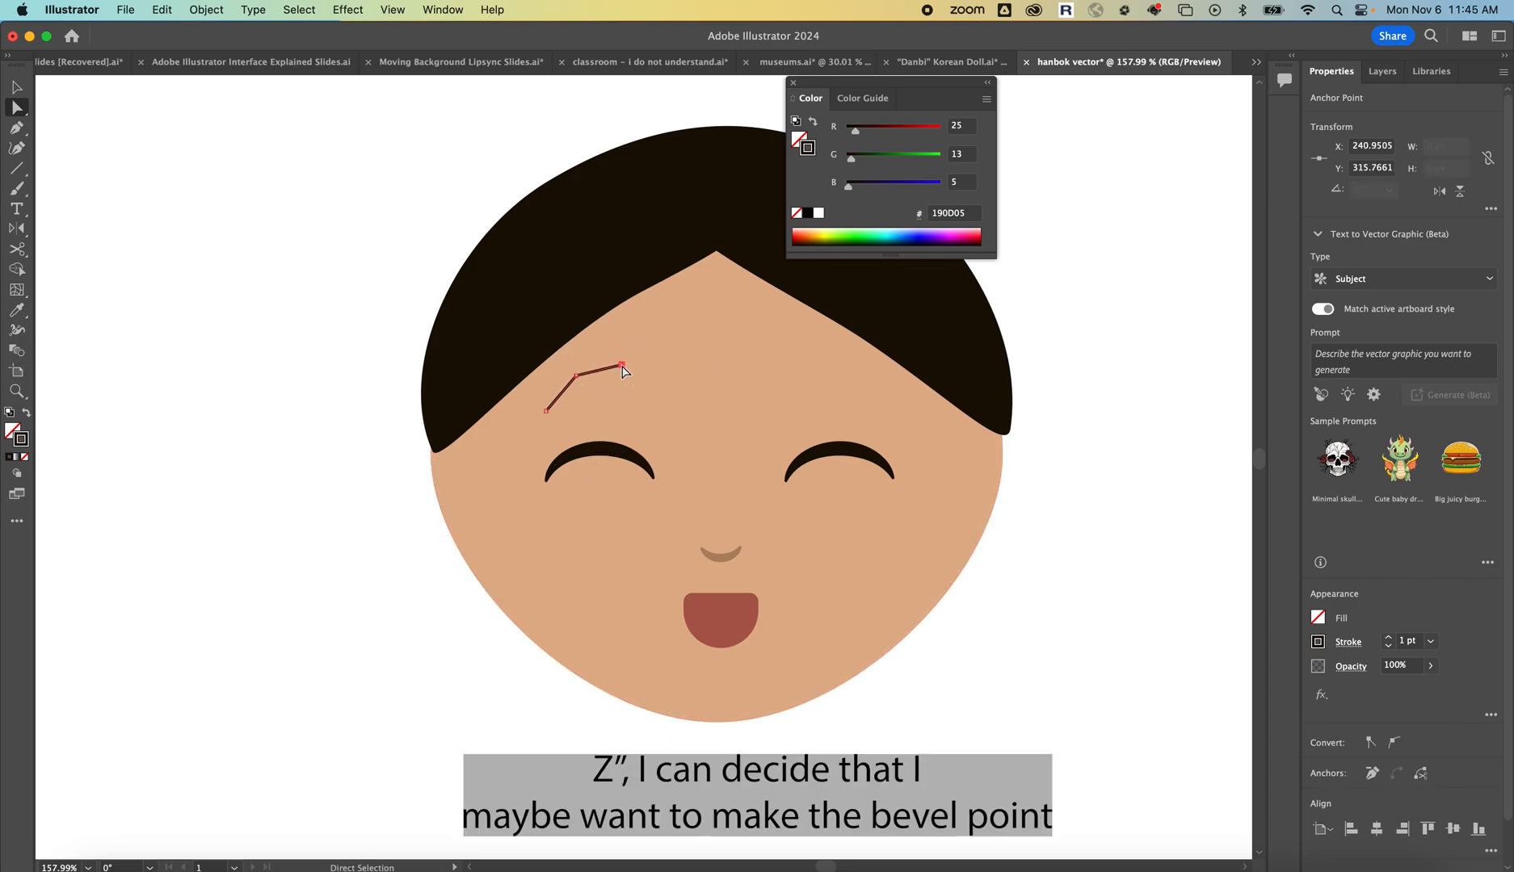
click(578, 378)
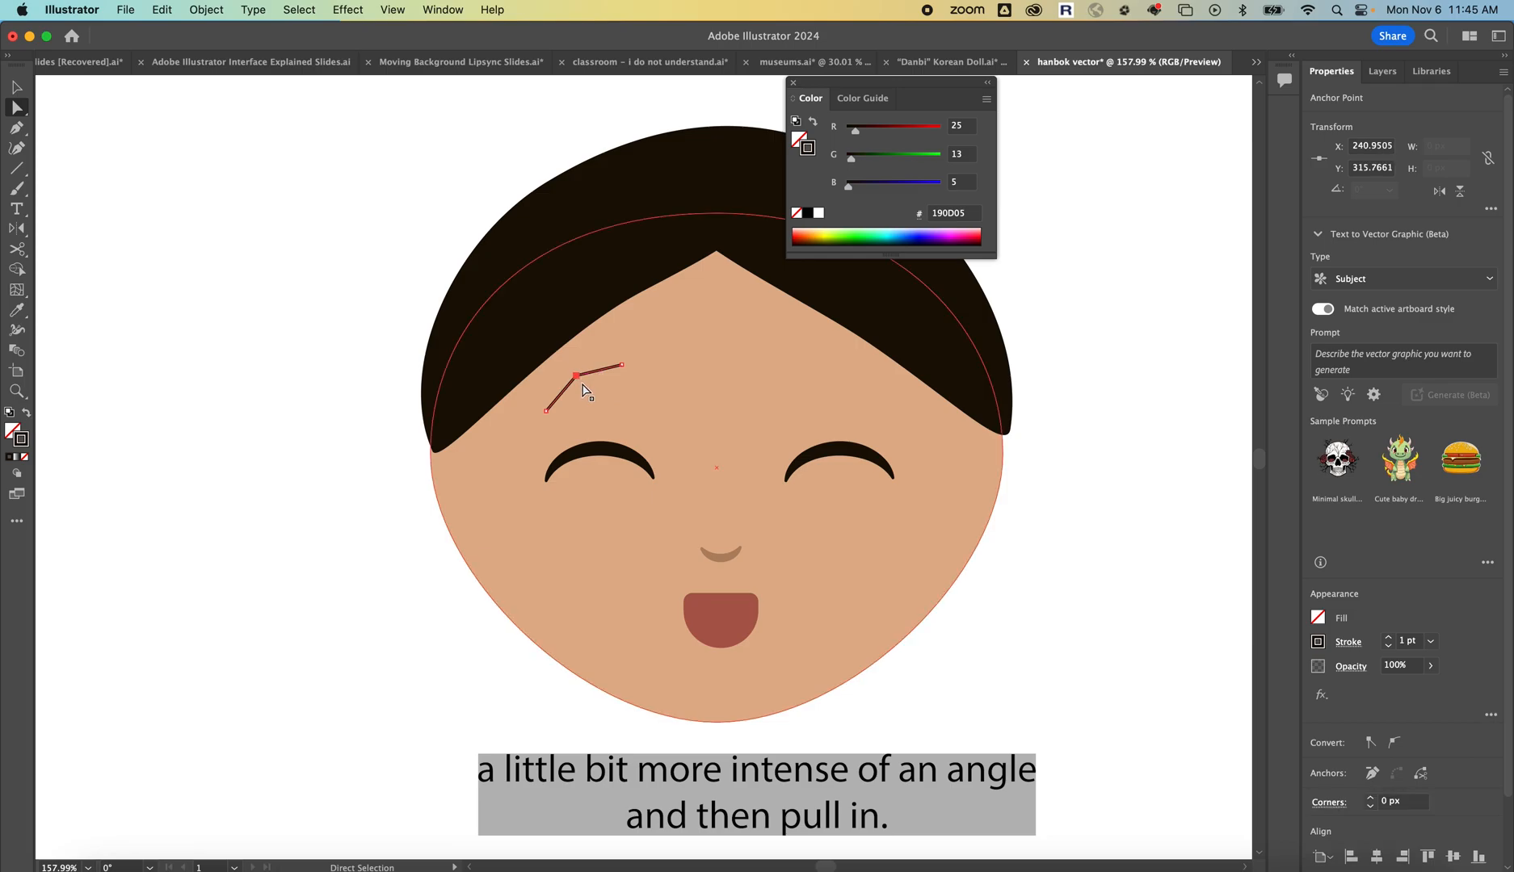
drag(588, 391, 639, 559)
click(261, 560)
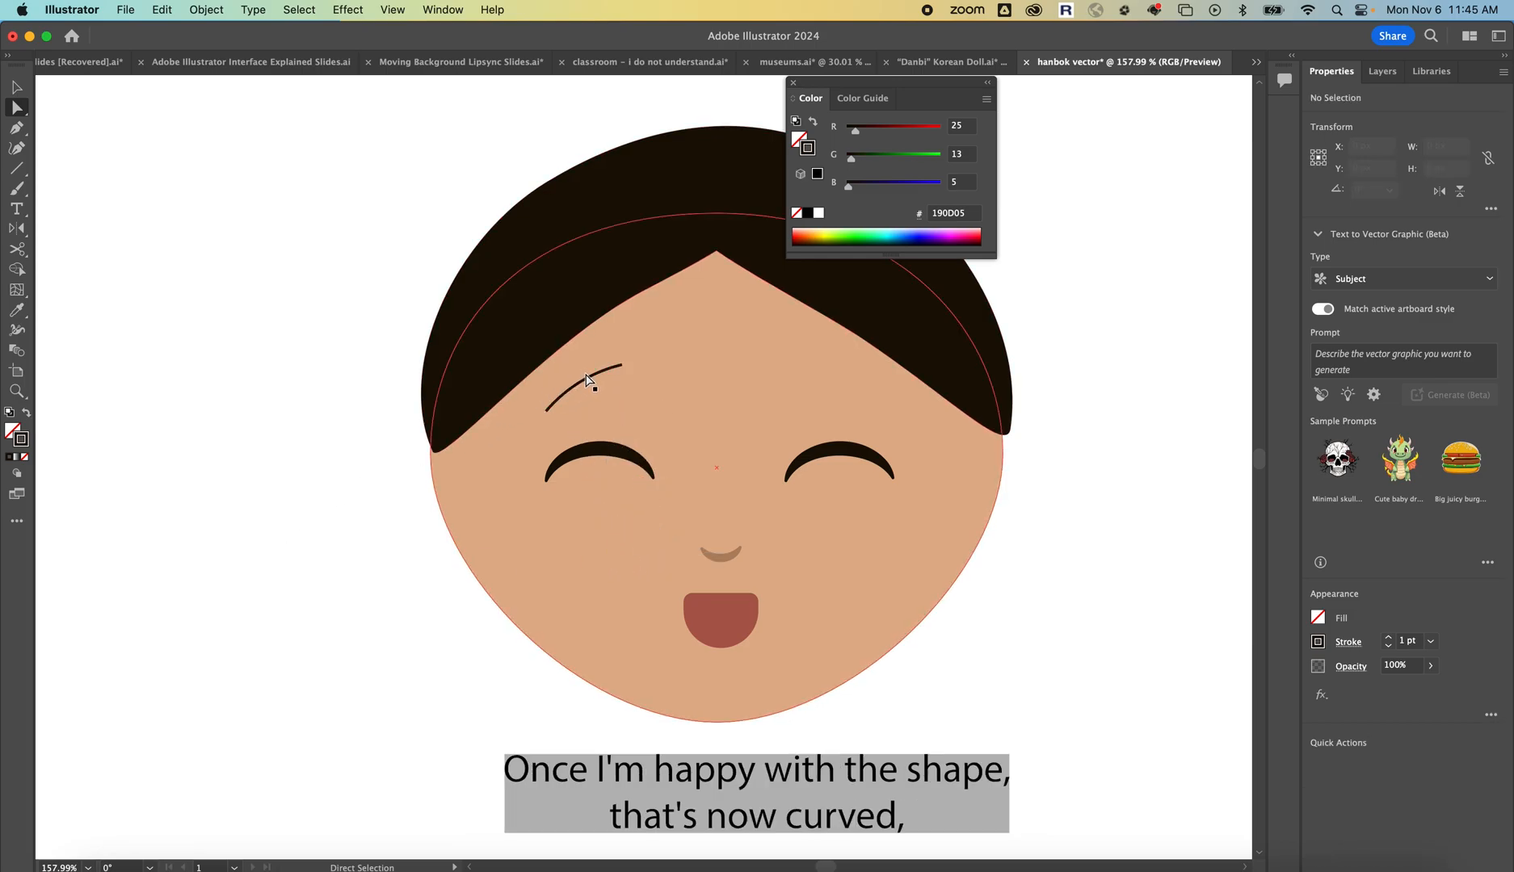
Give the left eyebrow's stroke a round cap and round join, and widen its inner end to about 6.5 pt with the Width tool
click(616, 368)
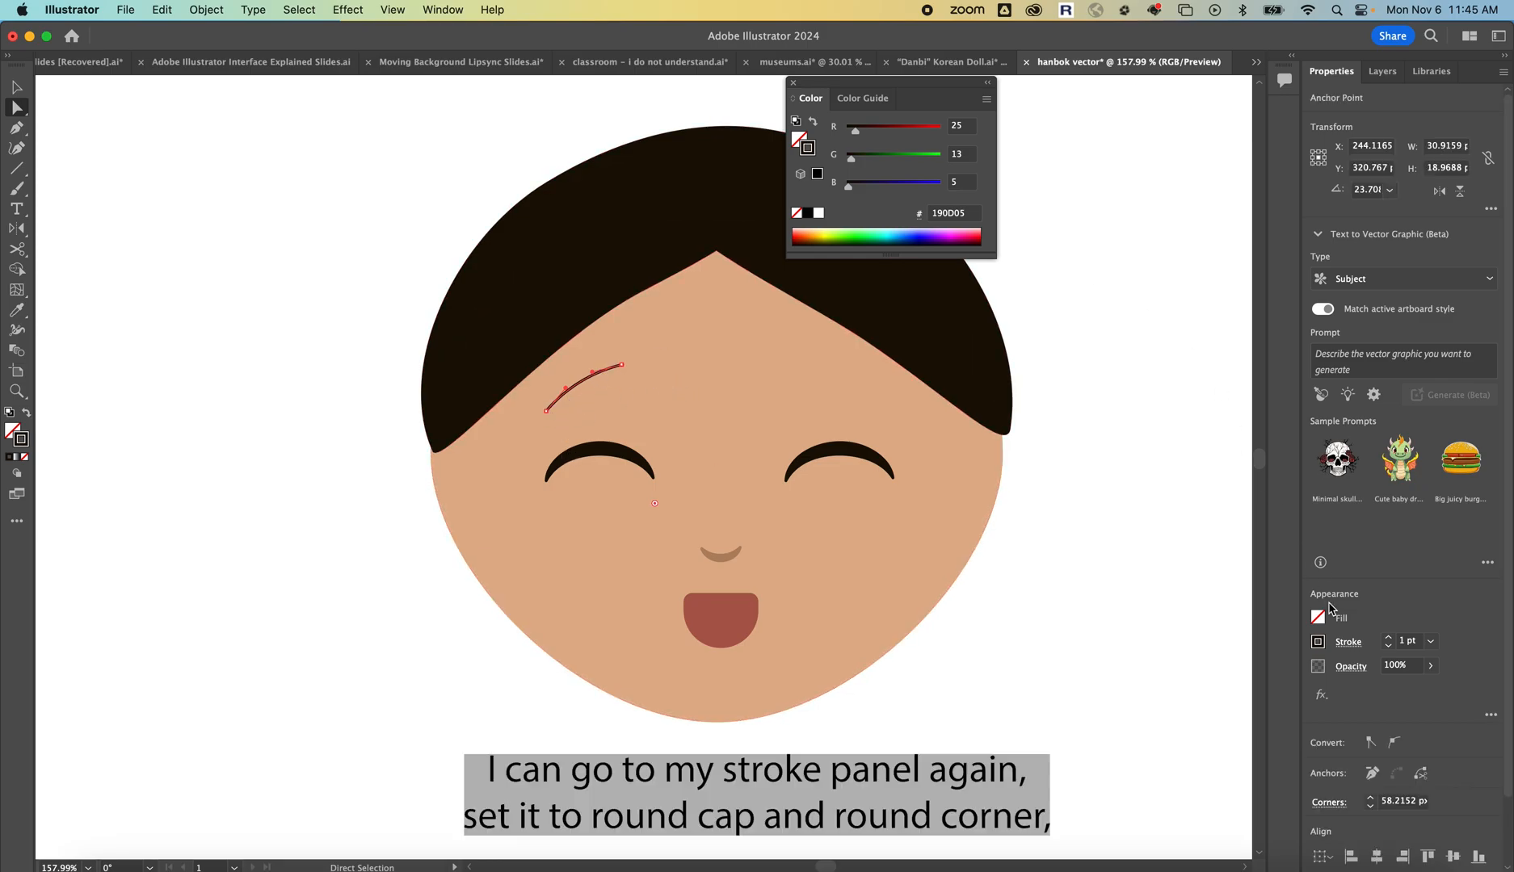
click(1348, 643)
click(1257, 400)
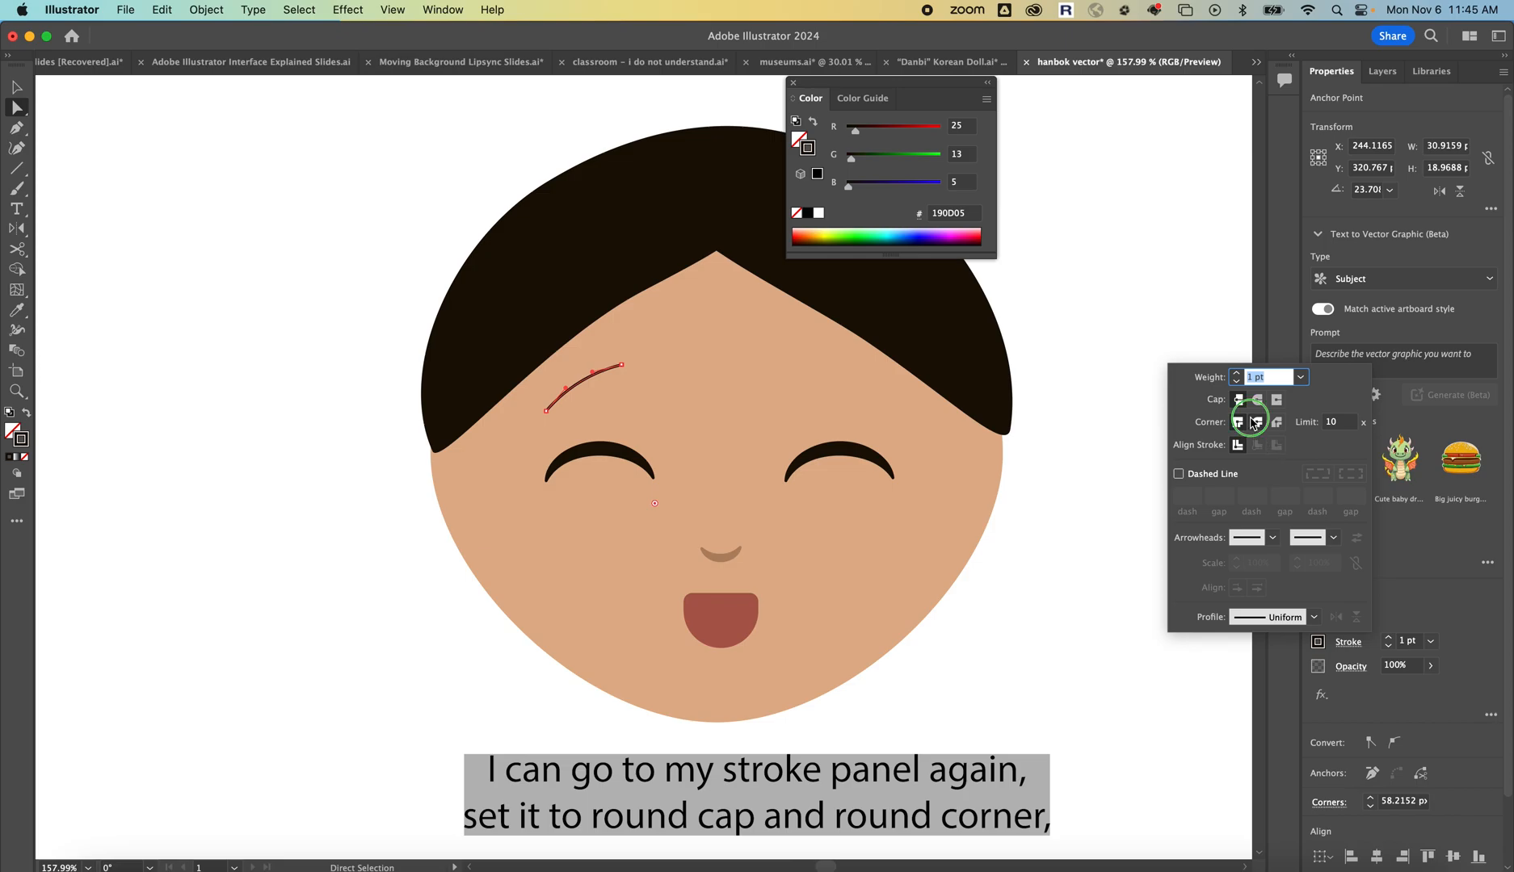
click(1260, 423)
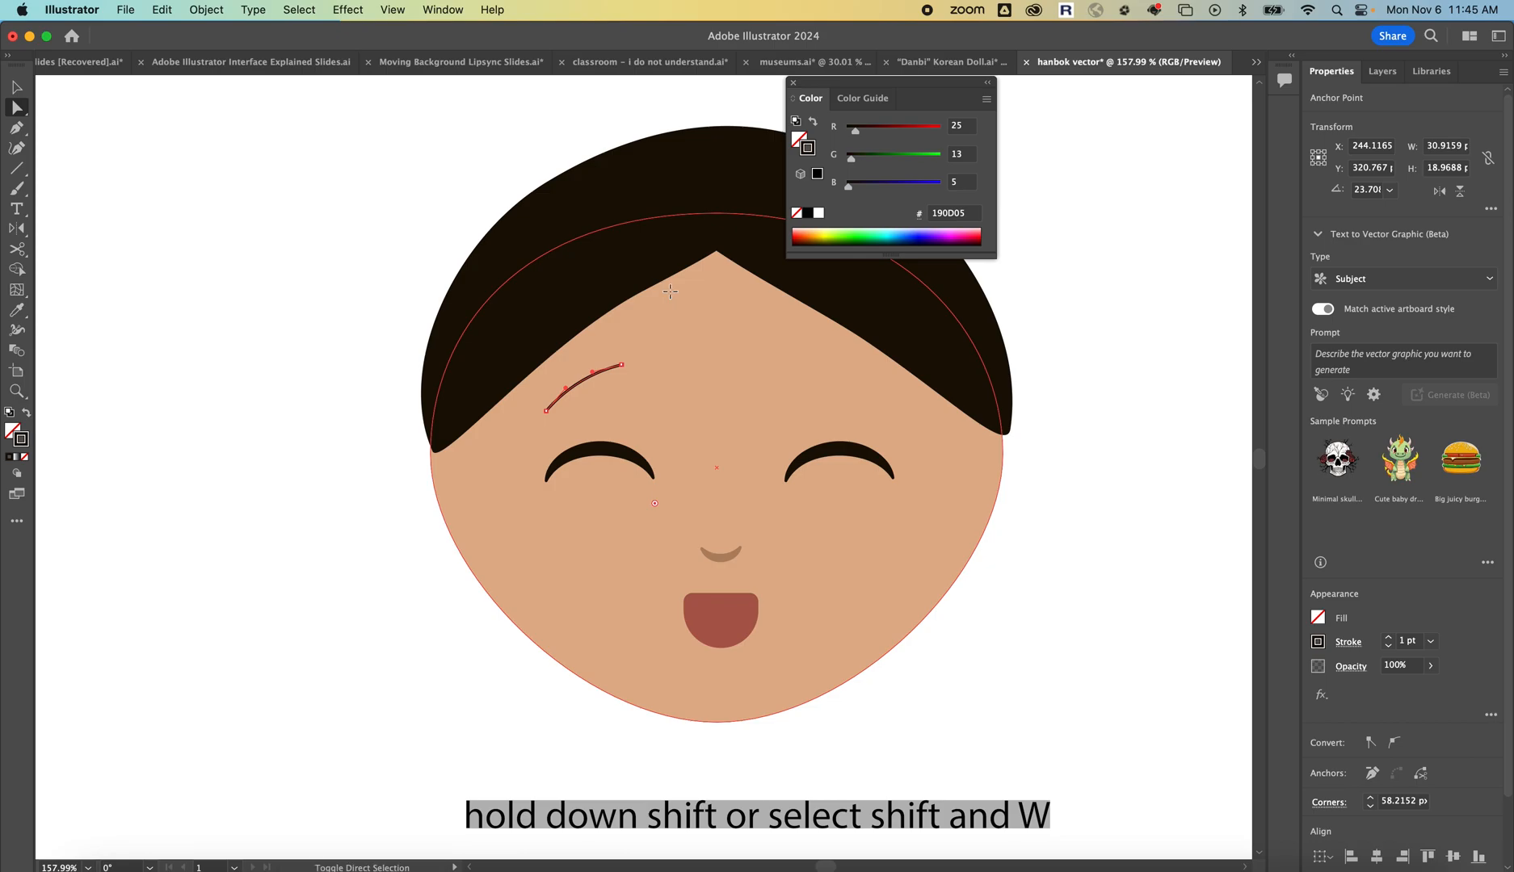
key(shift+w)
drag(606, 376, 601, 371)
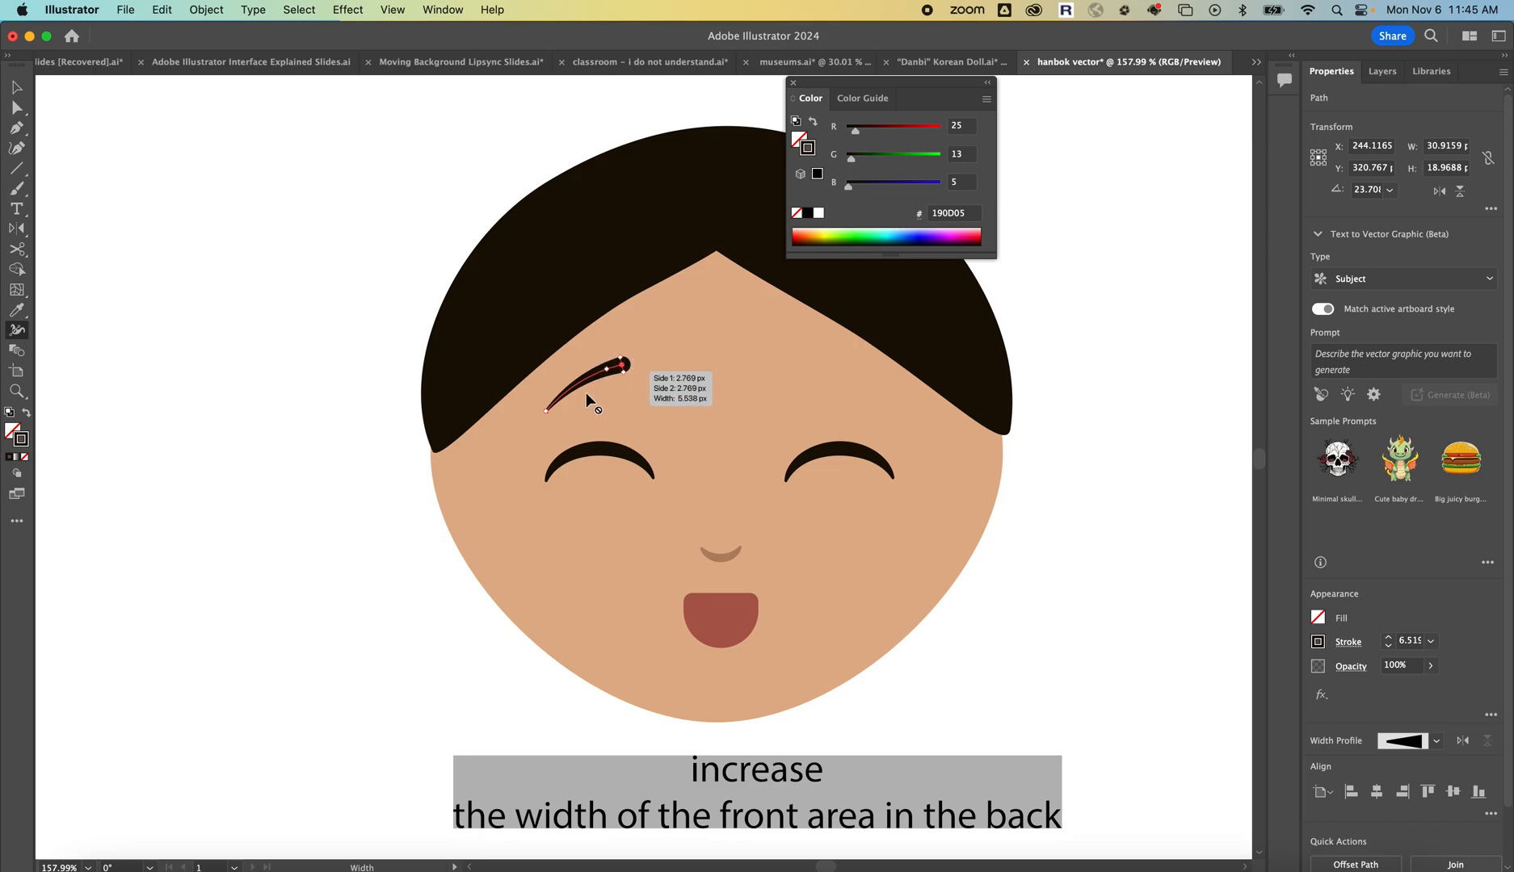
Try thickening the left eyebrow's outer tip and middle with the Width tool
drag(548, 413, 550, 413)
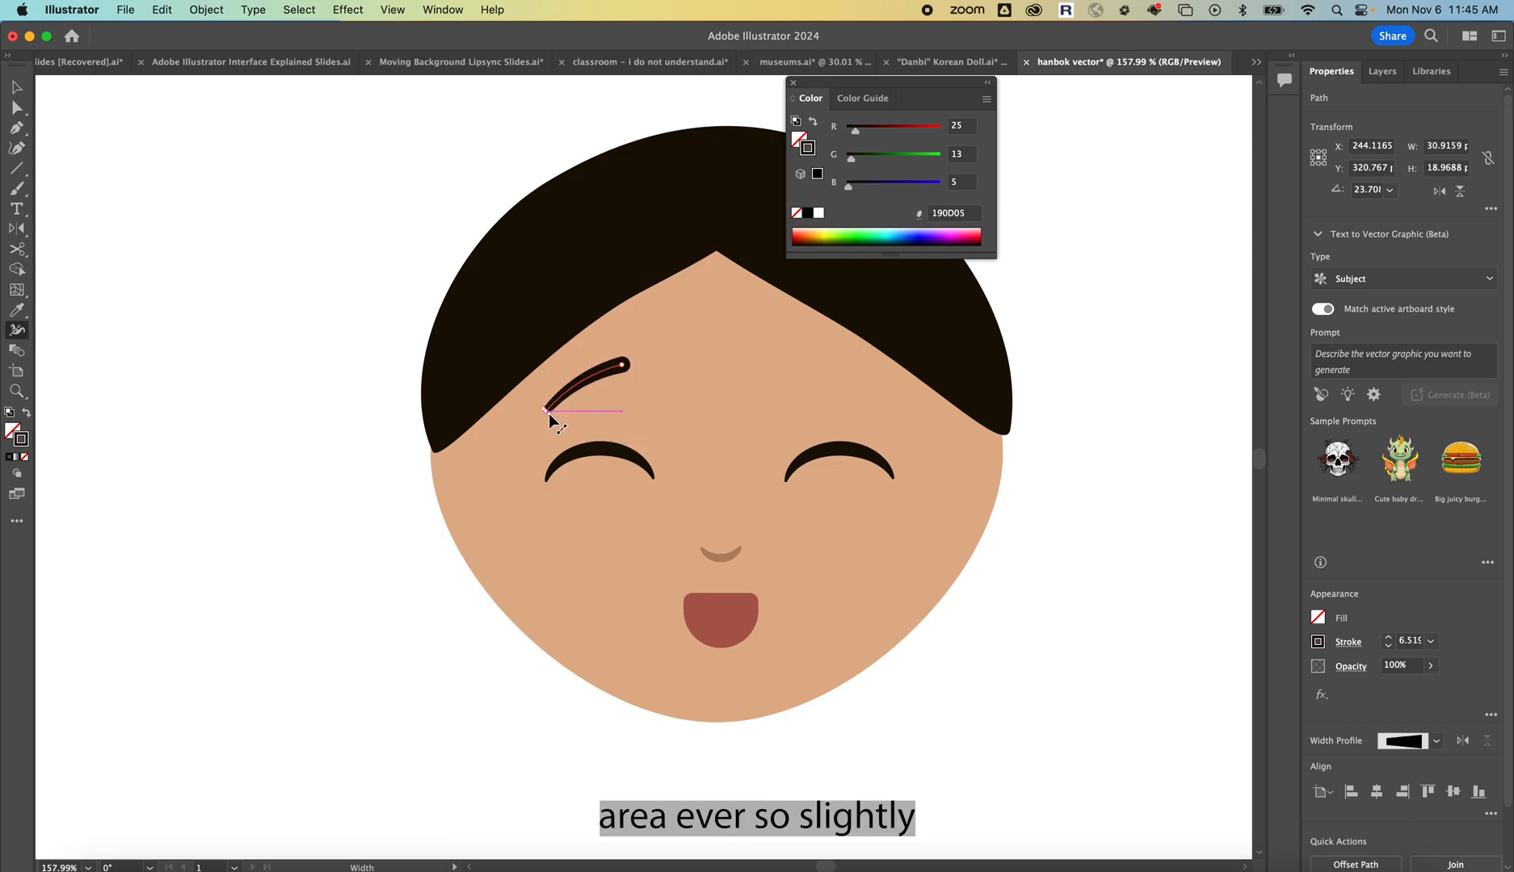
click(1348, 644)
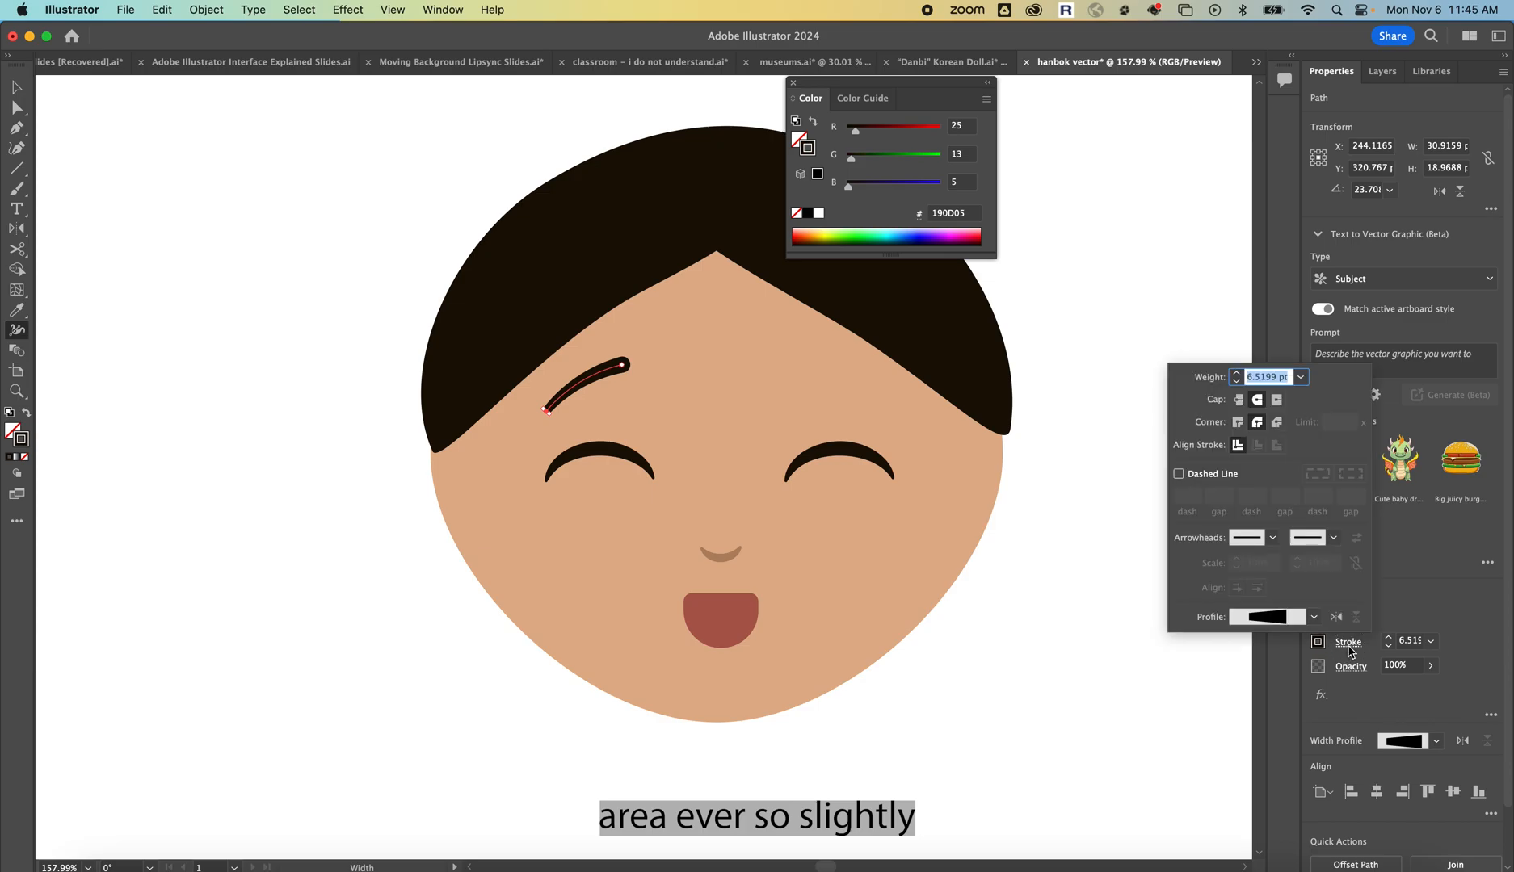
click(1421, 583)
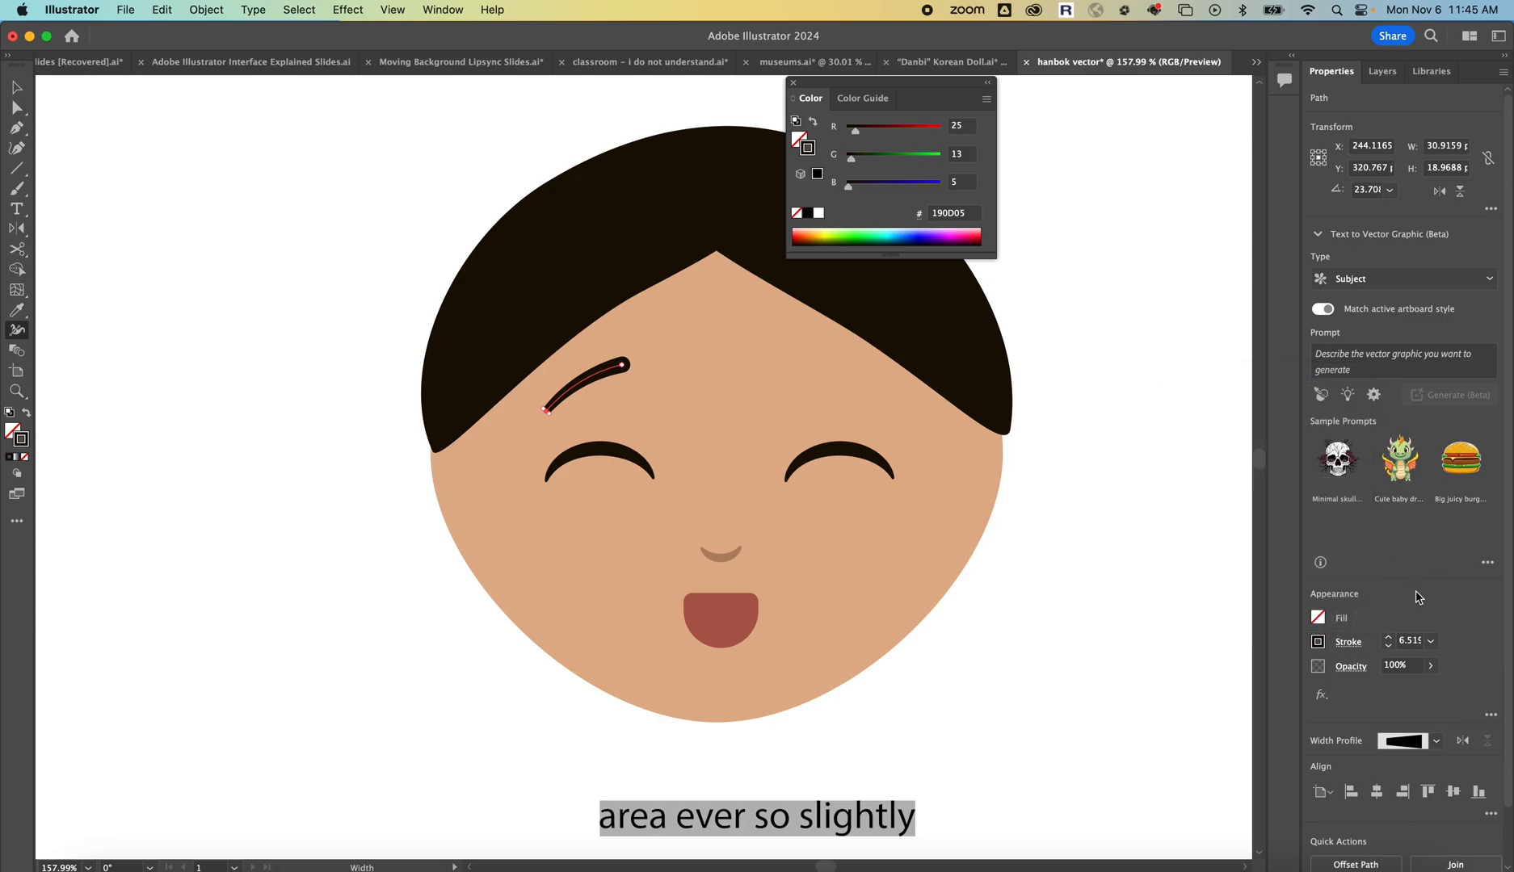
drag(583, 391, 586, 390)
key(v)
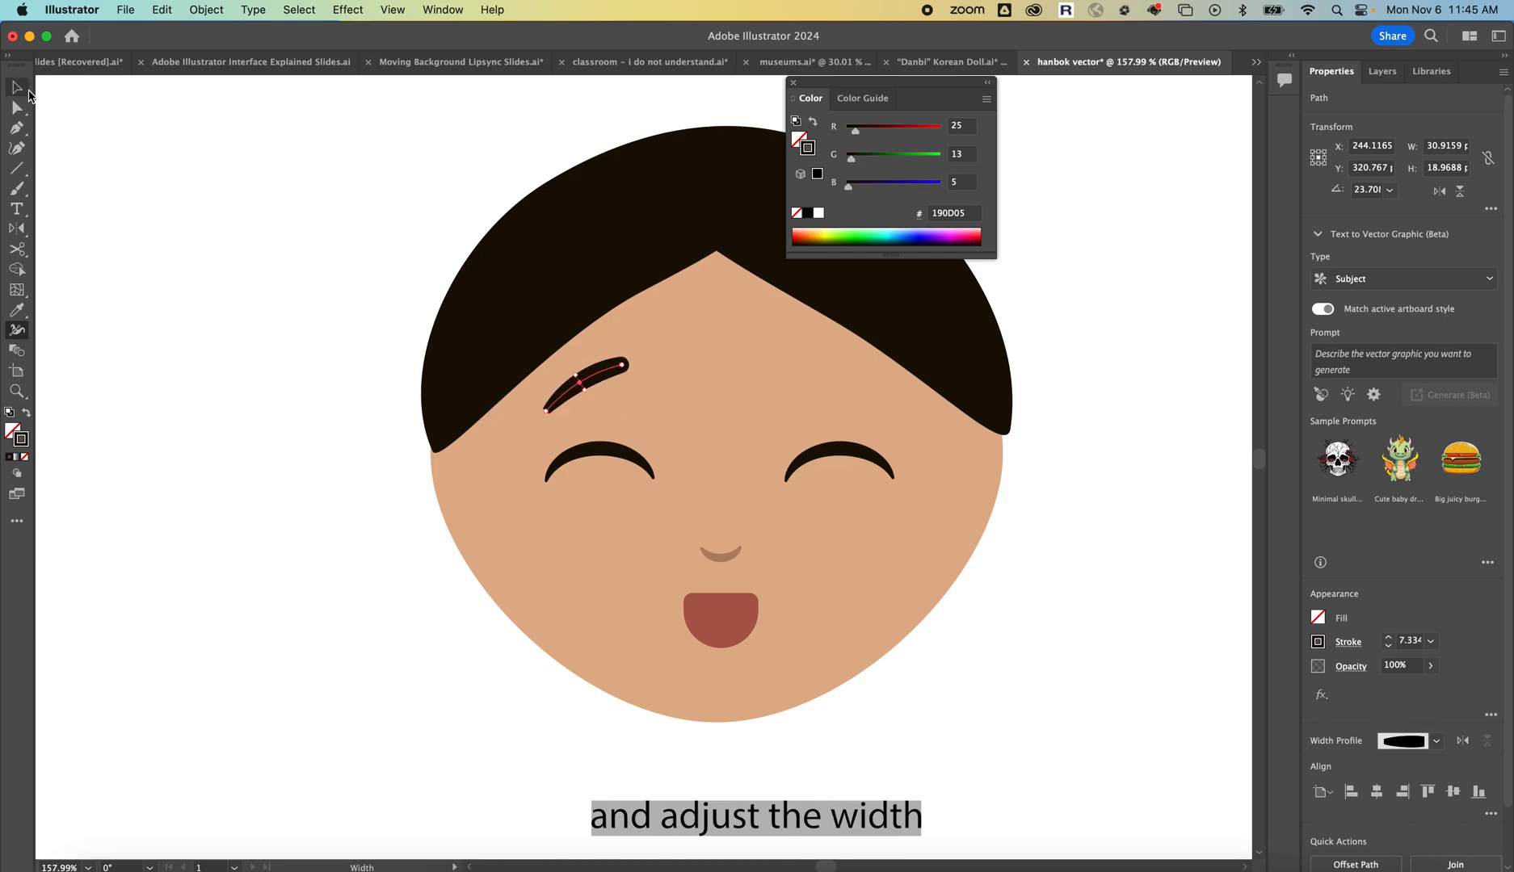
click(664, 415)
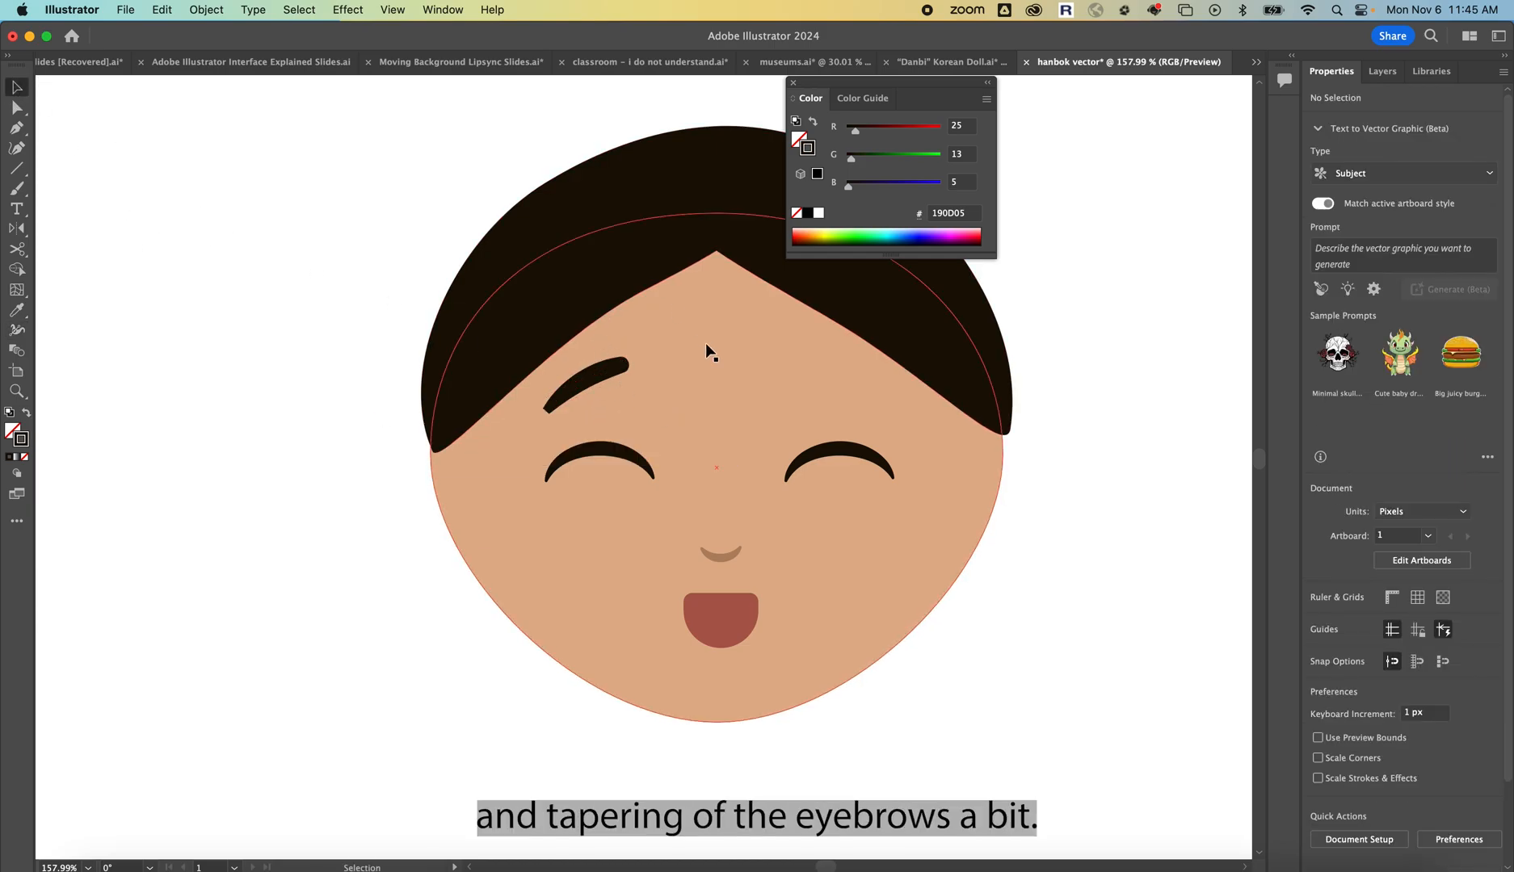
Widen the left eyebrow between its middle and outer tip with the Width tool, keeping the tip tapered
click(556, 404)
scroll(556, 404, up, 3)
key(a)
key(v)
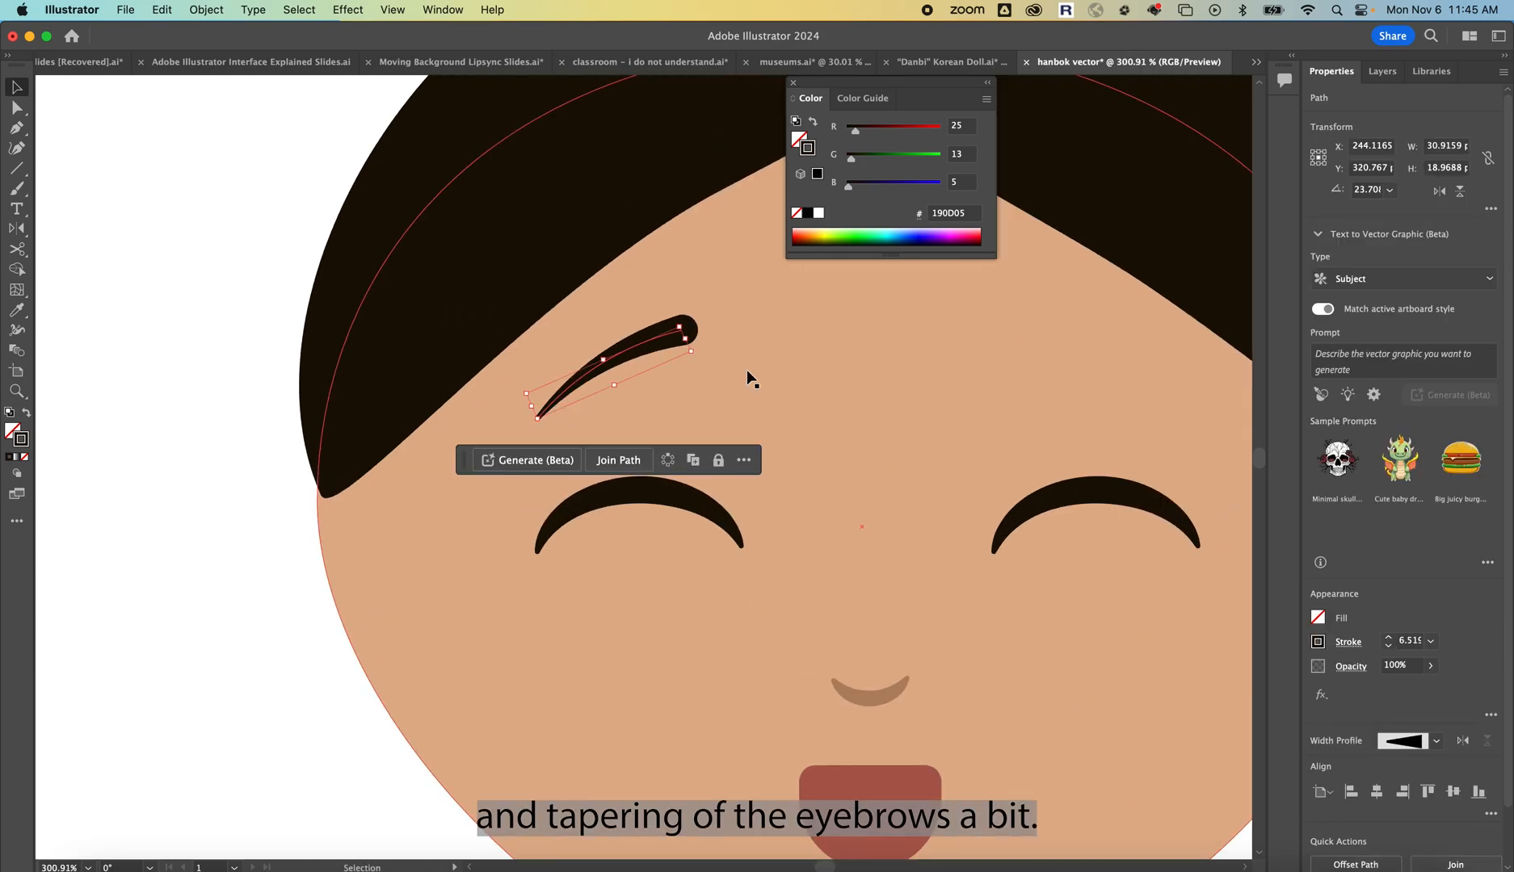
key(shift+w)
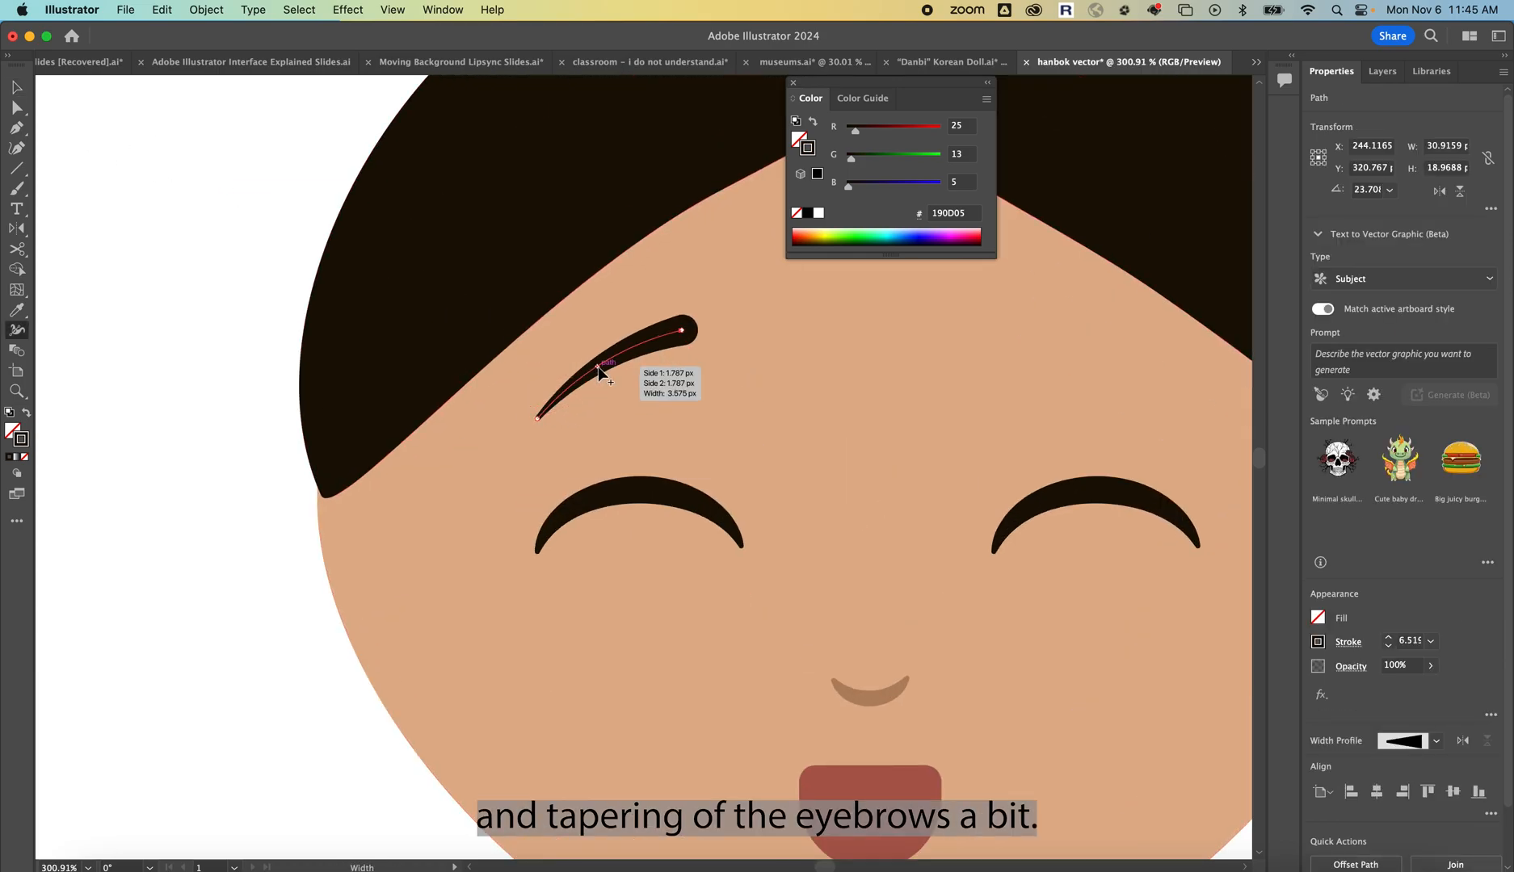
drag(580, 396, 567, 399)
key(v)
click(142, 308)
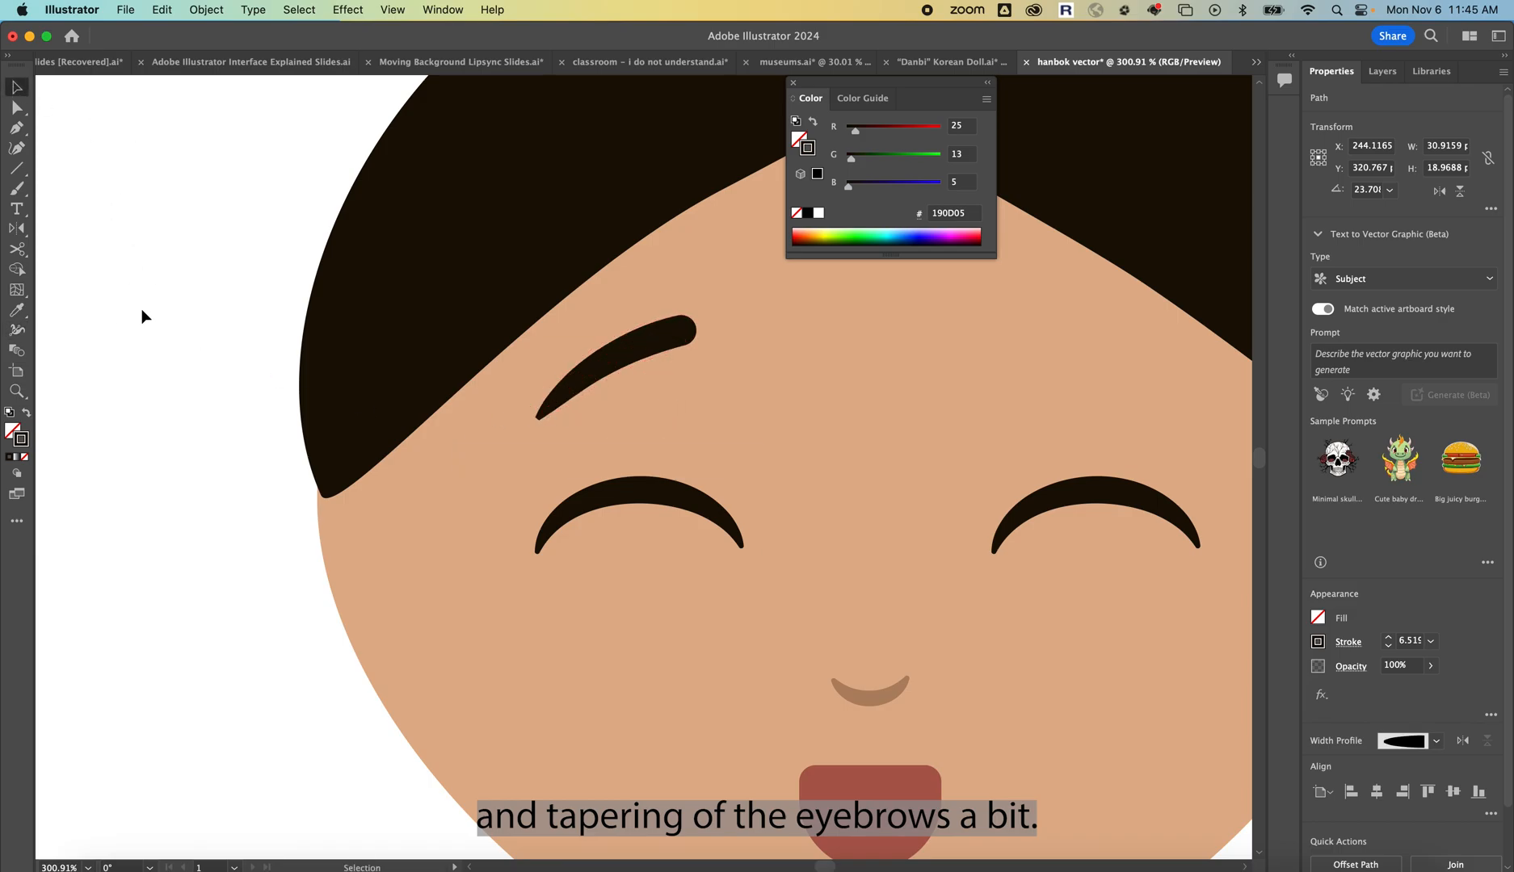
Rotate the left eyebrow slightly to a flatter angle of about 17.7°
scroll(142, 309, down, 3)
click(375, 343)
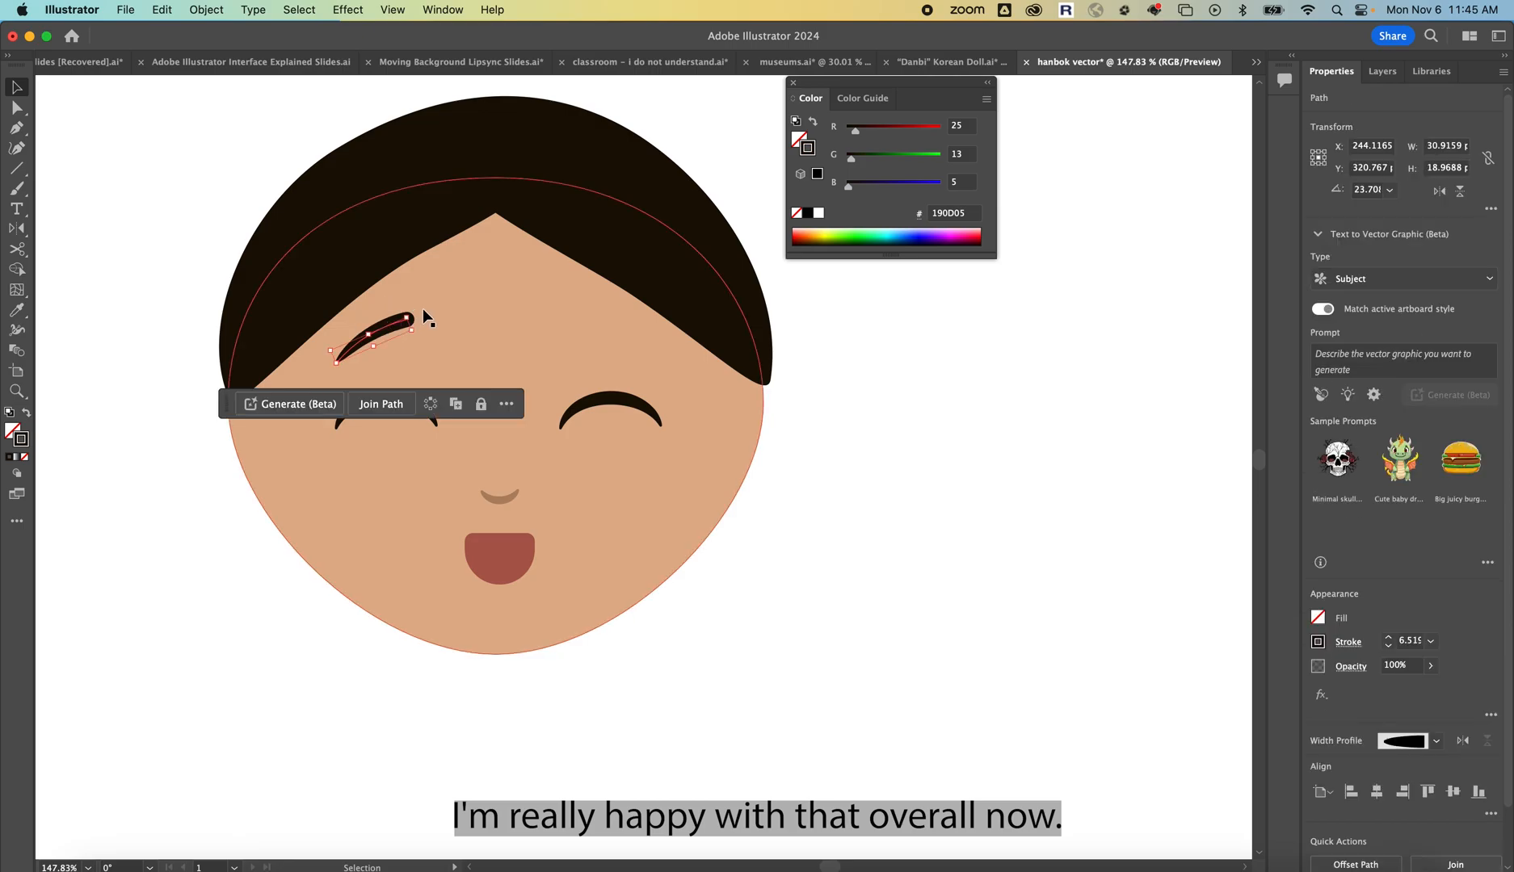
drag(418, 308, 423, 312)
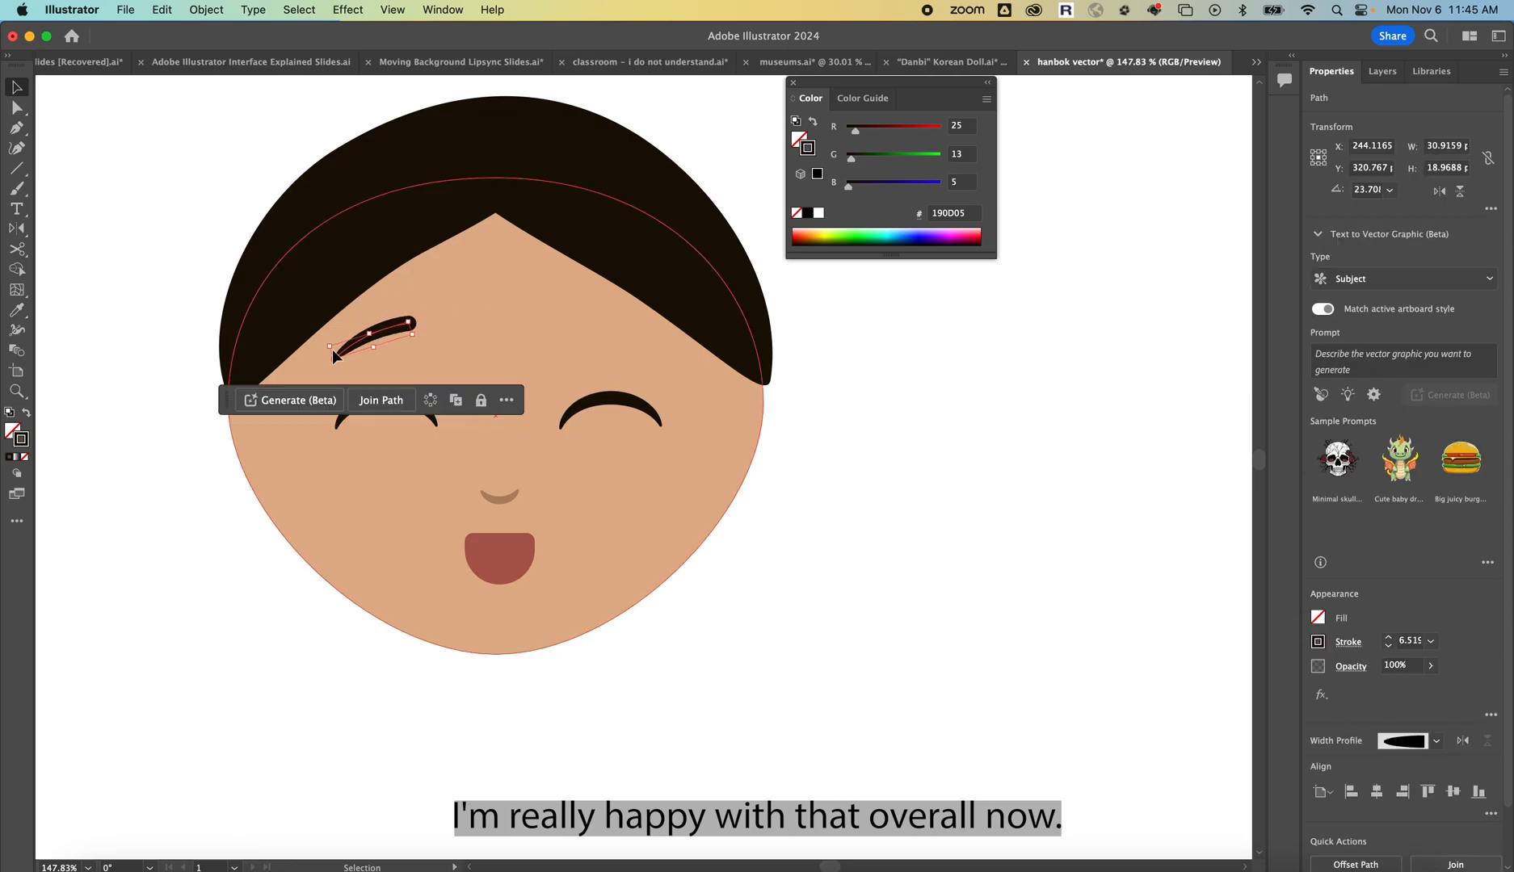
click(145, 479)
Duplicate the eyebrow, flip the copy horizontally and place it above the right eye level with the original
click(381, 343)
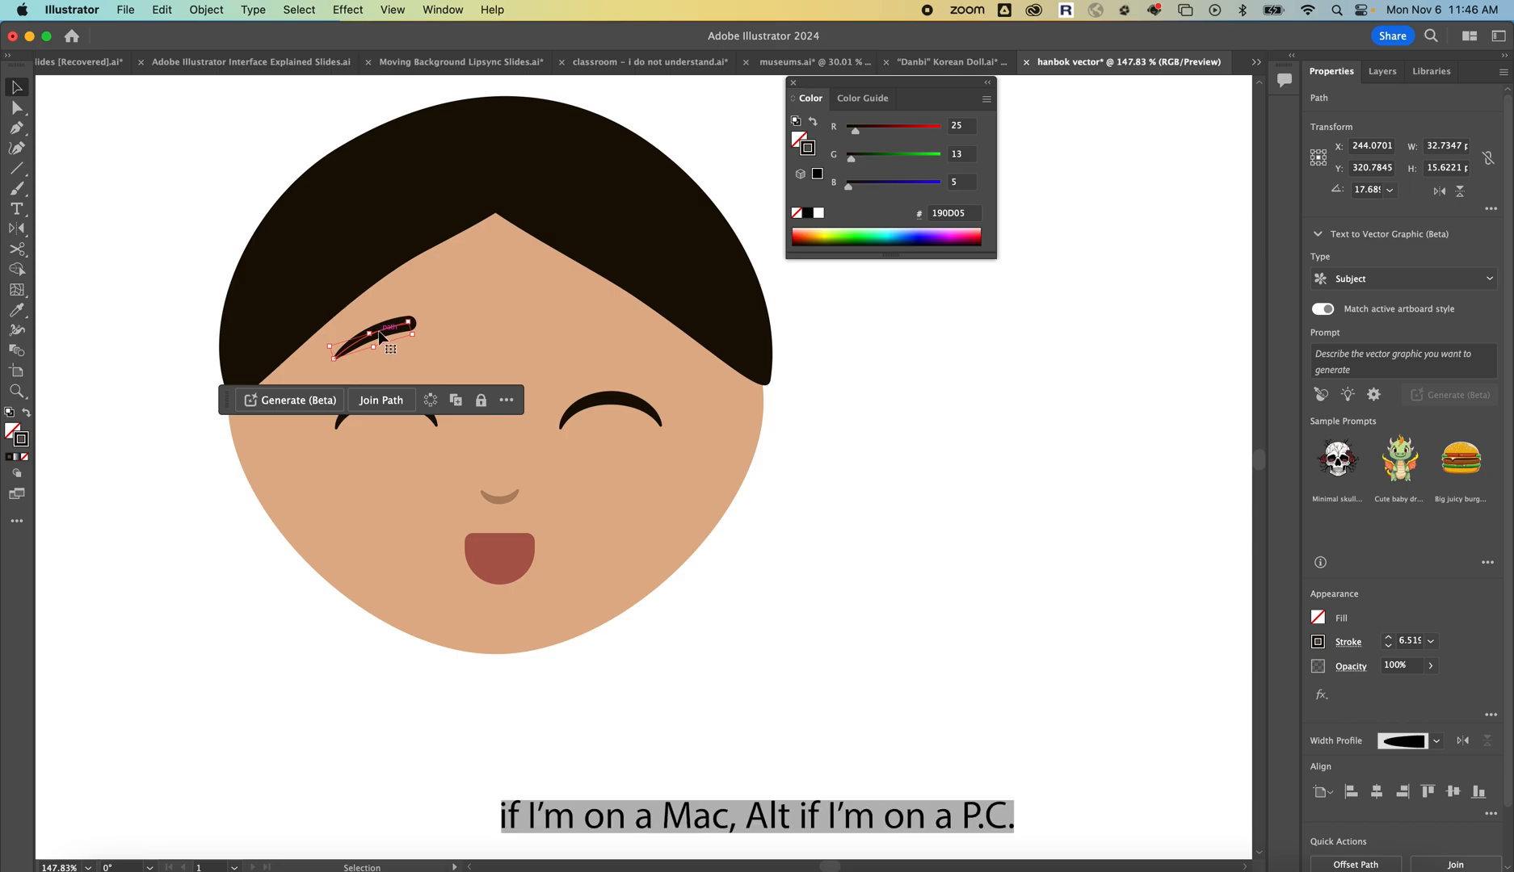
drag(382, 337, 607, 330)
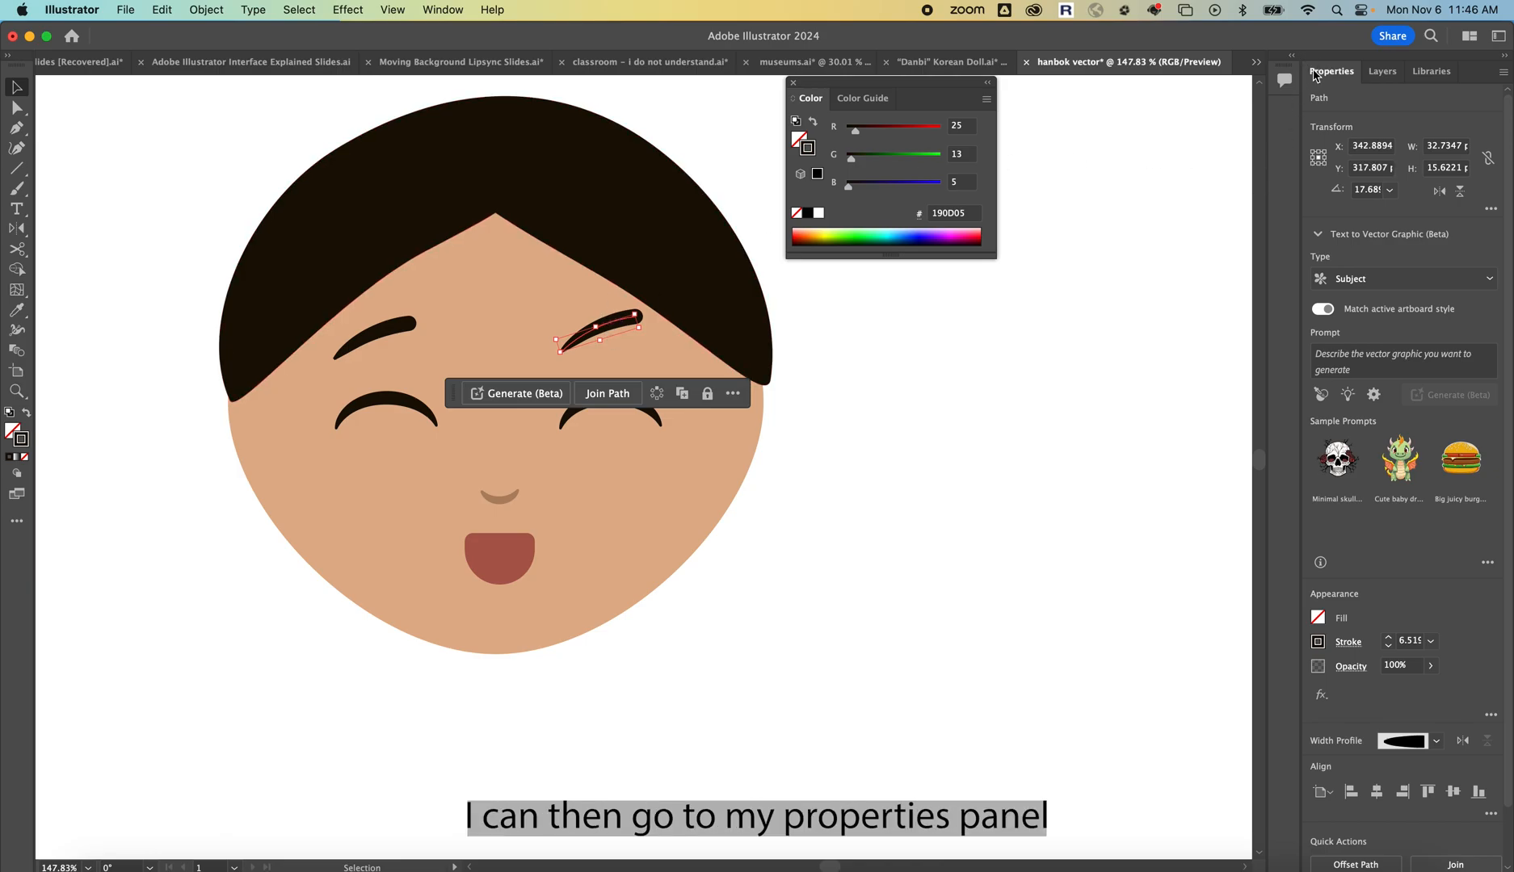
click(1439, 193)
drag(575, 322, 605, 326)
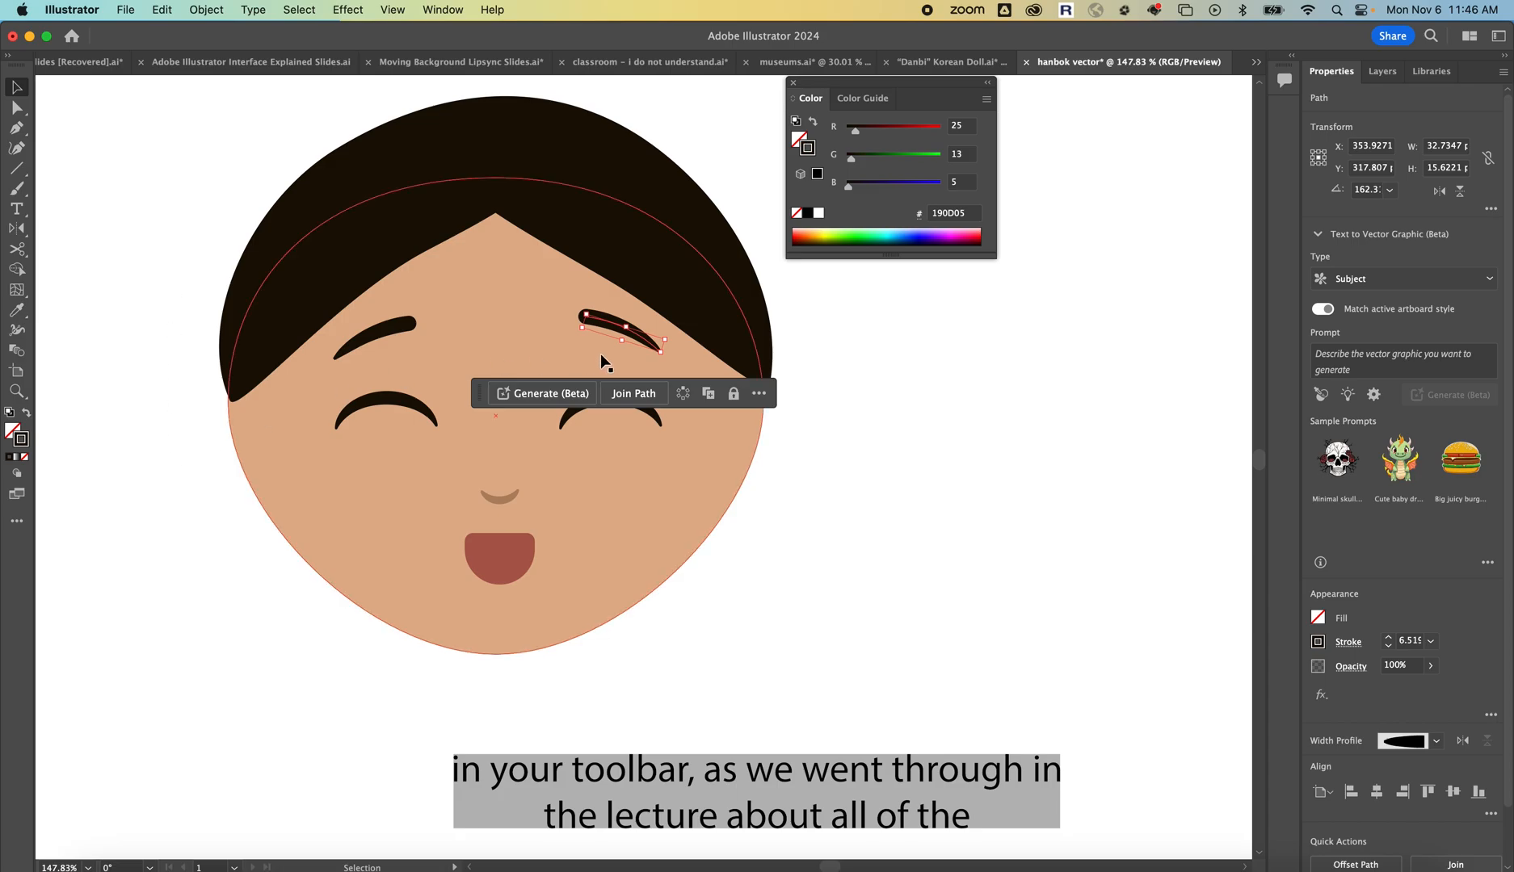
drag(610, 331, 612, 331)
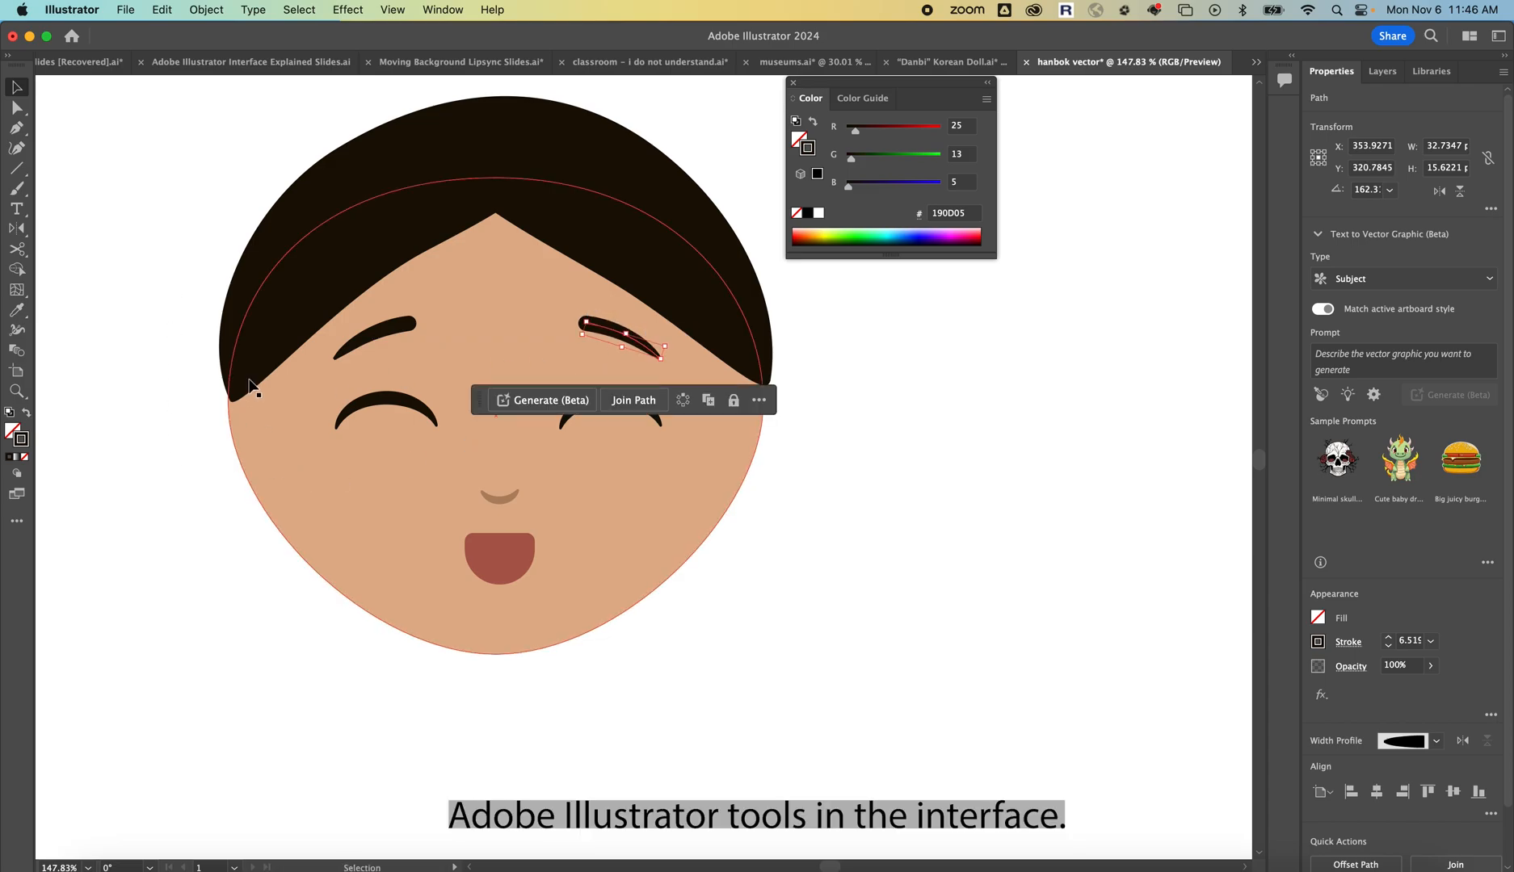
click(194, 619)
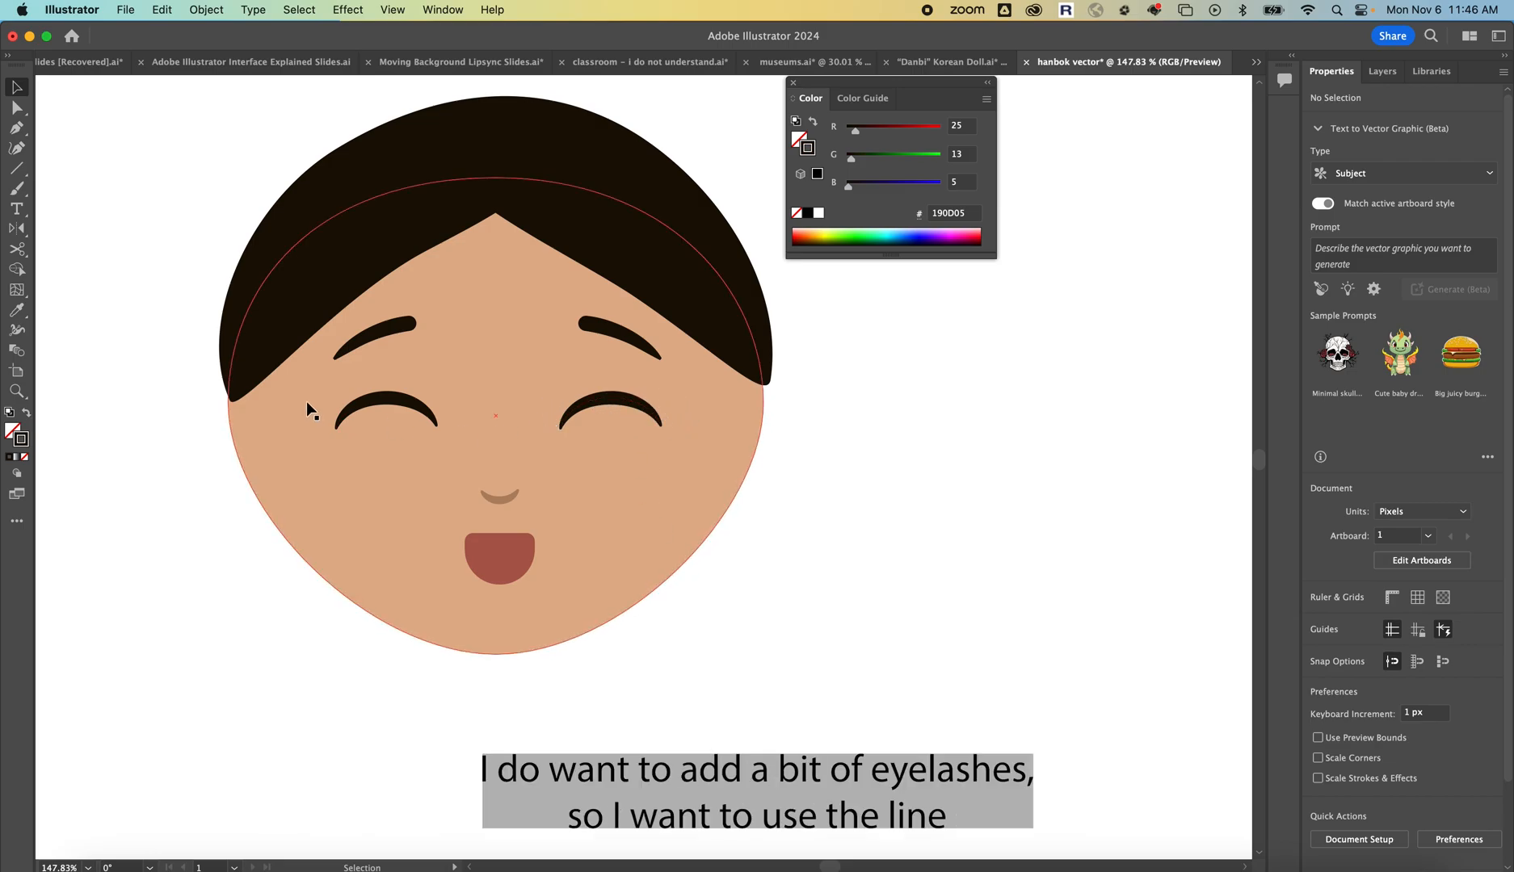
Draw an eyelash line about 11 px wide and 10 px high, slanting up and outward from the left eye's outer end
scroll(306, 400, up, 2)
click(16, 168)
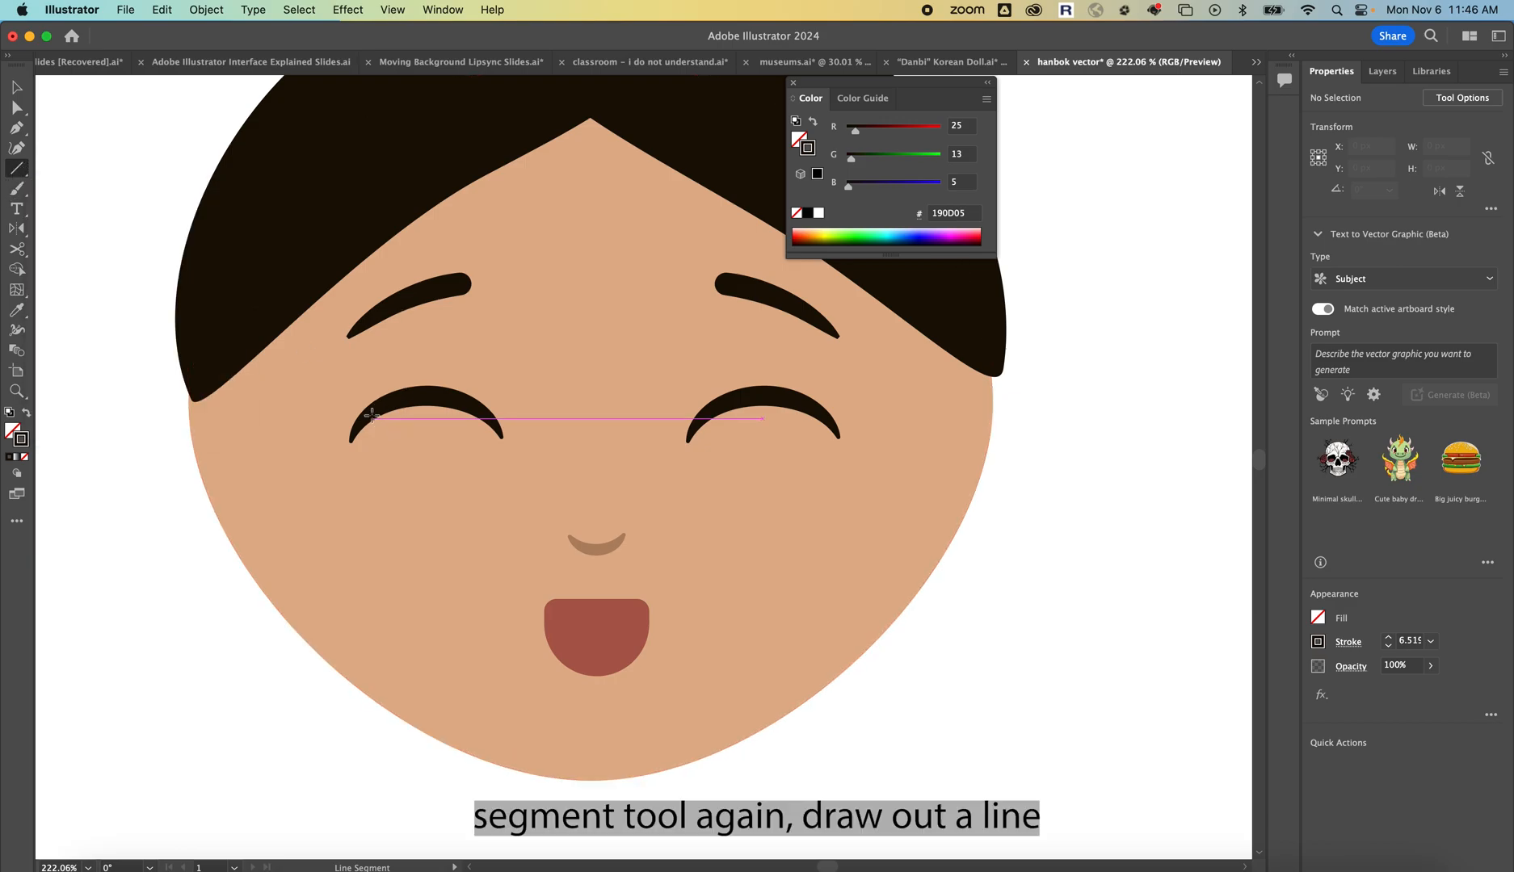
drag(370, 412, 333, 380)
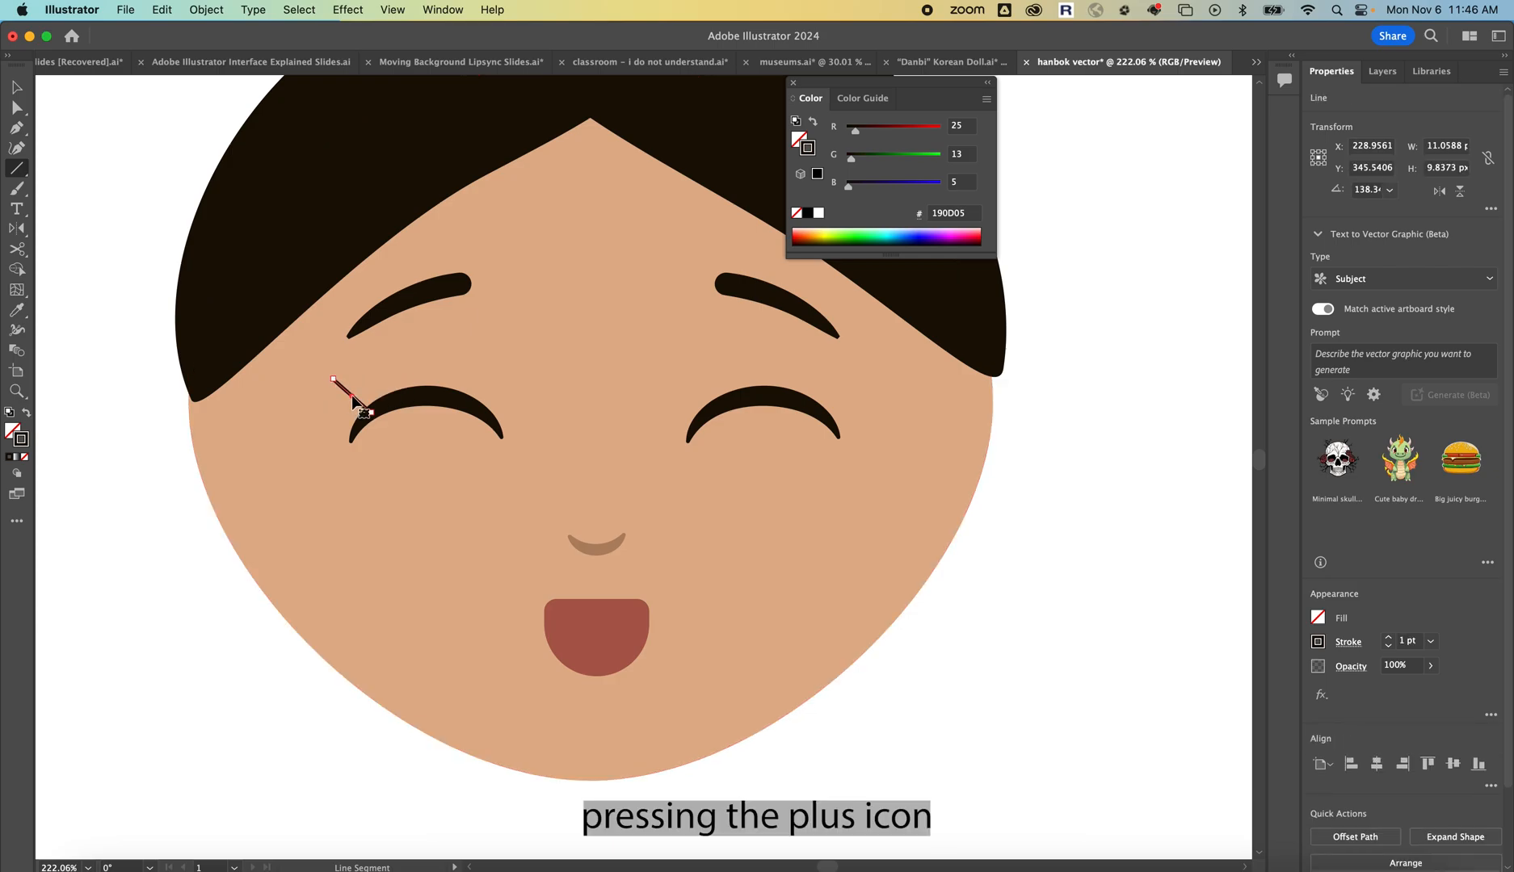
Add an anchor point at the middle of the eyelash line and round it to about 15 px into a curve
key(plus)
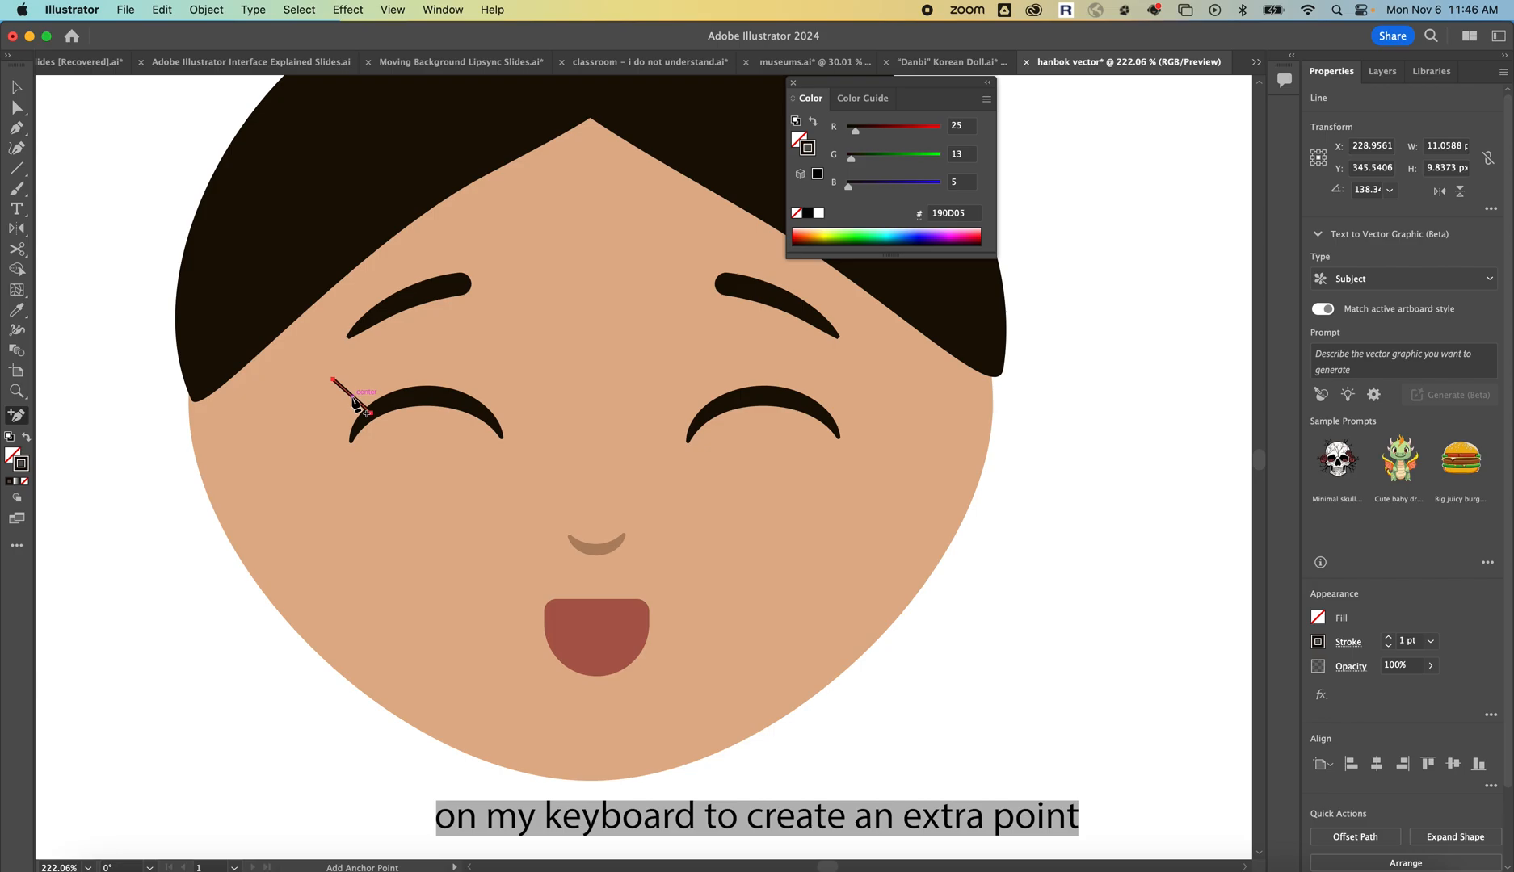
click(353, 399)
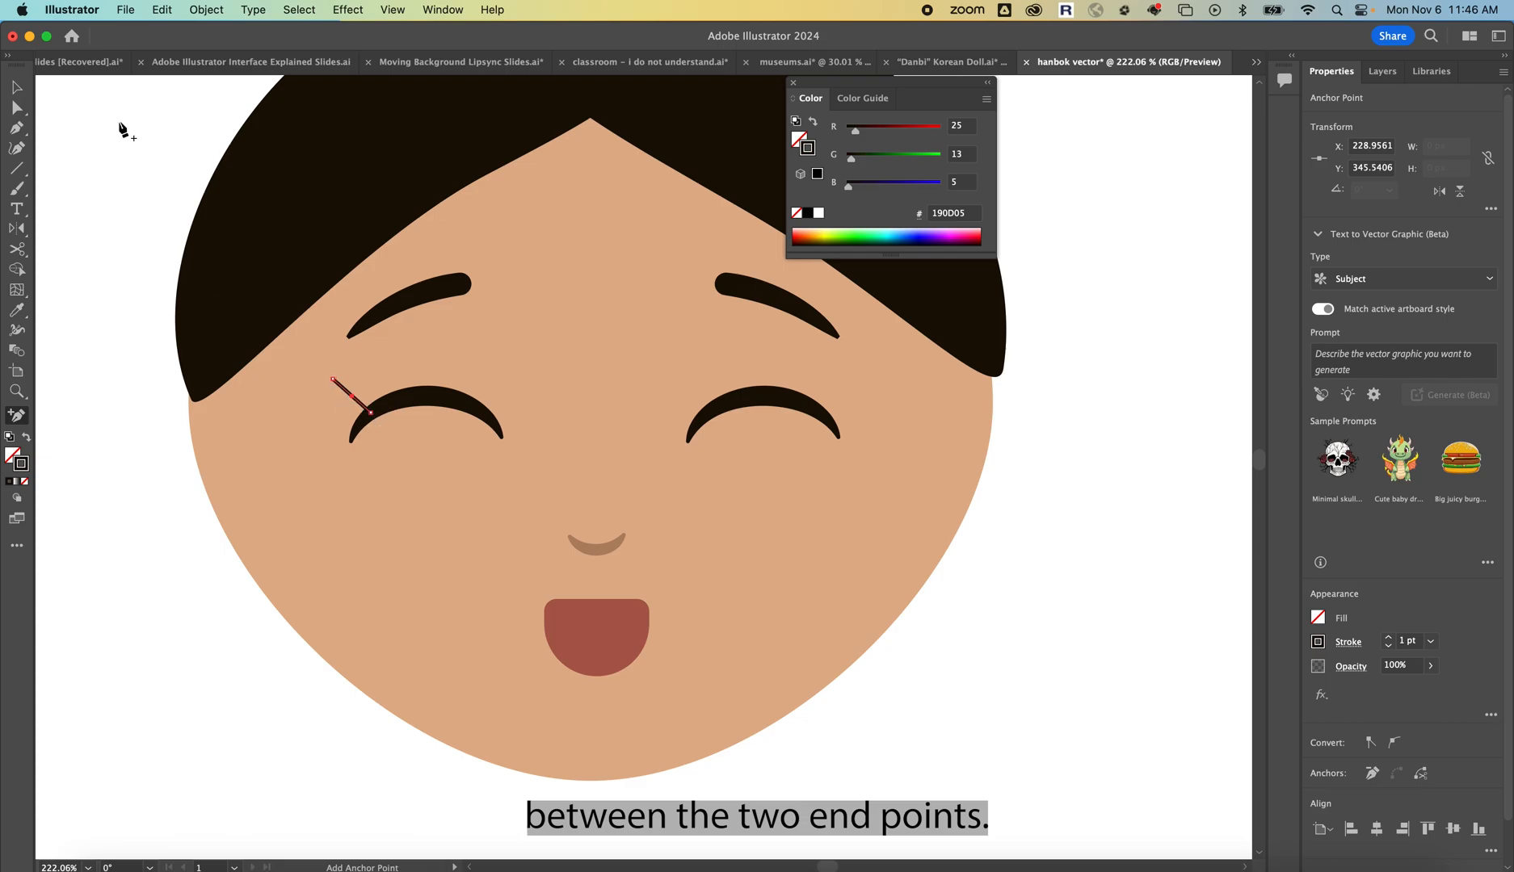
key(a)
scroll(396, 457, up, 3)
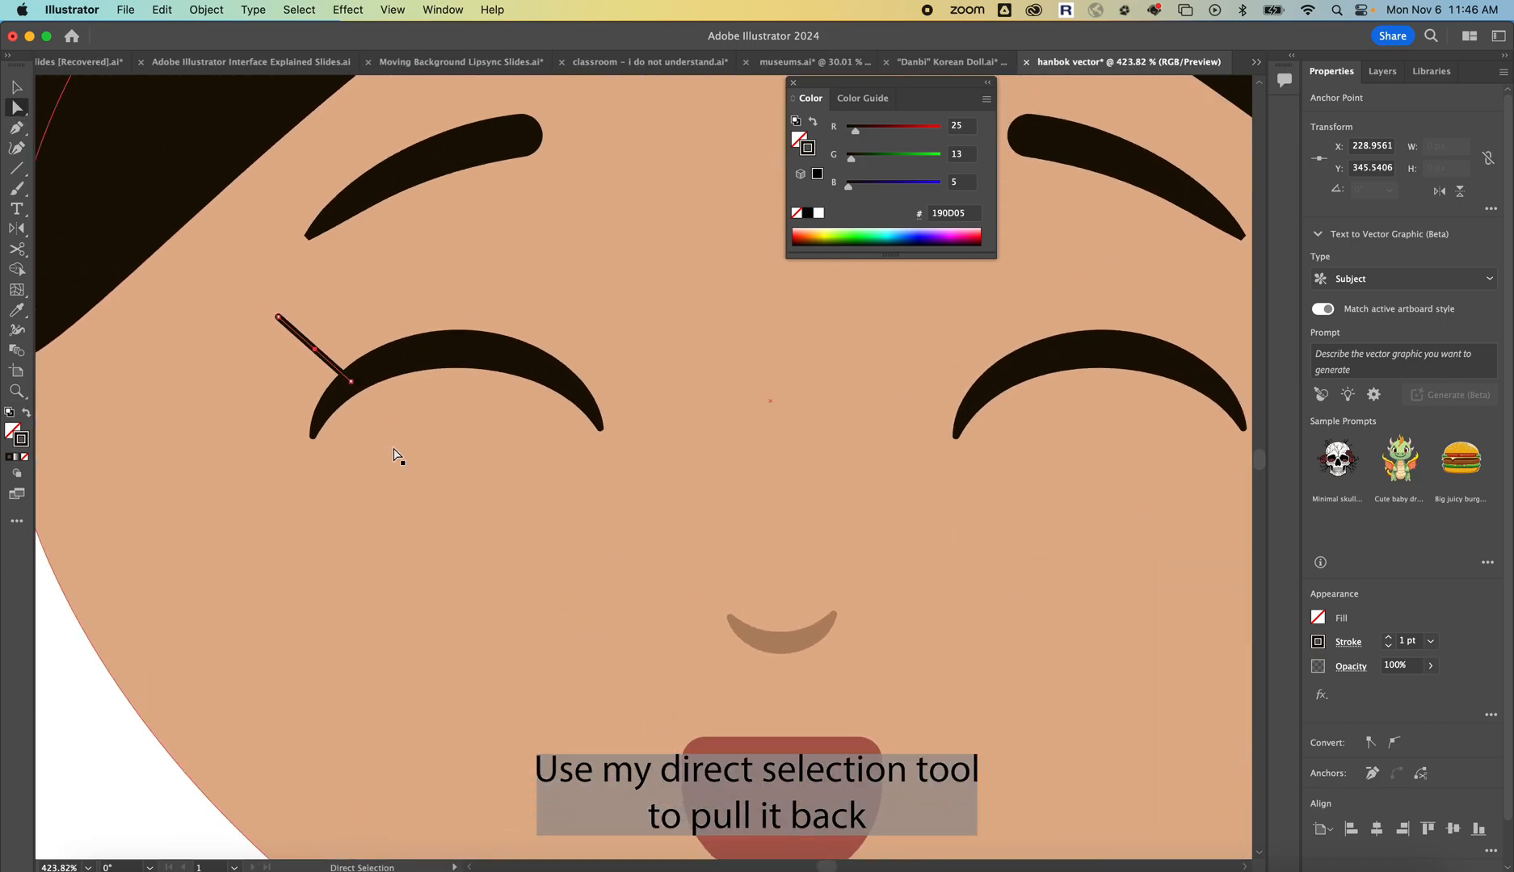
drag(314, 349, 473, 243)
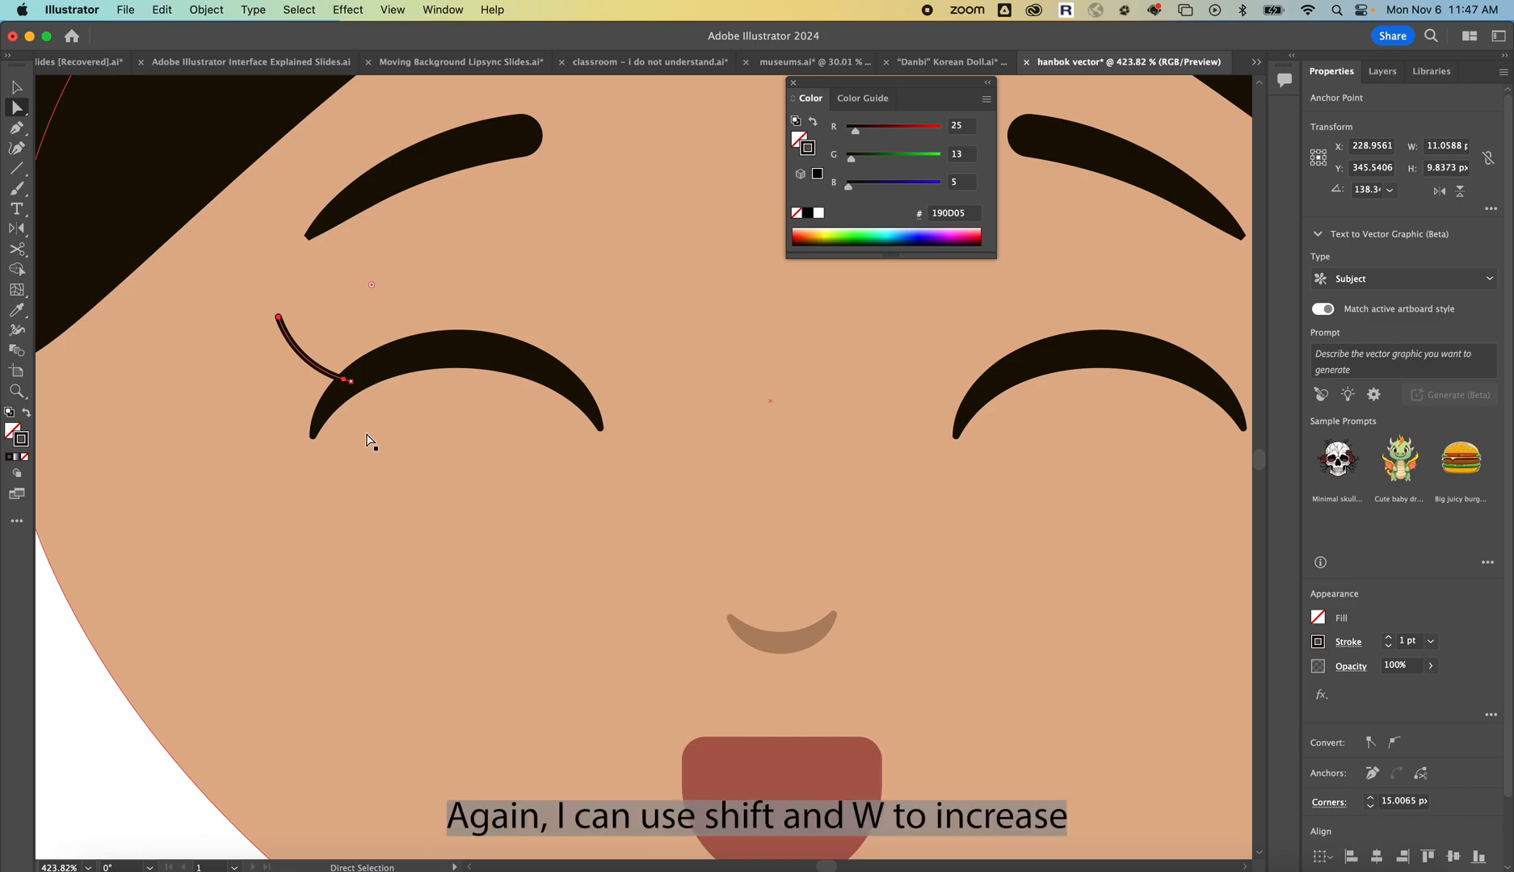
Widen the eyelash's base at the eye to about 3.9 pt with the Width tool, leaving the outer tip tapered
key(shift+w)
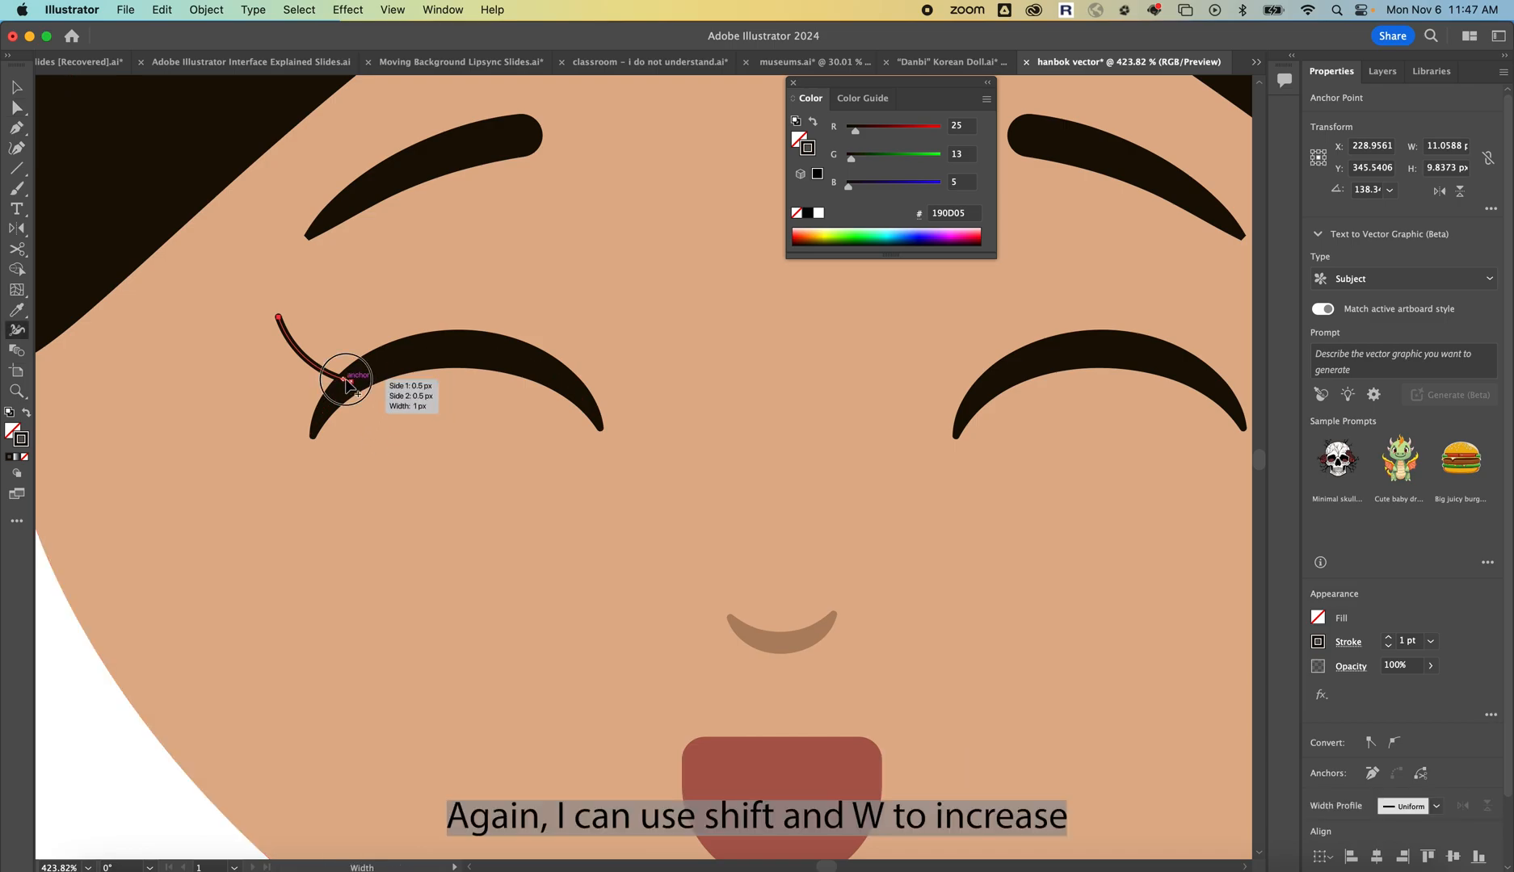
drag(351, 379, 355, 375)
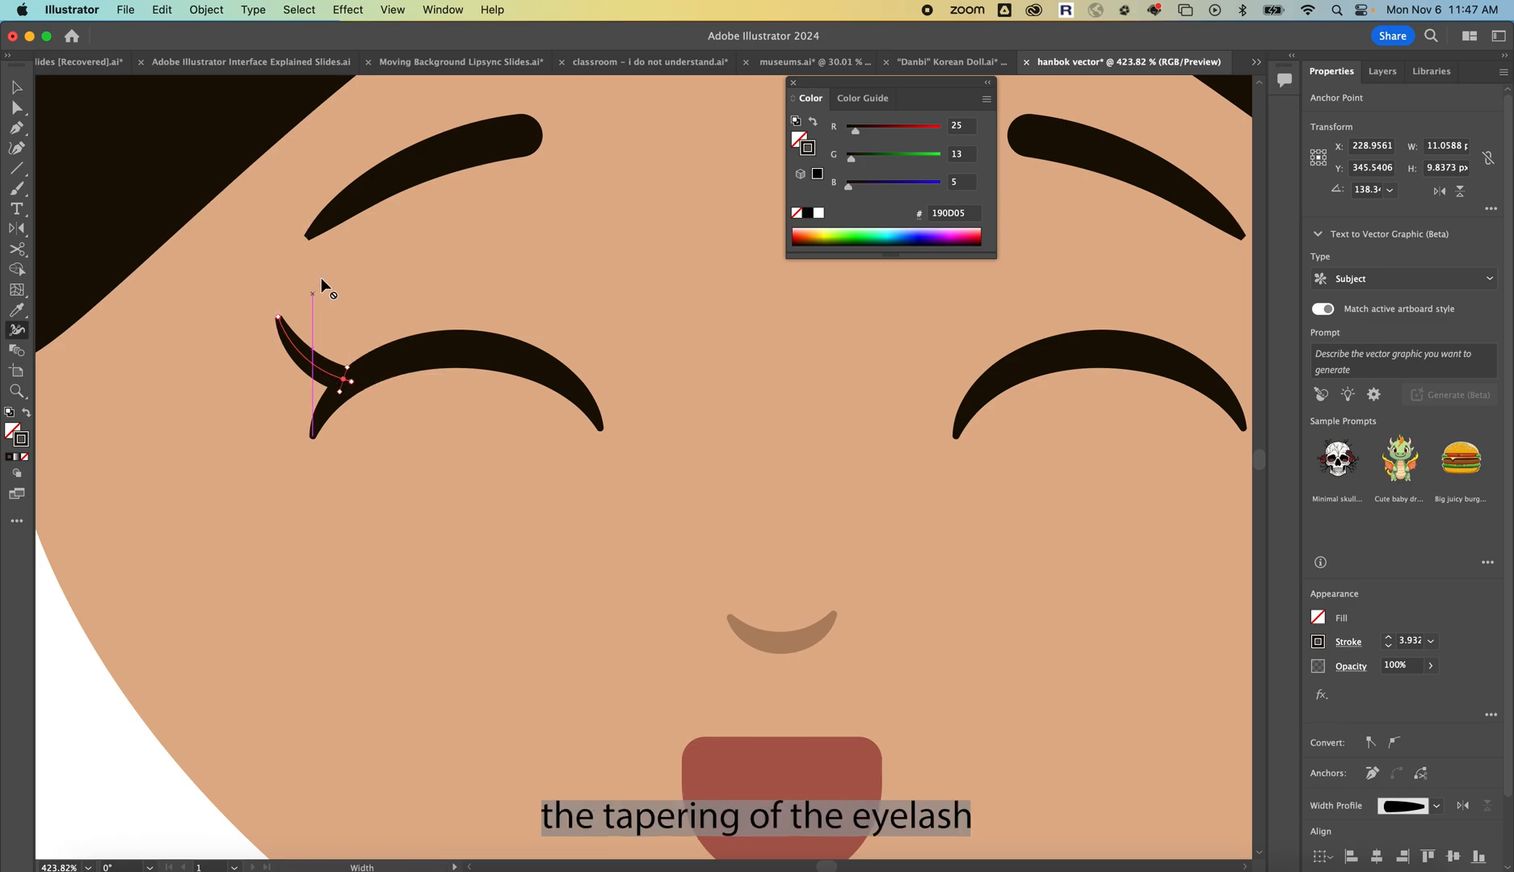
scroll(321, 277, down, 1)
scroll(320, 277, left, 3)
click(24, 87)
click(85, 155)
Check the cap and corner settings of the eyelash's stroke
click(415, 364)
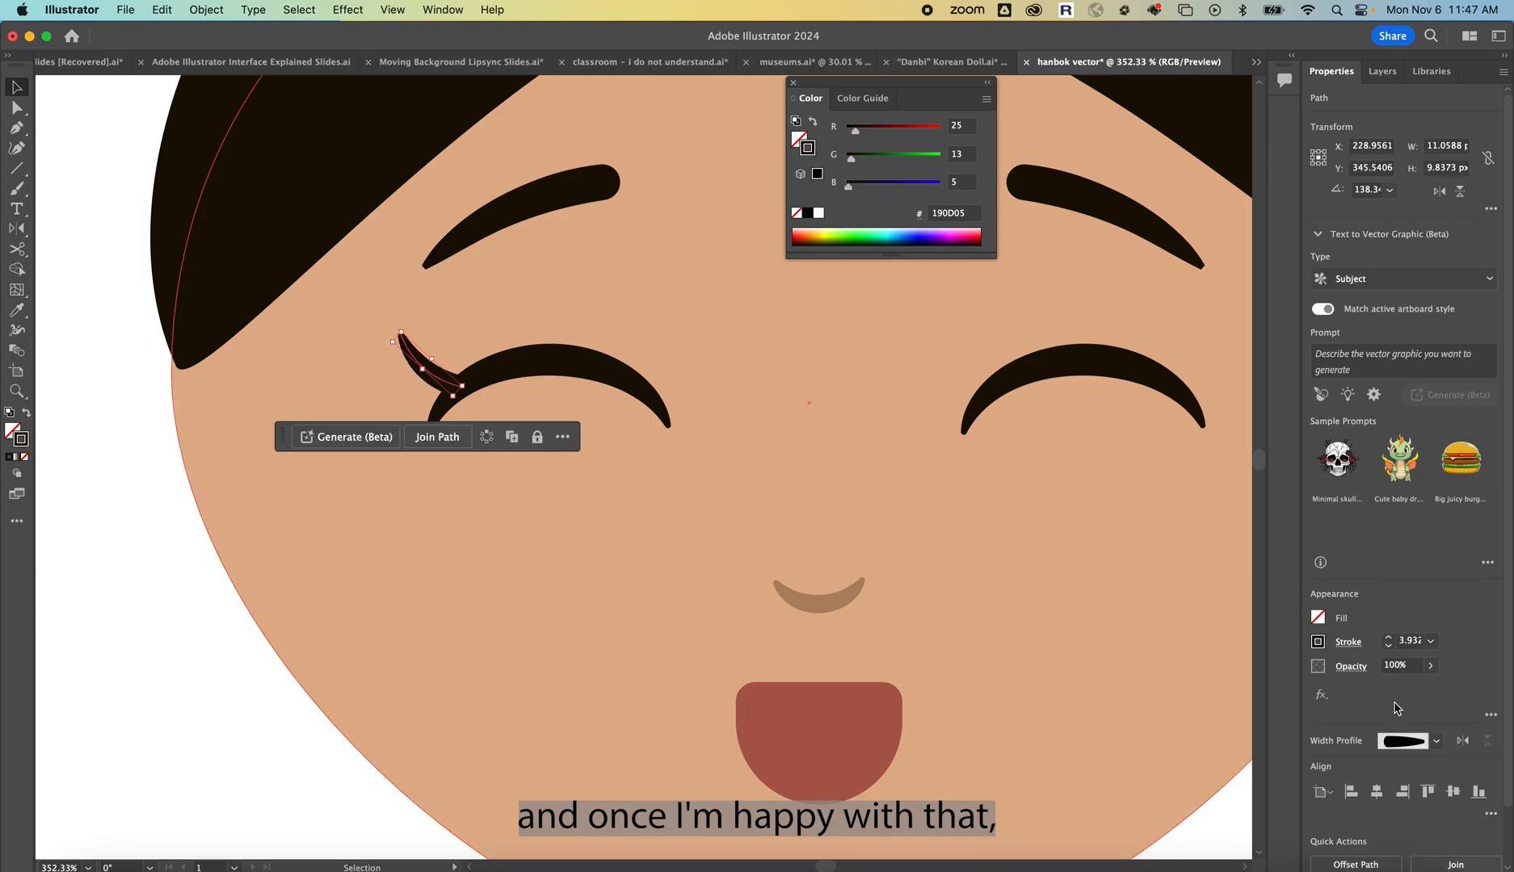
click(1354, 644)
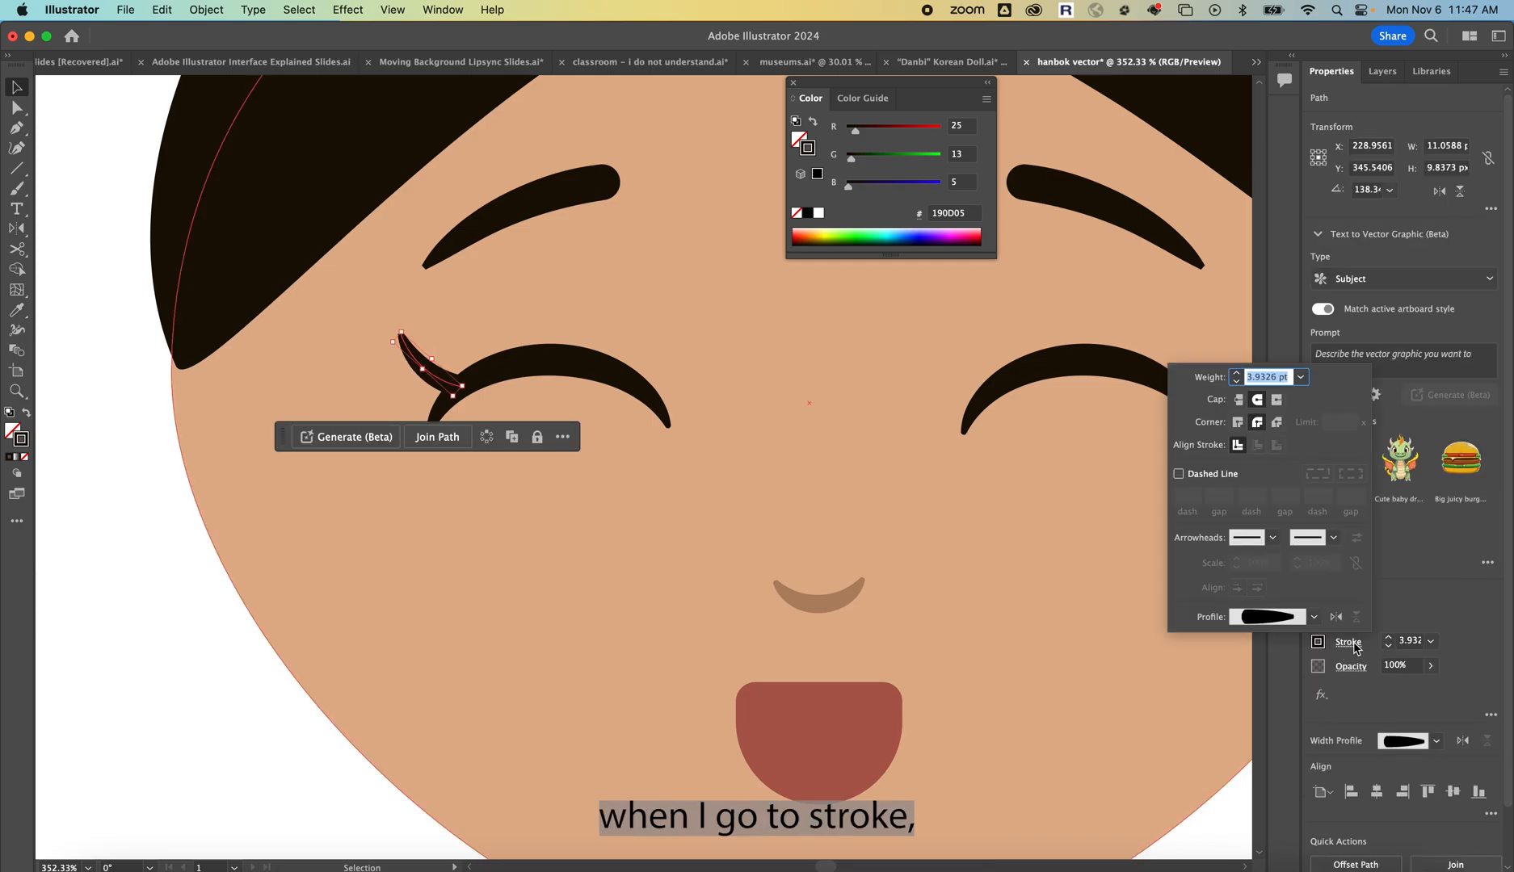
click(186, 736)
scroll(645, 365, down, 2)
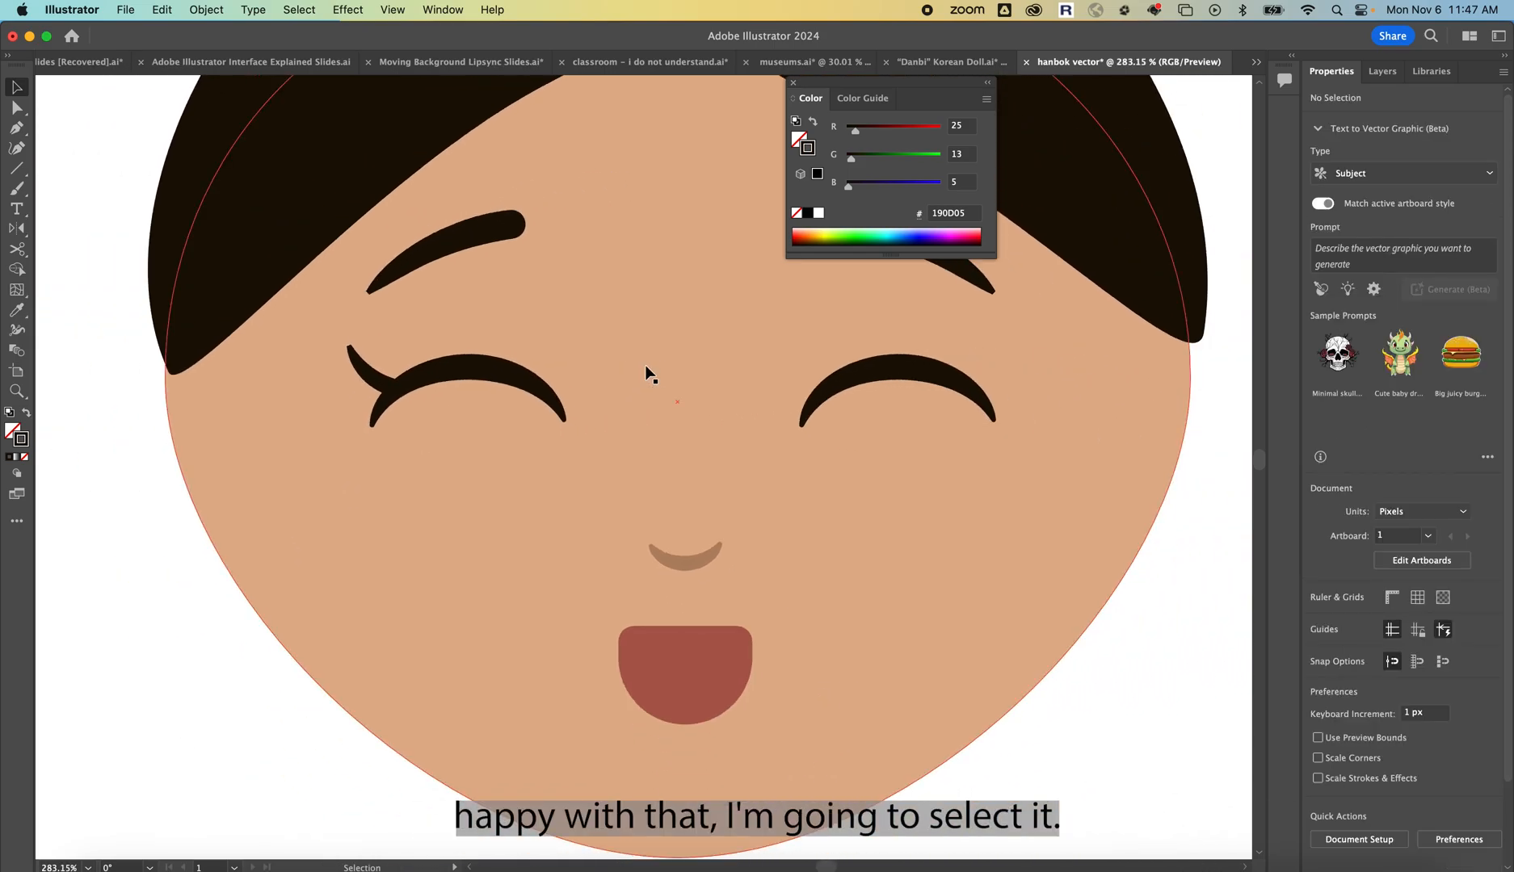
Duplicate the left eye's lash twice: a smaller copy about 9 by 8 px further inward and a larger one about 15 by 13 px further outward
click(370, 376)
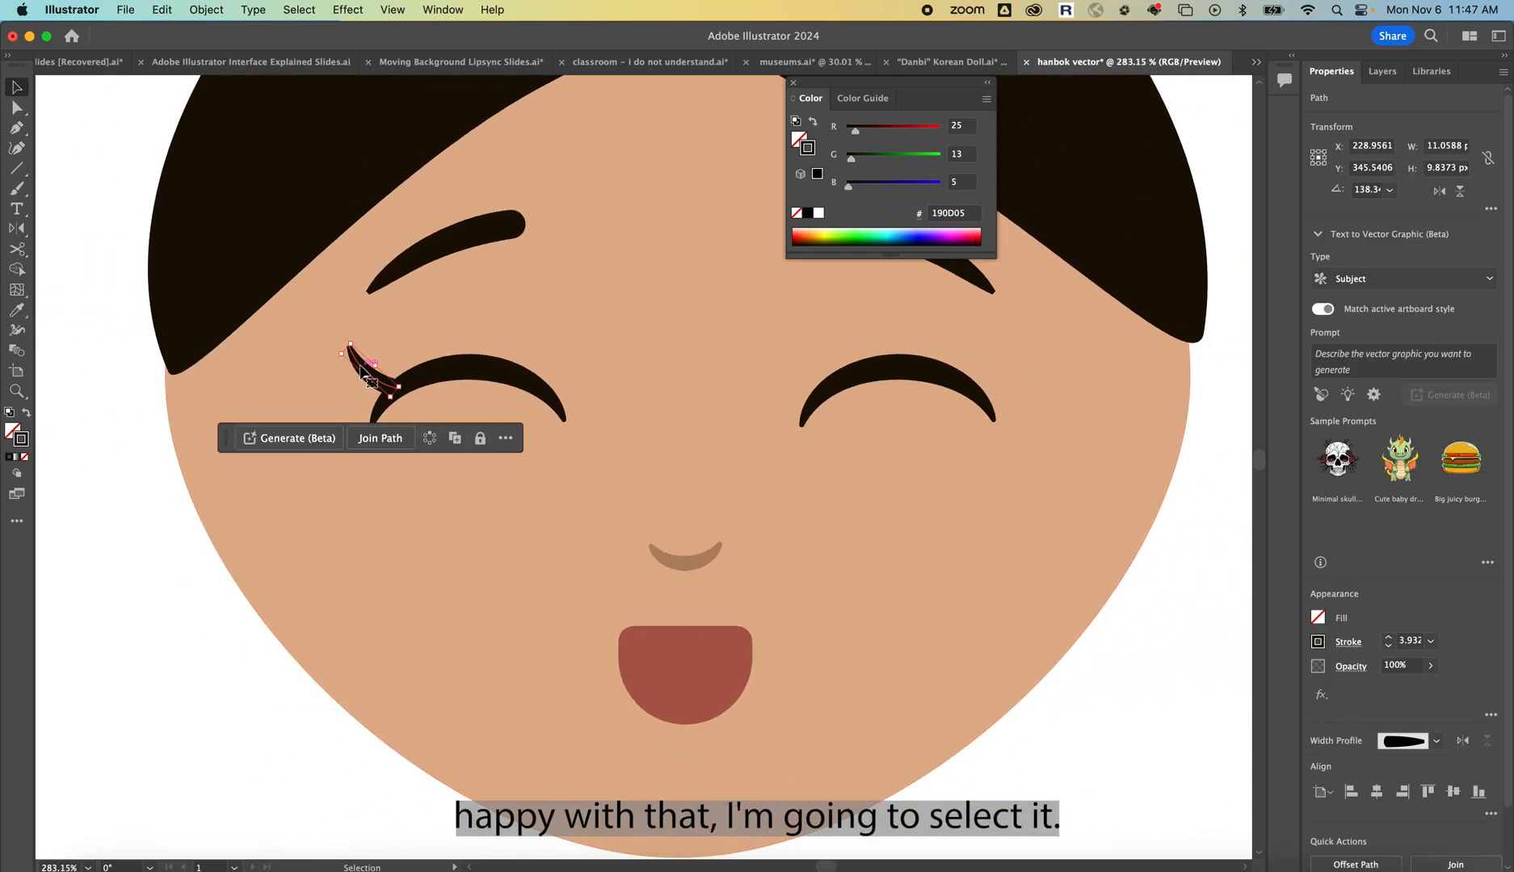
drag(365, 369, 383, 334)
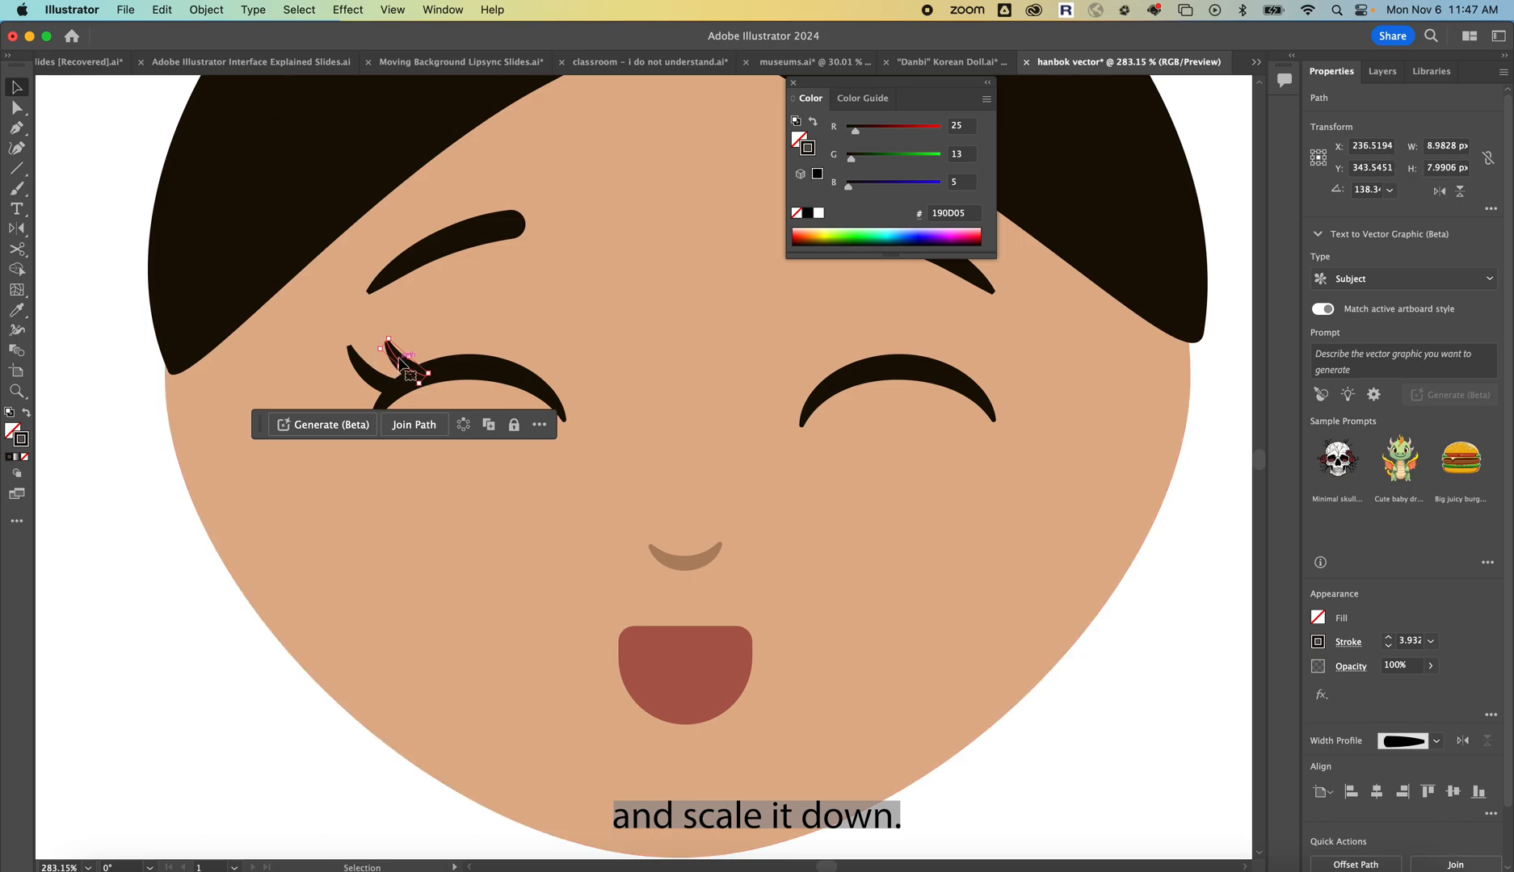
click(368, 375)
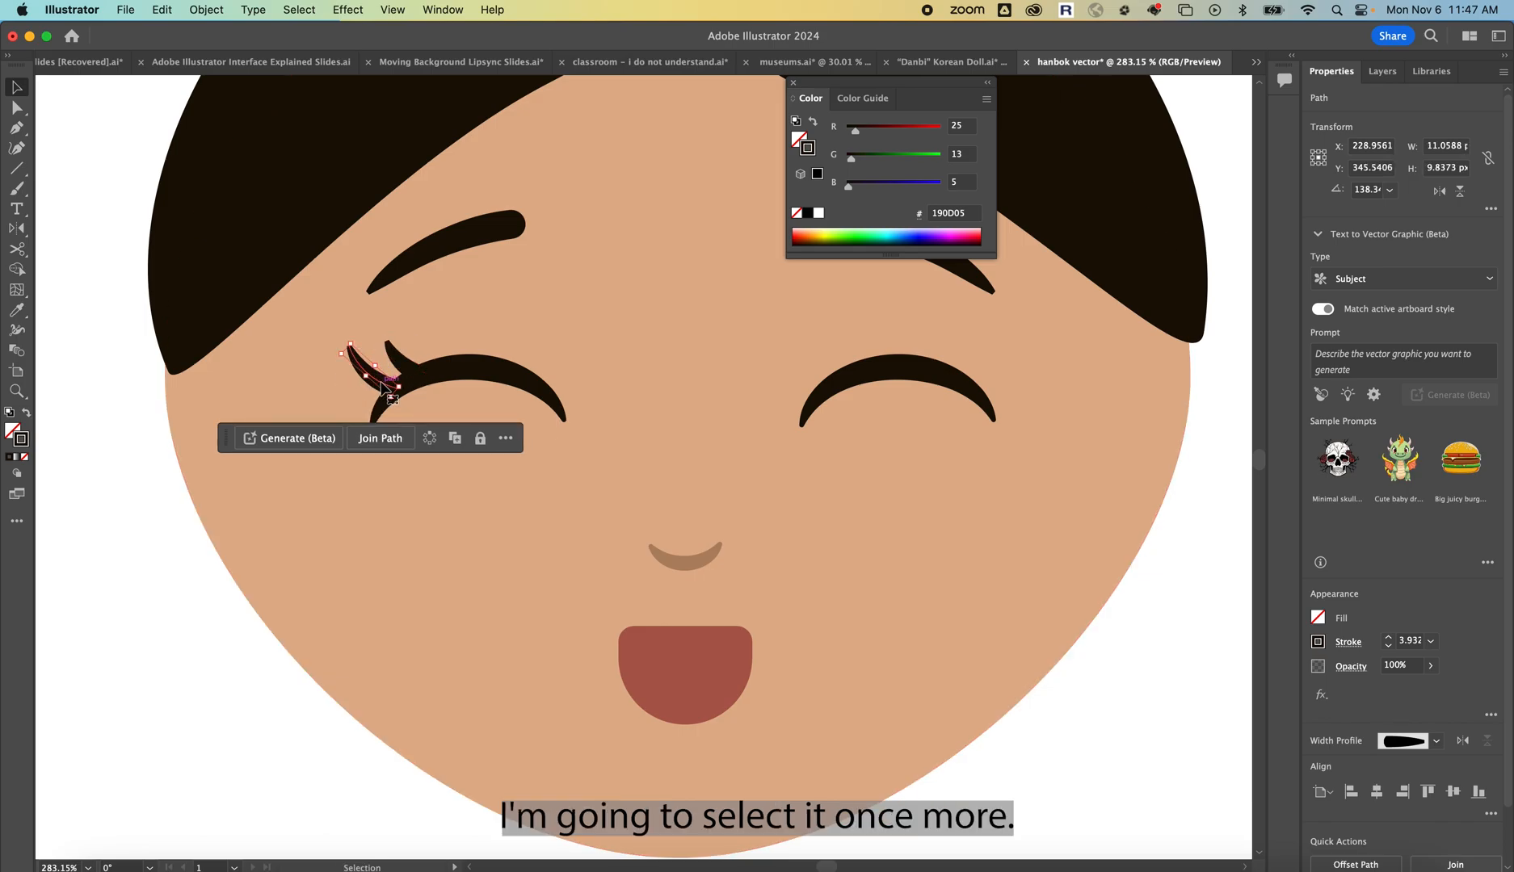
drag(384, 388, 308, 366)
click(146, 600)
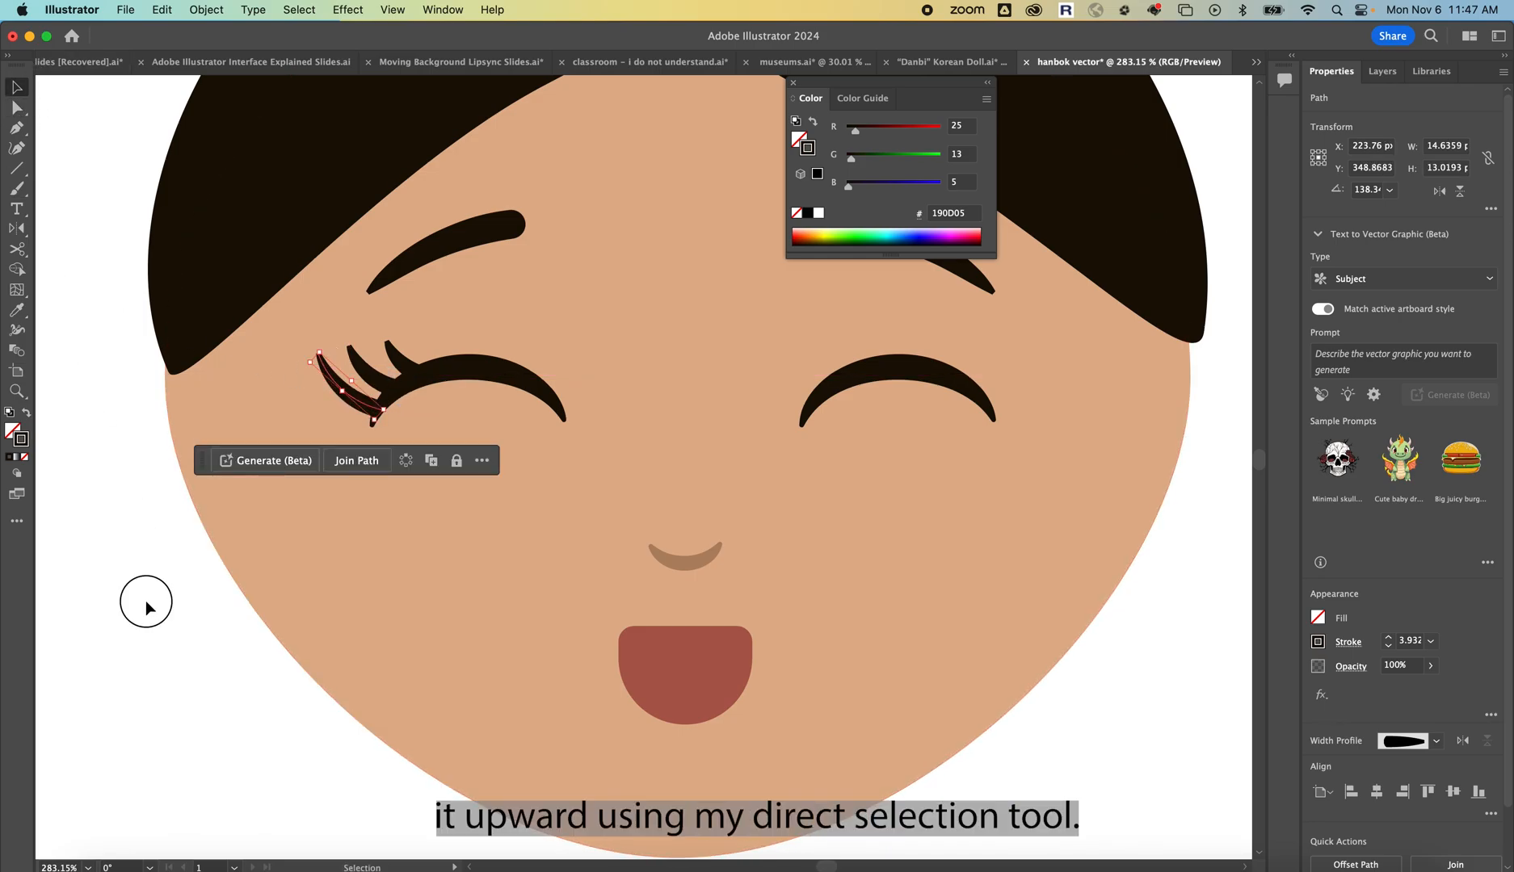
Duplicate the three left eyelashes across to the right eye, keeping them at the same height
click(387, 358)
shift+click(356, 357)
shift+click(335, 392)
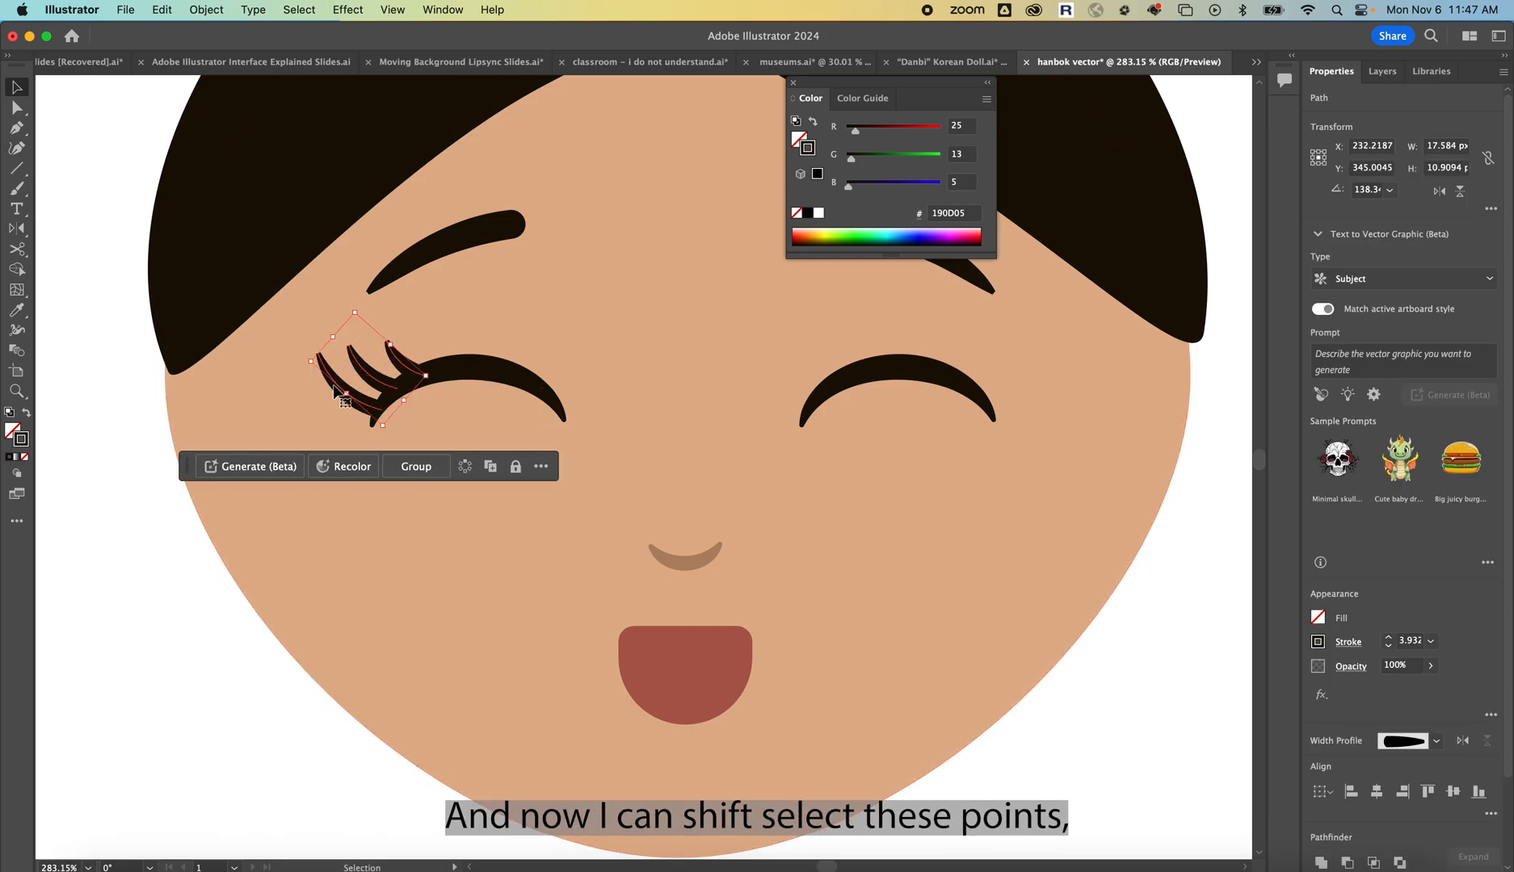
alt+click(360, 370)
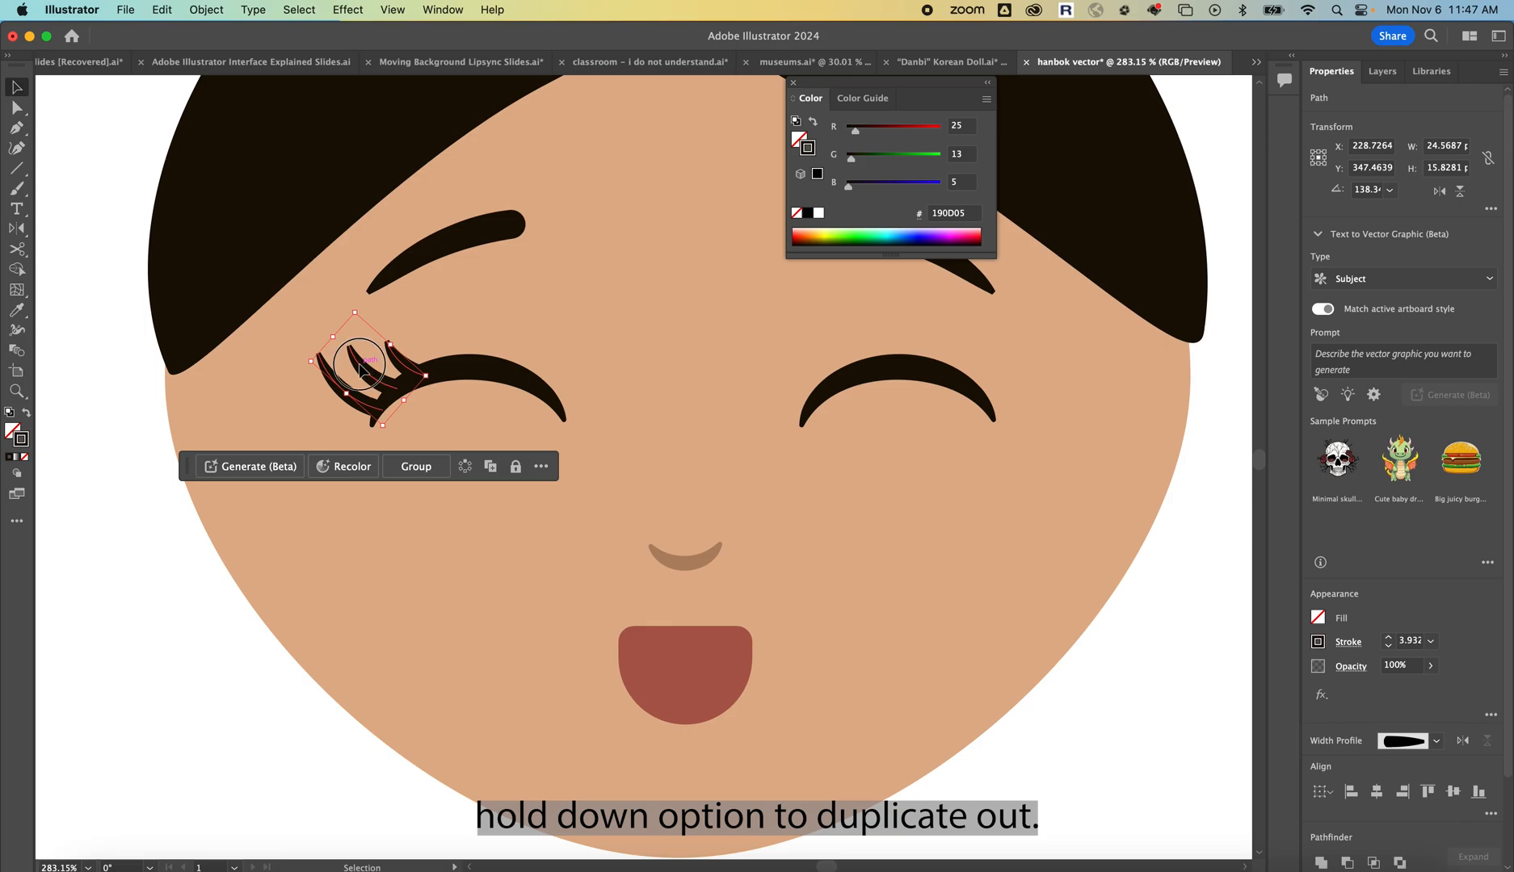
drag(360, 370, 1023, 380)
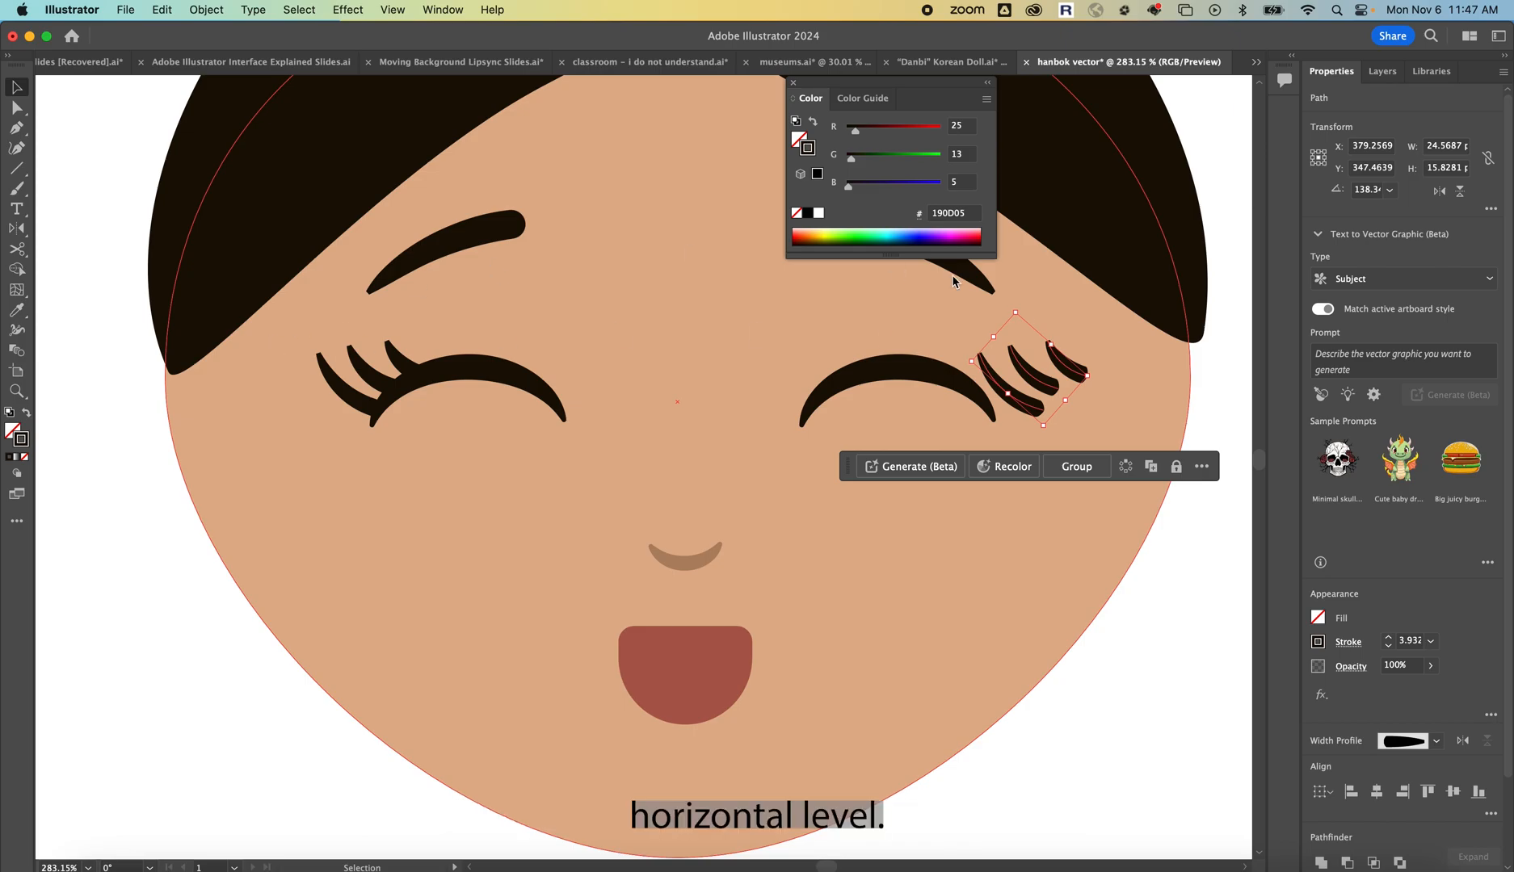
Flip the copied eyelashes horizontally and move them onto the outer end of the right eye
click(1443, 198)
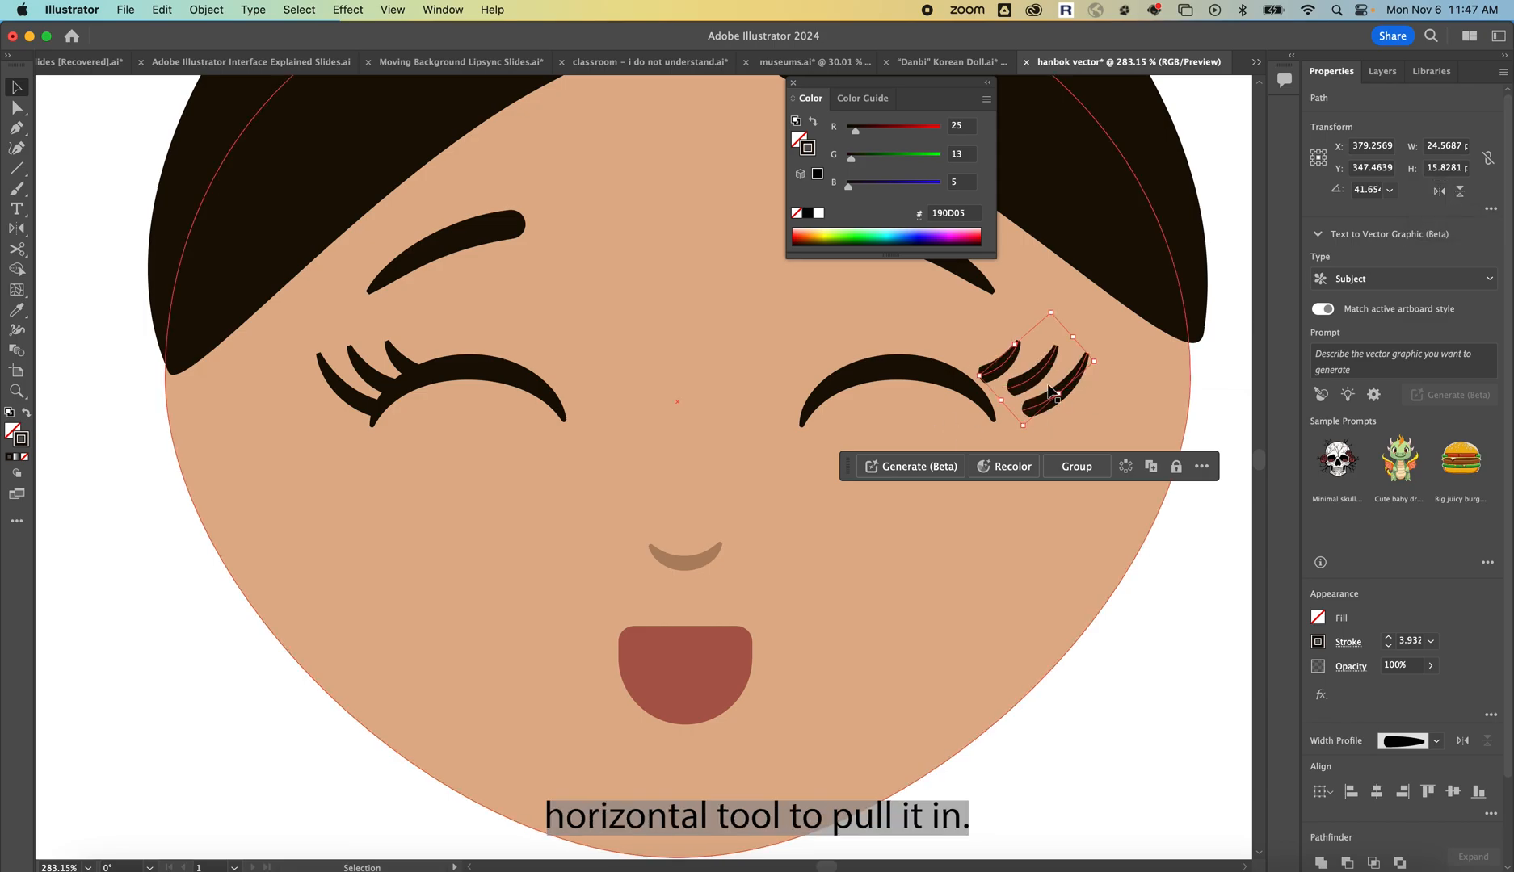
drag(1040, 380, 1001, 374)
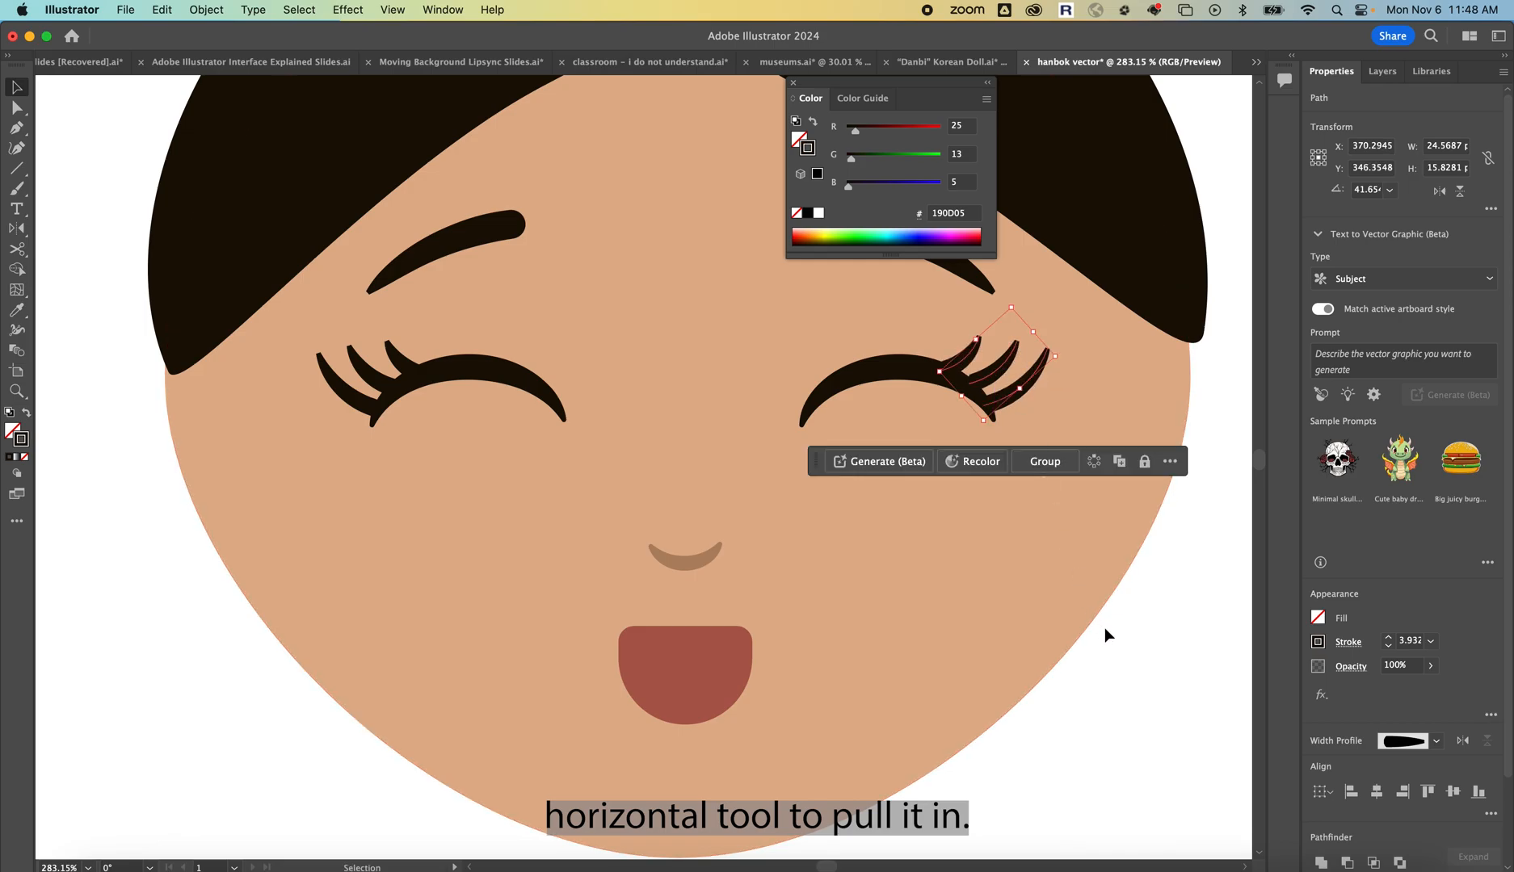
click(1149, 679)
Compare the face and its eyelashes with the reference hanbok character's face and cheeks
scroll(1148, 678, down, 4)
scroll(1149, 681, right, 5)
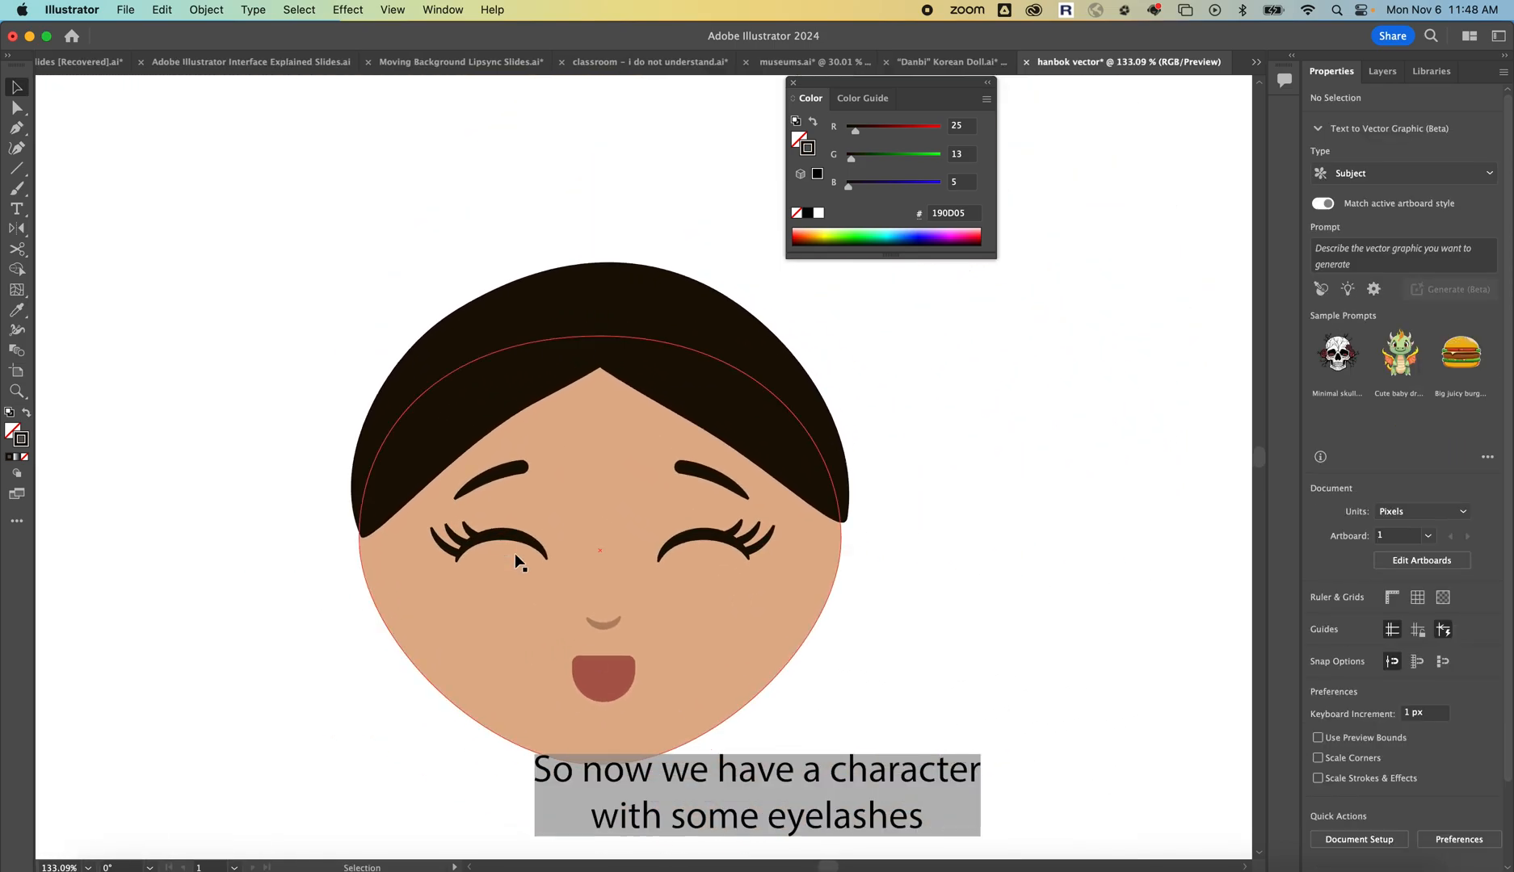
scroll(661, 513, down, 3)
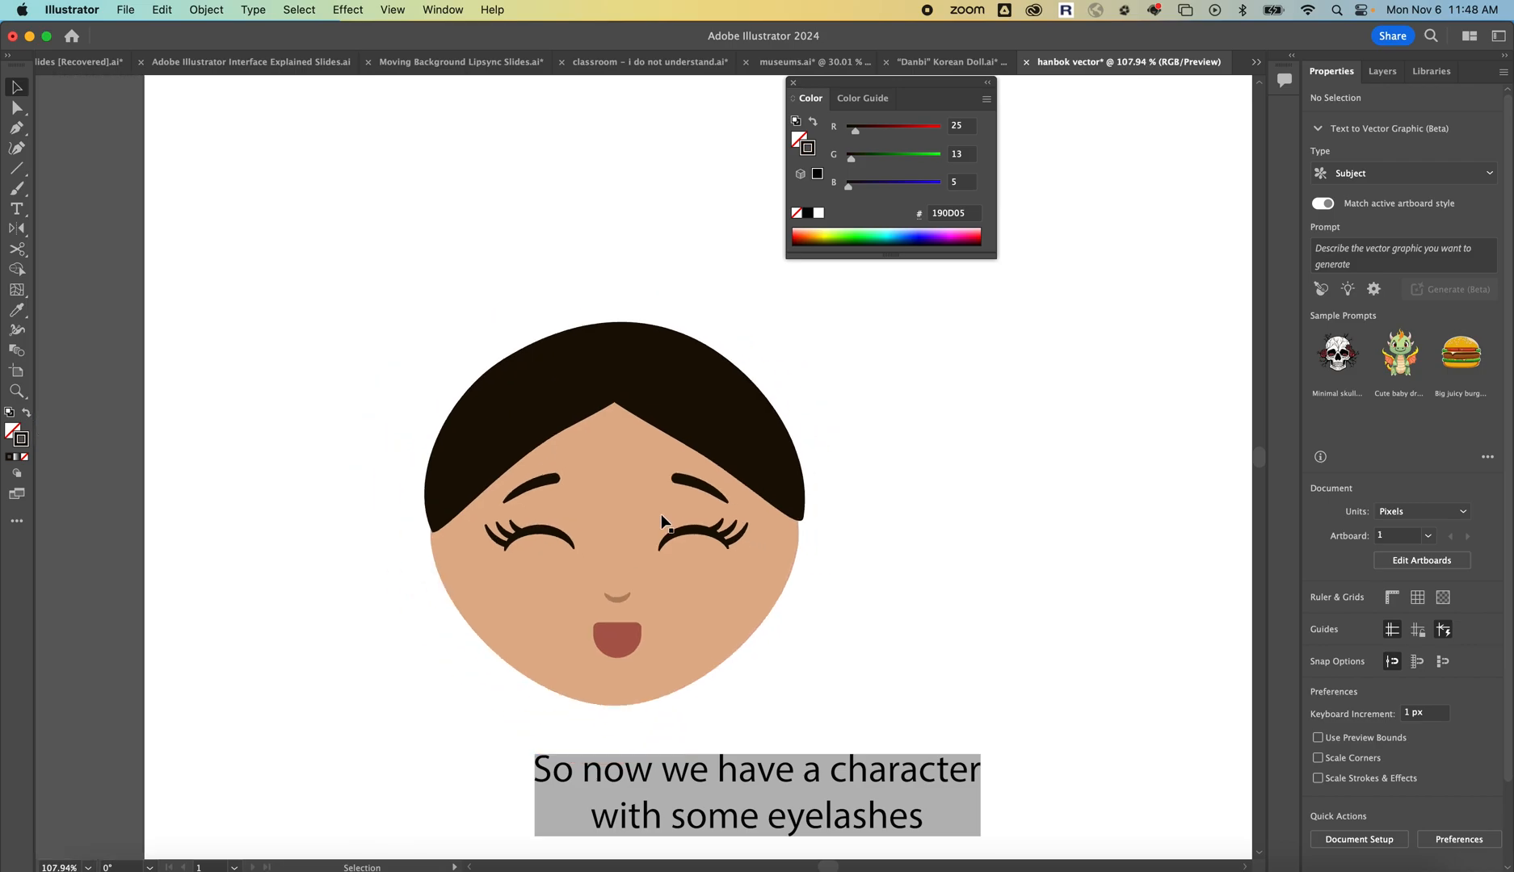
scroll(660, 513, left, 5)
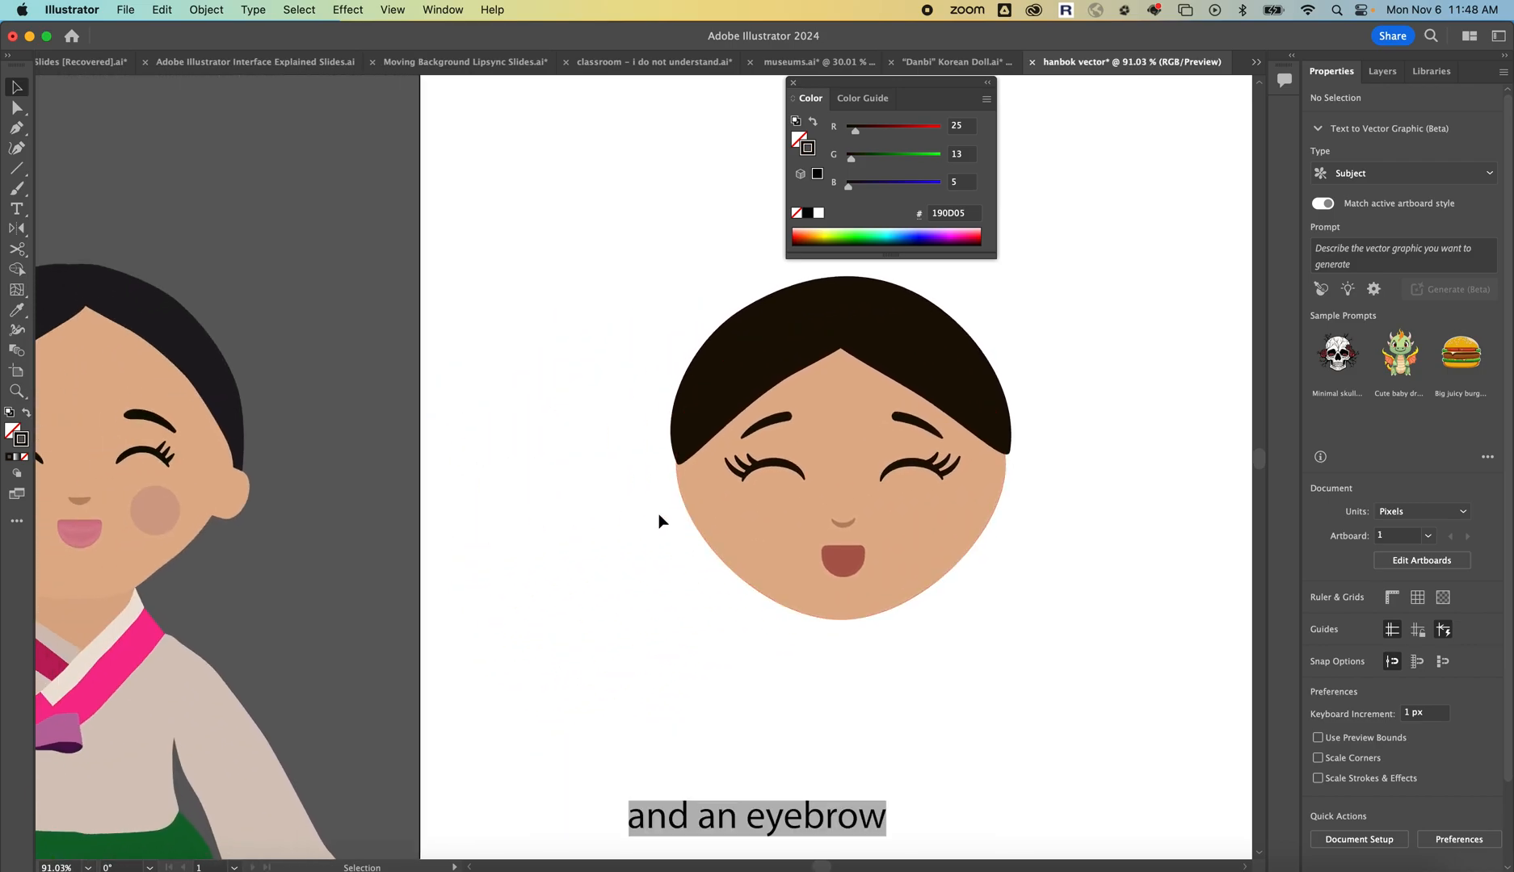
scroll(659, 513, down, 2)
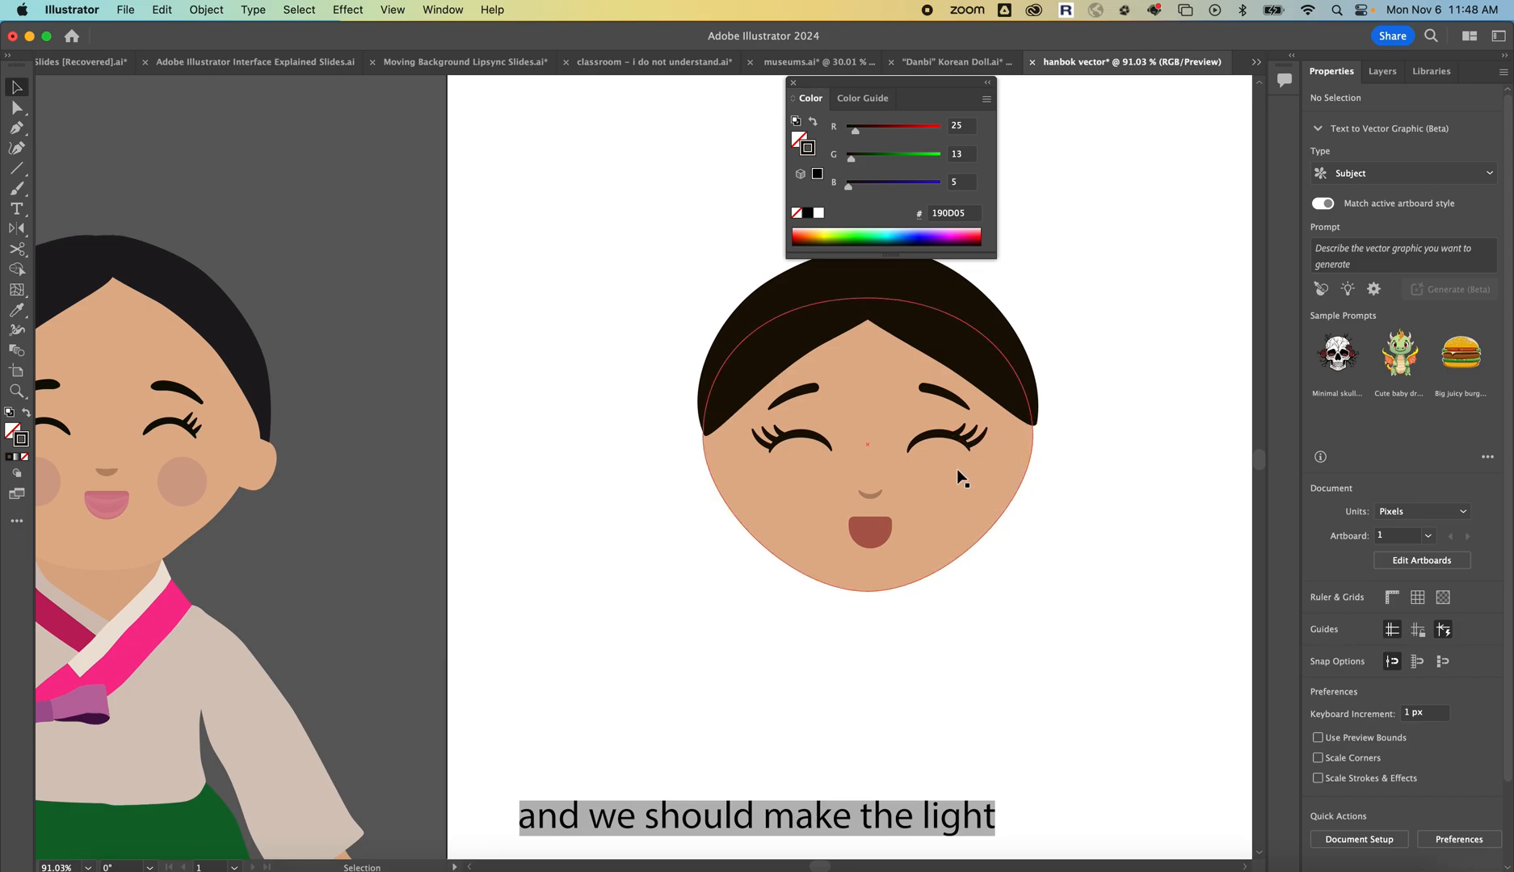
scroll(969, 489, right, 3)
scroll(969, 488, down, 1)
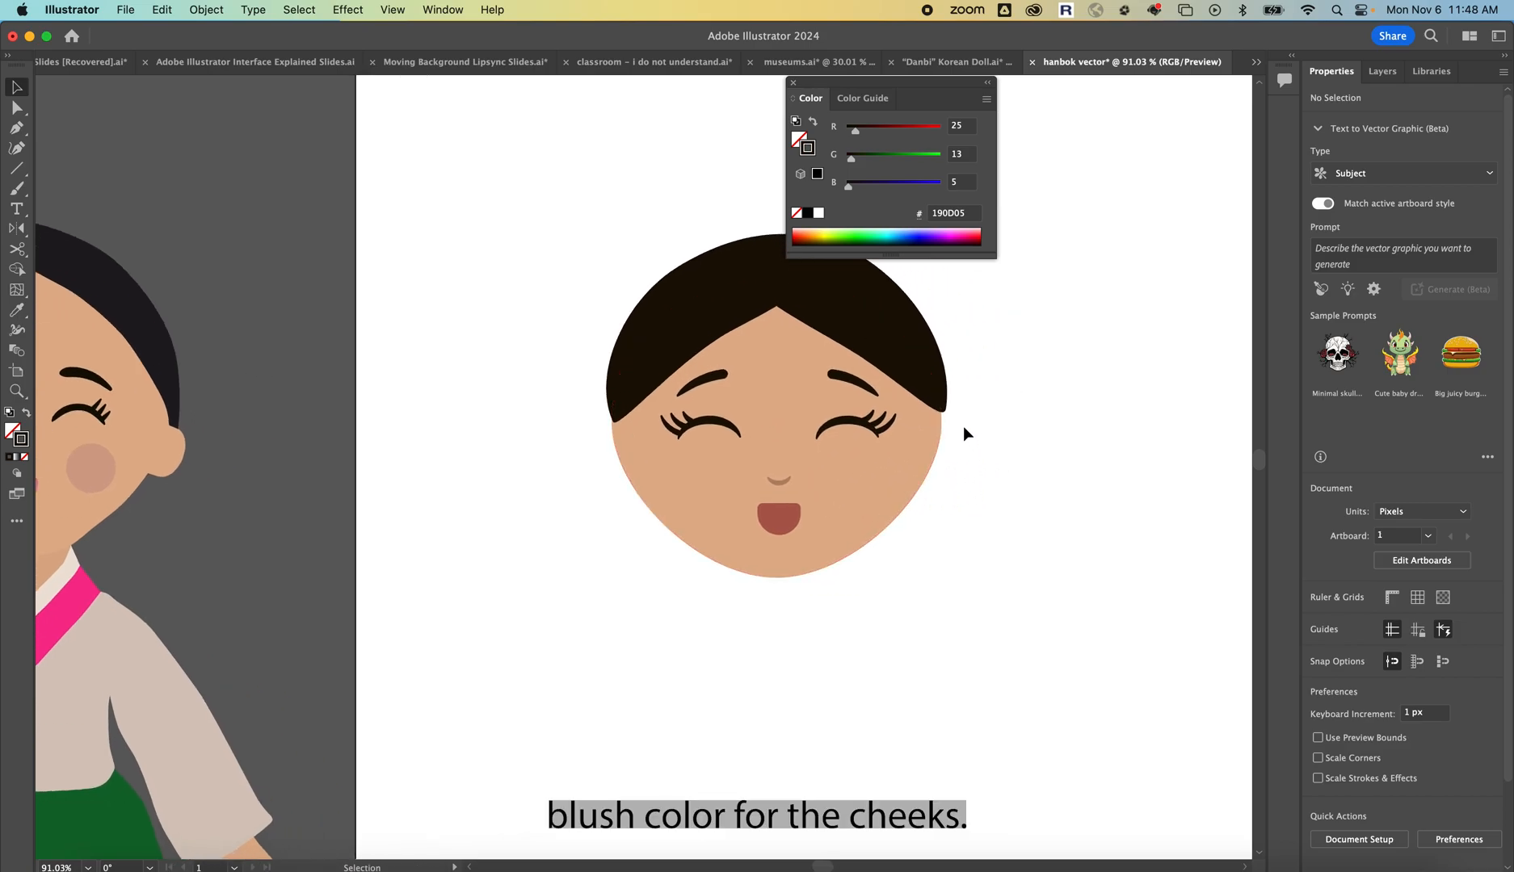
Set up the Ellipse tool's color with no stroke and a pink blush fill DD9D8E, made by sampling the skin and shifting its hue to 12°
scroll(963, 427, up, 5)
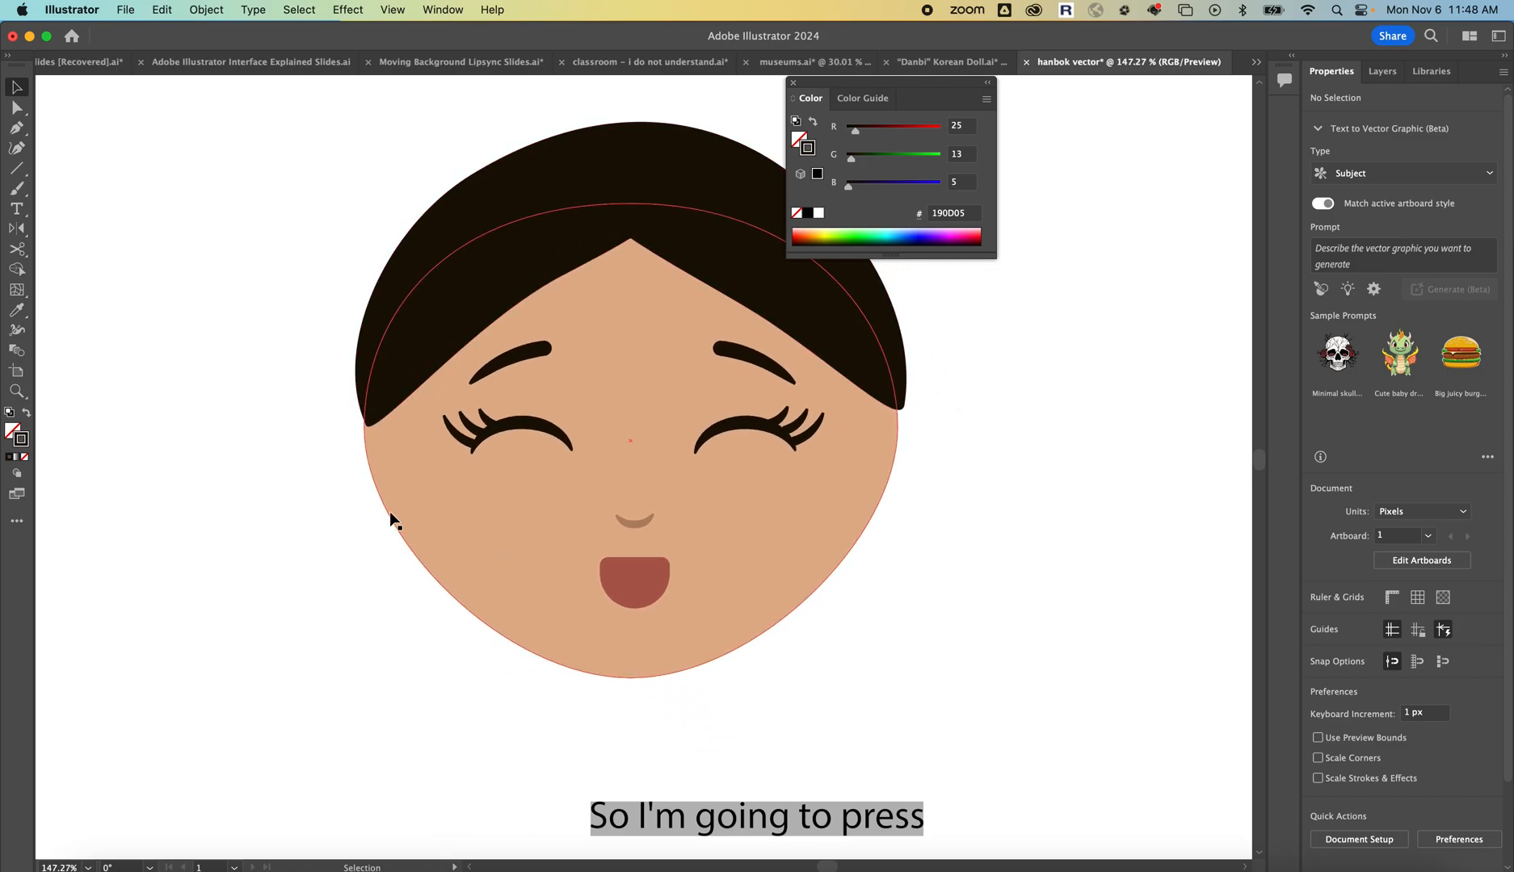
key(l)
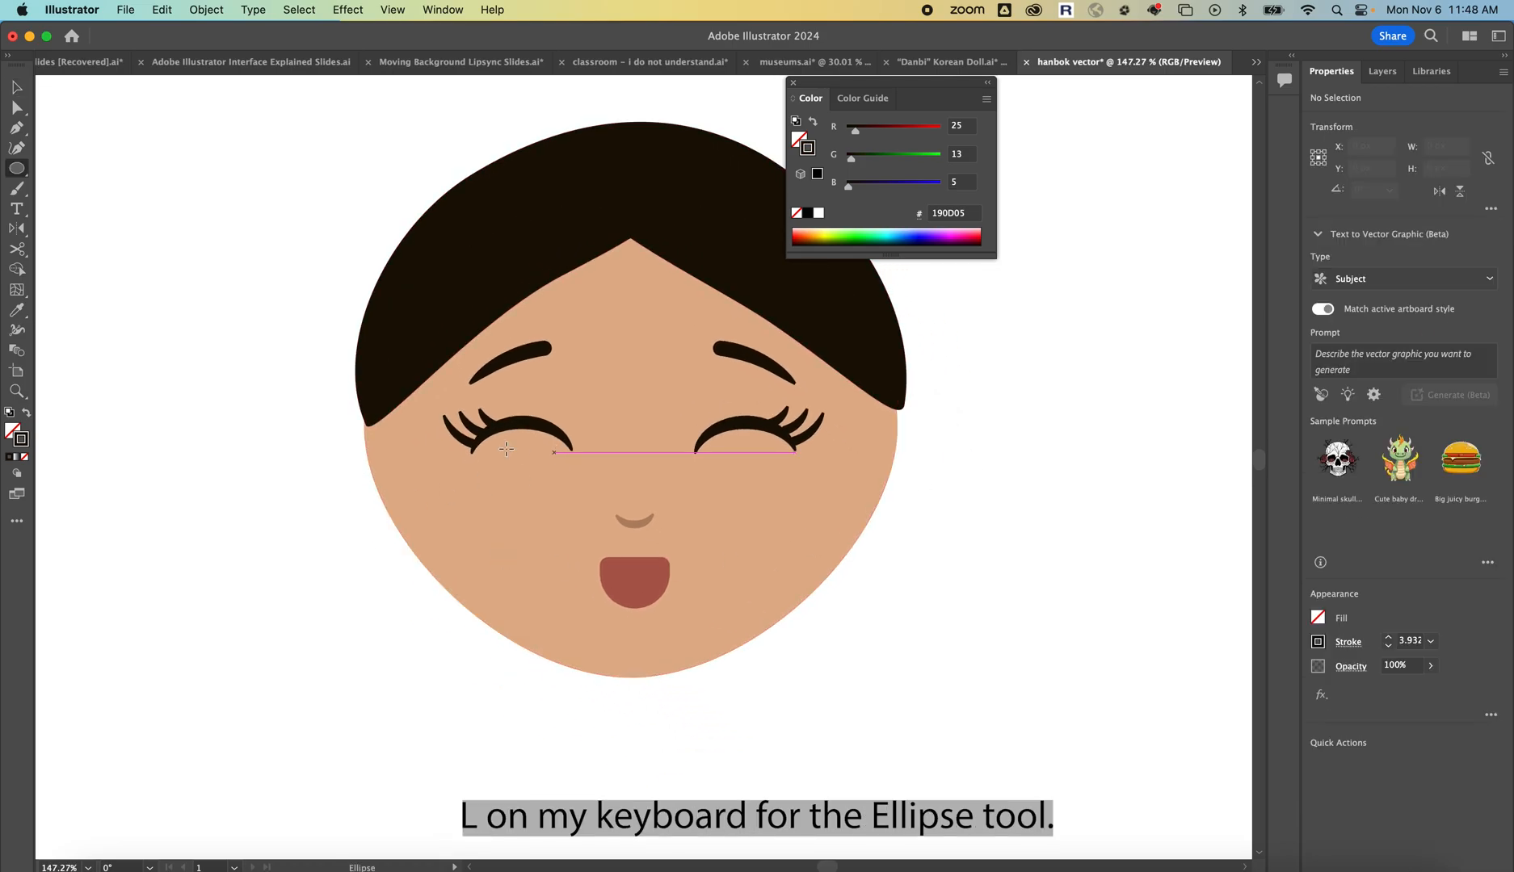
click(26, 414)
click(13, 431)
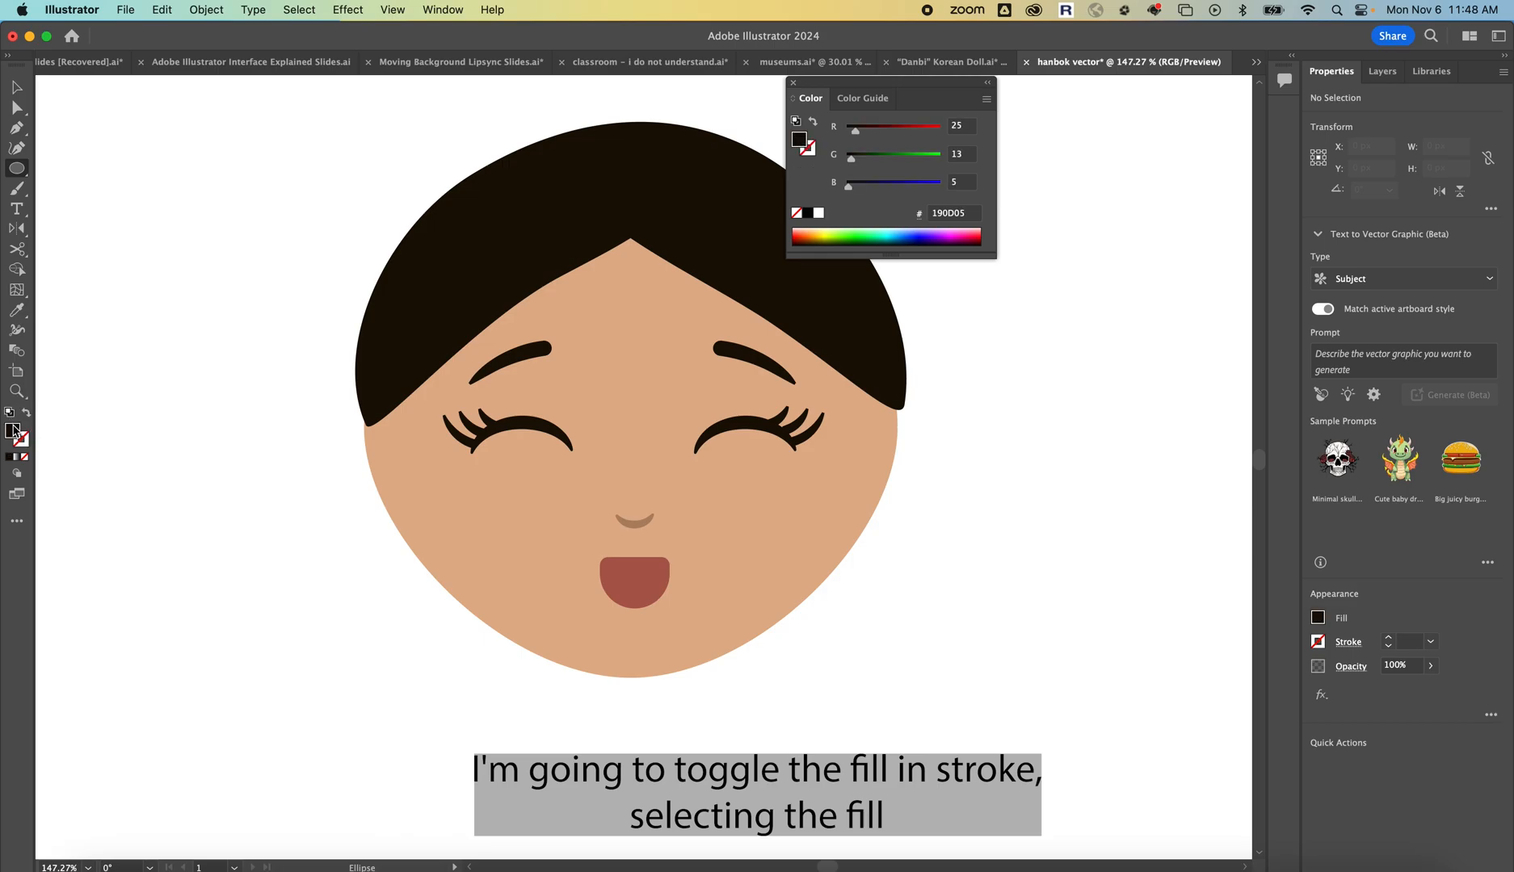
key(i)
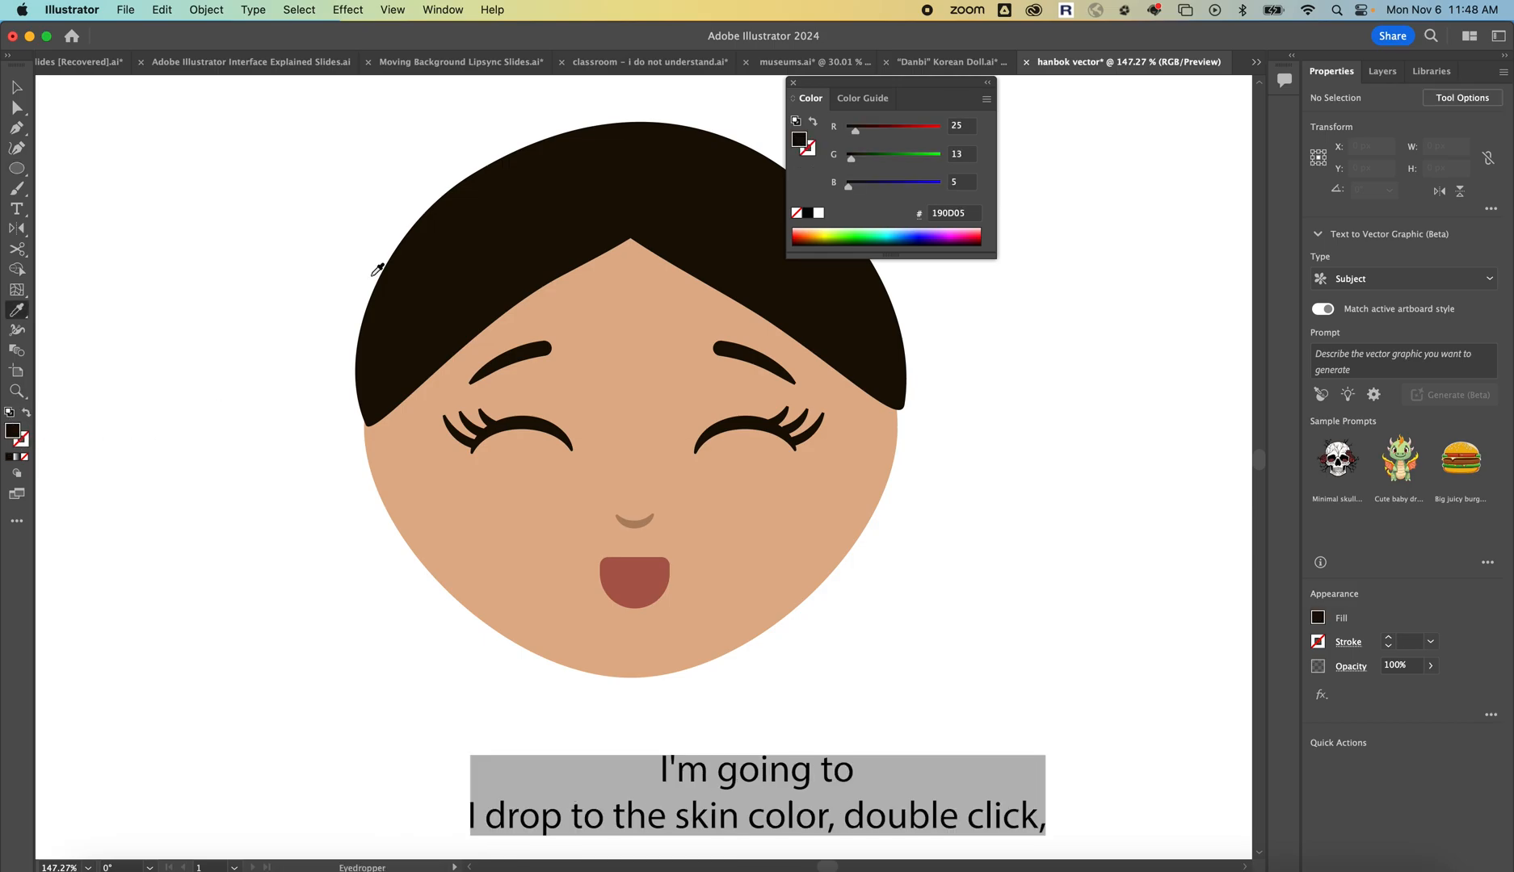
click(467, 502)
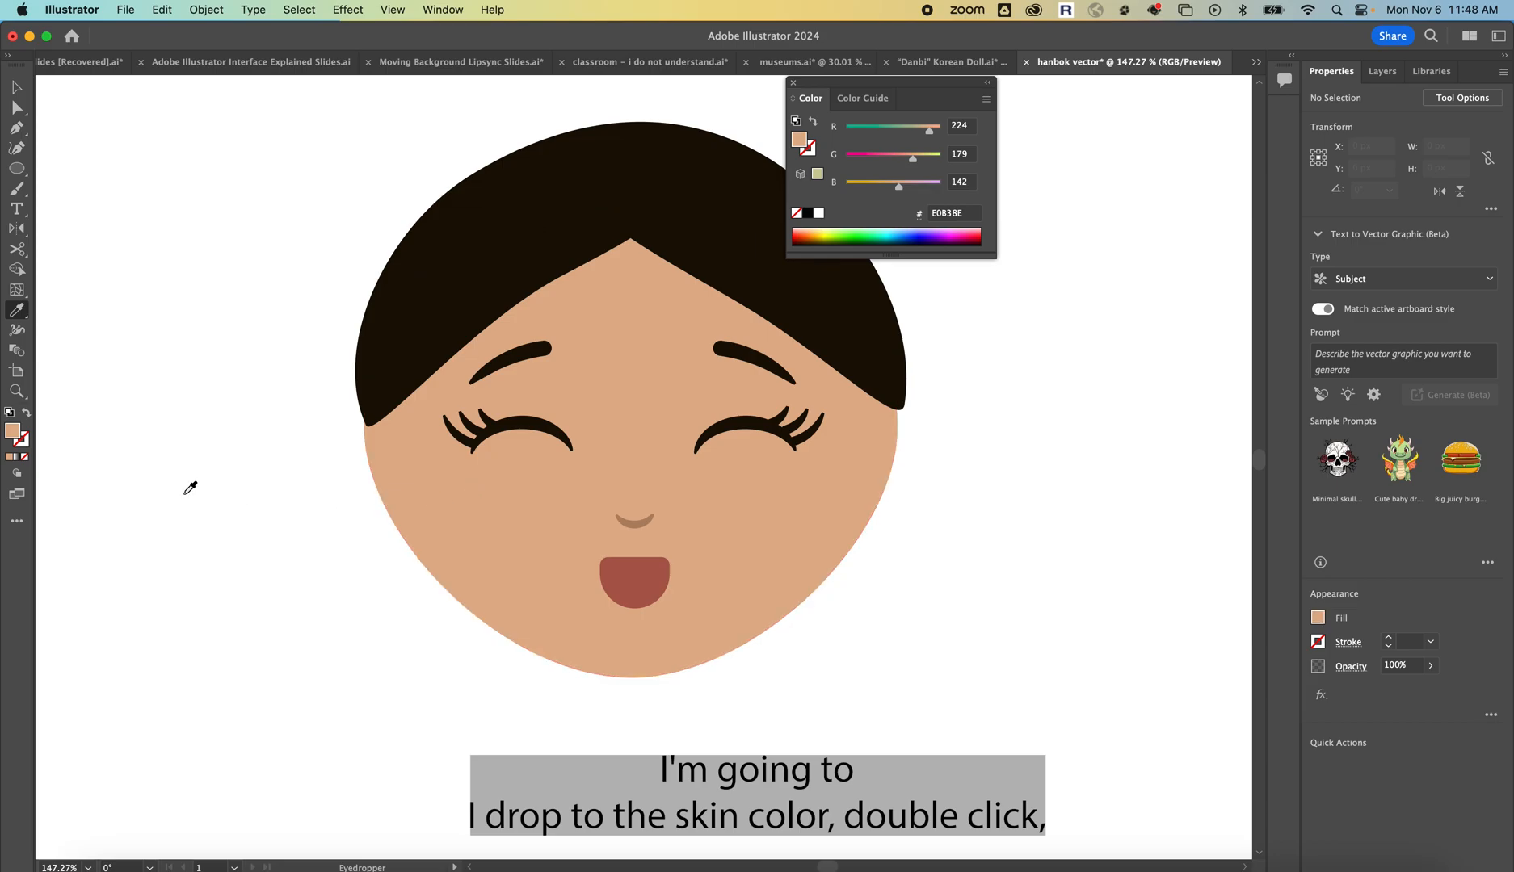
double_click(14, 433)
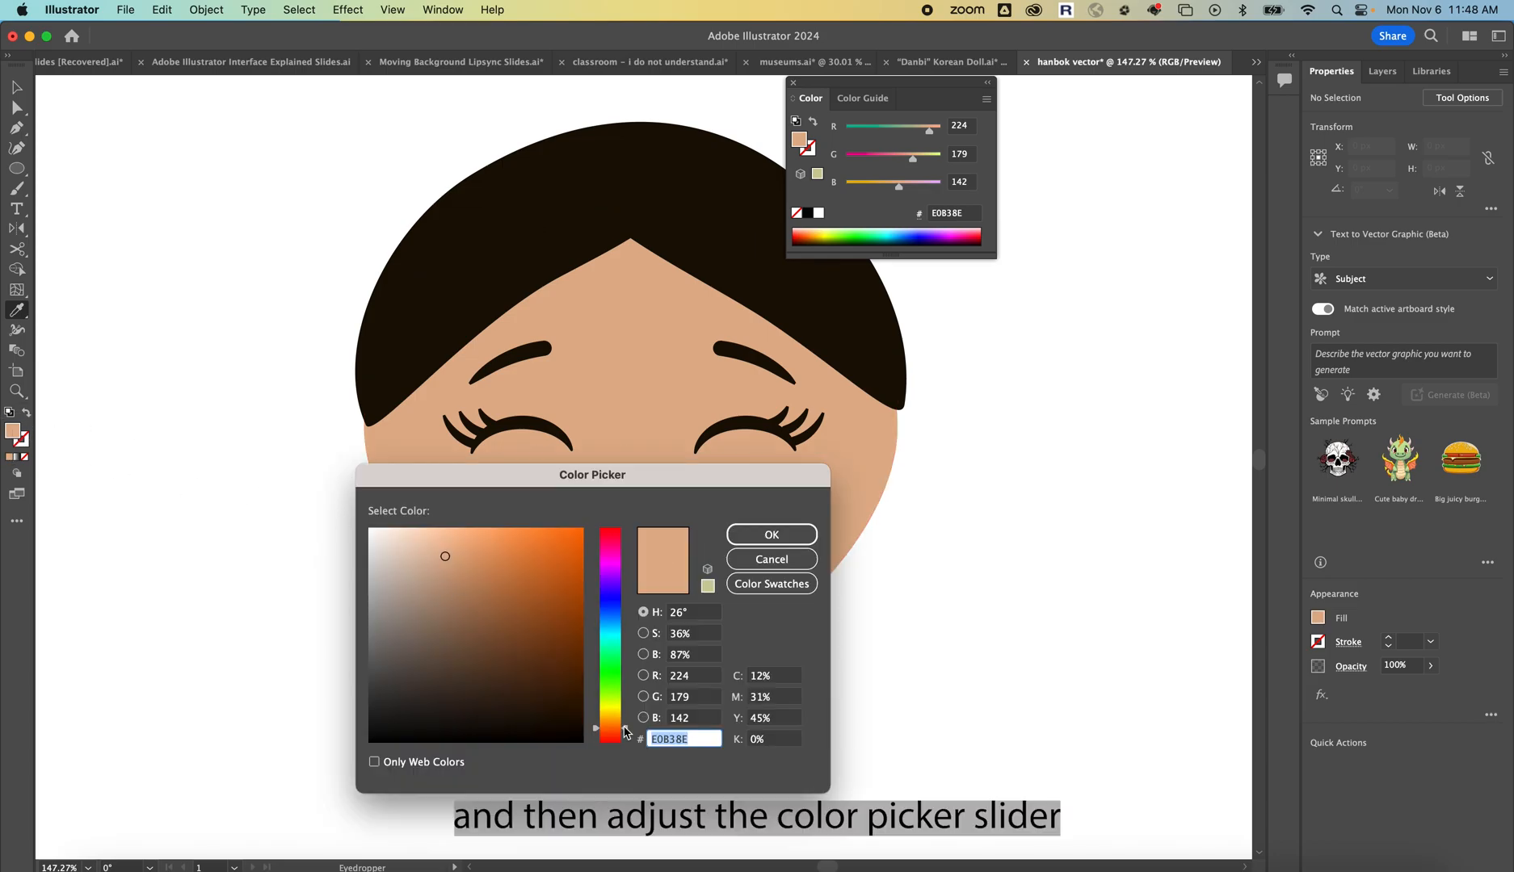
drag(627, 732, 626, 737)
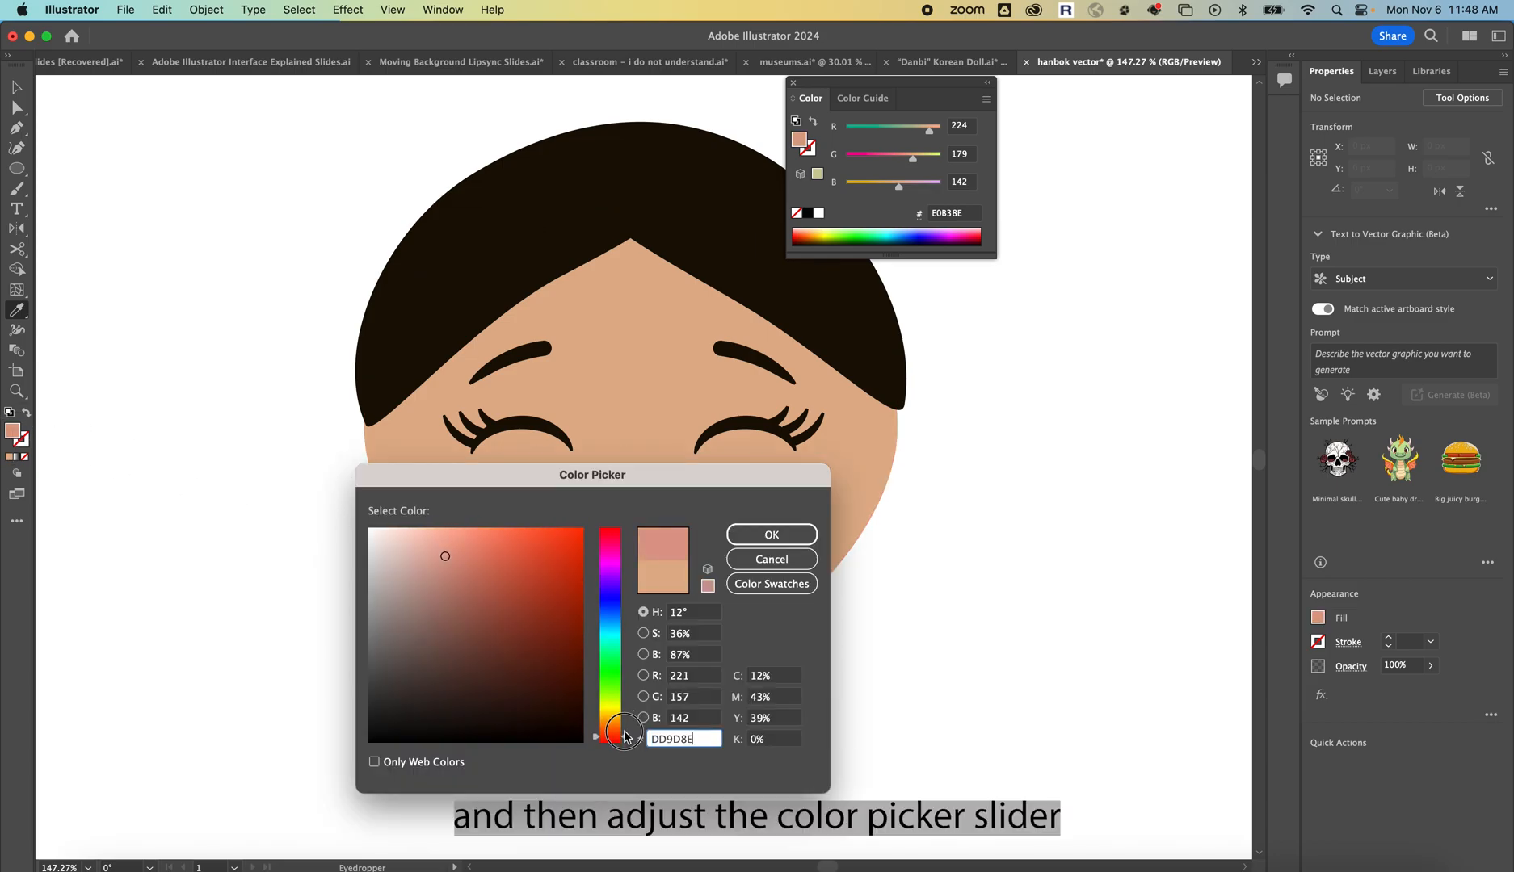
click(773, 536)
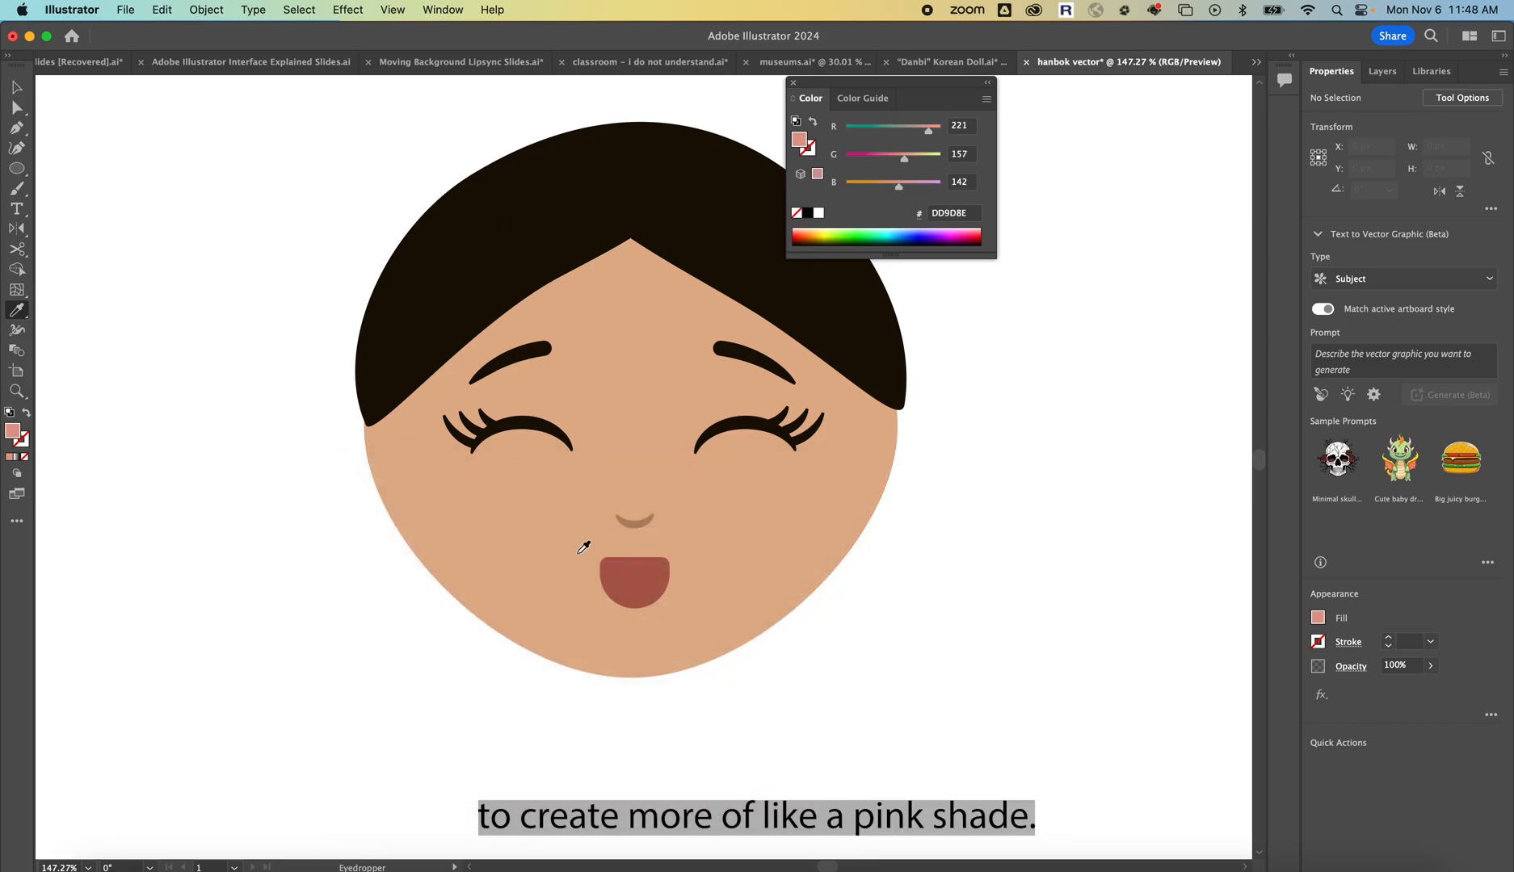
Draw a blush circle about 33 px wide and move it onto the cheek under the left eye
key(l)
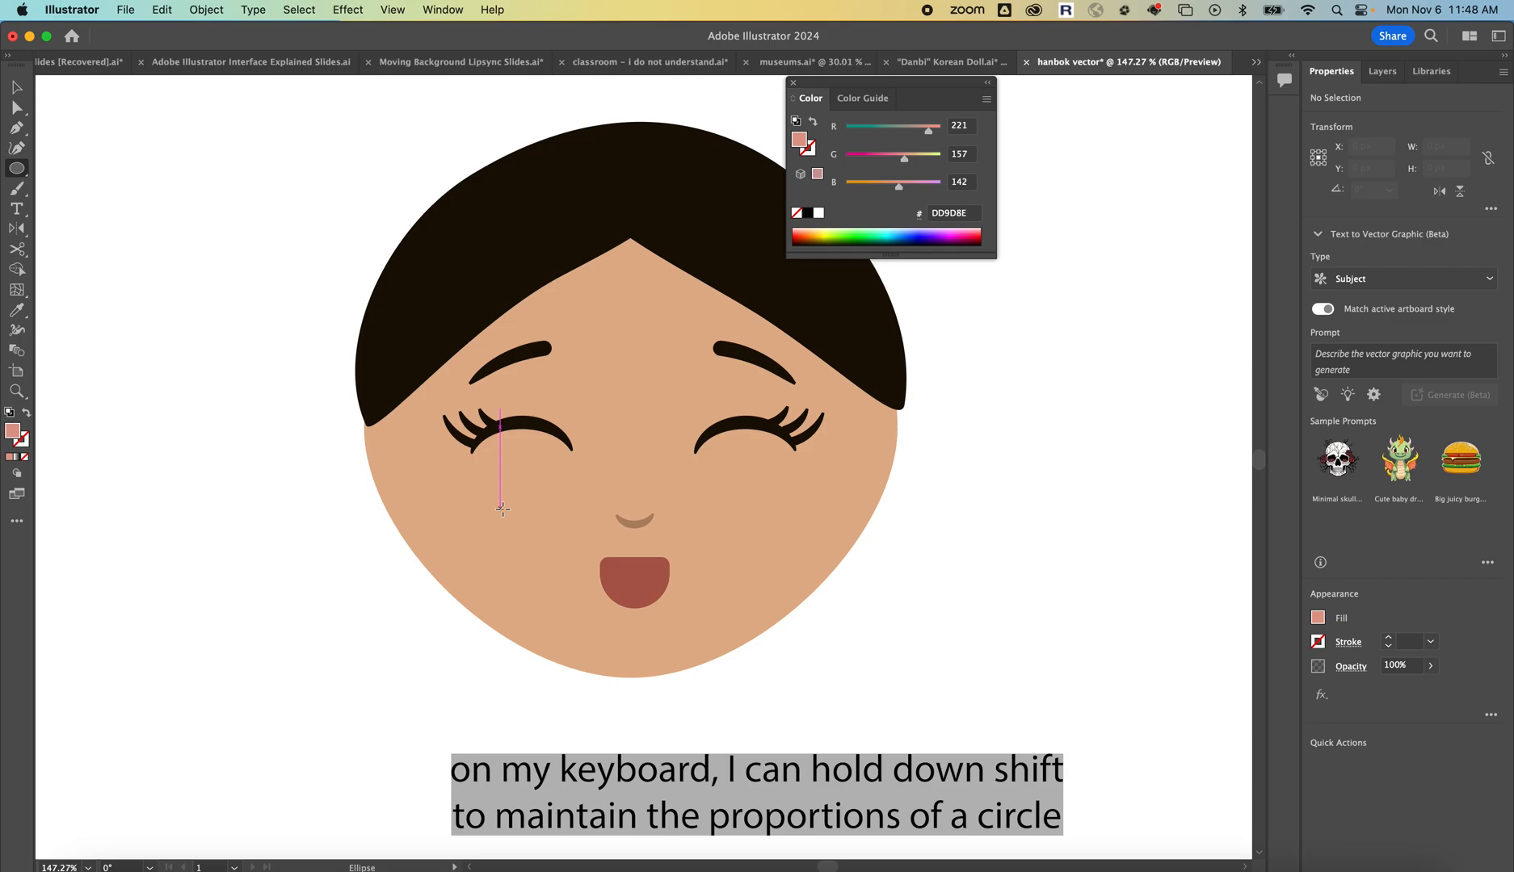
drag(502, 508, 564, 584)
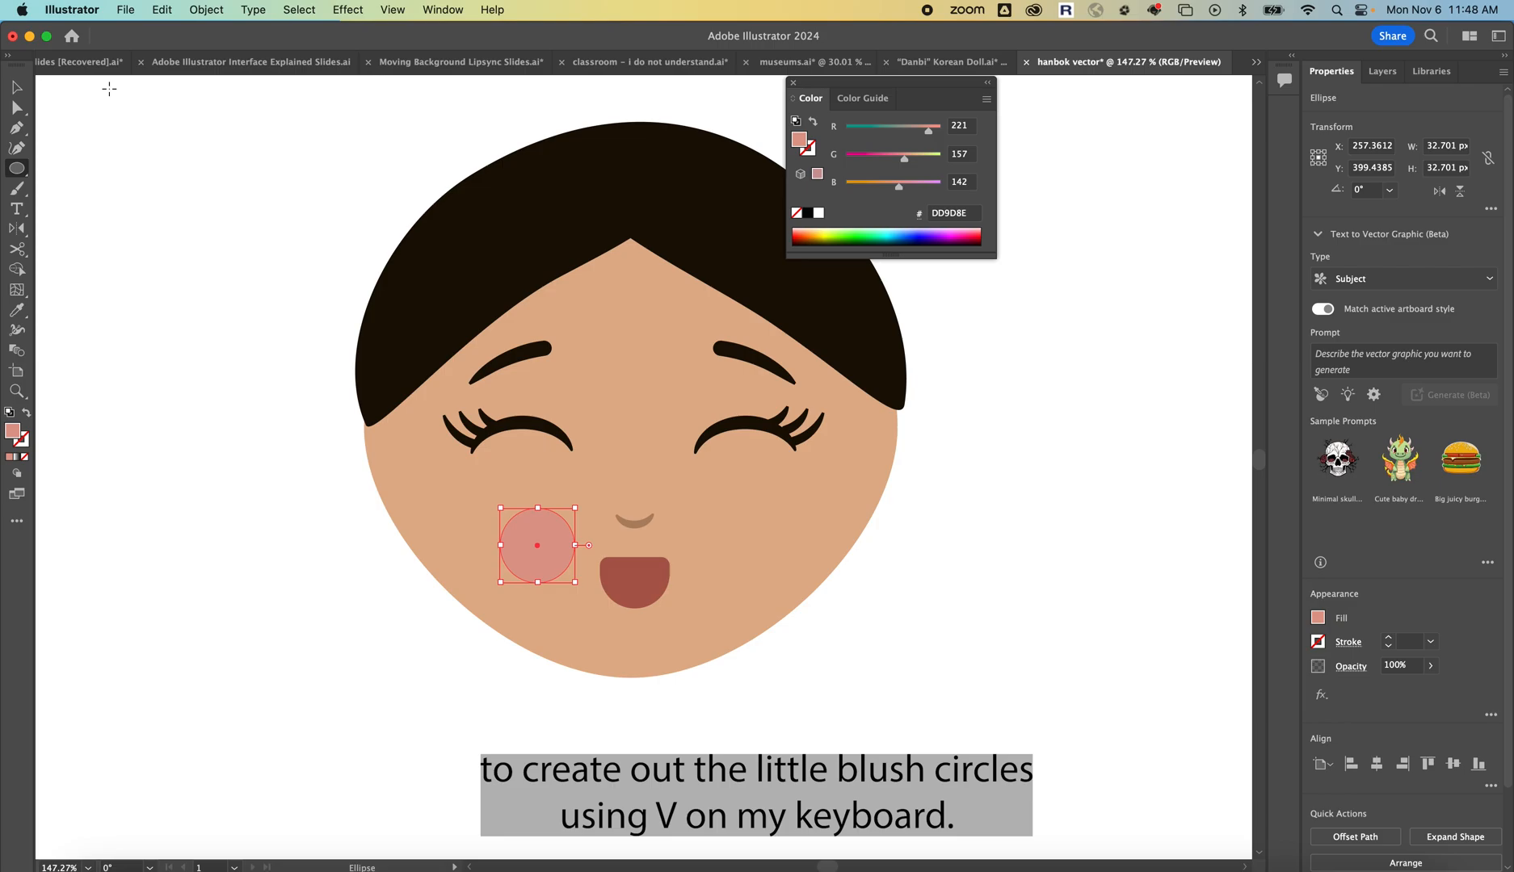
key(v)
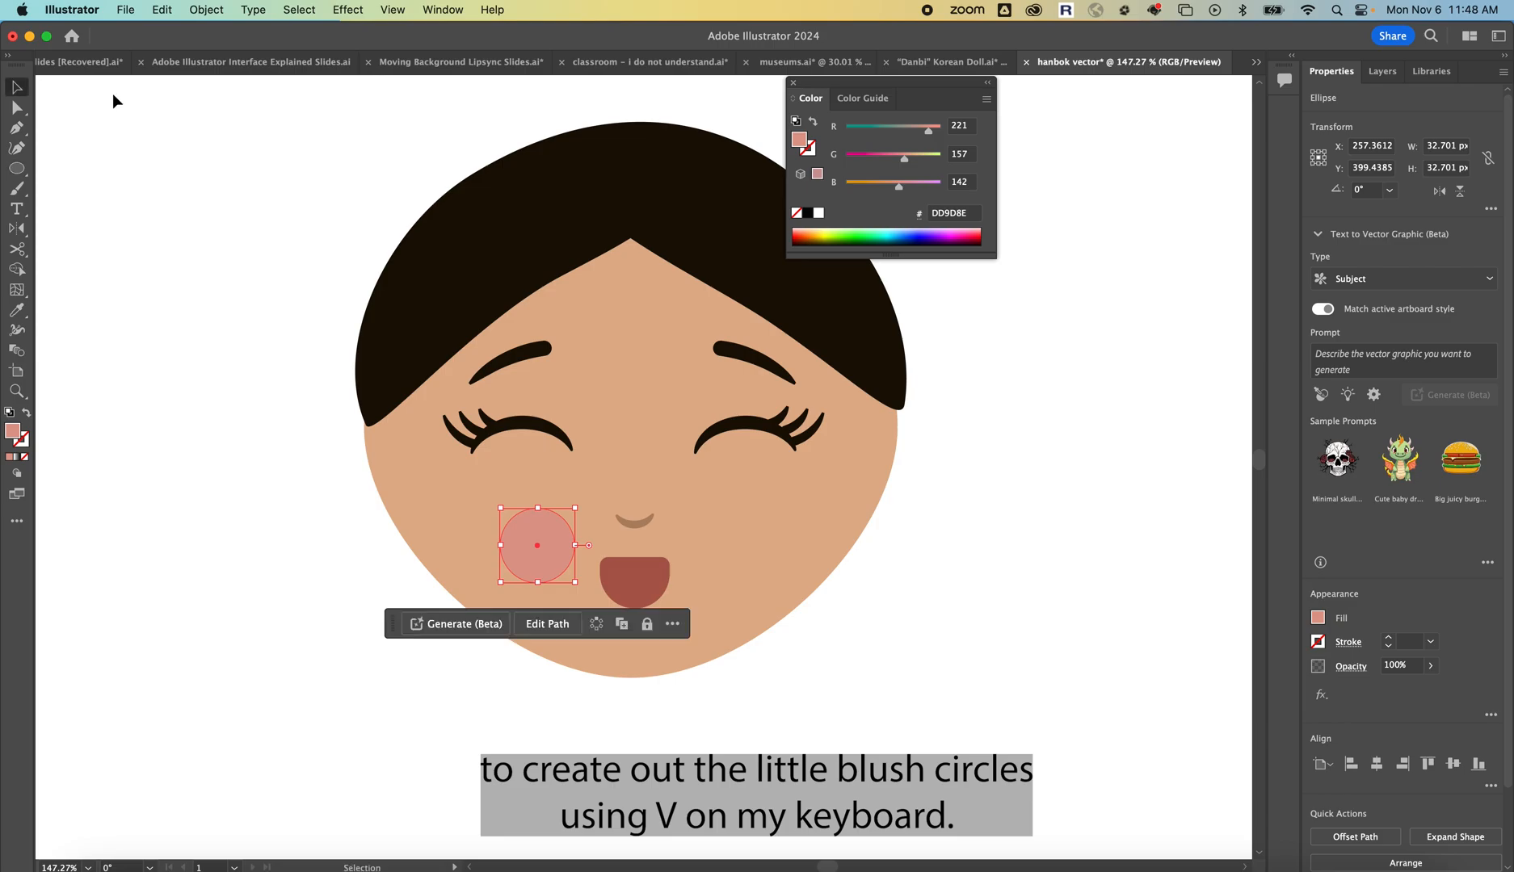
drag(528, 533, 471, 506)
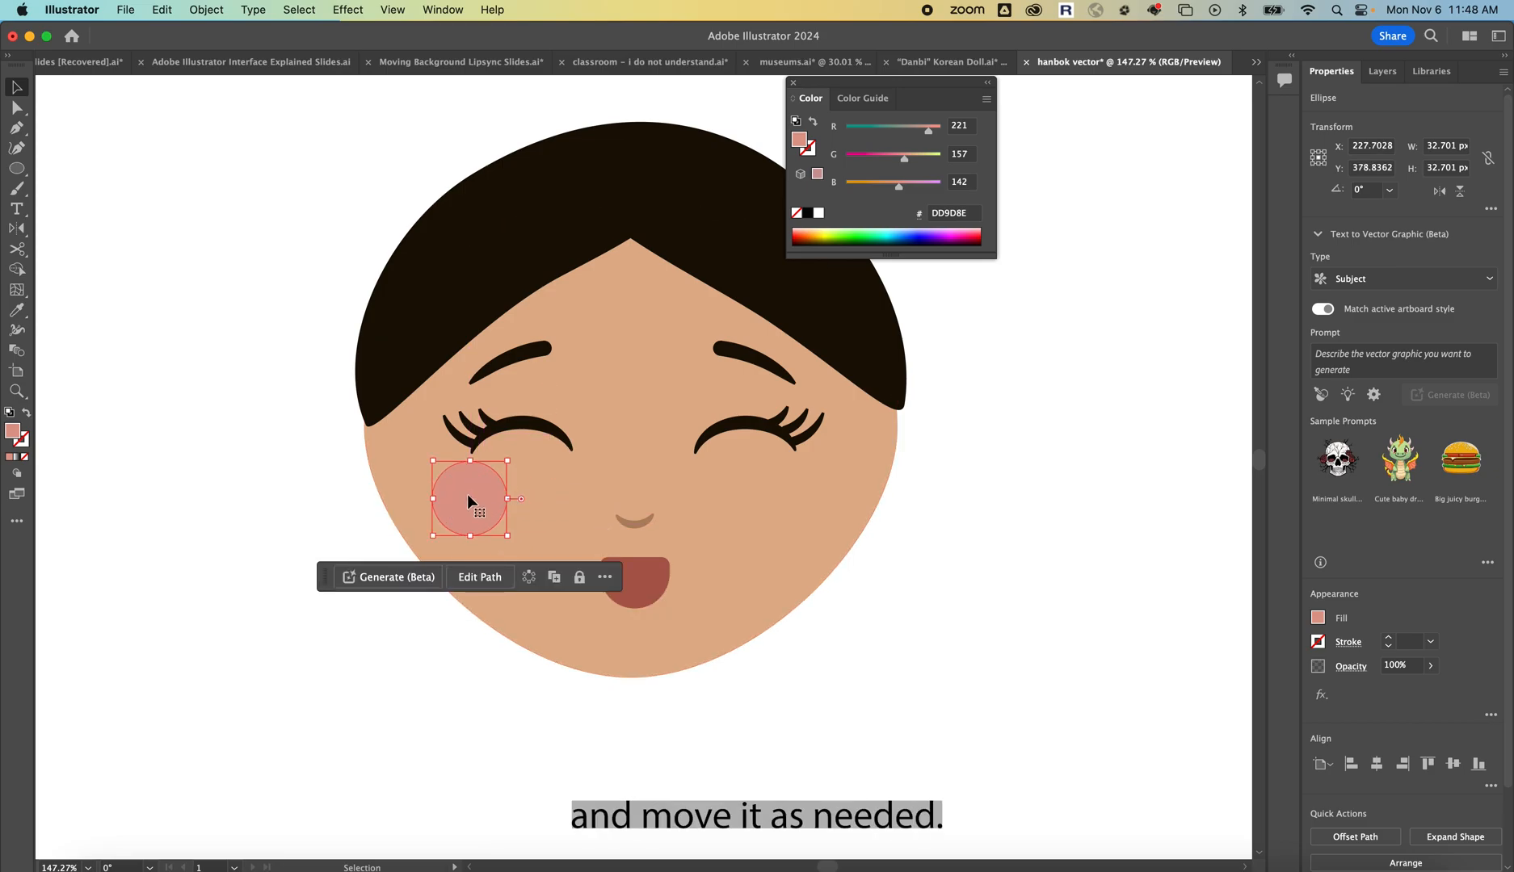
Stretch and flatten the blush circle into a horizontal oval about 46 px wide and 20 px high
drag(510, 500, 533, 501)
drag(484, 536, 477, 498)
click(260, 505)
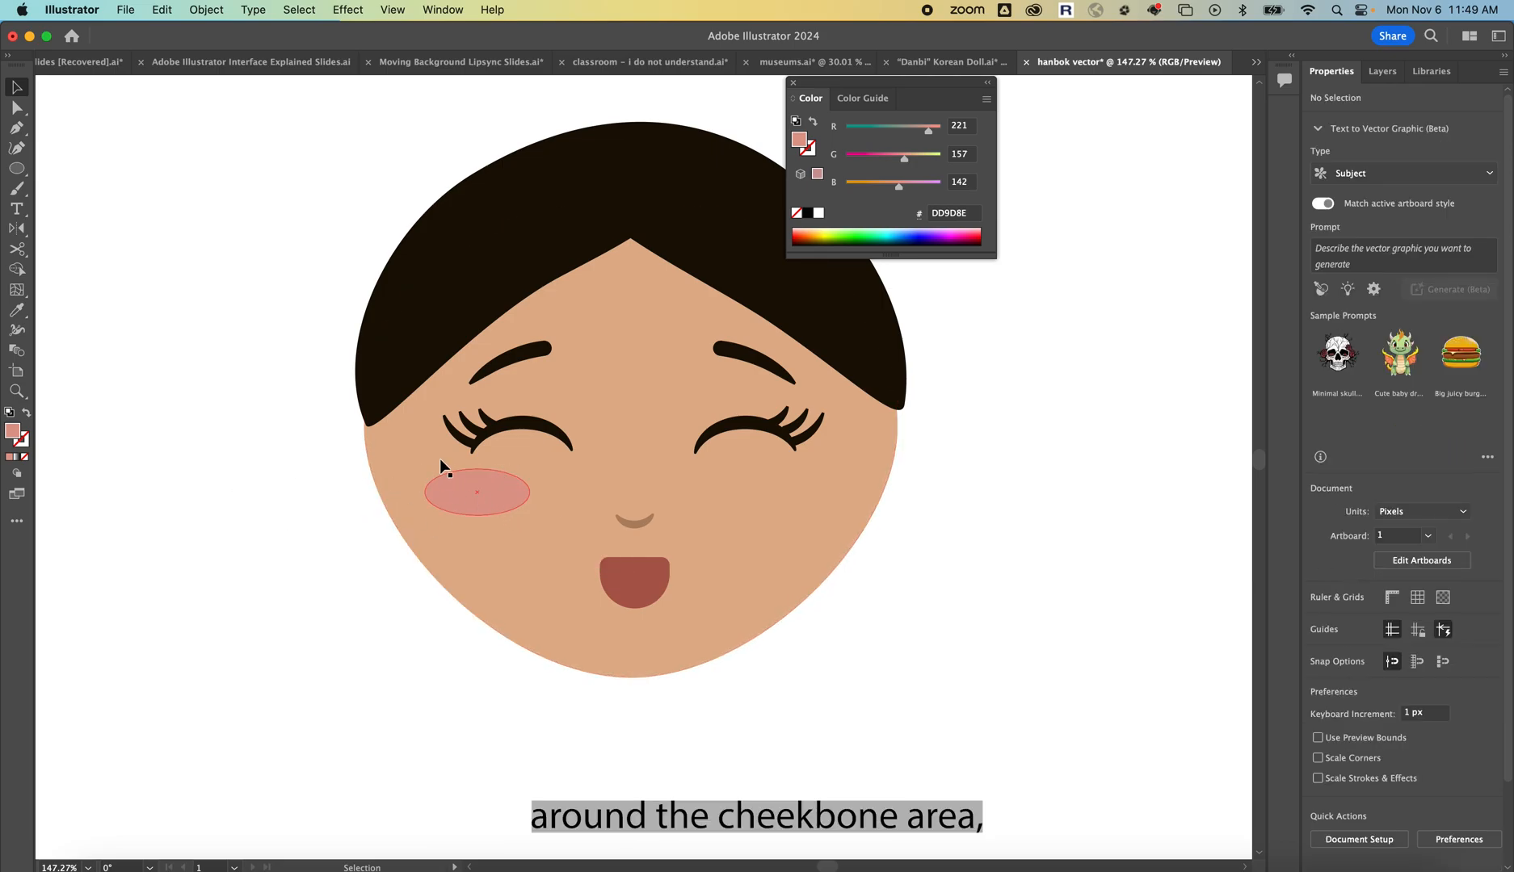
Duplicate the blush oval onto the right cheek, level with the left one under the eye
click(481, 497)
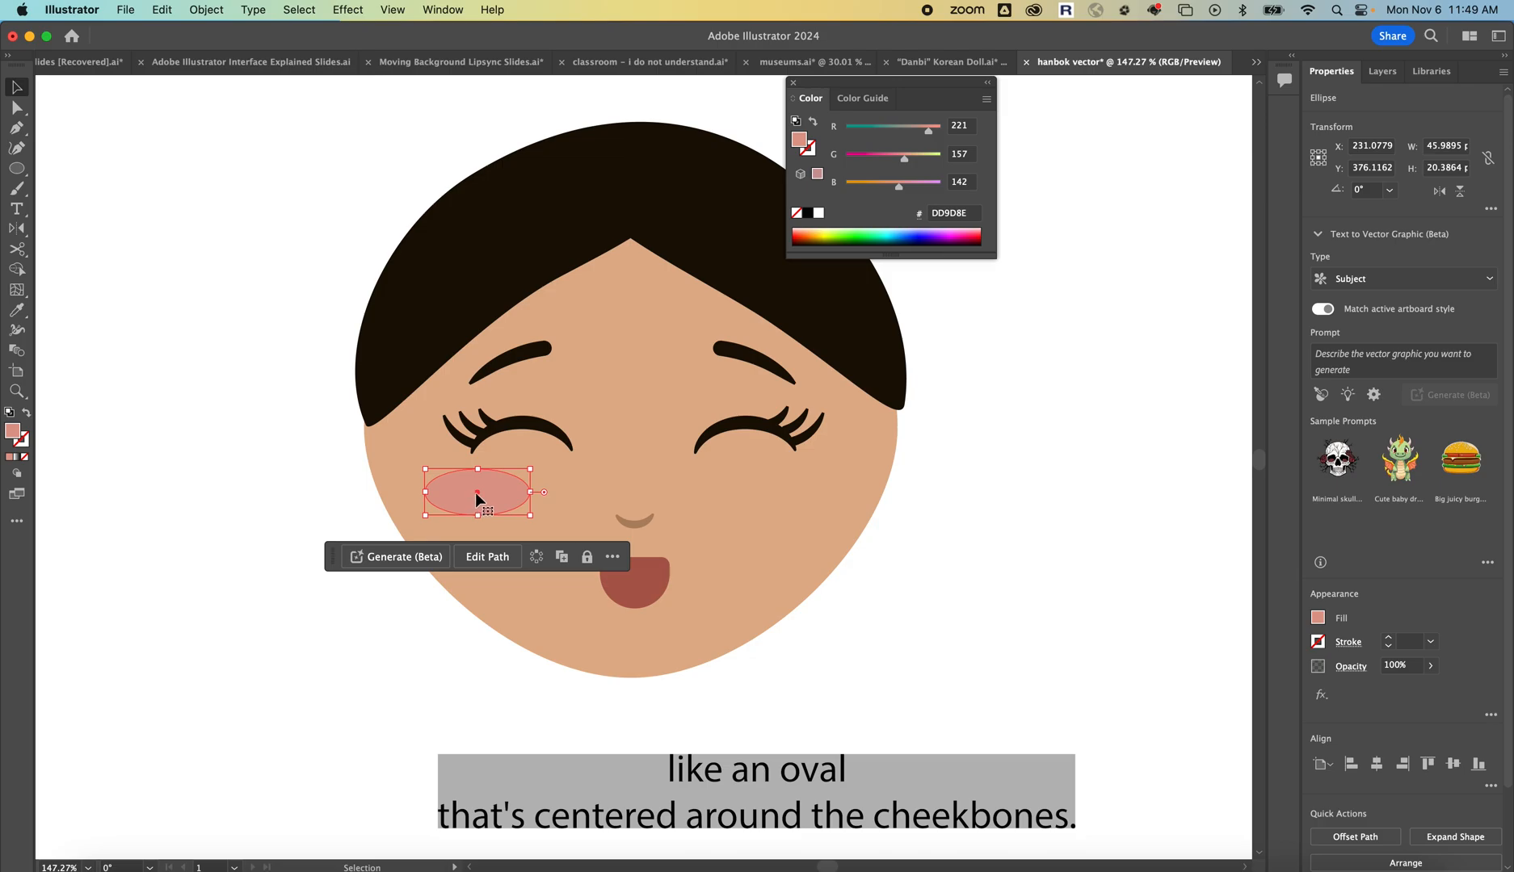
drag(477, 497, 788, 493)
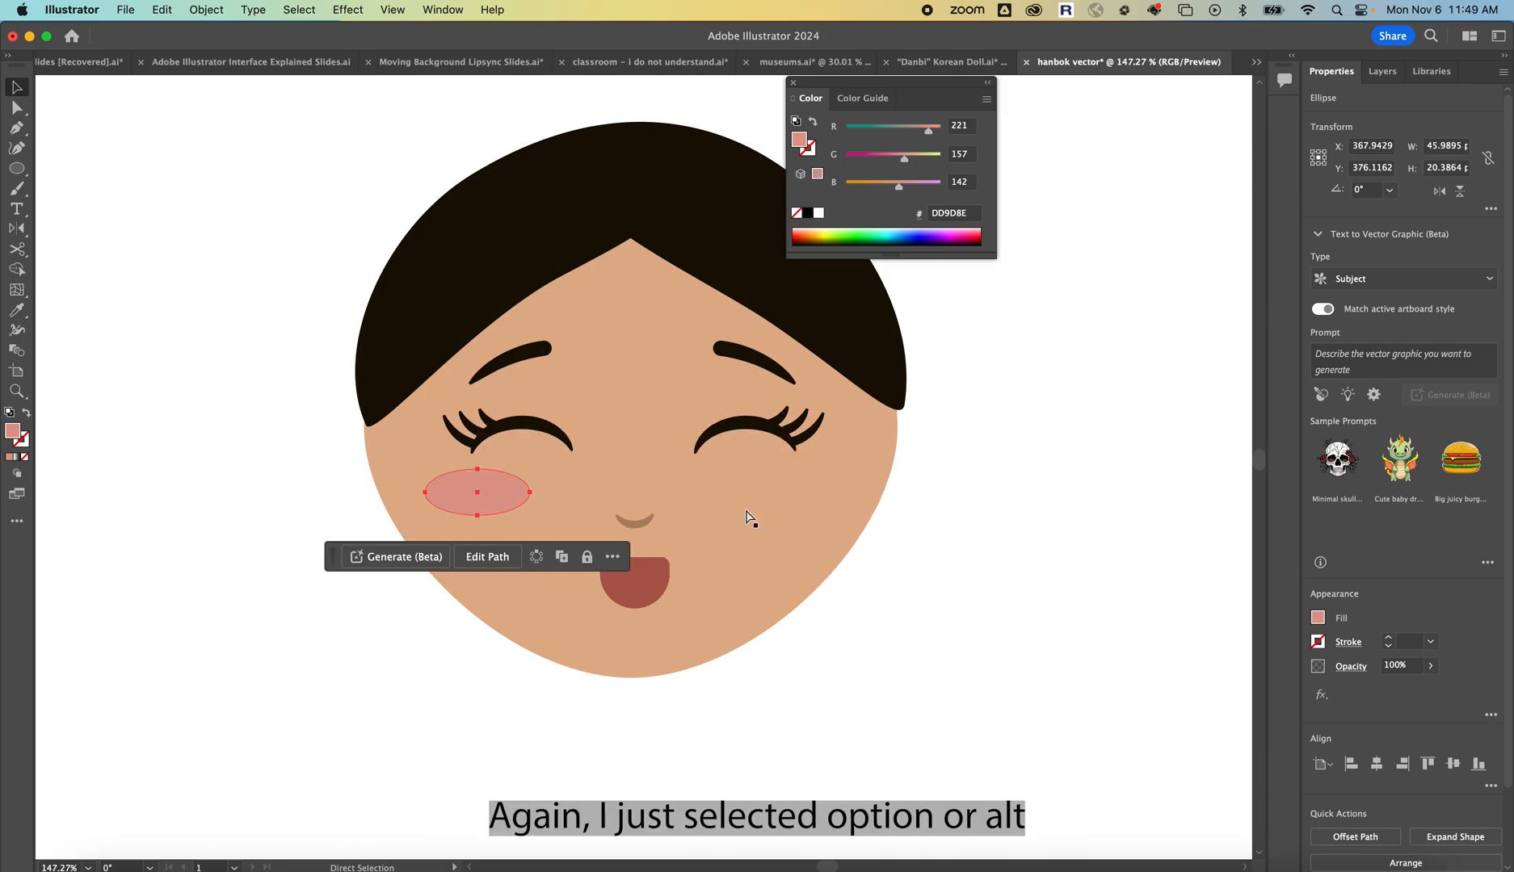
click(477, 501)
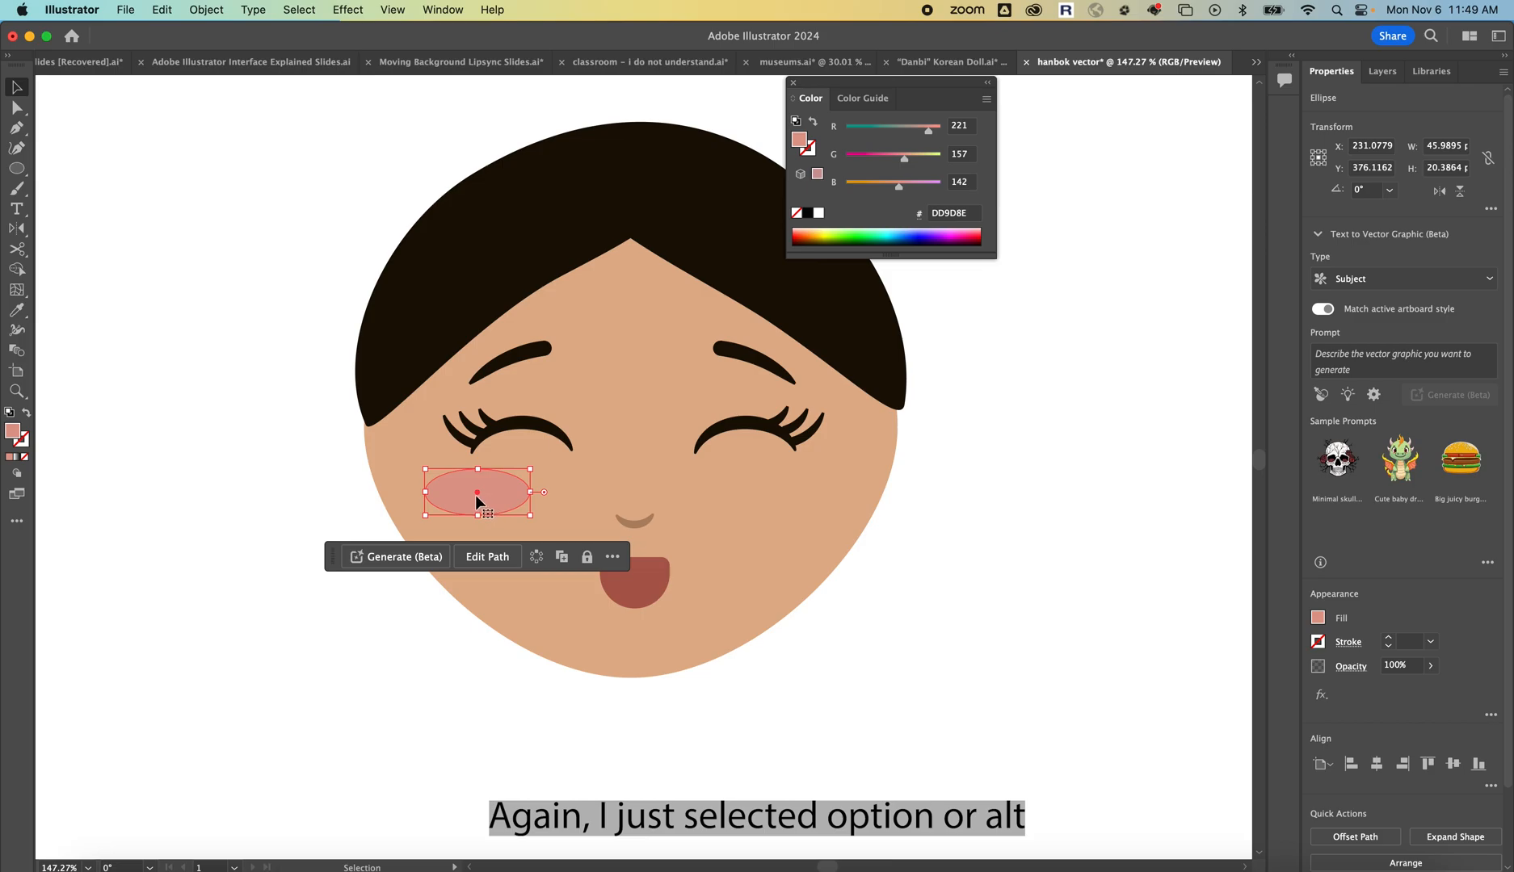
drag(477, 501, 788, 490)
click(975, 495)
click(954, 473)
scroll(954, 473, down, 3)
scroll(954, 473, right, 3)
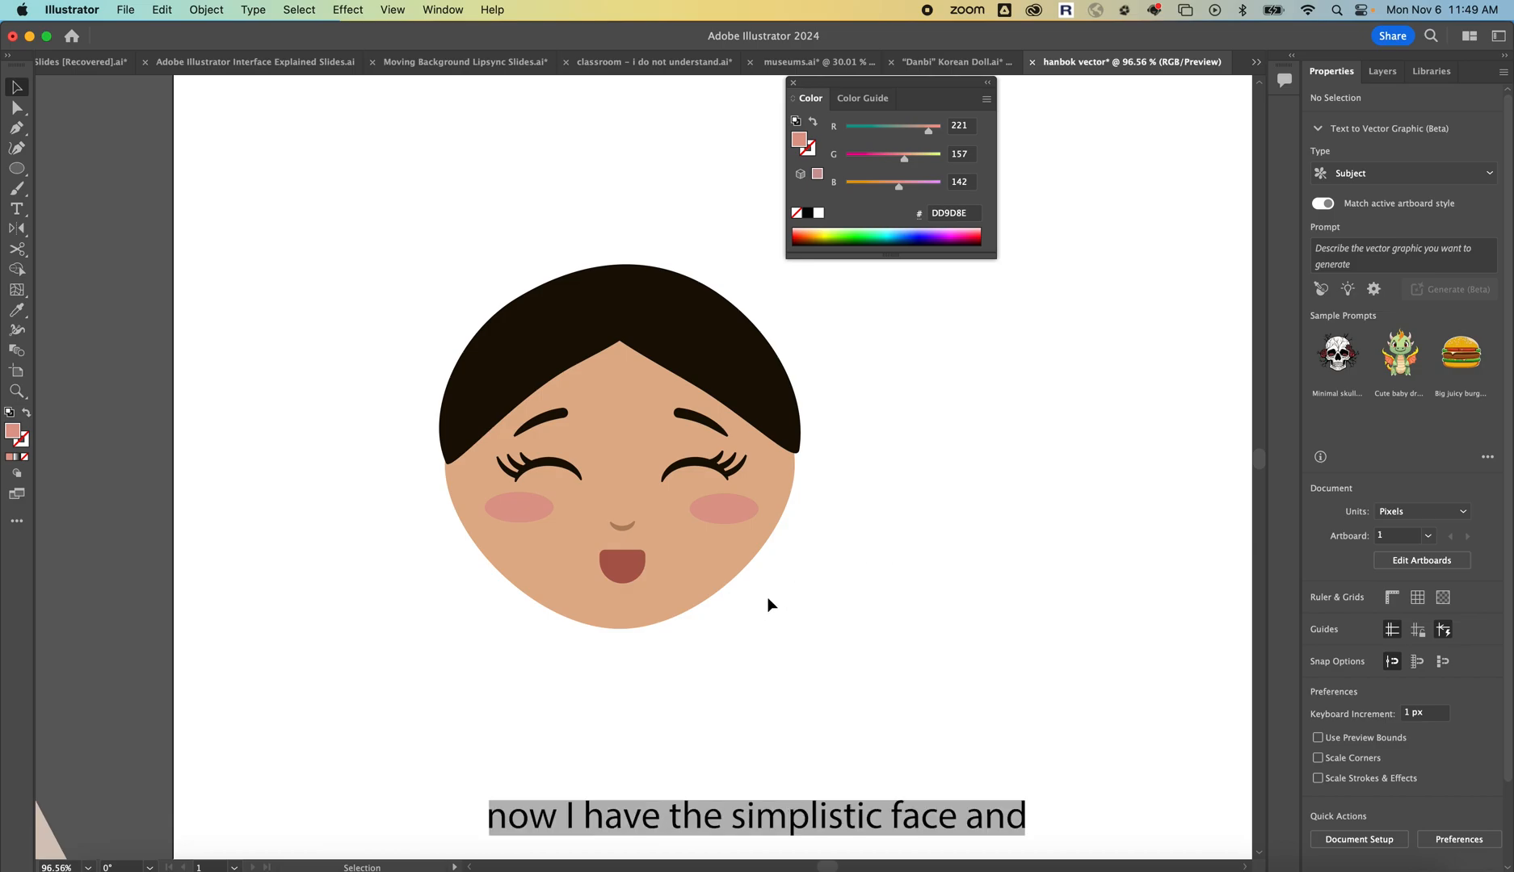
scroll(769, 604, down, 2)
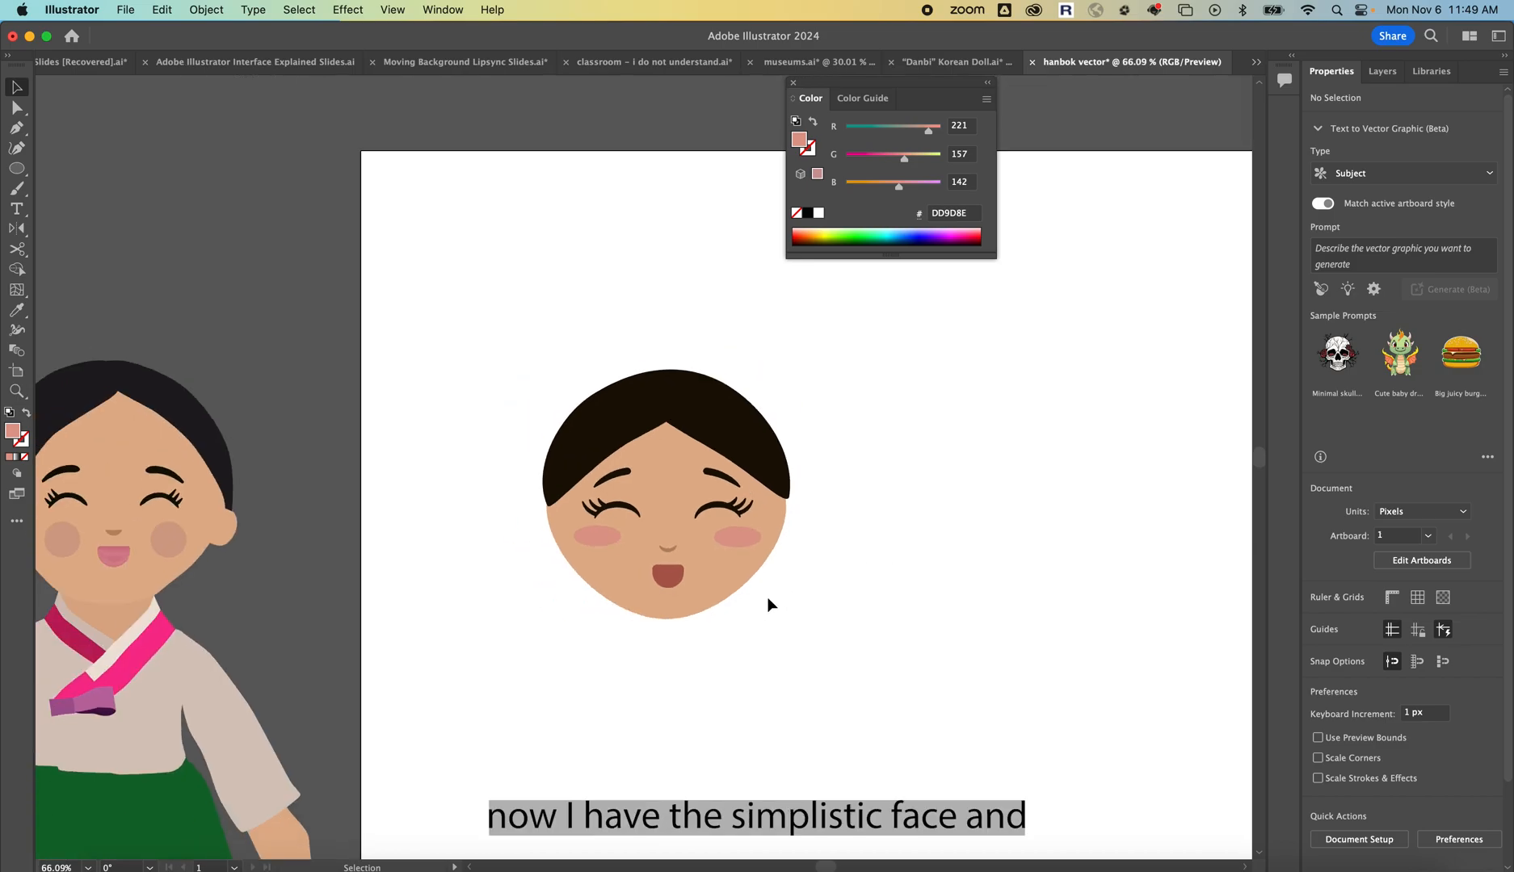
scroll(768, 605, down, 2)
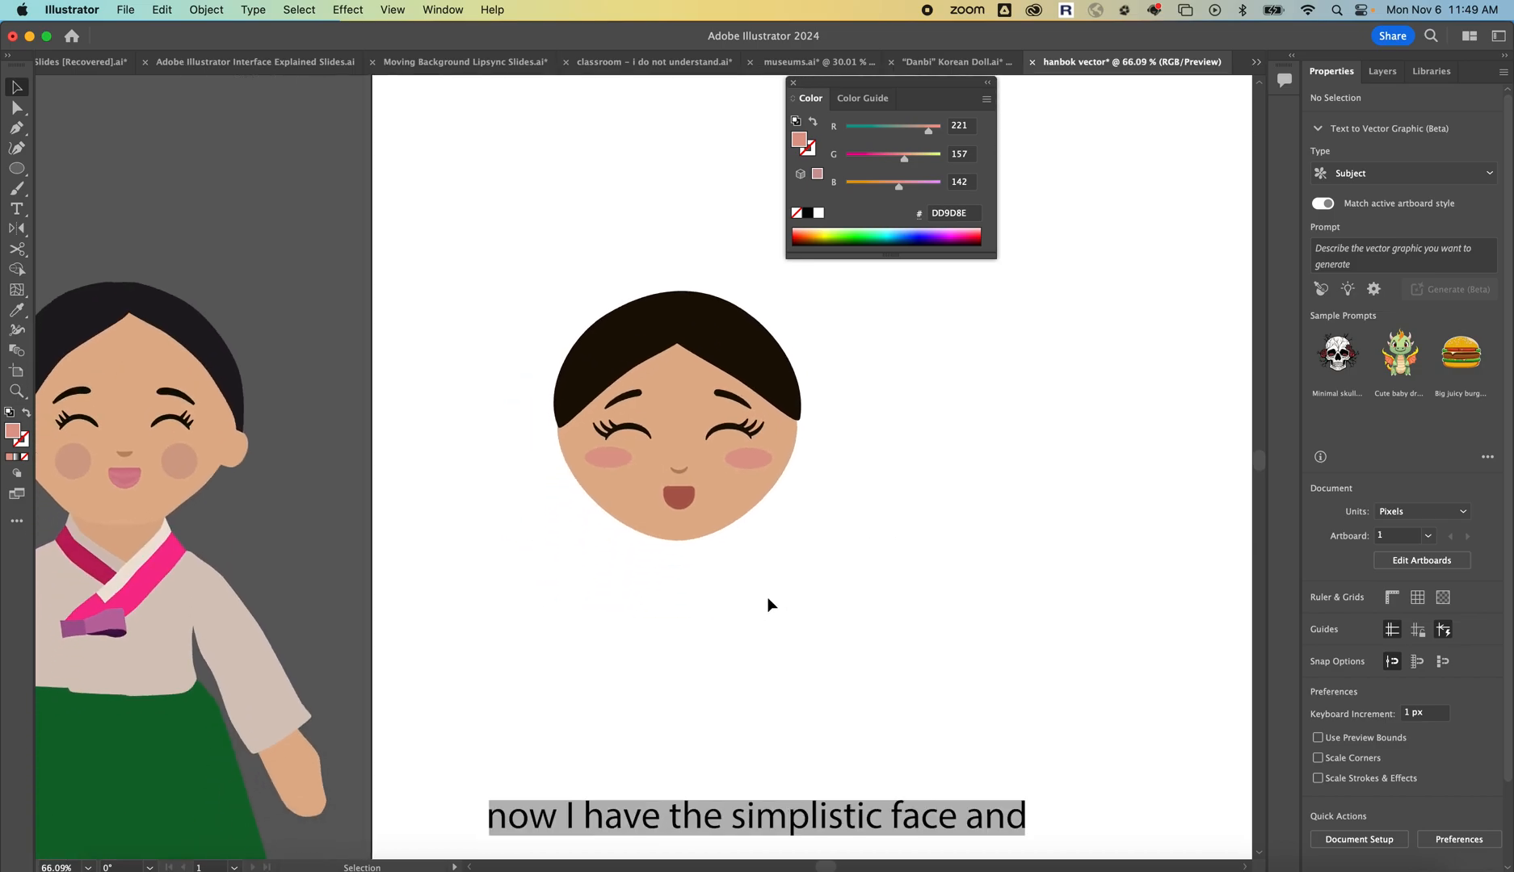